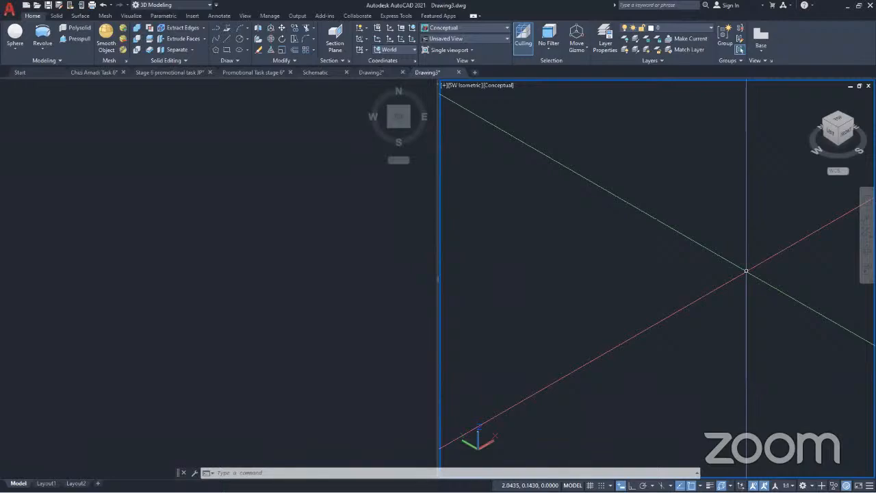
{"action": "key", "text": "alt+Tab"}
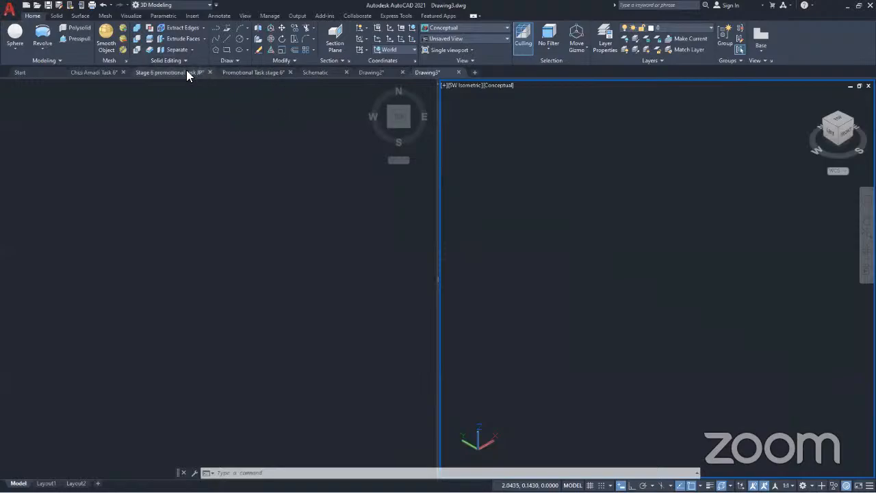
{"action": "left_click", "coordinate": [227, 49]}
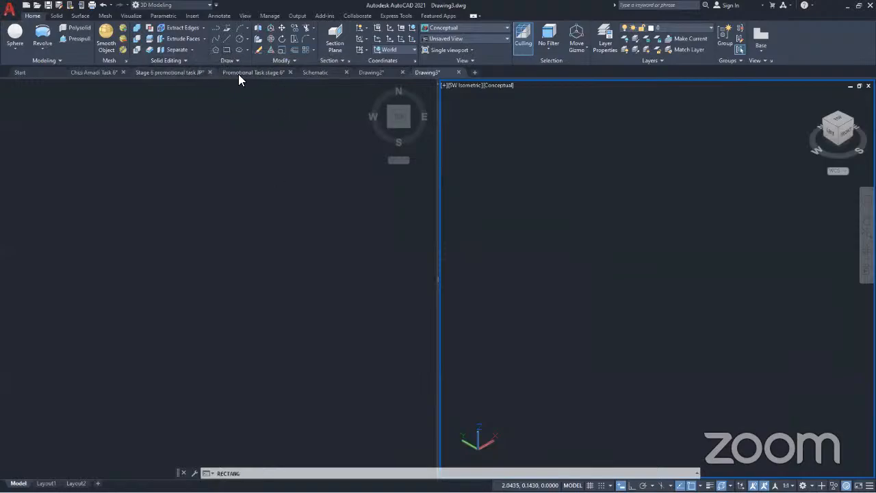
{"action": "key", "text": "Escape"}
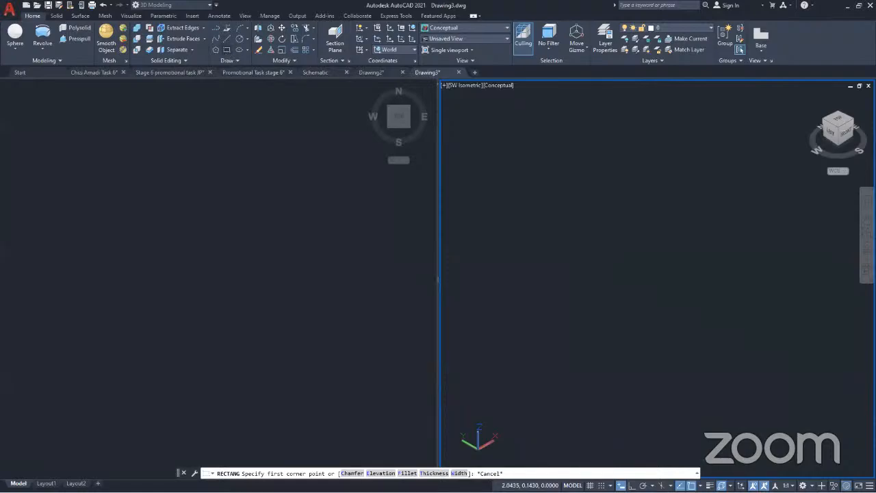
{"action": "left_click", "coordinate": [227, 50]}
{"action": "left_click", "coordinate": [448, 326]}
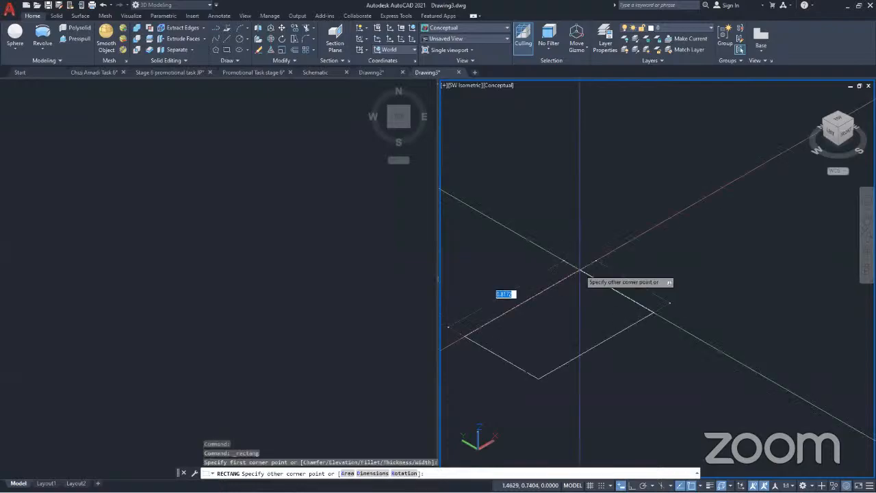
{"action": "key", "text": "Escape"}
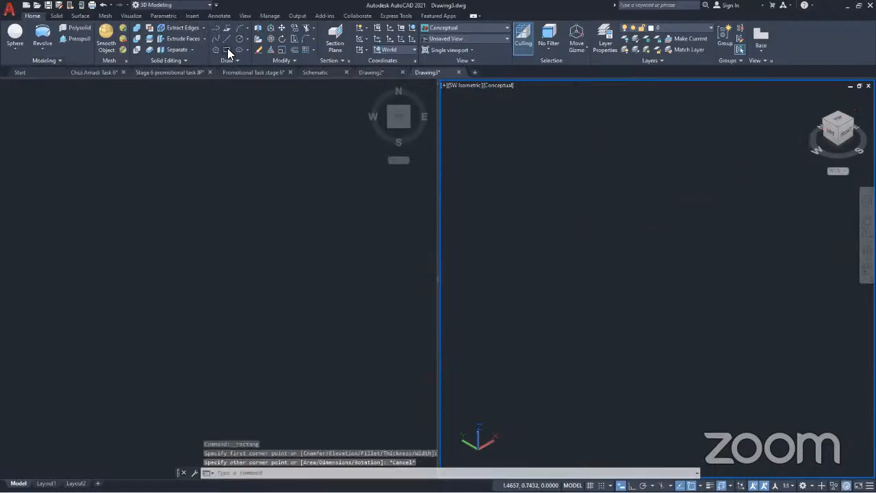
{"action": "key", "text": "Return"}
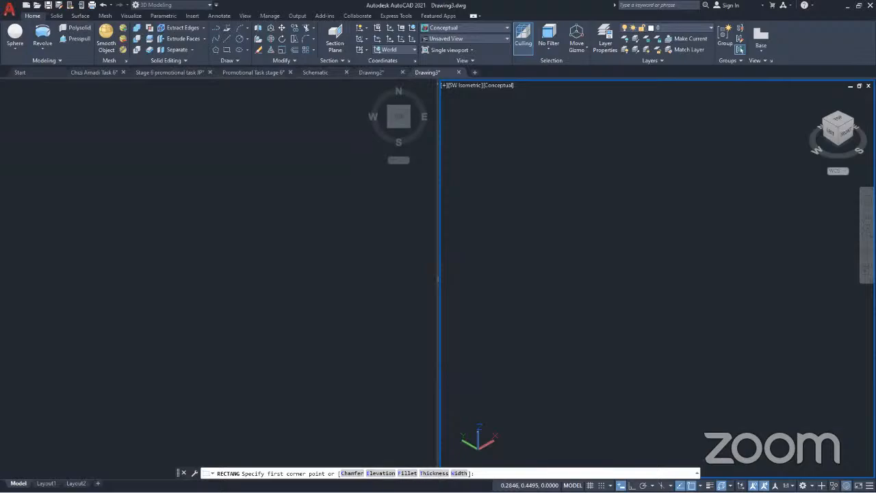
{"action": "left_click", "coordinate": [15, 50]}
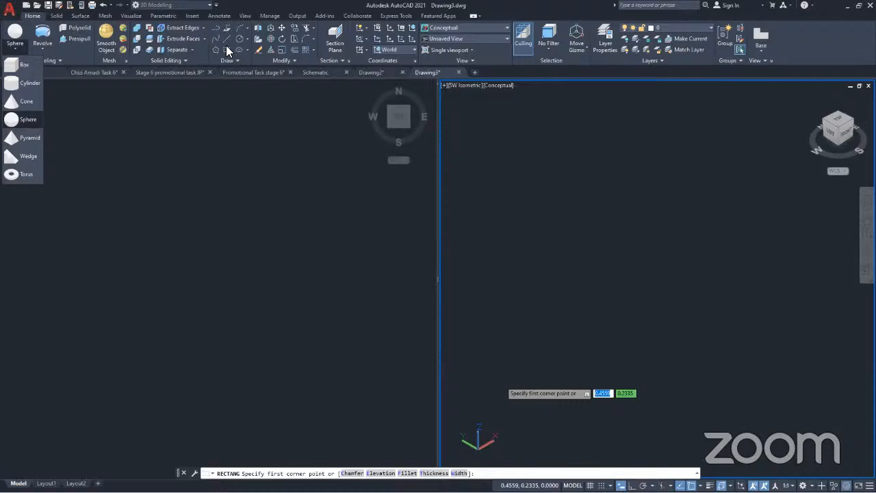
{"action": "key", "text": "Escape"}
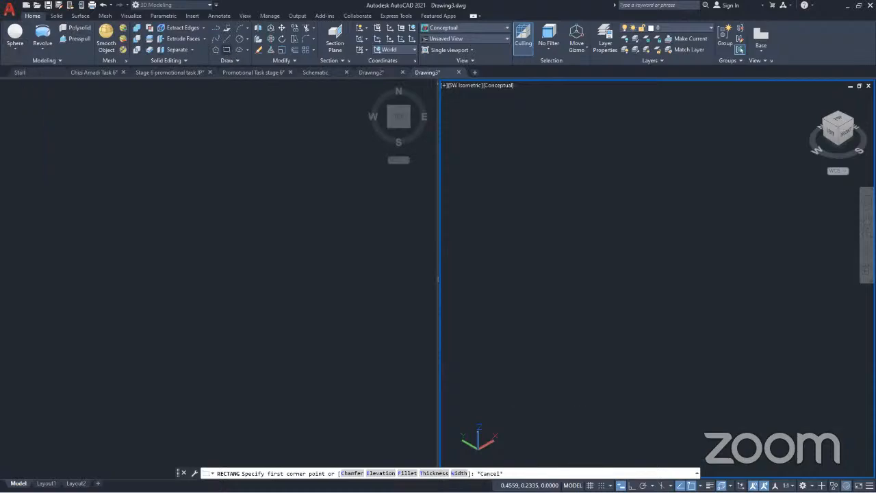
Draw a 50 by 50 square with its first corner near the origin in the SW Isometric viewport
{"action": "left_click", "coordinate": [227, 50]}
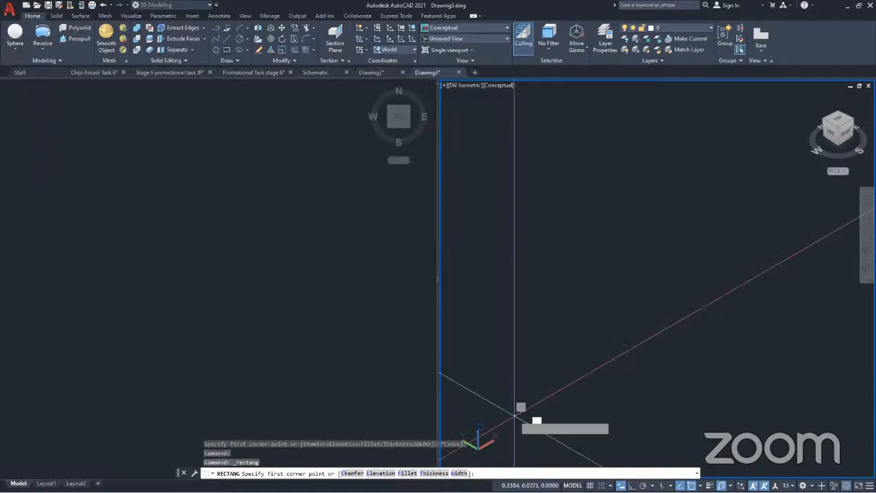
{"action": "left_click", "coordinate": [515, 414]}
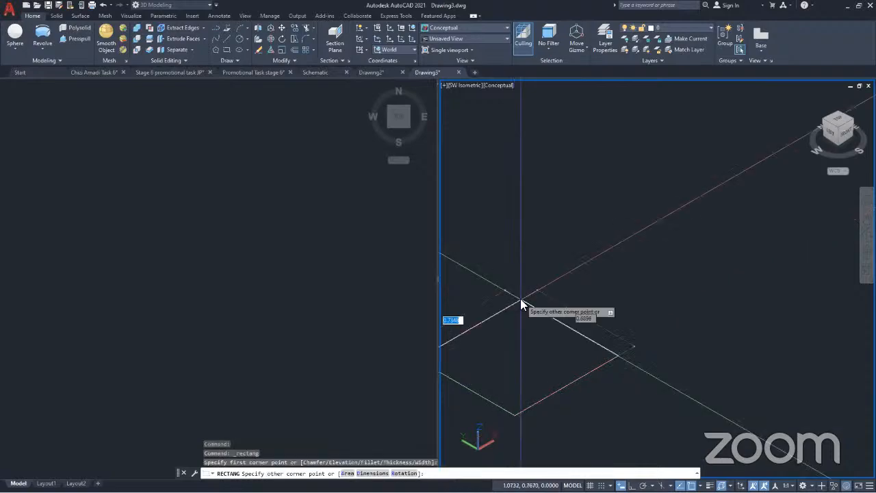
{"action": "type", "text": "50"}
{"action": "key", "text": "Return"}
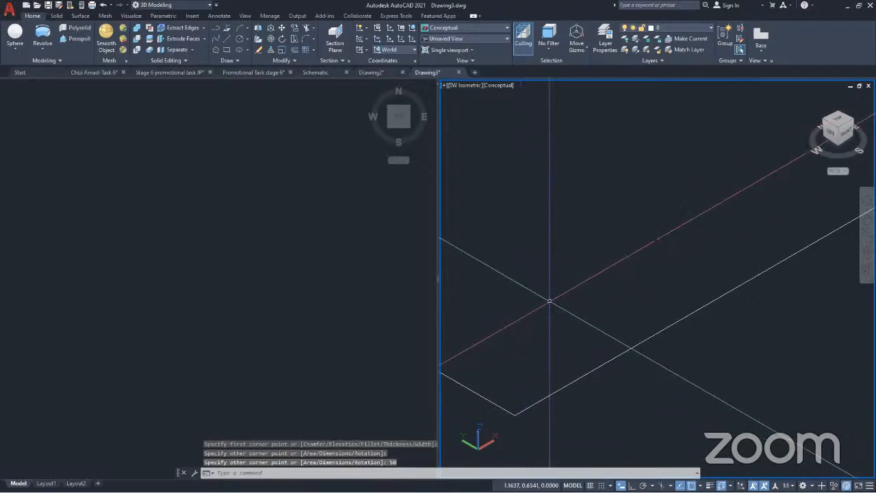
{"action": "middle_click_drag", "start_coordinate": [559, 306], "coordinate": [559, 305]}
{"action": "middle_click", "coordinate": [559, 306]}
{"action": "middle_click", "coordinate": [559, 306]}
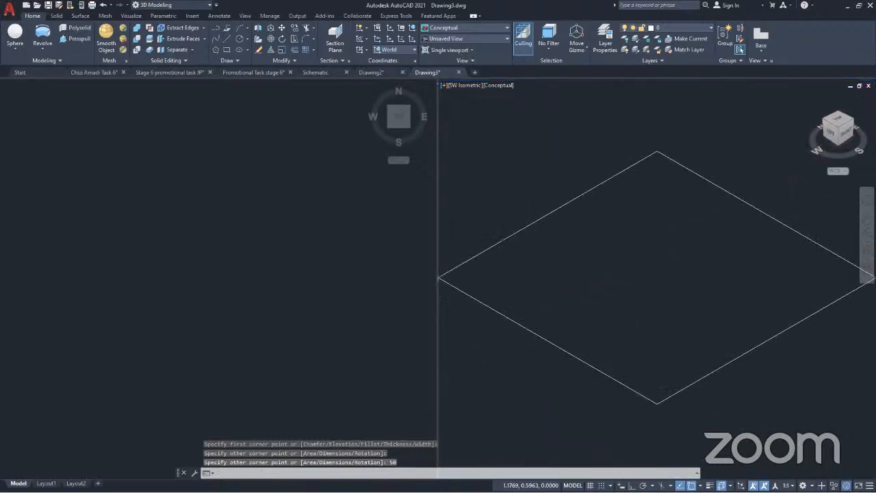
{"action": "middle_click_drag", "start_coordinate": [637, 290], "coordinate": [582, 324]}
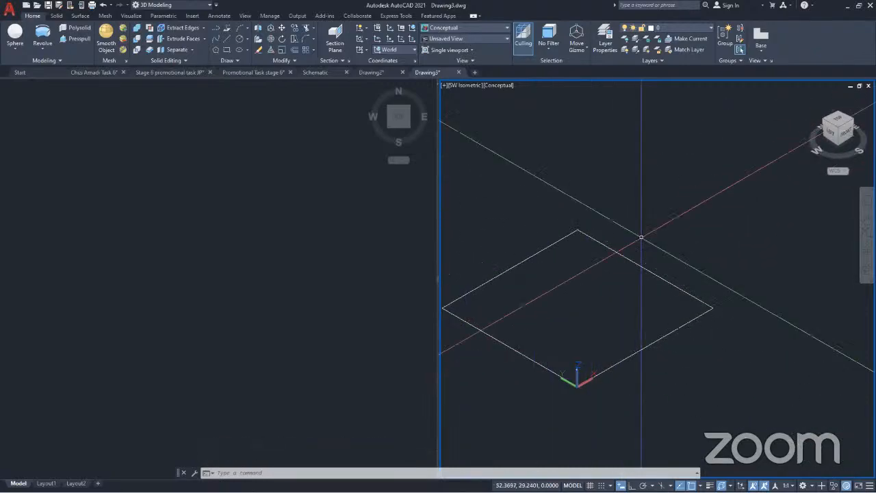
Try the Hidden, X-Ray and Conceptual visual styles on the isometric viewport and set it to 2D Wireframe
{"action": "left_click", "coordinate": [491, 85]}
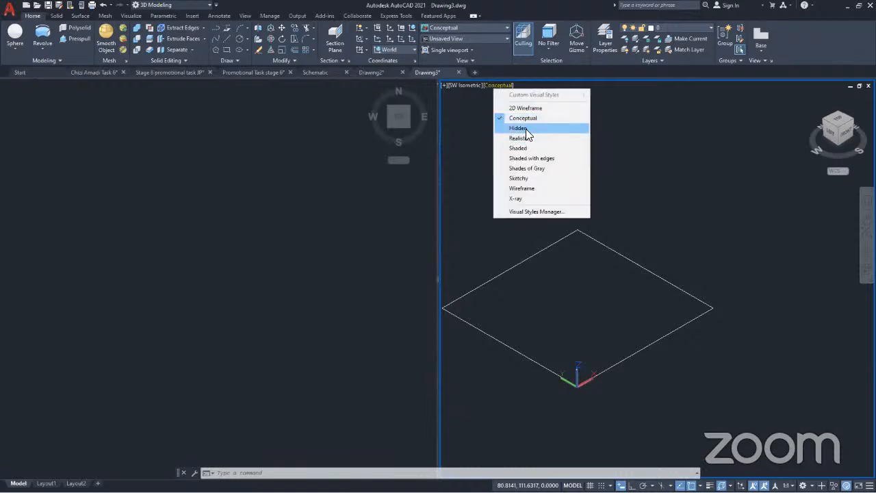
{"action": "left_click", "coordinate": [524, 128]}
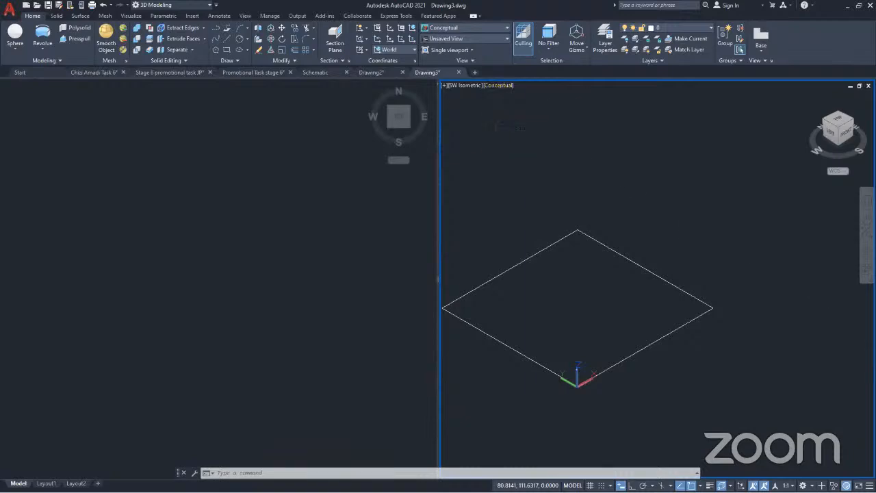
{"action": "left_click", "coordinate": [494, 86]}
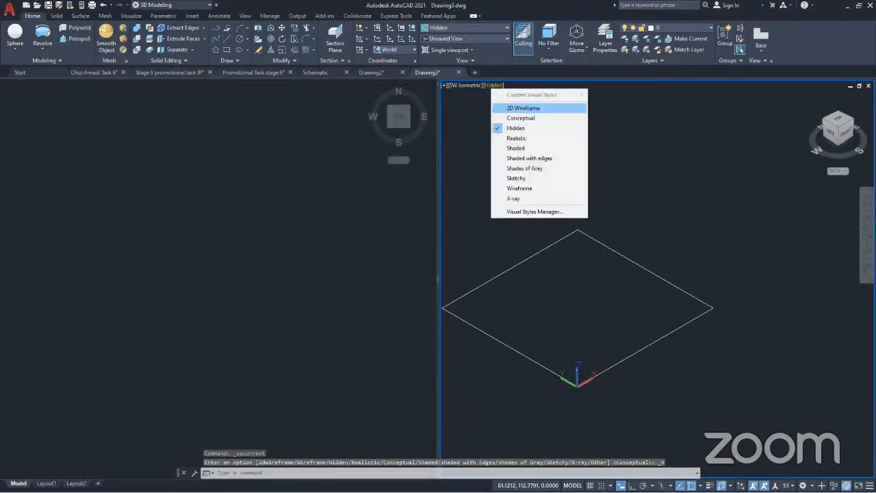
{"action": "left_click", "coordinate": [523, 108]}
{"action": "left_click", "coordinate": [500, 85]}
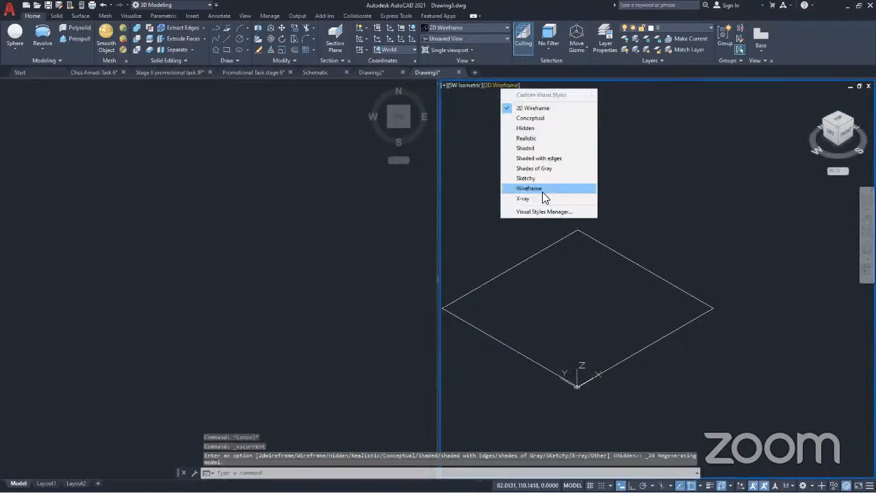
{"action": "left_click", "coordinate": [540, 198]}
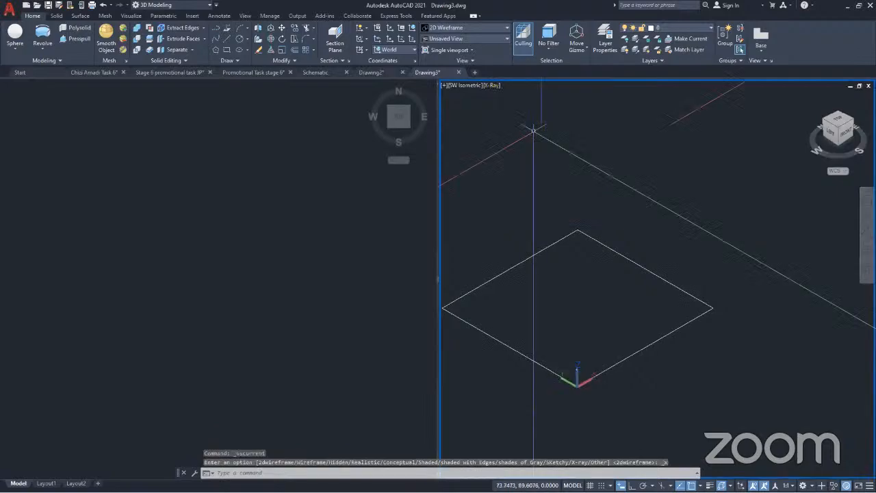
{"action": "left_click", "coordinate": [497, 87]}
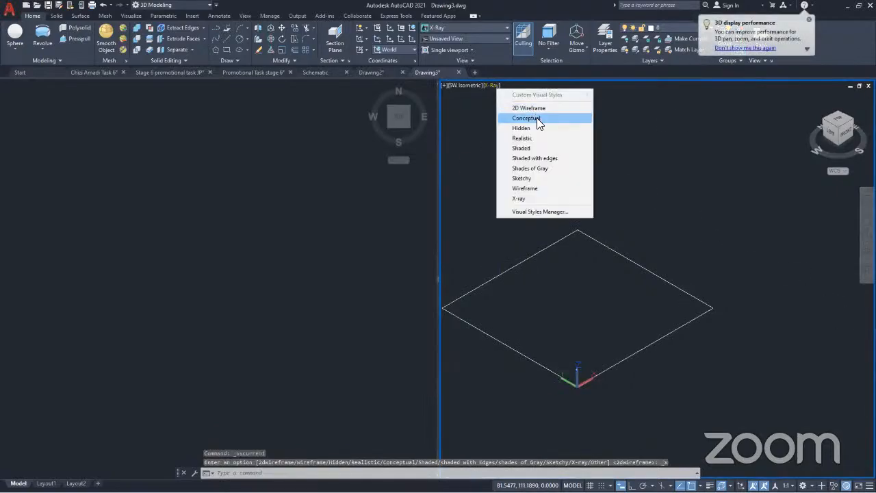
{"action": "left_click", "coordinate": [536, 118]}
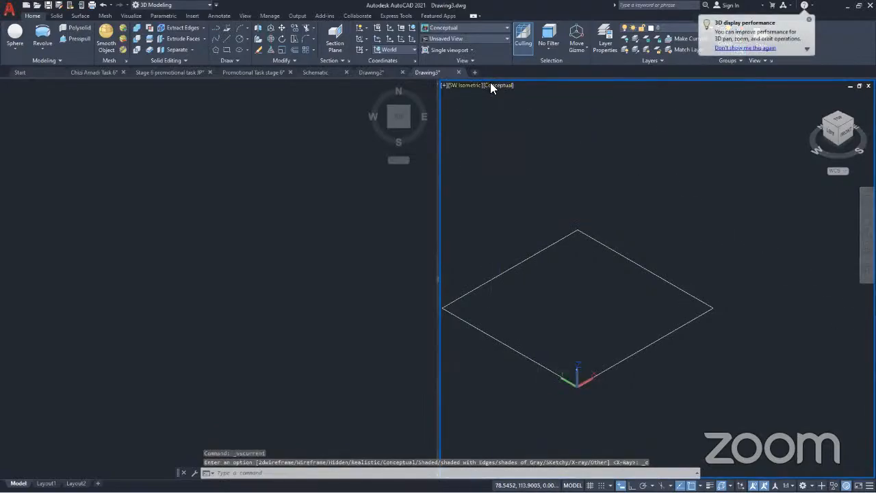
{"action": "left_click", "coordinate": [491, 84]}
{"action": "left_click", "coordinate": [522, 108]}
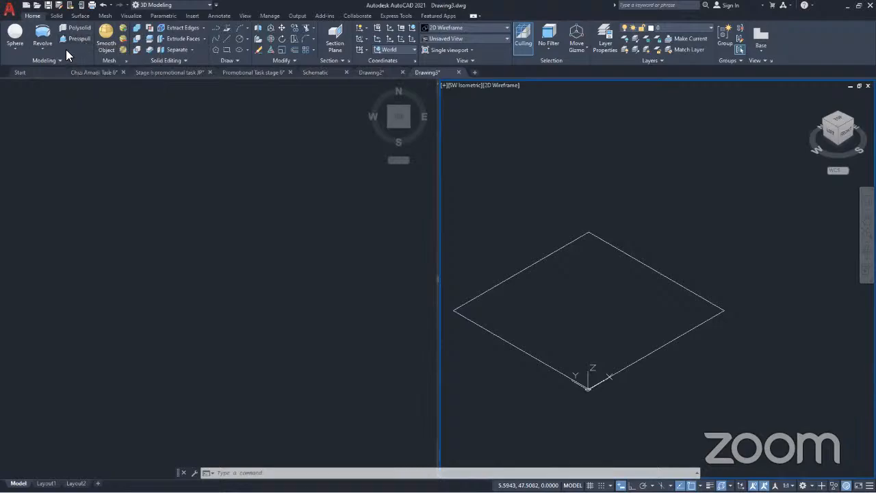
Extrude the square to a height of 50 to form a solid cube
{"action": "left_click", "coordinate": [41, 45]}
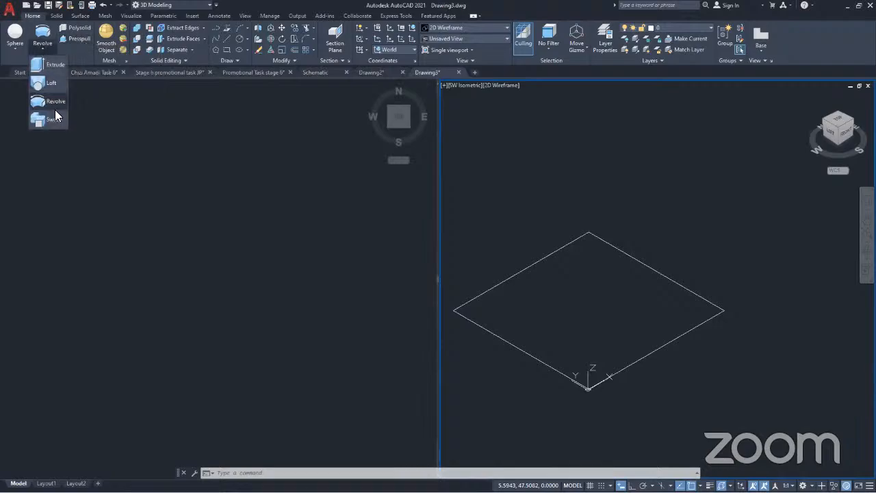
{"action": "left_click", "coordinate": [45, 64]}
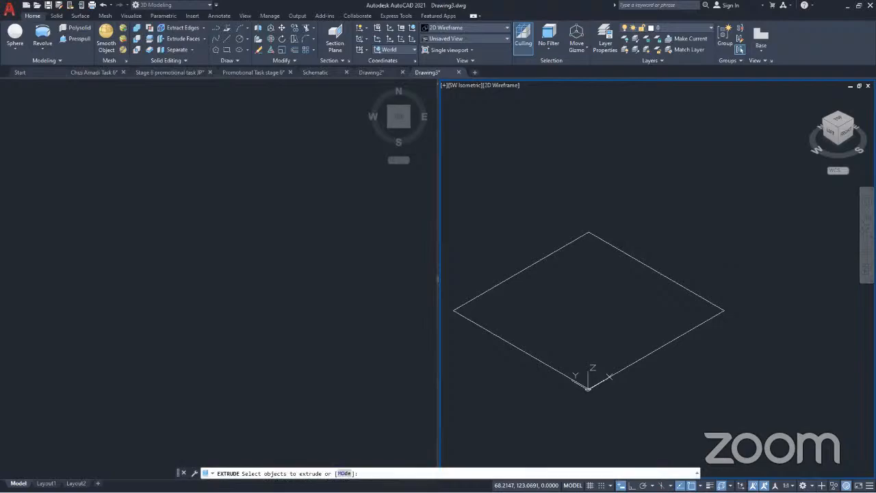
{"action": "left_click", "coordinate": [650, 267]}
{"action": "key", "text": "Return"}
{"action": "type", "text": "50"}
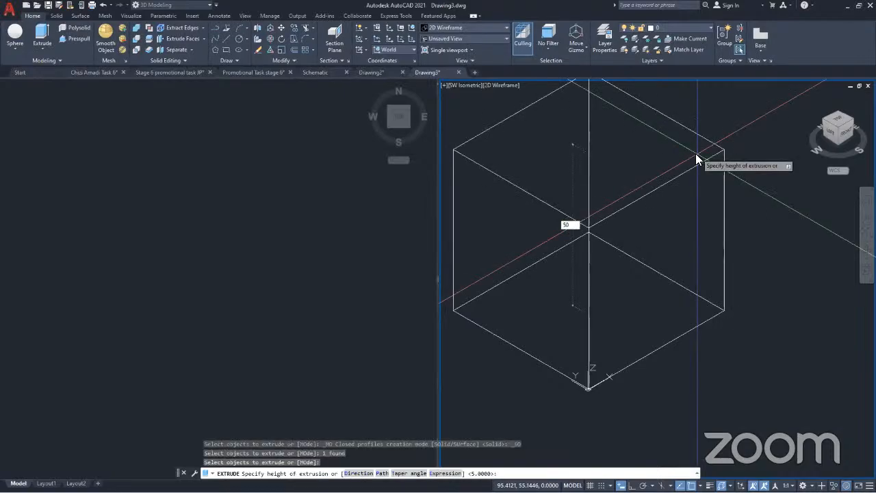
{"action": "key", "text": "Return"}
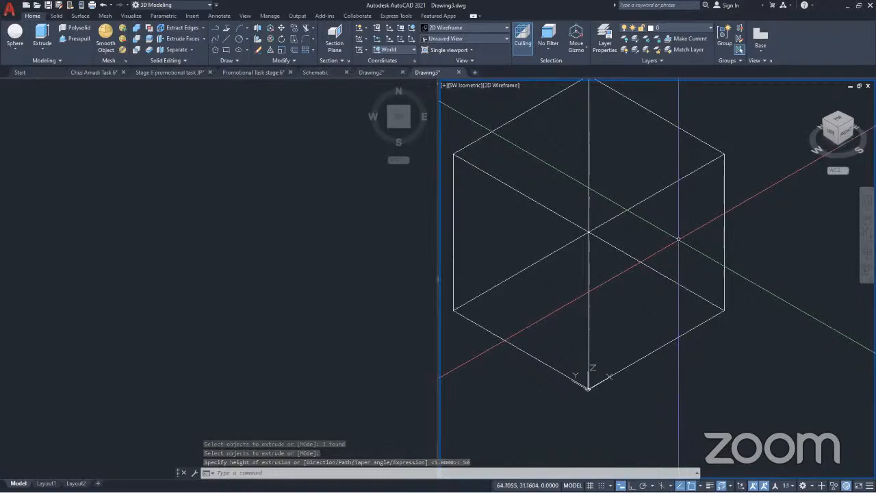
Enable the Midpoint on edge 3D object snap and check which 2D object snap modes are on
{"action": "scroll", "coordinate": [678, 239], "scroll_direction": "down", "scroll_amount": 5}
{"action": "middle_click_drag", "start_coordinate": [678, 238], "coordinate": [632, 291]}
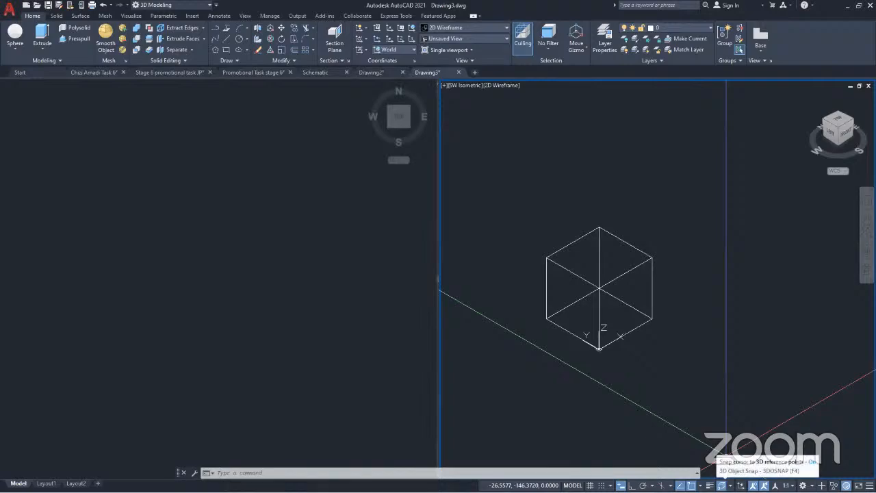
{"action": "left_click", "coordinate": [730, 485]}
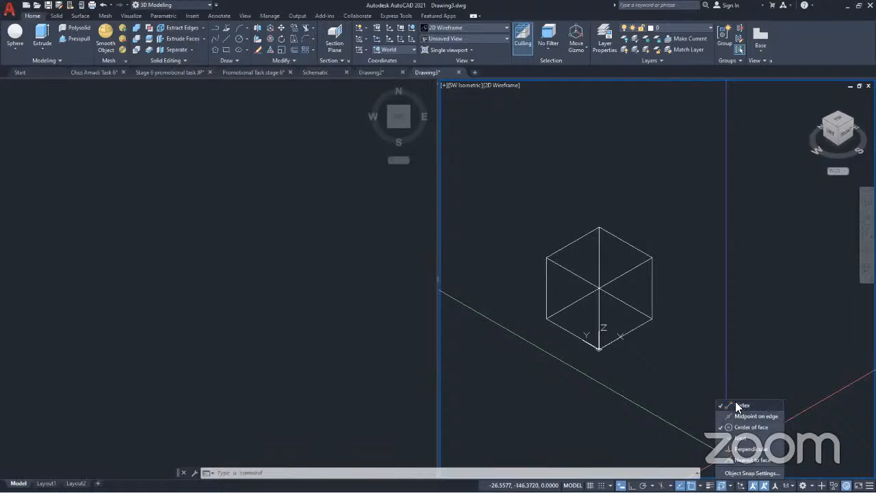
{"action": "left_click", "coordinate": [719, 416]}
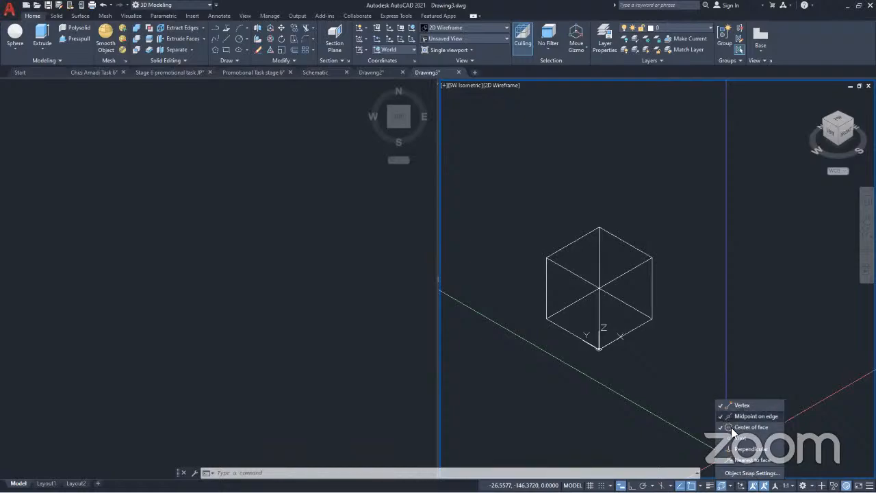
{"action": "left_click", "coordinate": [723, 427]}
{"action": "key", "text": "Escape"}
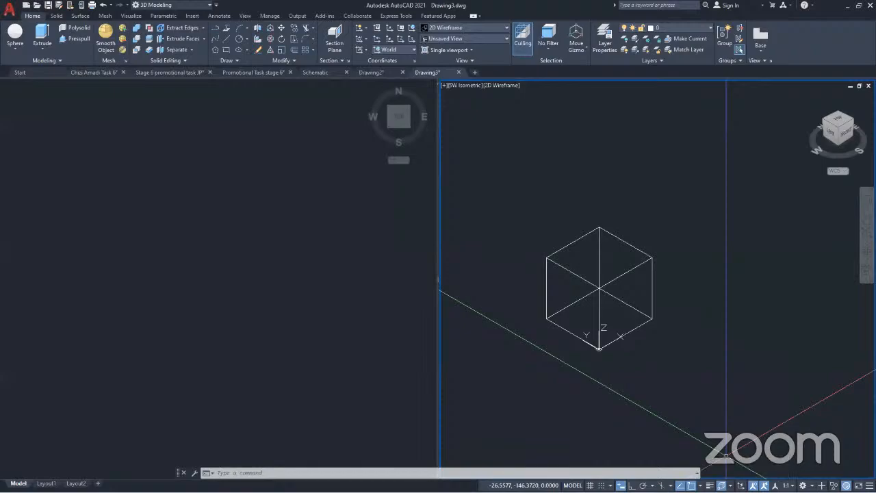
{"action": "left_click", "coordinate": [699, 486]}
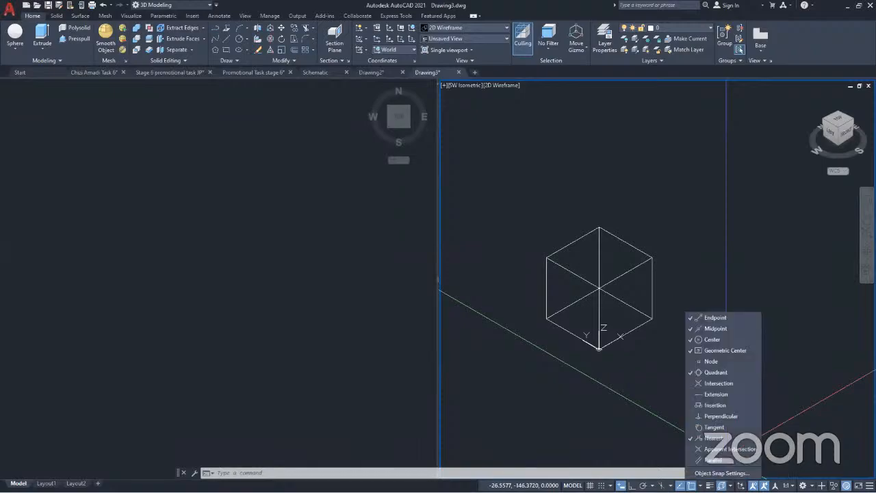
{"action": "key", "text": "Escape"}
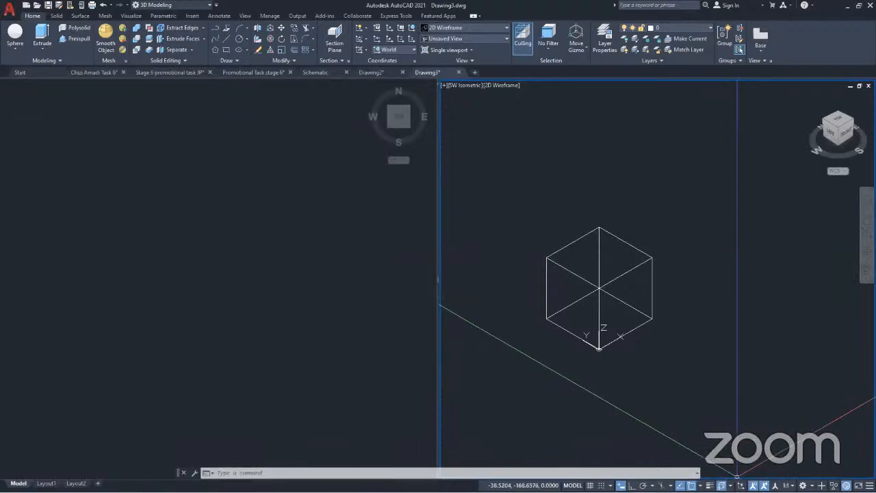
Create a solid sphere of radius 25 centred on the cube's upper corner at the +X end in the SW Isometric viewport
{"action": "left_click", "coordinate": [372, 126]}
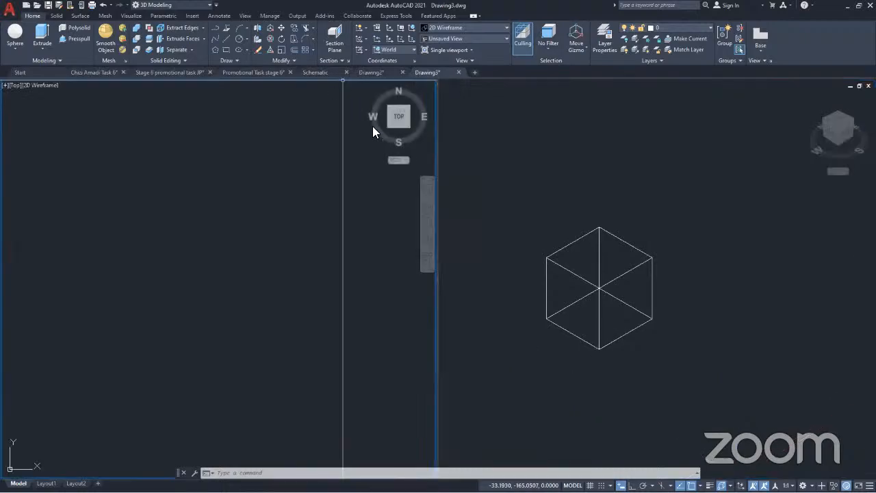
{"action": "left_click", "coordinate": [493, 184]}
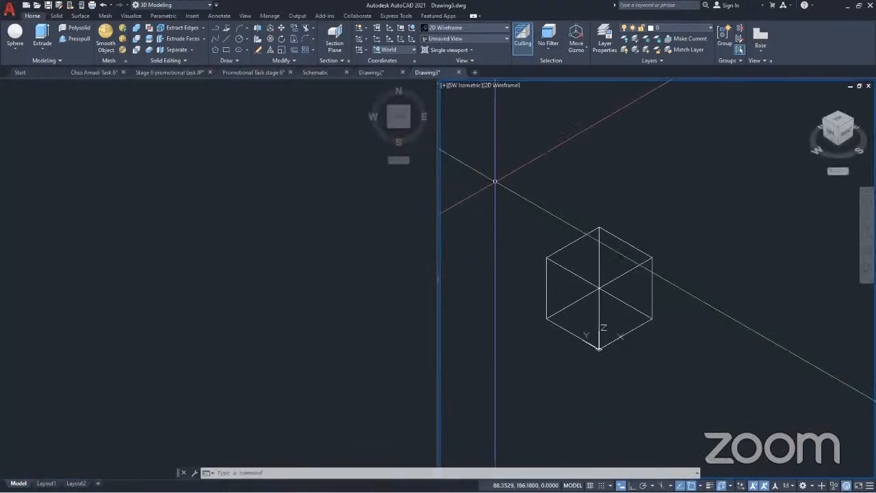
{"action": "left_click", "coordinate": [15, 49]}
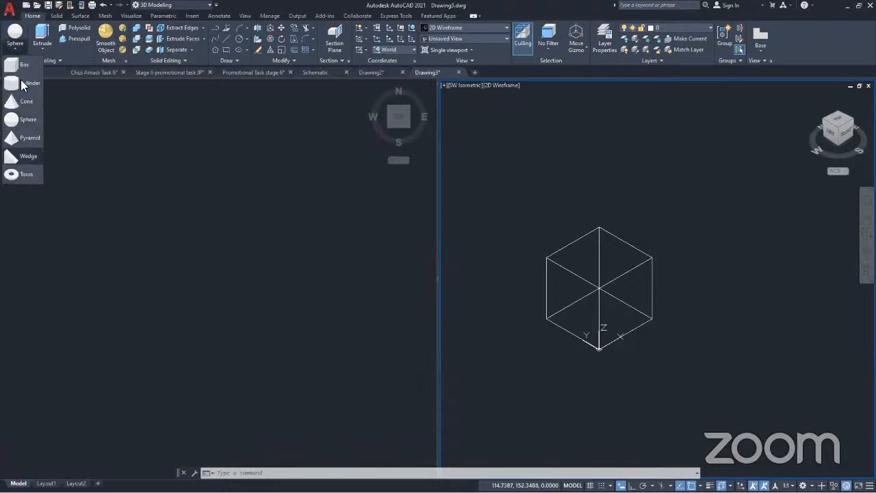
{"action": "left_click", "coordinate": [17, 121]}
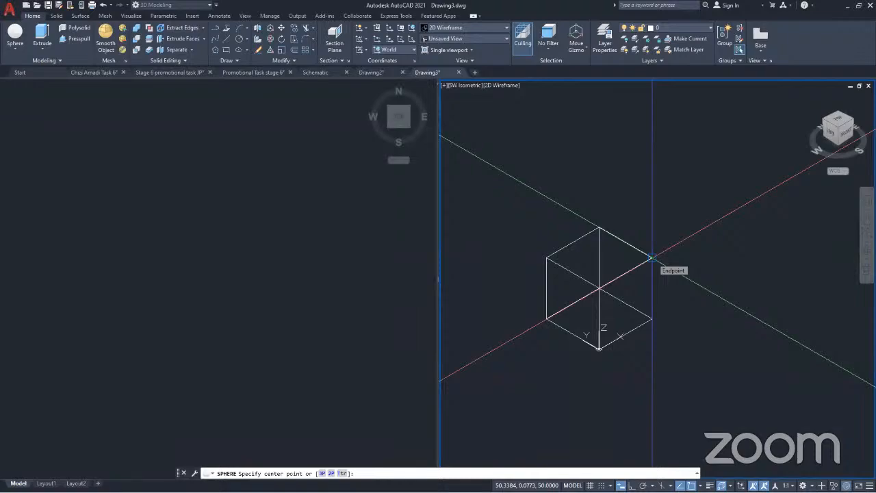
{"action": "left_click", "coordinate": [652, 258]}
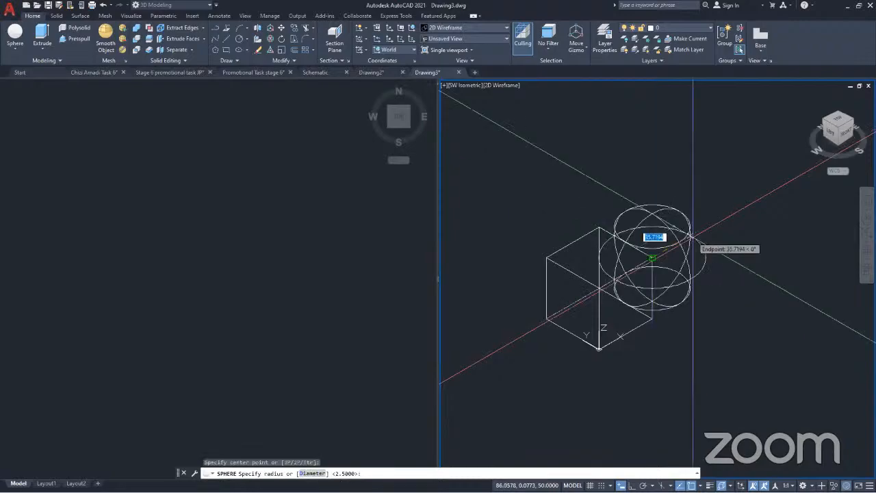
{"action": "type", "text": "25"}
{"action": "key", "text": "Return"}
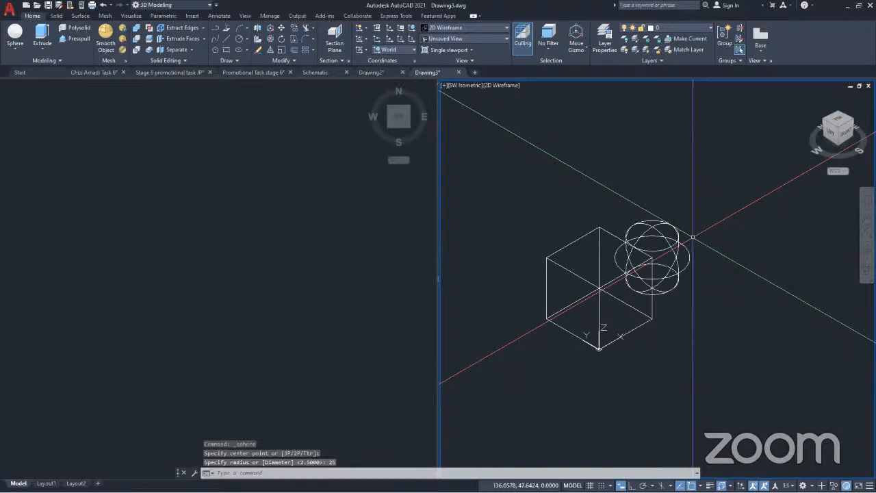
Copy the cube and sphere twice along the X axis in the Top viewport with Ortho on, the farther copy about 362 units away
{"action": "middle_click_drag", "start_coordinate": [653, 349], "coordinate": [623, 351]}
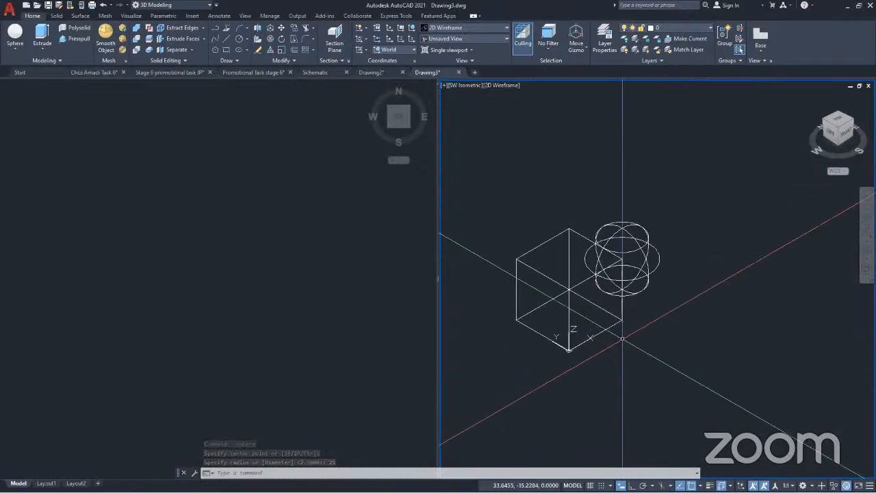
{"action": "left_click", "coordinate": [205, 273]}
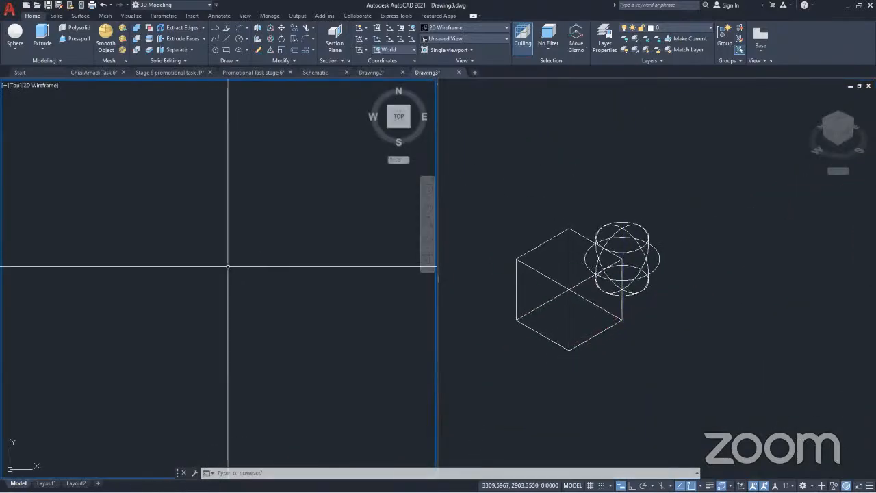
{"action": "middle_click", "coordinate": [211, 256]}
{"action": "middle_click", "coordinate": [212, 257]}
{"action": "scroll", "coordinate": [212, 256], "scroll_direction": "down", "scroll_amount": 6}
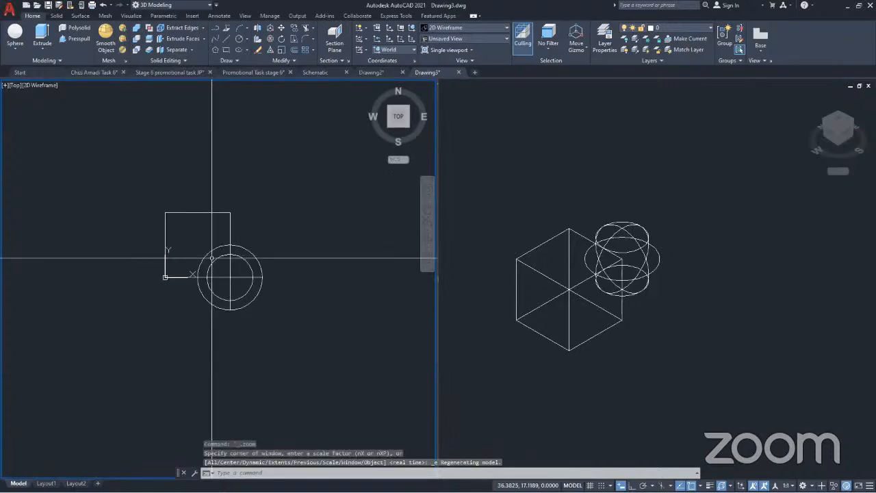
{"action": "middle_click_drag", "start_coordinate": [257, 309], "coordinate": [142, 313]}
{"action": "scroll", "coordinate": [161, 316], "scroll_direction": "down", "scroll_amount": 2}
{"action": "scroll", "coordinate": [161, 316], "scroll_direction": "down", "scroll_amount": 2}
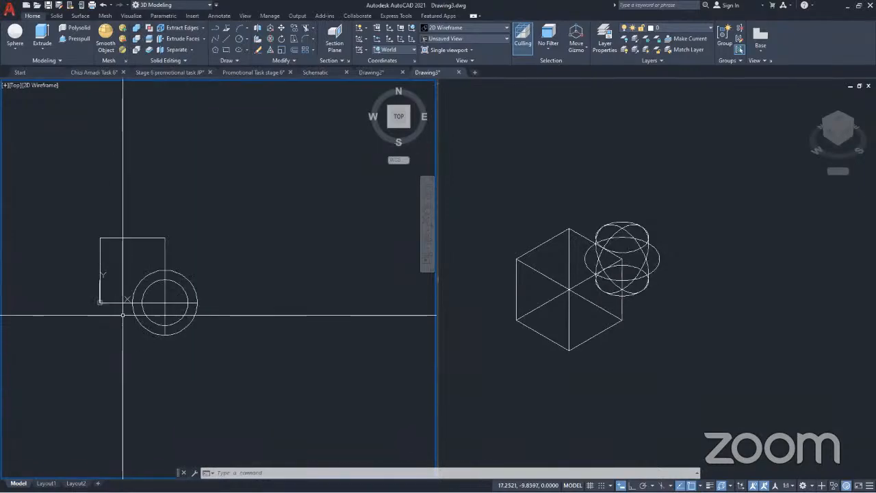
{"action": "scroll", "coordinate": [122, 318], "scroll_direction": "up", "scroll_amount": 3}
{"action": "middle_click_drag", "start_coordinate": [193, 327], "coordinate": [101, 307]}
{"action": "scroll", "coordinate": [121, 307], "scroll_direction": "down", "scroll_amount": 2}
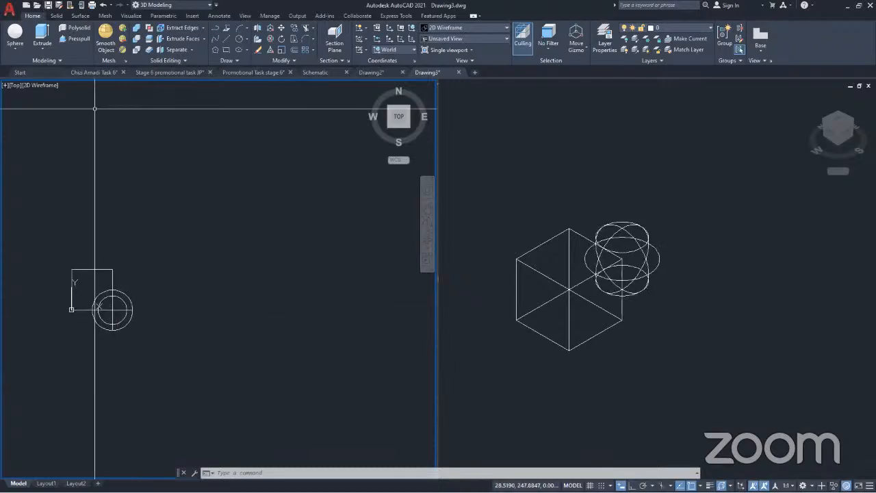
{"action": "left_click", "coordinate": [149, 367]}
{"action": "left_click", "coordinate": [39, 220]}
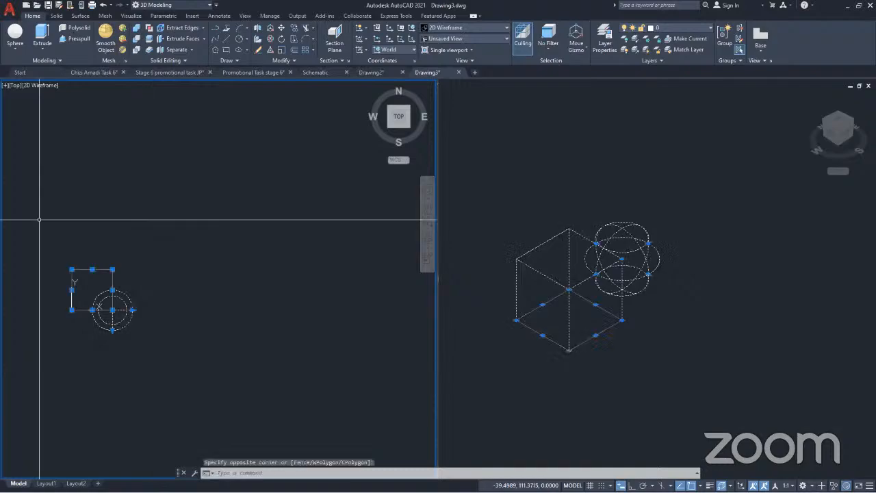
{"action": "type", "text": "co"}
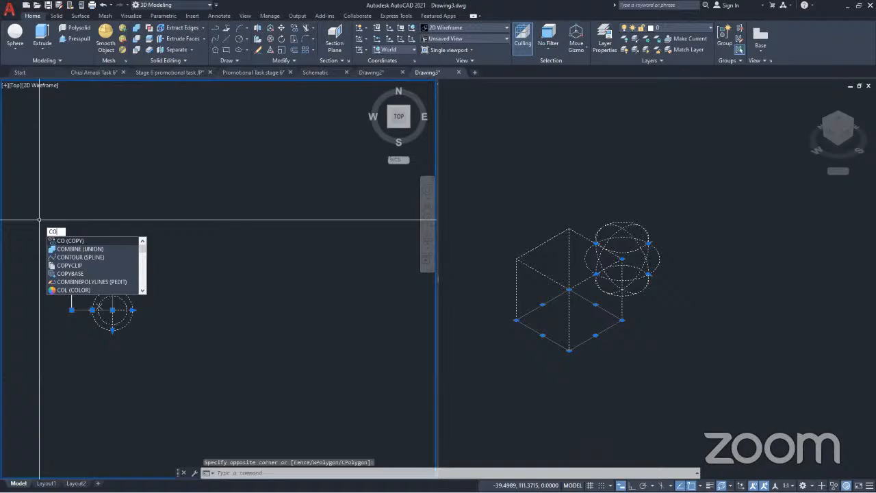
{"action": "key", "text": "Return"}
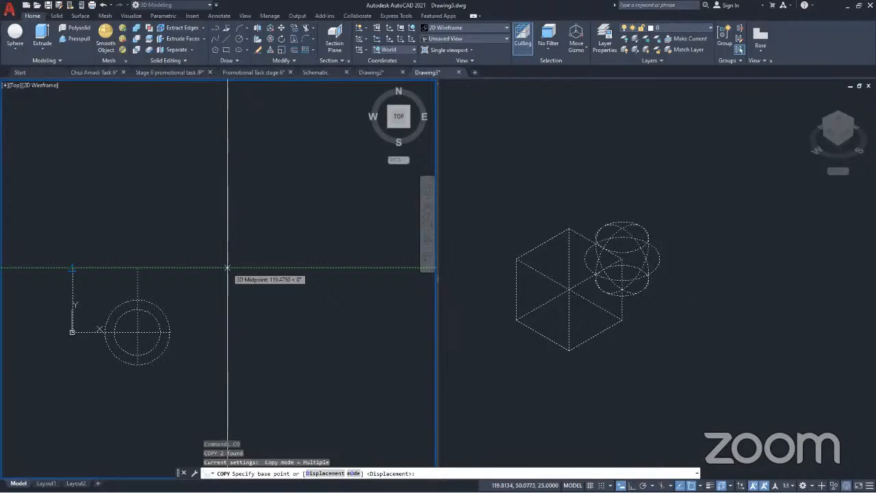
{"action": "left_click", "coordinate": [72, 267]}
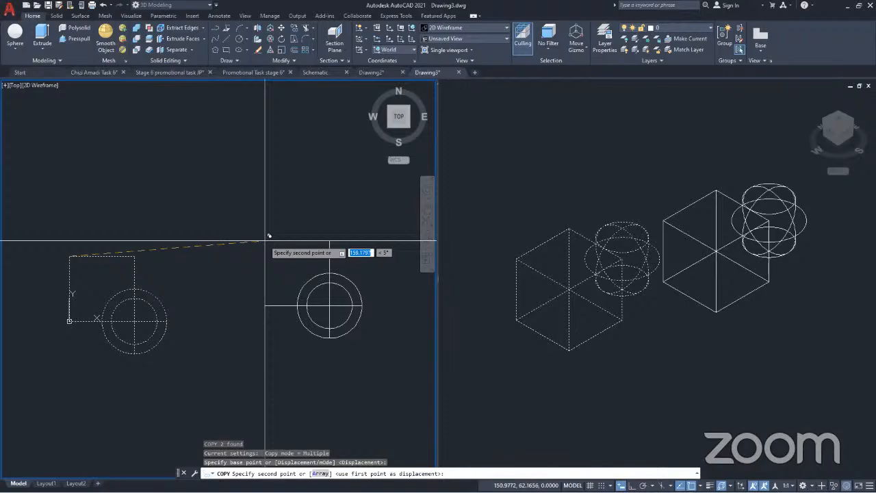
{"action": "left_click", "coordinate": [632, 485]}
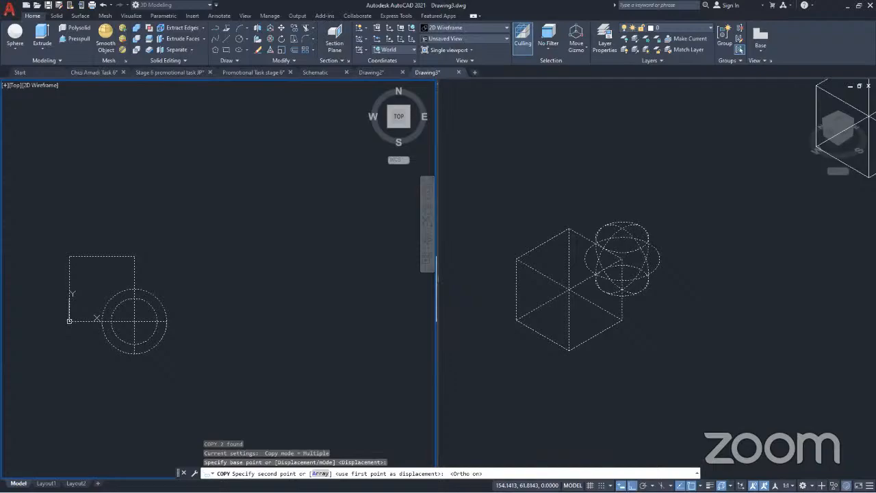
{"action": "scroll", "coordinate": [108, 263], "scroll_direction": "down", "scroll_amount": 4}
{"action": "left_click", "coordinate": [173, 269]}
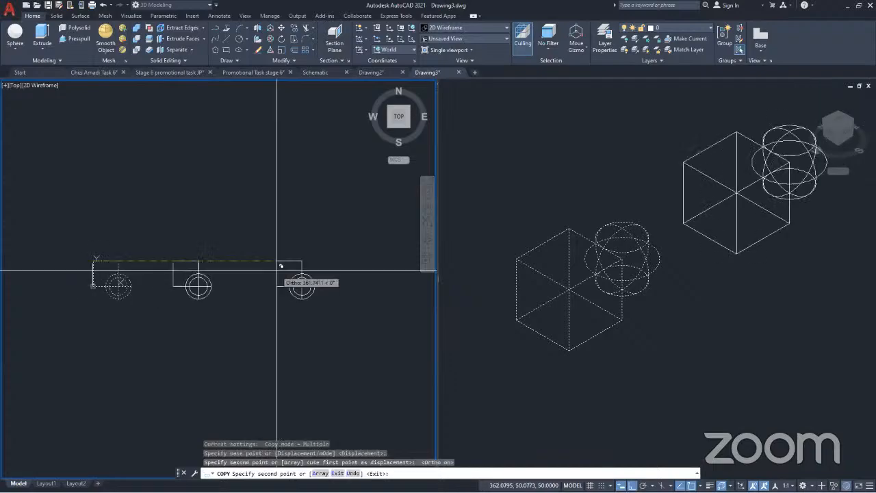
{"action": "left_click", "coordinate": [277, 271]}
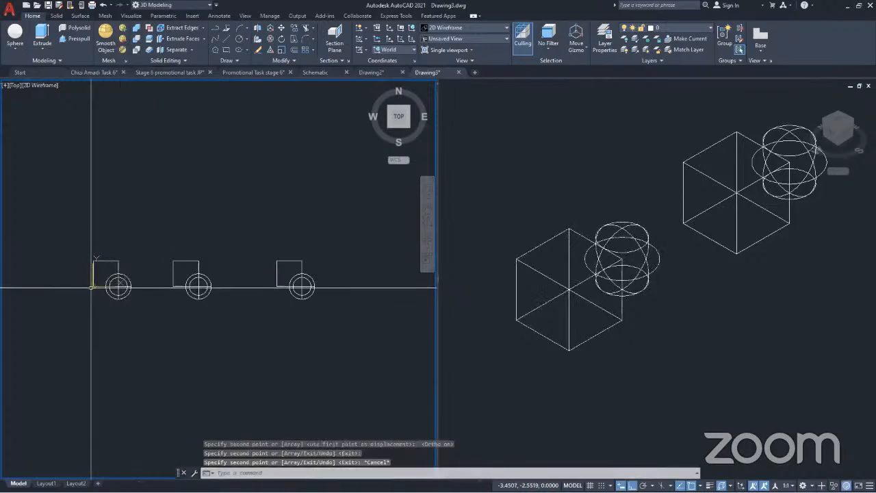
{"action": "key", "text": "Escape"}
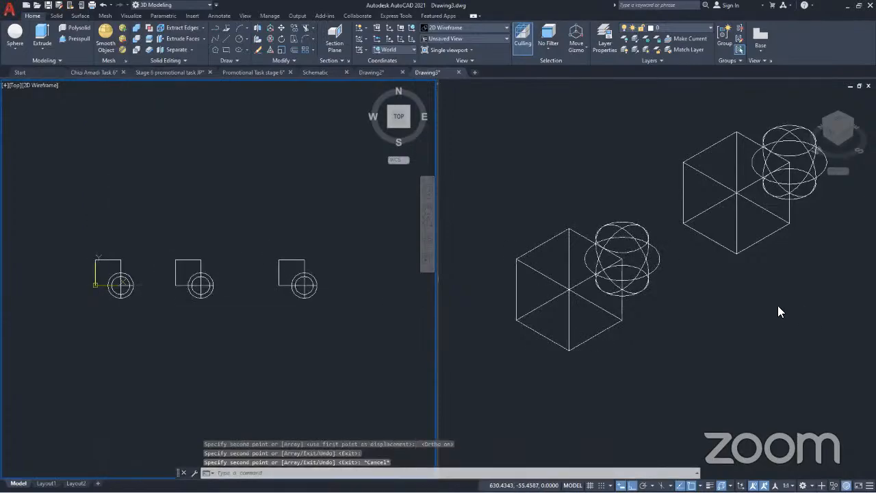
Set the SW Isometric viewport to the Conceptual visual style with the original and both copies framed
{"action": "left_click", "coordinate": [760, 305]}
{"action": "scroll", "coordinate": [744, 304], "scroll_direction": "down", "scroll_amount": 2}
{"action": "middle_click_drag", "start_coordinate": [745, 305], "coordinate": [650, 322]}
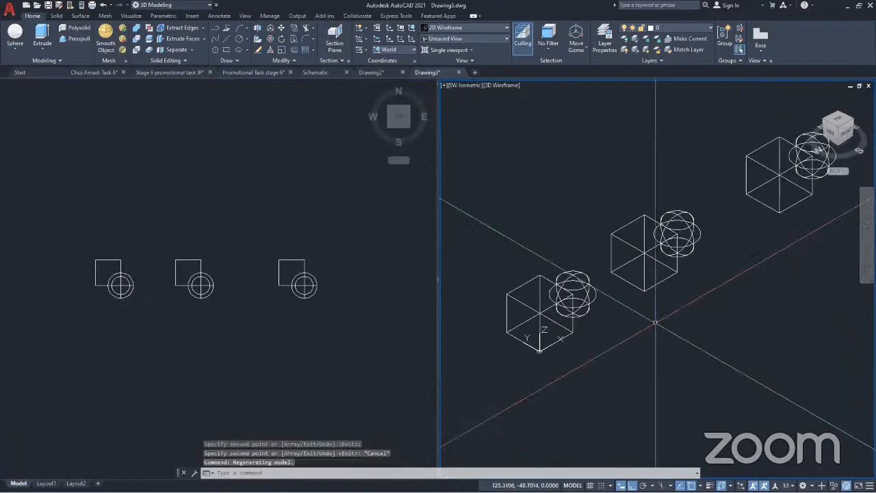
{"action": "middle_click_drag", "start_coordinate": [707, 270], "coordinate": [695, 301]}
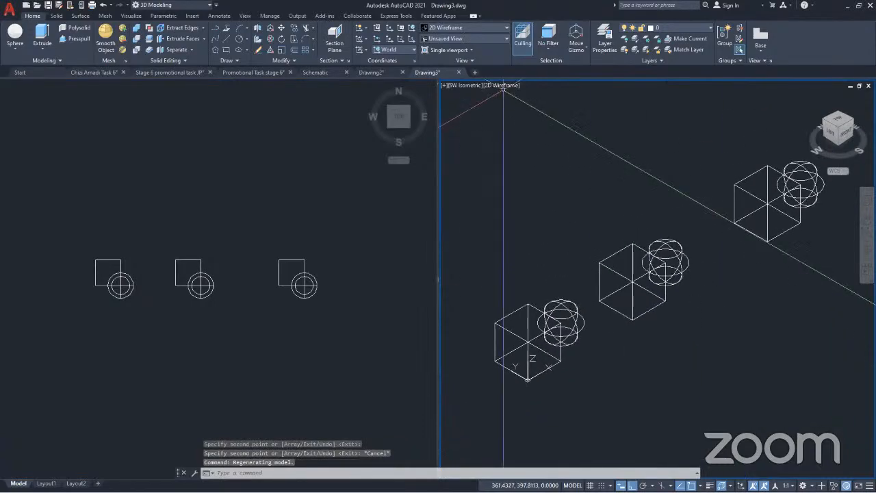
{"action": "left_click", "coordinate": [506, 87]}
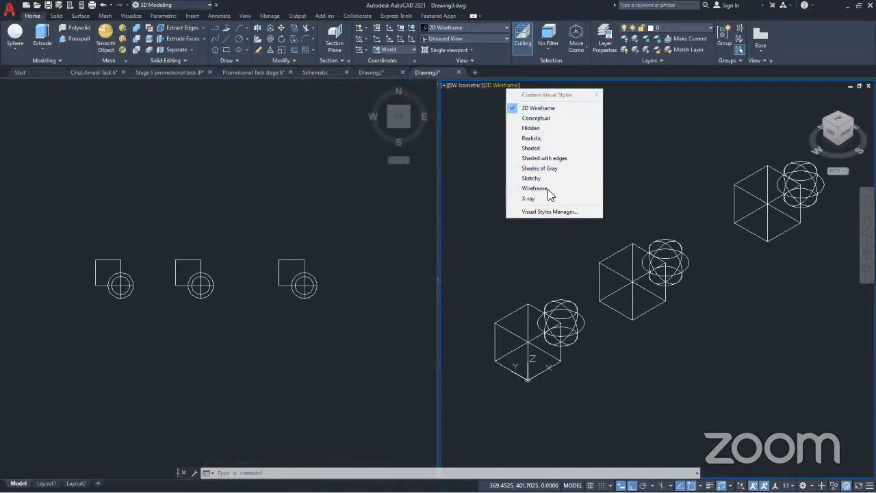
{"action": "left_click", "coordinate": [533, 118]}
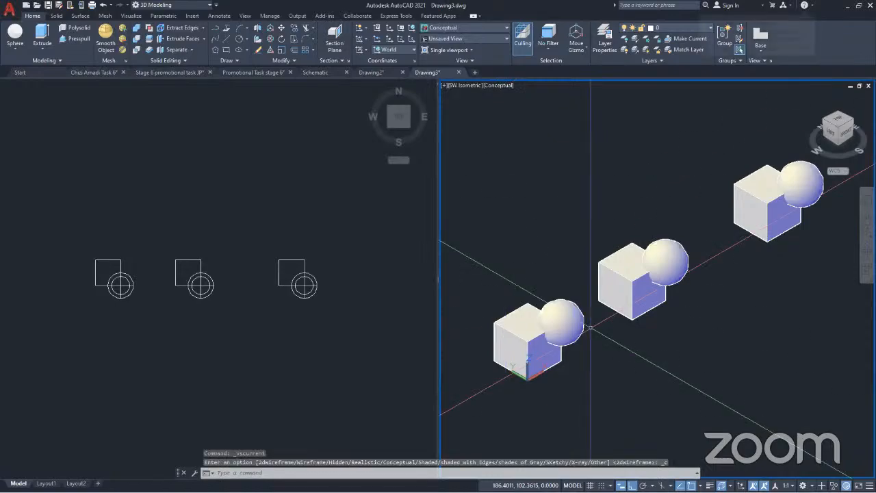
Hide the UCS icon and the navigation bar in the SW Isometric viewport
{"action": "scroll", "coordinate": [567, 339], "scroll_direction": "up", "scroll_amount": 2}
{"action": "middle_click_drag", "start_coordinate": [568, 338], "coordinate": [632, 272]}
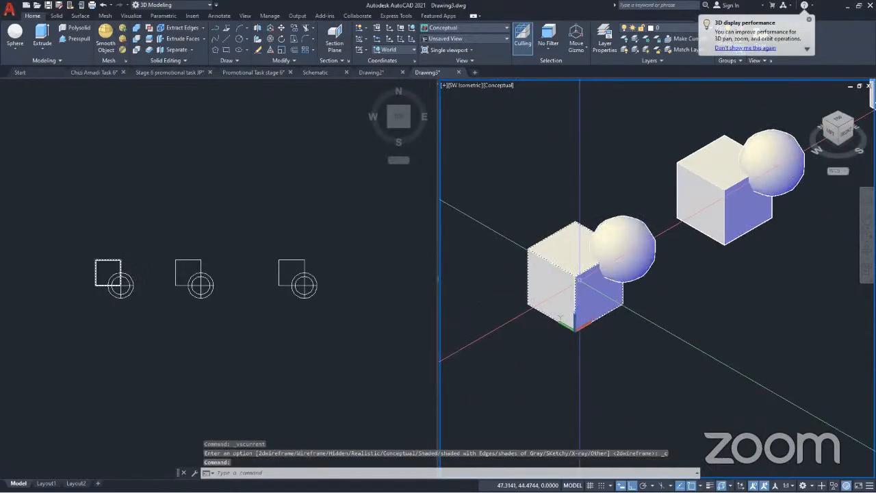
{"action": "scroll", "coordinate": [591, 280], "scroll_direction": "up", "scroll_amount": 2}
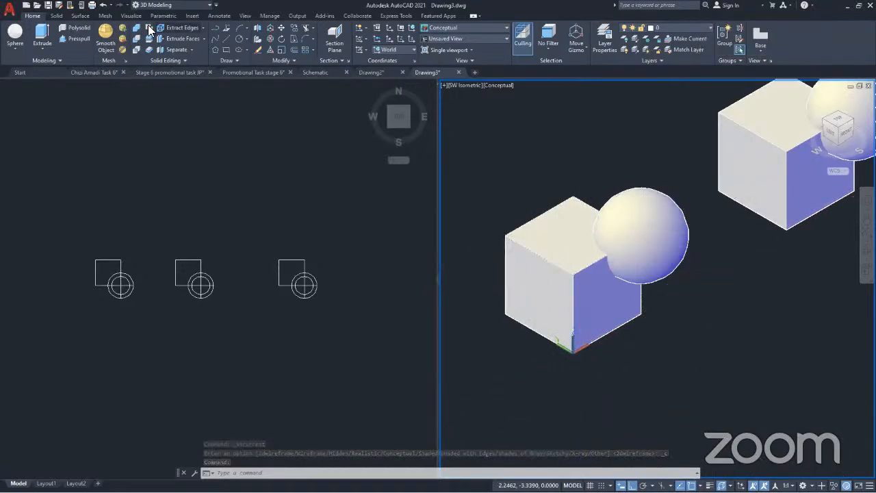
{"action": "left_click", "coordinate": [131, 15]}
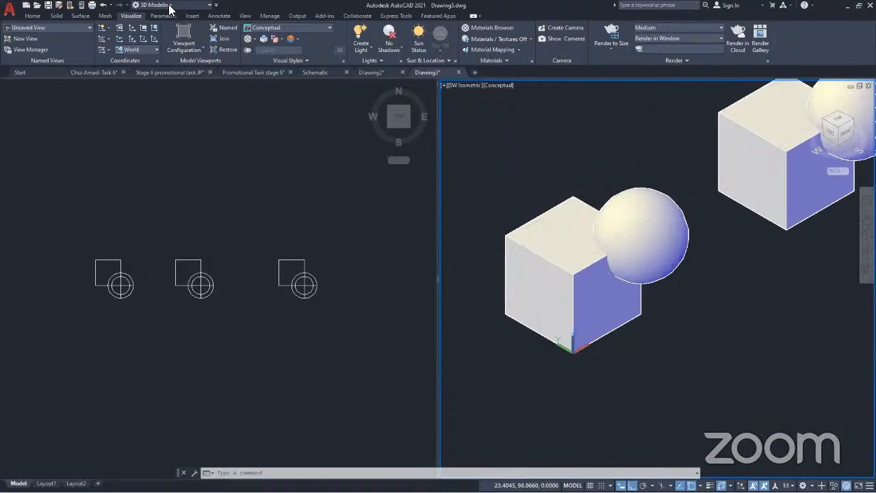
{"action": "left_click", "coordinate": [247, 15]}
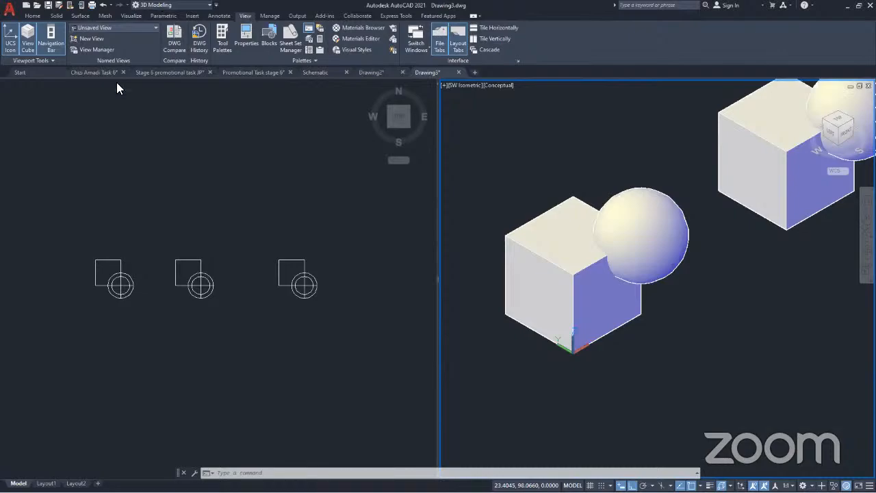
{"action": "left_click", "coordinate": [11, 46]}
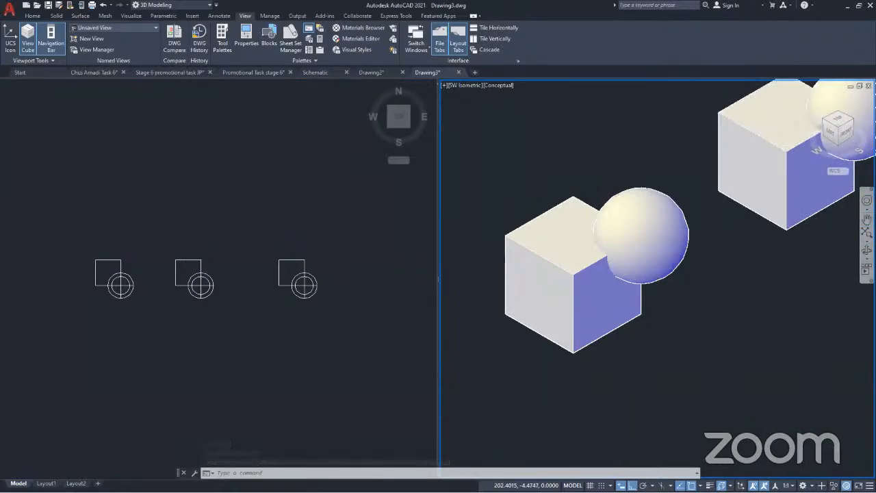
{"action": "left_click", "coordinate": [50, 44]}
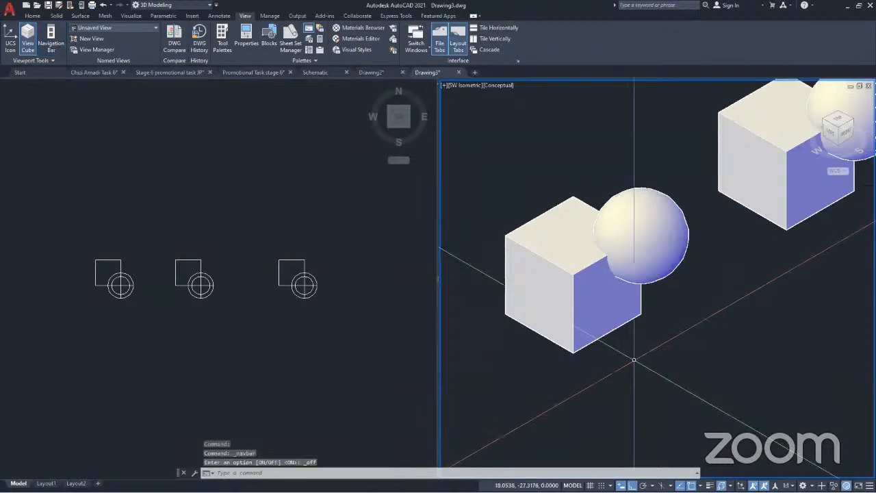
{"action": "left_click", "coordinate": [697, 318]}
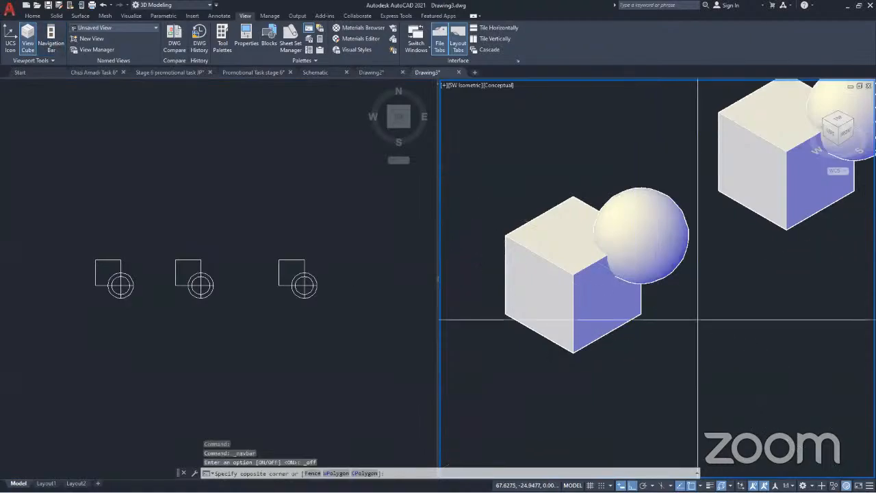
{"action": "scroll", "coordinate": [507, 380], "scroll_direction": "down", "scroll_amount": 2}
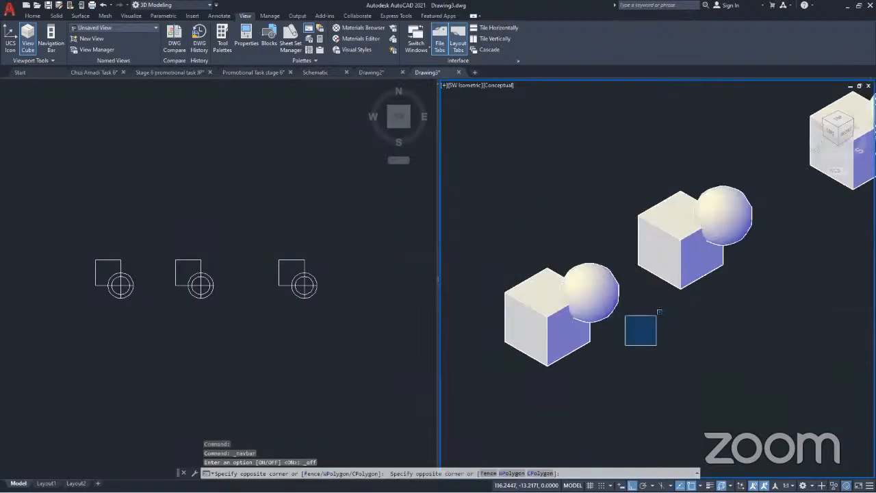
{"action": "left_click", "coordinate": [659, 311]}
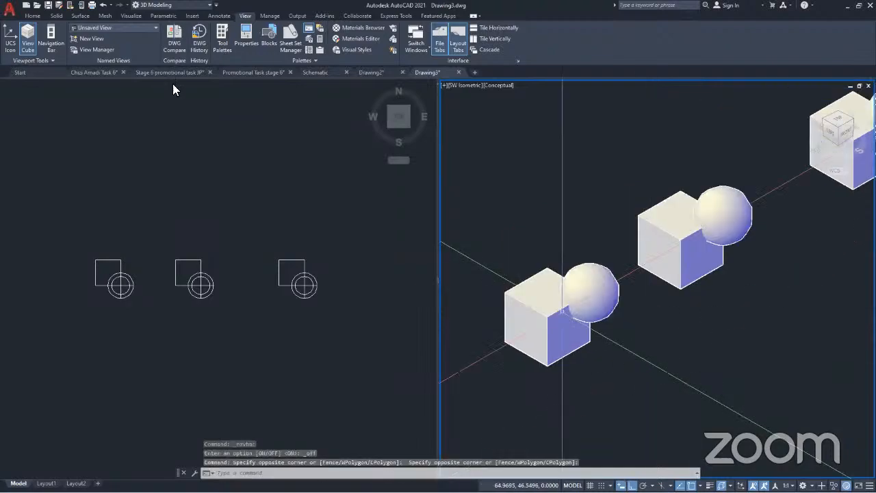
Read the description of the Union command and examine where the original cube and sphere overlap
{"action": "left_click", "coordinate": [33, 17]}
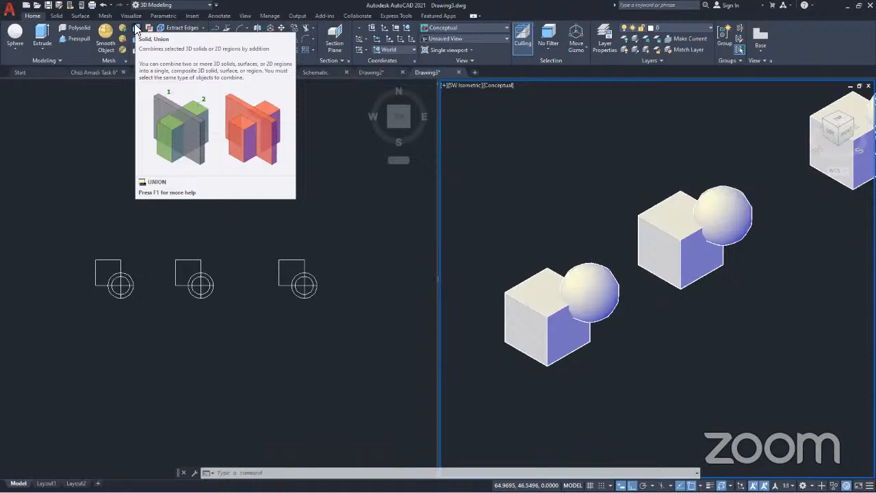
{"action": "scroll", "coordinate": [597, 336], "scroll_direction": "up", "scroll_amount": 5}
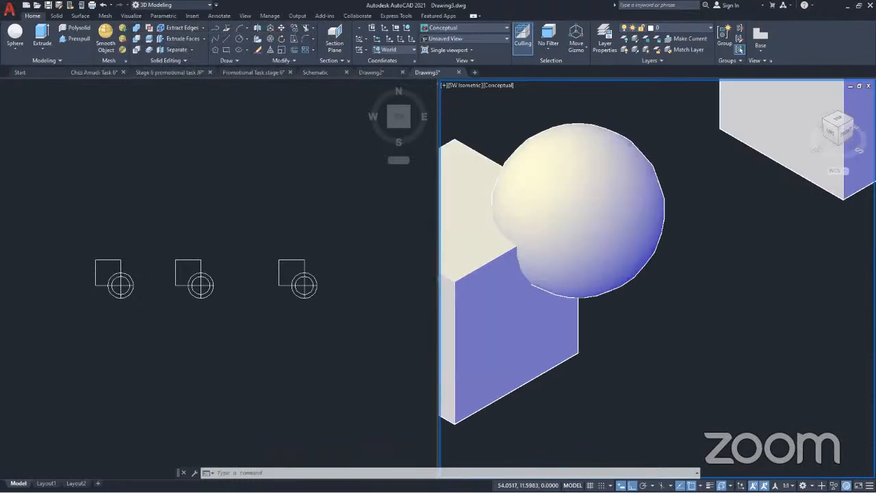
{"action": "middle_click_drag", "start_coordinate": [549, 315], "coordinate": [630, 324]}
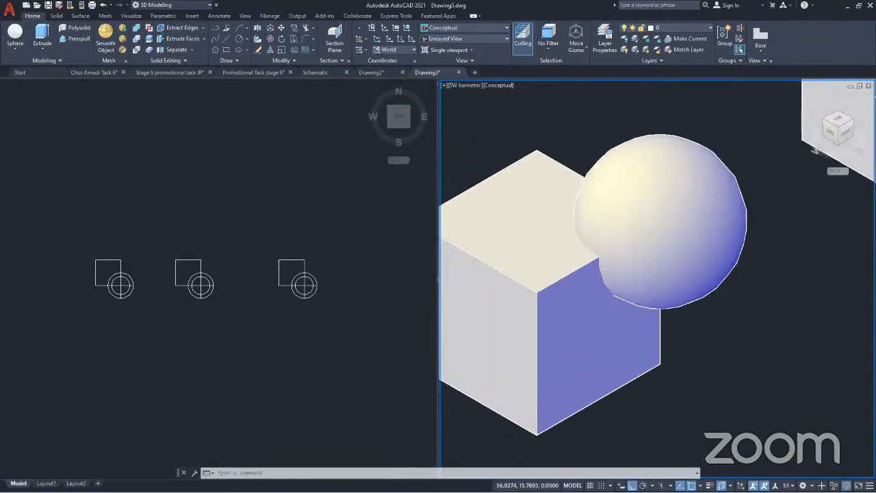
Examine the overlapping cube and sphere in the X-ray visual style and return the SW Isometric viewport to Conceptual
{"action": "scroll", "coordinate": [555, 321], "scroll_direction": "down", "scroll_amount": 3}
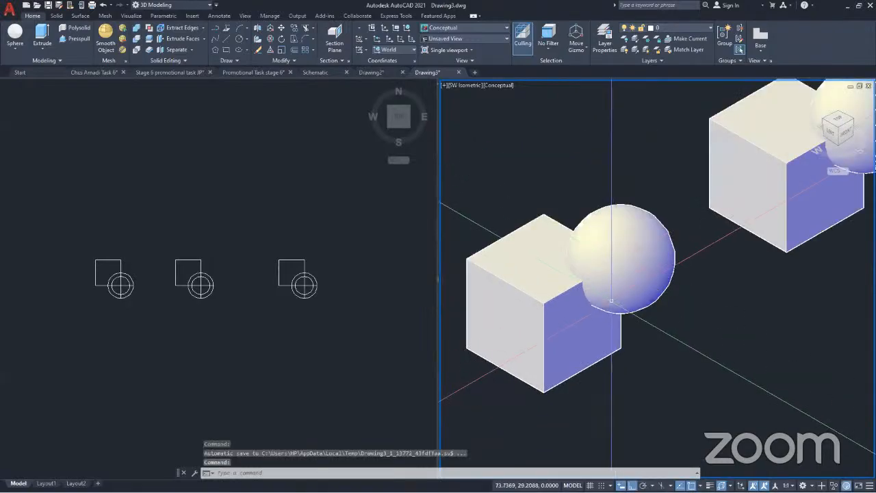
{"action": "left_click", "coordinate": [499, 86]}
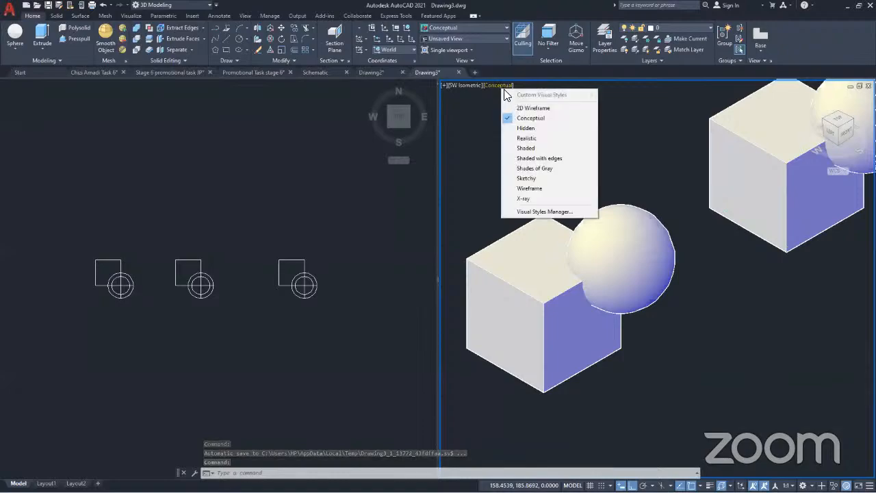
{"action": "left_click", "coordinate": [528, 199]}
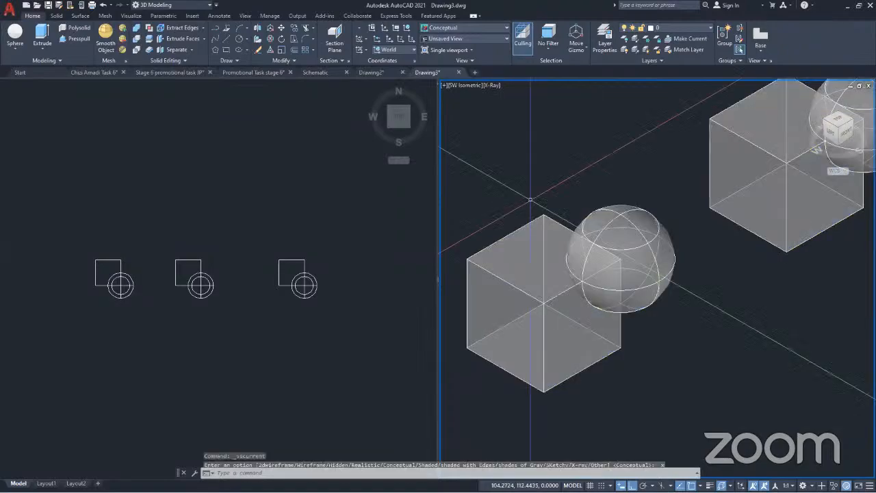
{"action": "left_click", "coordinate": [491, 86]}
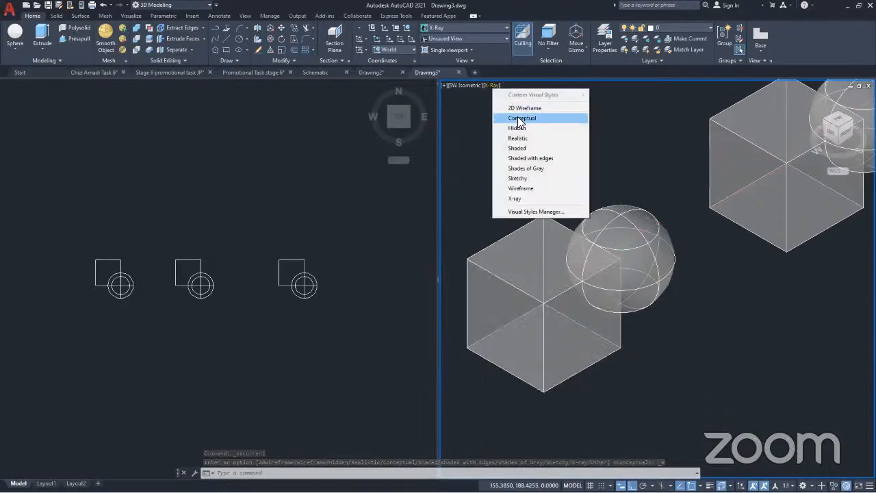
{"action": "left_click", "coordinate": [185, 61]}
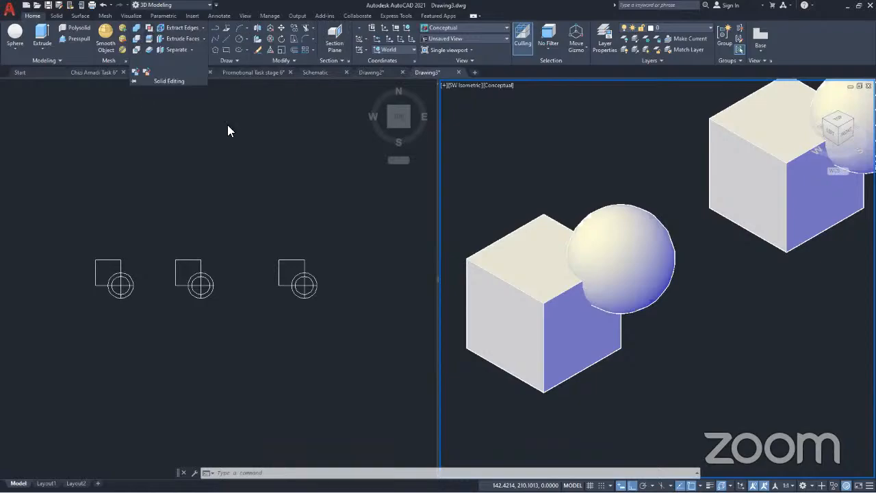
{"action": "left_click", "coordinate": [290, 61]}
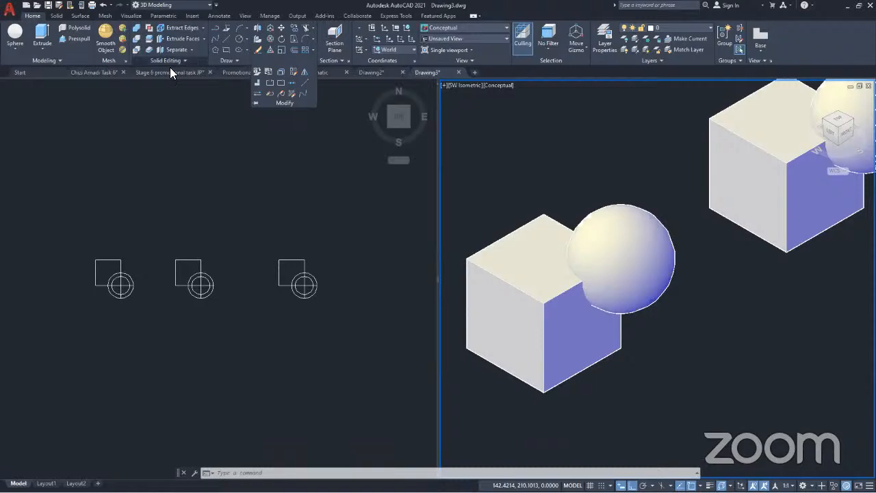
{"action": "left_click", "coordinate": [58, 62]}
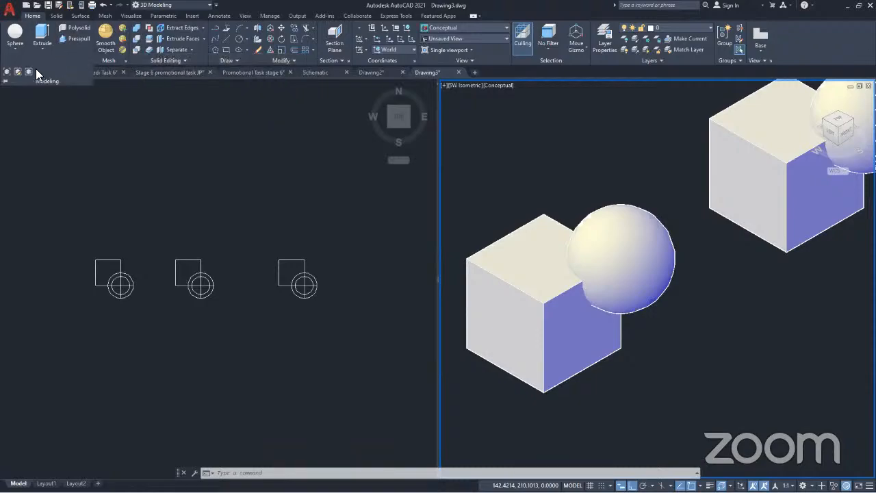
{"action": "left_click", "coordinate": [220, 201]}
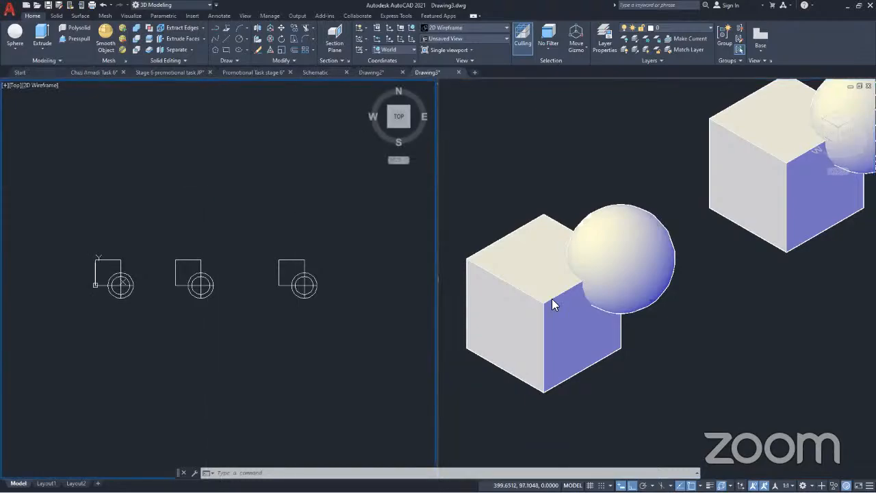
{"action": "left_click", "coordinate": [528, 163]}
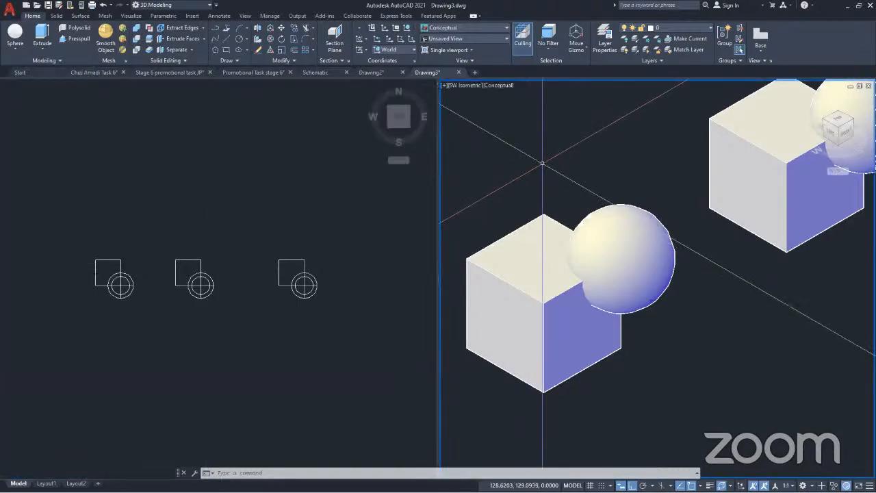
Run the SOLIDCHECK command and accept its value of 1
{"action": "type", "text": "CHECK"}
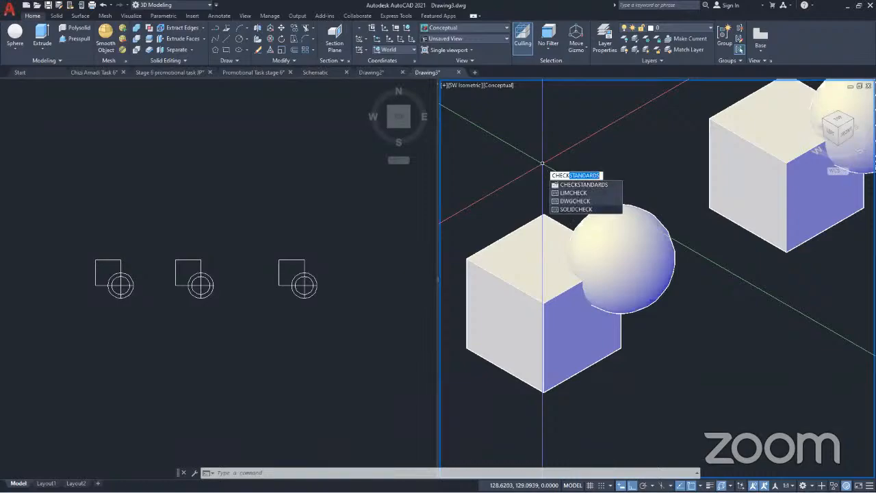
{"action": "left_click", "coordinate": [573, 208]}
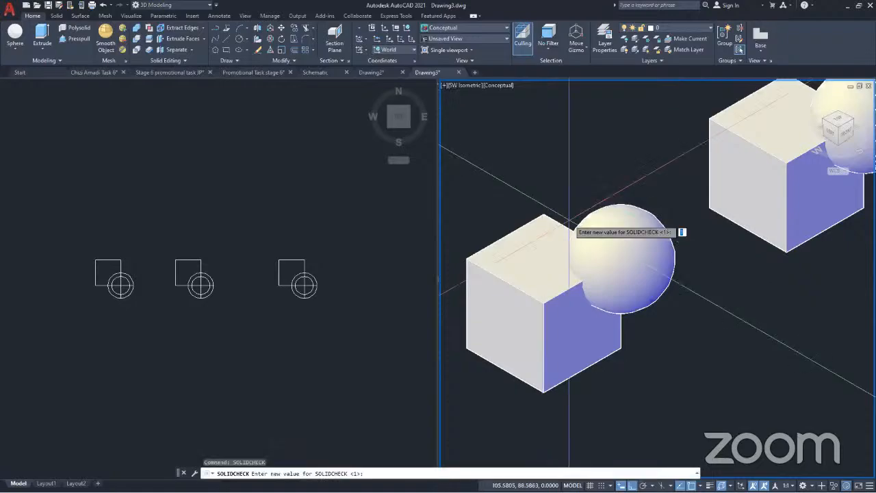
{"action": "key", "text": "Return"}
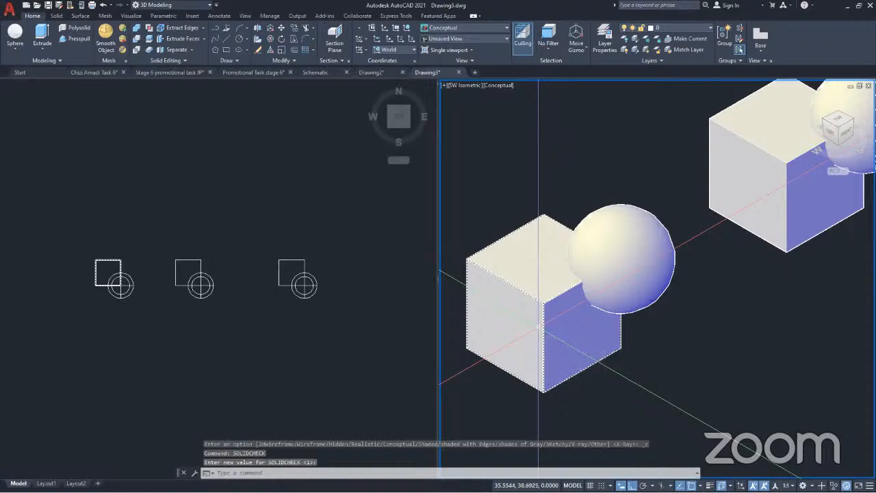
{"action": "key", "text": "Escape"}
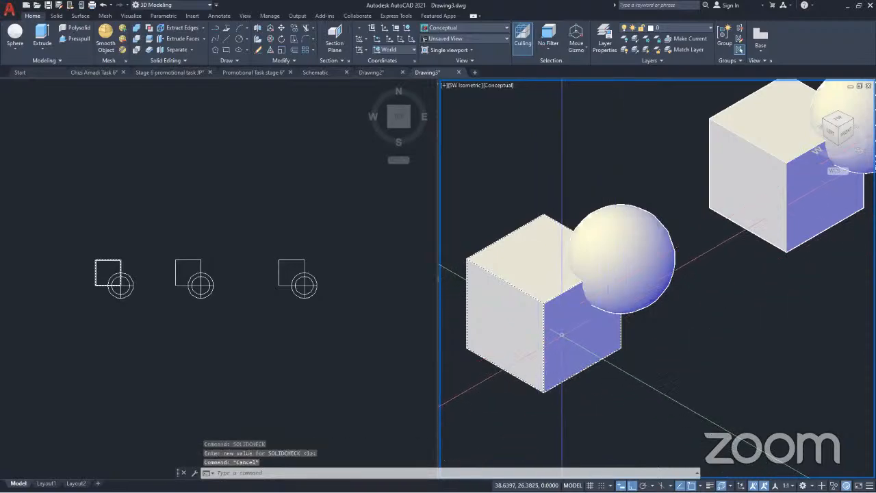
{"action": "key", "text": "Escape"}
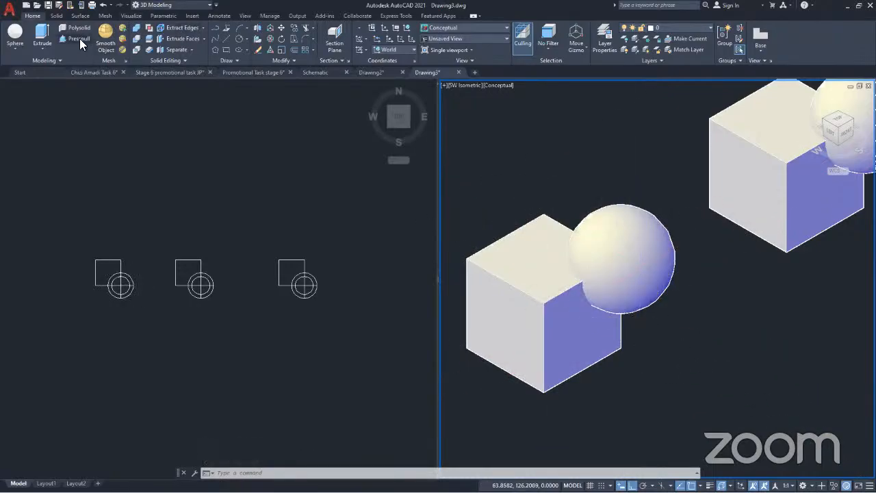
{"action": "left_click", "coordinate": [230, 39]}
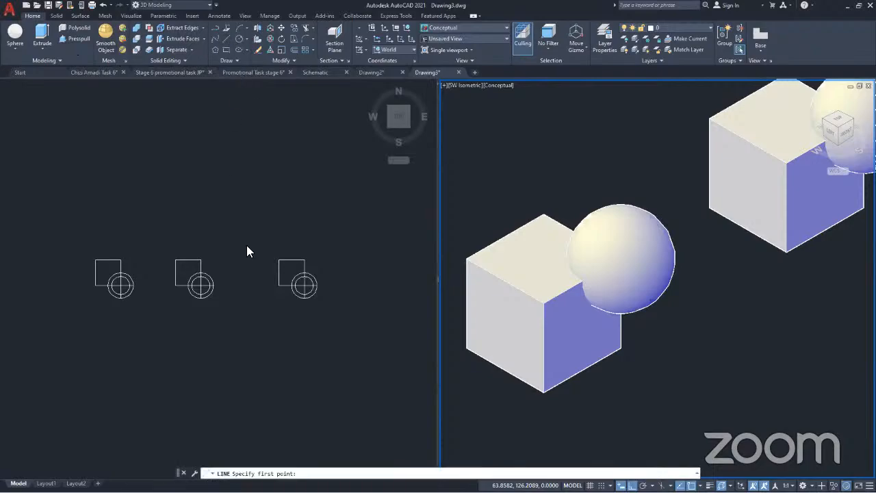
{"action": "left_click", "coordinate": [221, 39]}
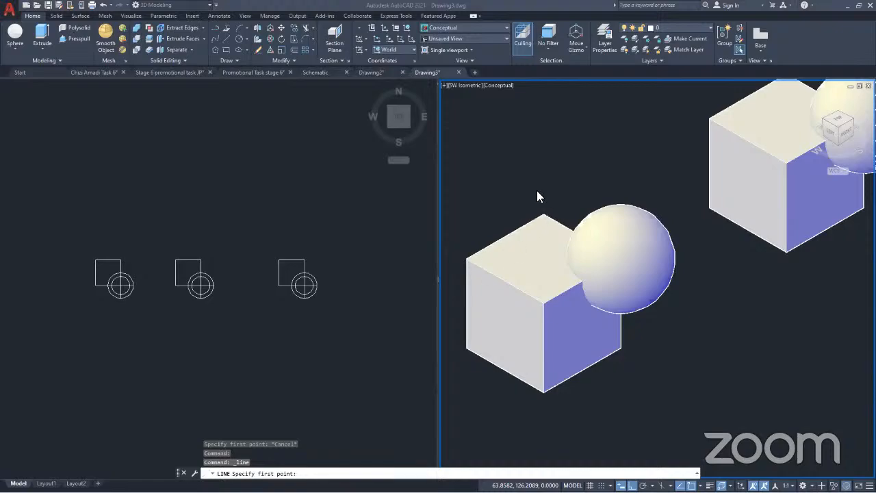
{"action": "left_click", "coordinate": [302, 364]}
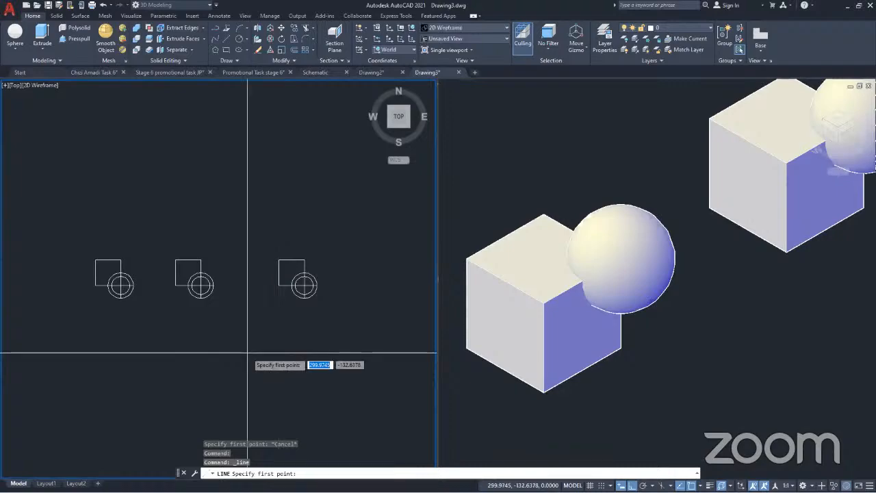
{"action": "key", "text": "ctrl+z"}
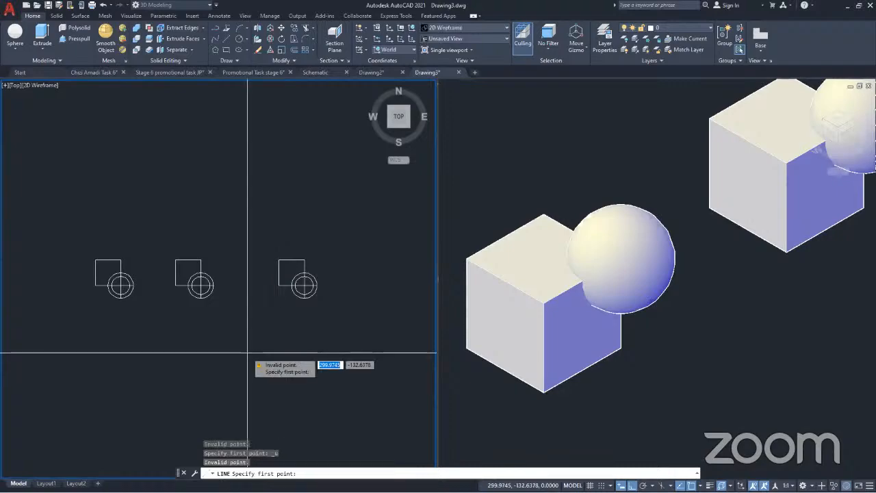
{"action": "key", "text": "Escape"}
Undo the recent LINE attempts and the SOLIDCHECK command
{"action": "key", "text": "ctrl+z"}
{"action": "key", "text": "ctrl+z"}
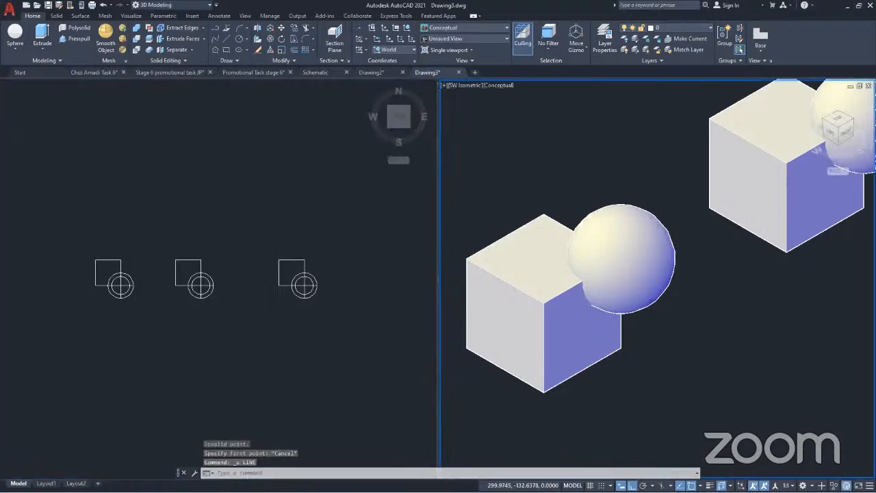
{"action": "key", "text": "ctrl+z"}
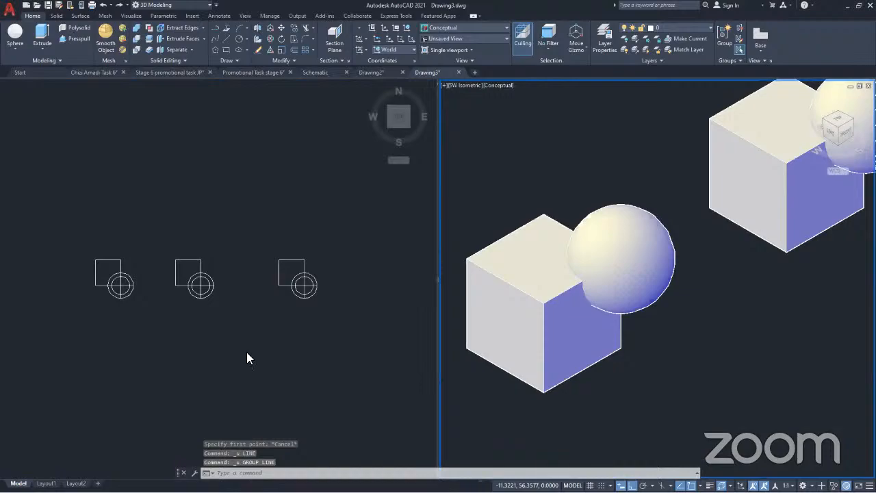
{"action": "key", "text": "ctrl+z"}
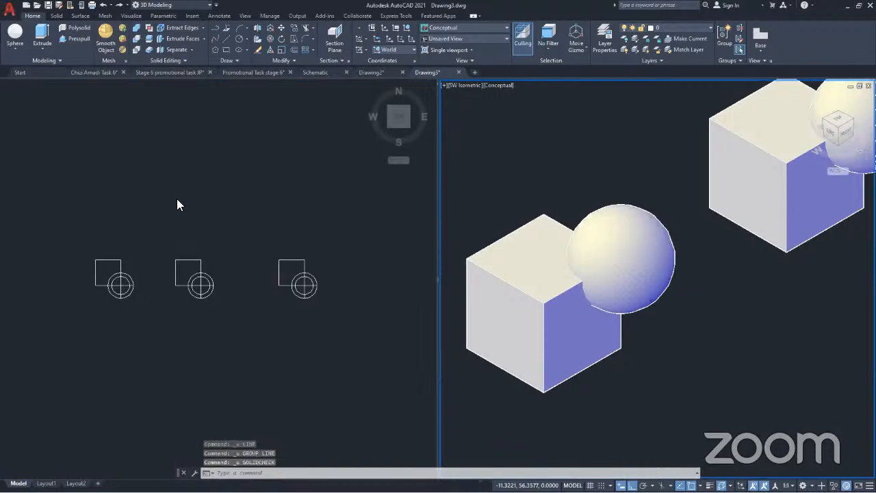
Draw a single line along the X direction behind the original cube in the SW Isometric viewport
{"action": "key", "text": "Escape"}
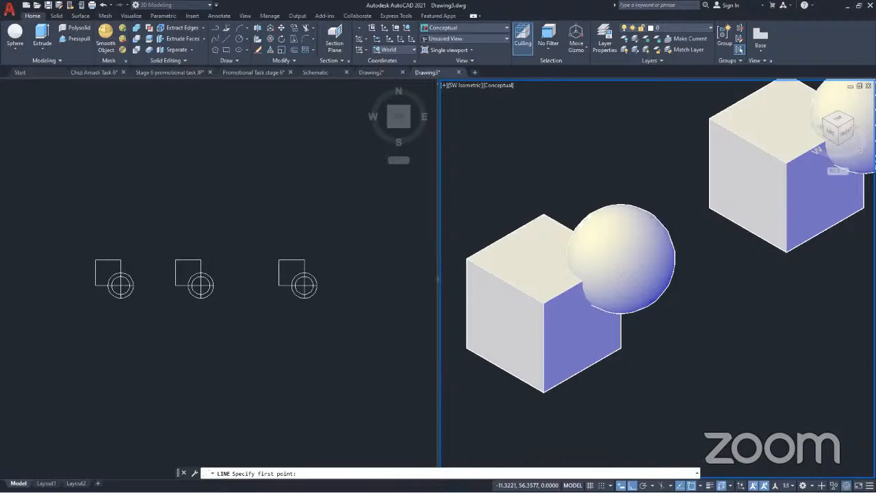
{"action": "left_click", "coordinate": [504, 191]}
{"action": "left_click", "coordinate": [598, 138]}
{"action": "key", "text": "Return"}
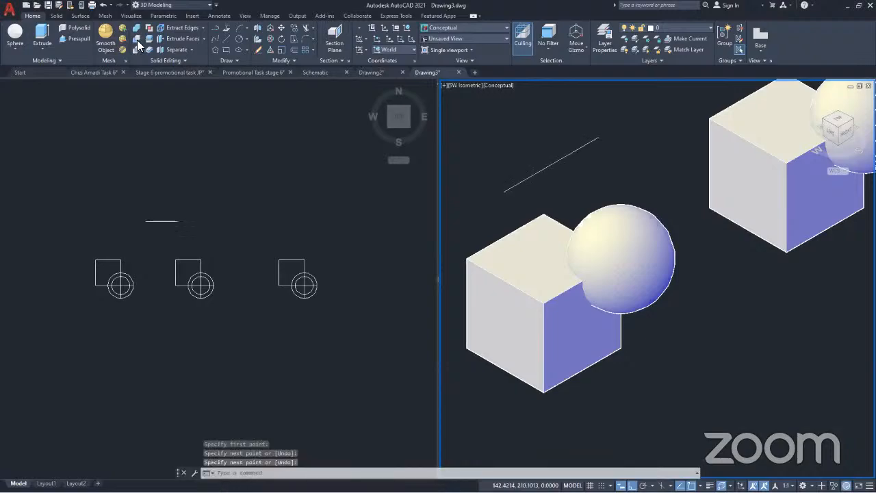
Presspull the line behind the original cube vertically upward into a flat surface
{"action": "left_click", "coordinate": [76, 39]}
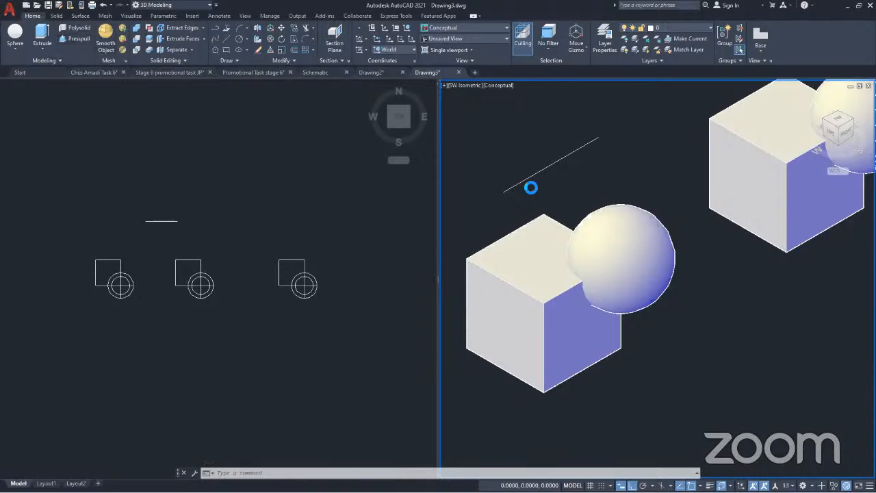
{"action": "middle_click_drag", "start_coordinate": [607, 185], "coordinate": [664, 253]}
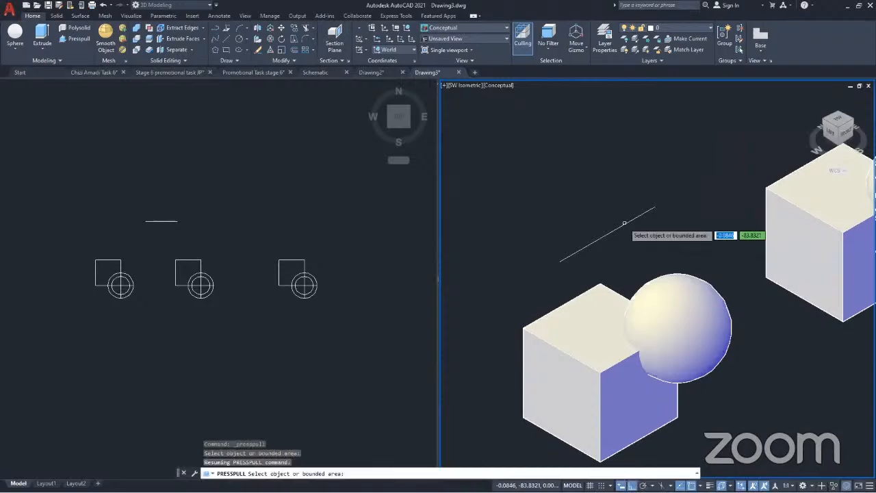
{"action": "left_click", "coordinate": [624, 223]}
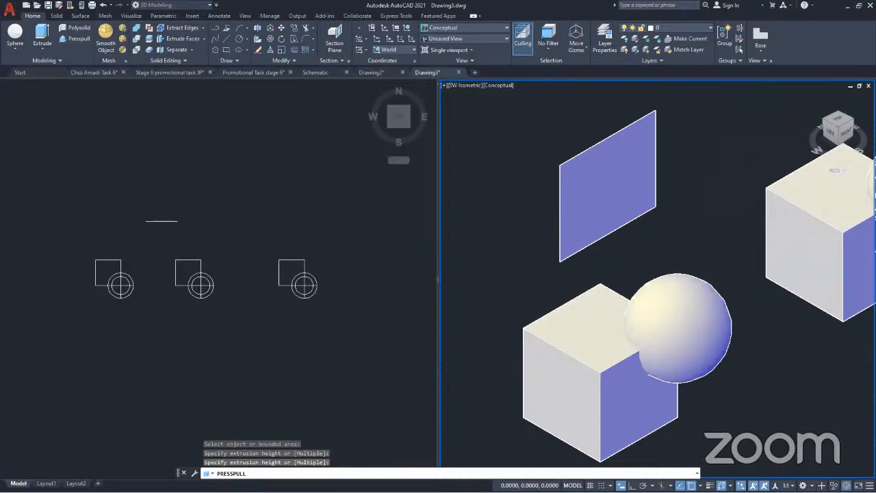
{"action": "scroll", "coordinate": [488, 190], "scroll_direction": "down", "scroll_amount": 5}
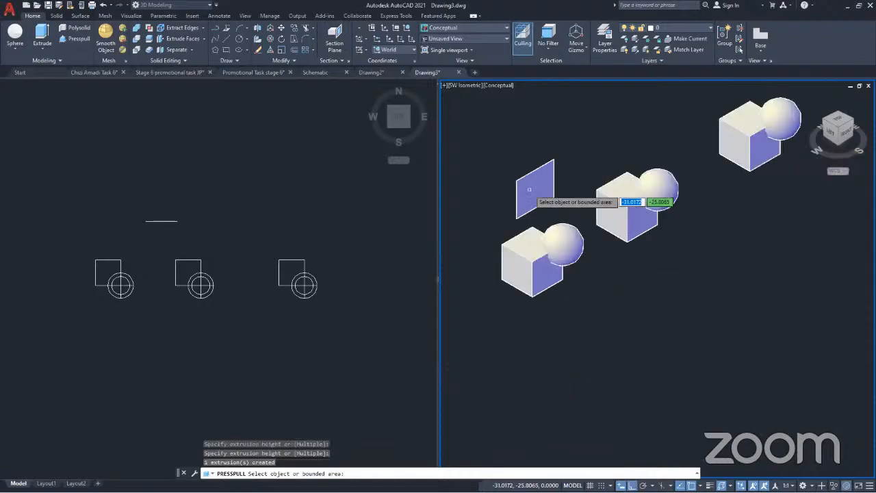
{"action": "key", "text": "Return"}
Compare the object types of the extruded sheet and the original cube
{"action": "left_click", "coordinate": [530, 192]}
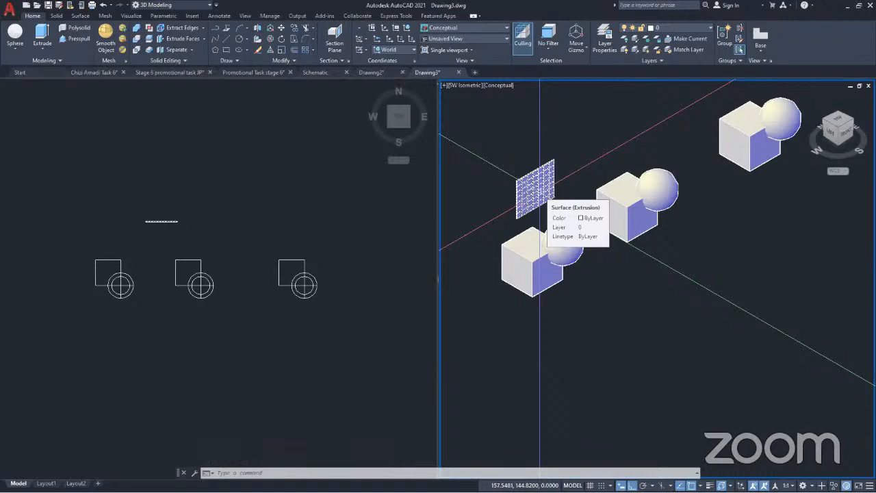
{"action": "key", "text": "Escape"}
{"action": "left_click", "coordinate": [540, 280]}
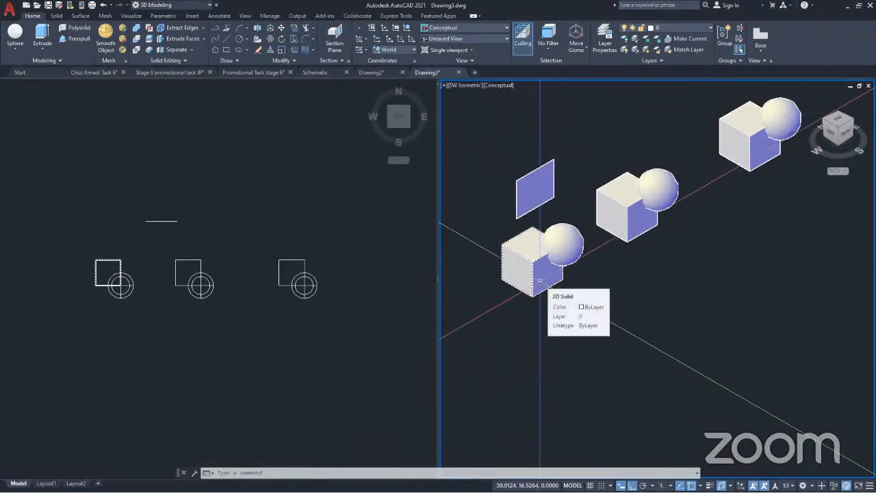
{"action": "key", "text": "Escape"}
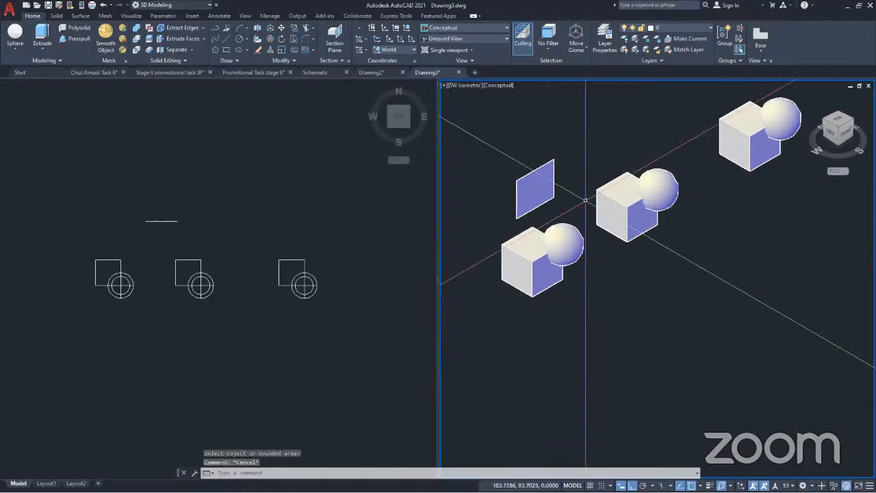
Delete the extruded surface together with its source line behind the original cube
{"action": "left_click", "coordinate": [561, 205]}
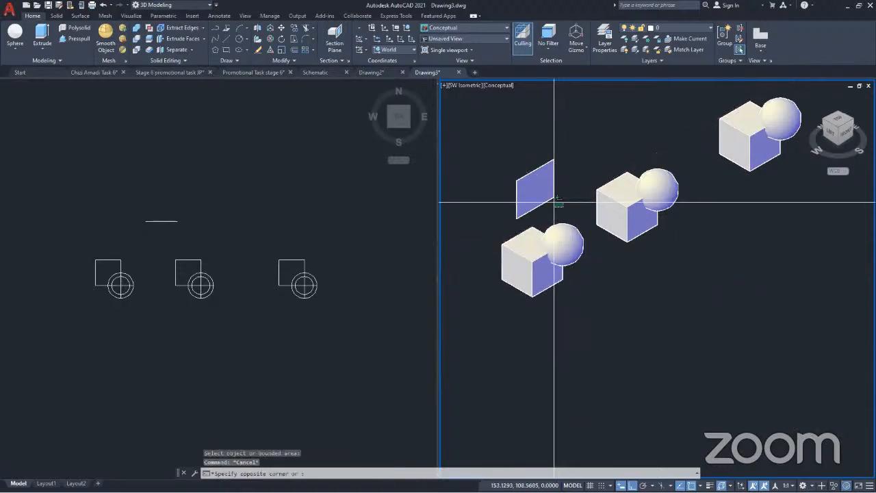
{"action": "left_click", "coordinate": [554, 202]}
{"action": "key", "text": "Delete"}
{"action": "scroll", "coordinate": [582, 260], "scroll_direction": "up", "scroll_amount": 6}
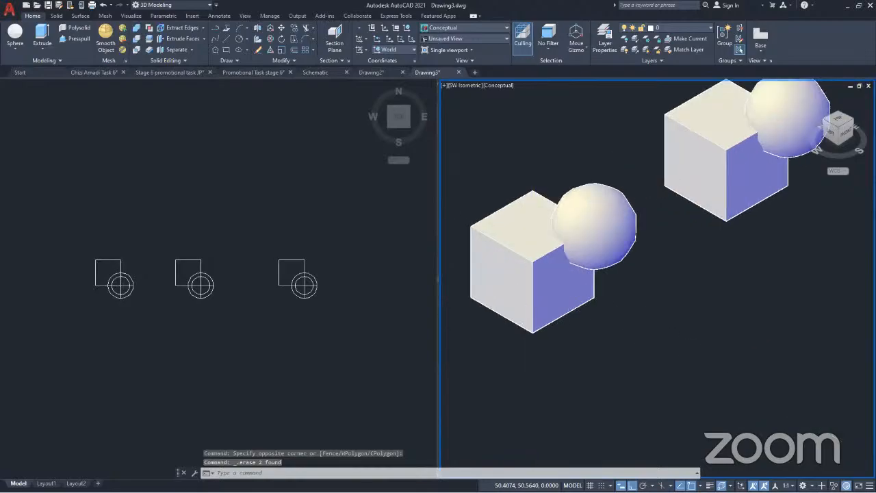
{"action": "middle_click_drag", "start_coordinate": [578, 261], "coordinate": [589, 260]}
{"action": "scroll", "coordinate": [589, 261], "scroll_direction": "up", "scroll_amount": 1}
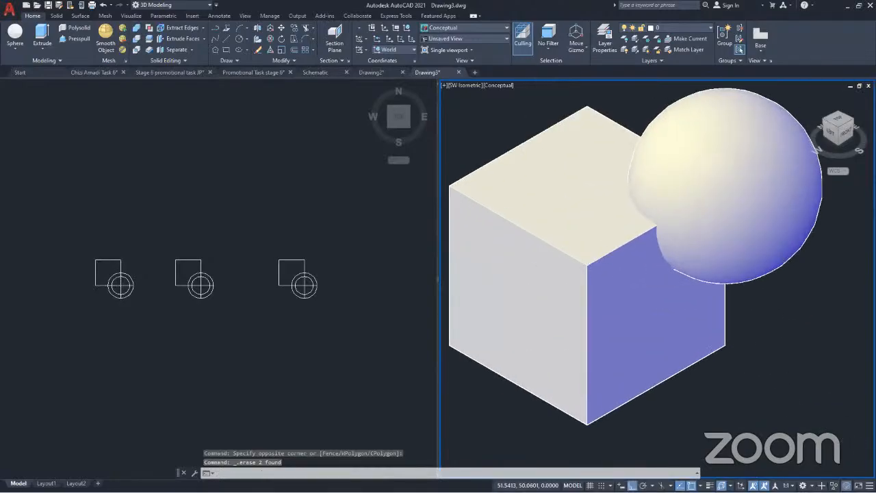
{"action": "scroll", "coordinate": [589, 261], "scroll_direction": "down", "scroll_amount": 10}
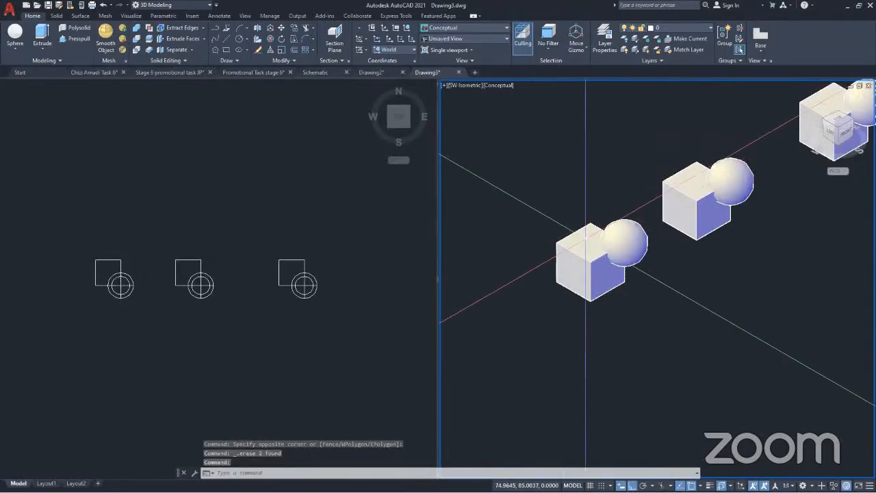
{"action": "scroll", "coordinate": [607, 246], "scroll_direction": "up", "scroll_amount": 7}
{"action": "middle_click_drag", "start_coordinate": [608, 251], "coordinate": [585, 274]}
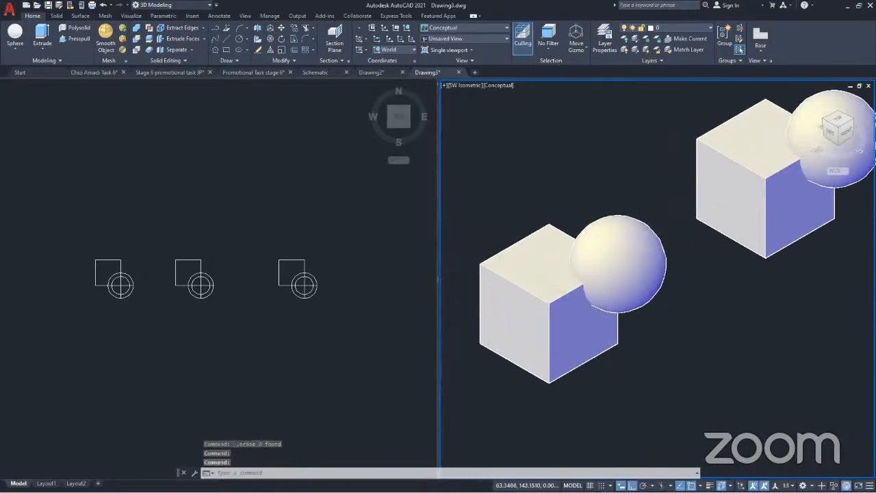
Widen the SW Isometric viewport by shifting the divider between the two viewports toward the plan view
{"action": "left_click_drag", "start_coordinate": [438, 217], "coordinate": [411, 219]}
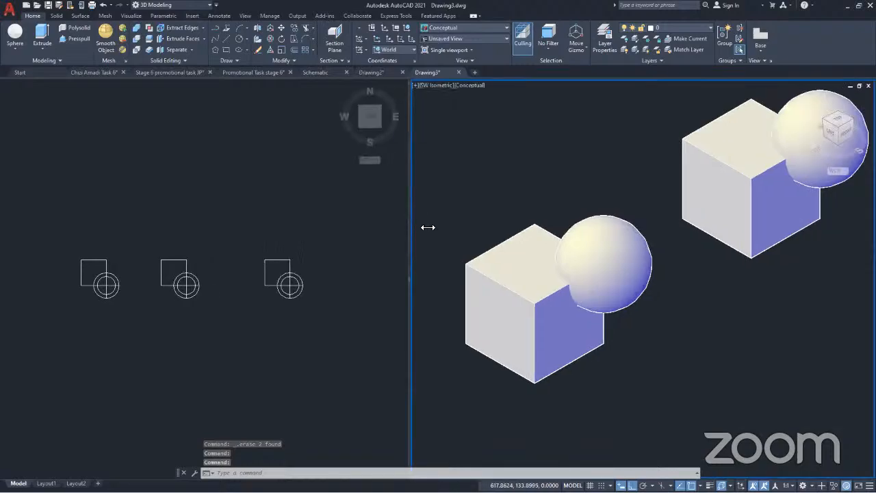
{"action": "scroll", "coordinate": [534, 263], "scroll_direction": "down", "scroll_amount": 2}
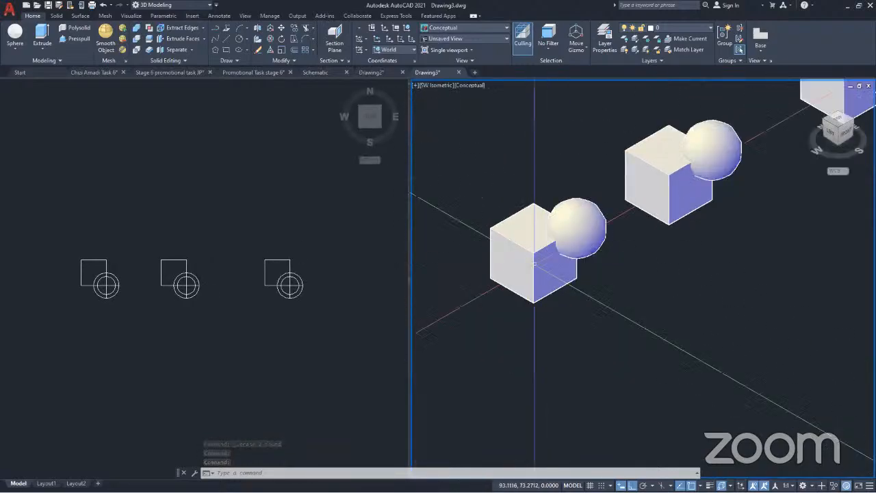
{"action": "scroll", "coordinate": [534, 263], "scroll_direction": "up", "scroll_amount": 2}
{"action": "mouse_move", "coordinate": [534, 287]}
{"action": "middle_mouse_down"}
{"action": "mouse_move", "coordinate": [543, 305]}
{"action": "mouse_move", "coordinate": [539, 295]}
{"action": "middle_mouse_up"}
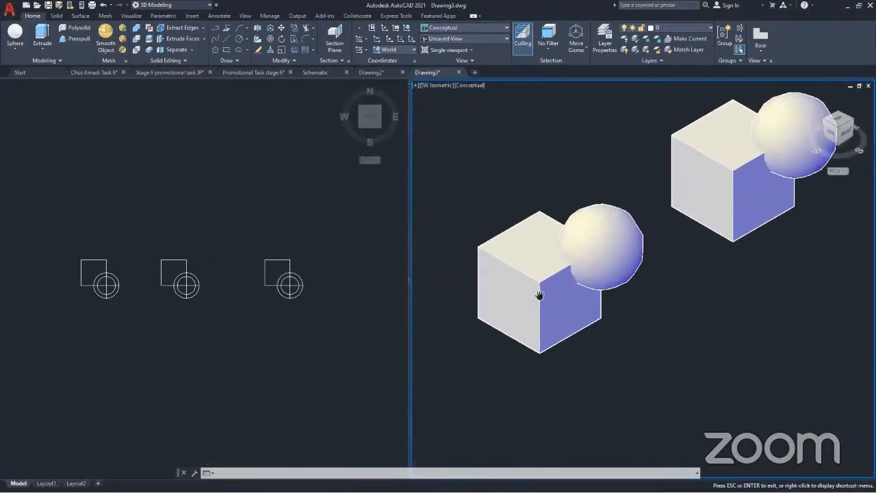
{"action": "key", "text": "Escape"}
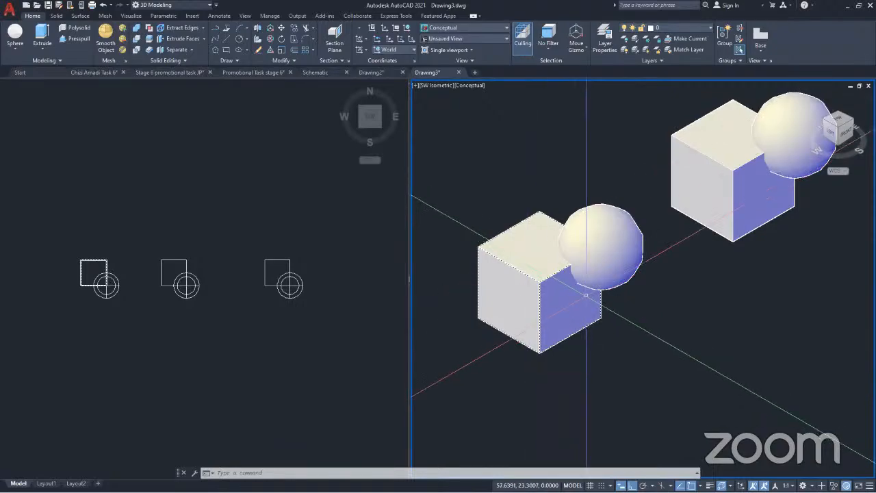
Examine the original cube and its corner sphere individually, focusing on where the two solids overlap
{"action": "key", "text": "Escape"}
{"action": "scroll", "coordinate": [581, 281], "scroll_direction": "up", "scroll_amount": 5}
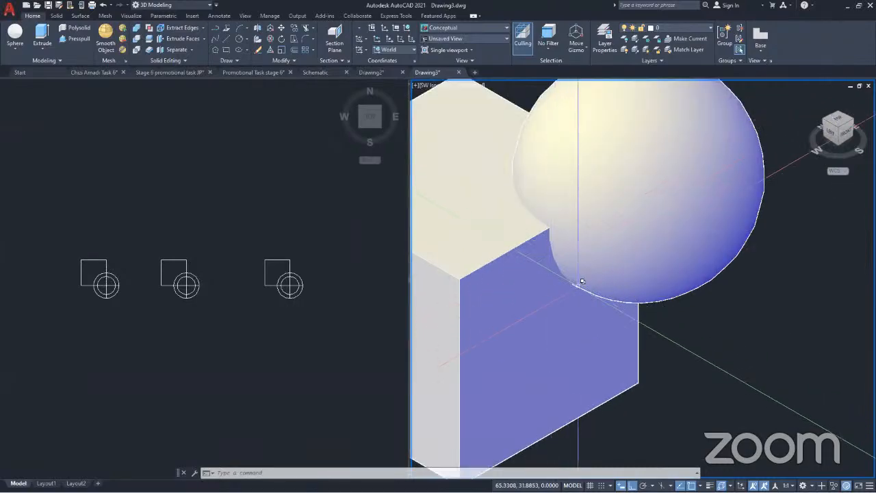
{"action": "left_click", "coordinate": [554, 236]}
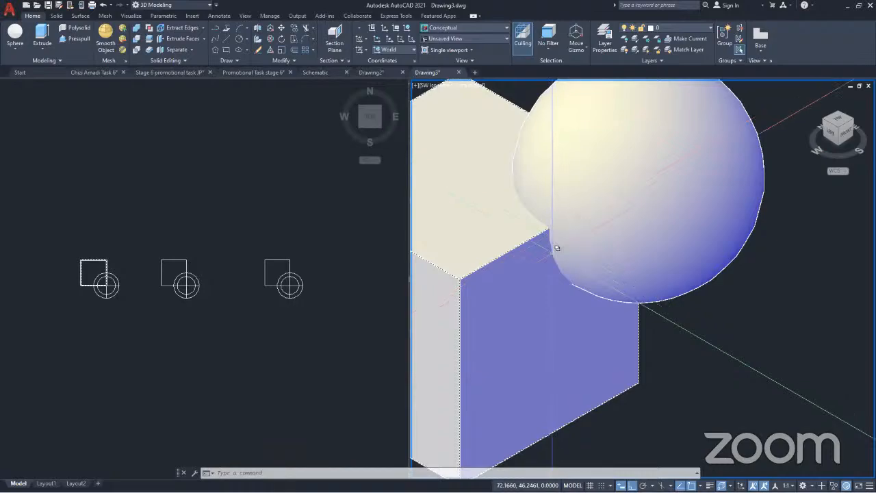
{"action": "key", "text": "Escape"}
{"action": "left_click", "coordinate": [559, 256]}
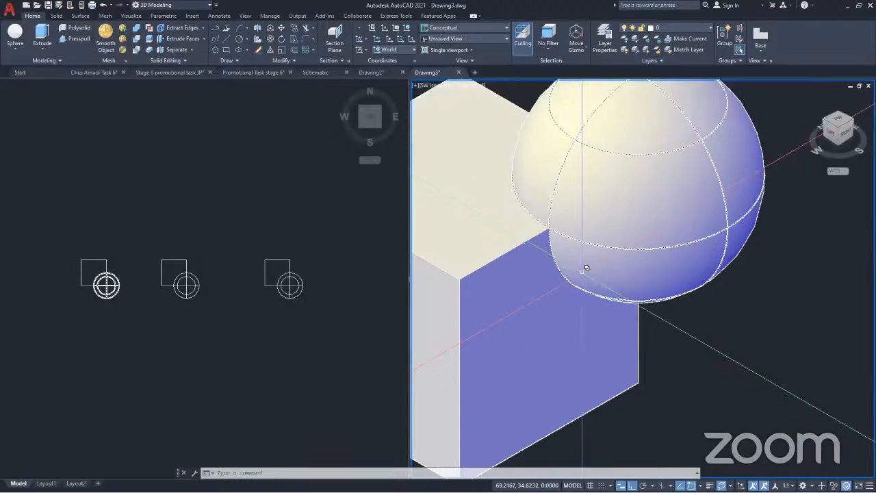
{"action": "key", "text": "Escape"}
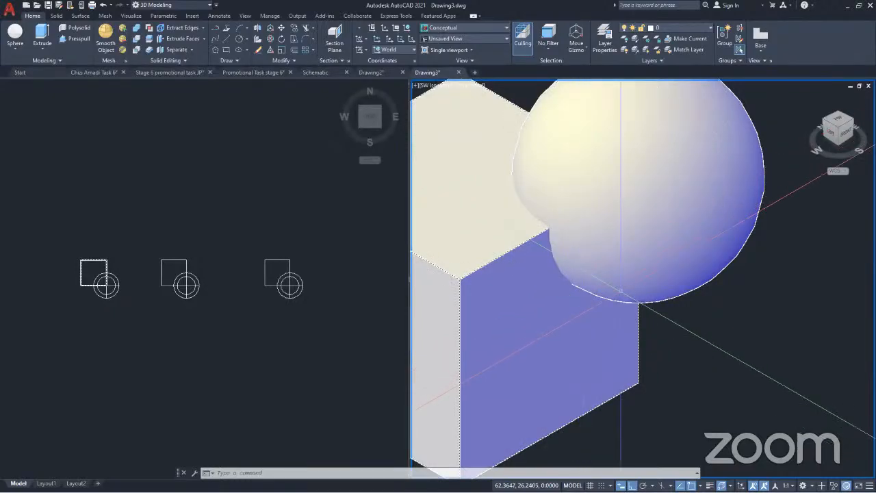
{"action": "scroll", "coordinate": [618, 287], "scroll_direction": "down", "scroll_amount": 2}
{"action": "left_click", "coordinate": [616, 287]}
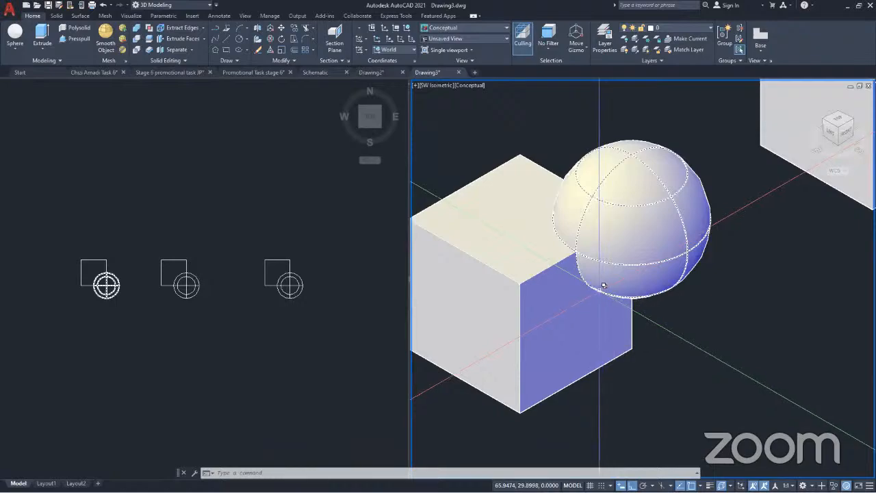
{"action": "left_click", "coordinate": [594, 291]}
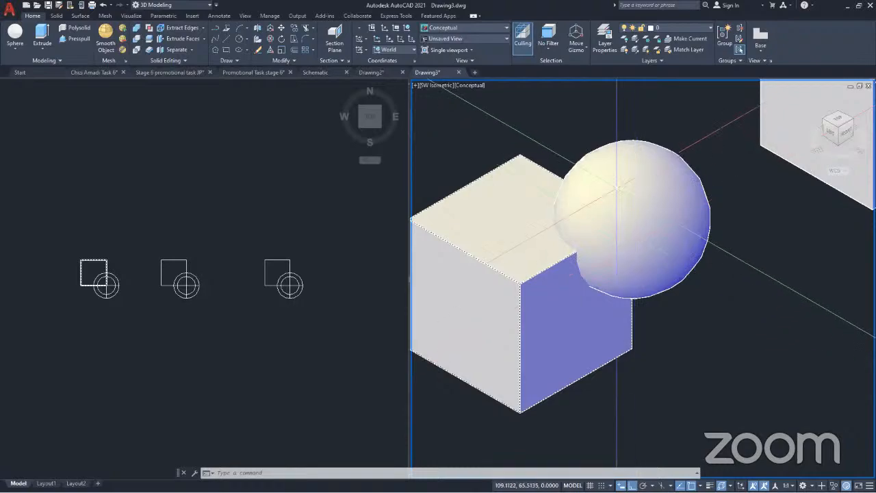
{"action": "left_click", "coordinate": [591, 272]}
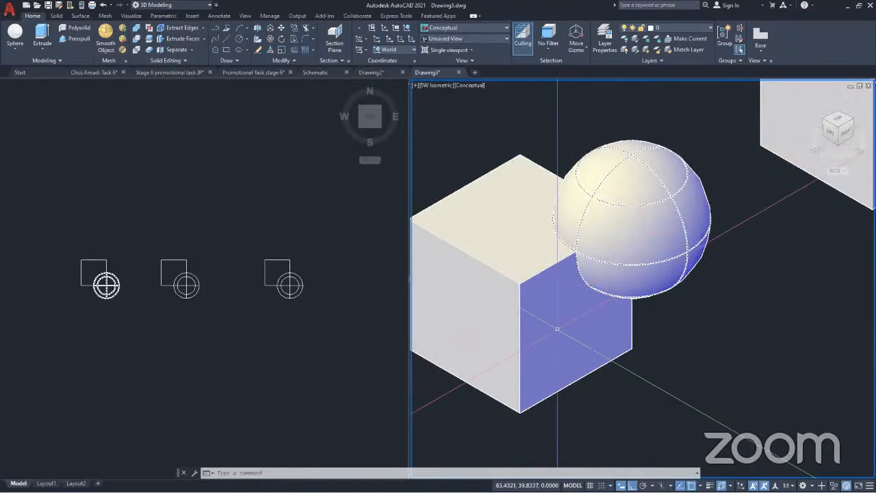
{"action": "left_click", "coordinate": [590, 312]}
{"action": "key", "text": "Escape"}
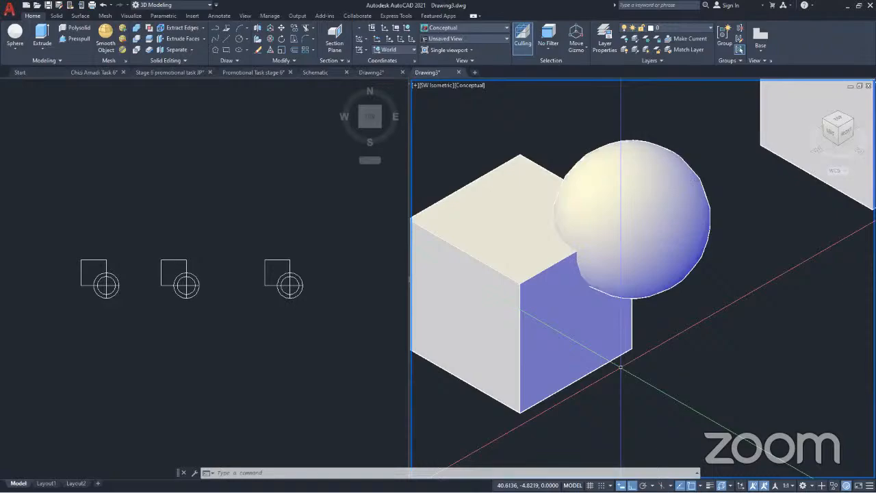
{"action": "scroll", "coordinate": [570, 294], "scroll_direction": "down", "scroll_amount": 4}
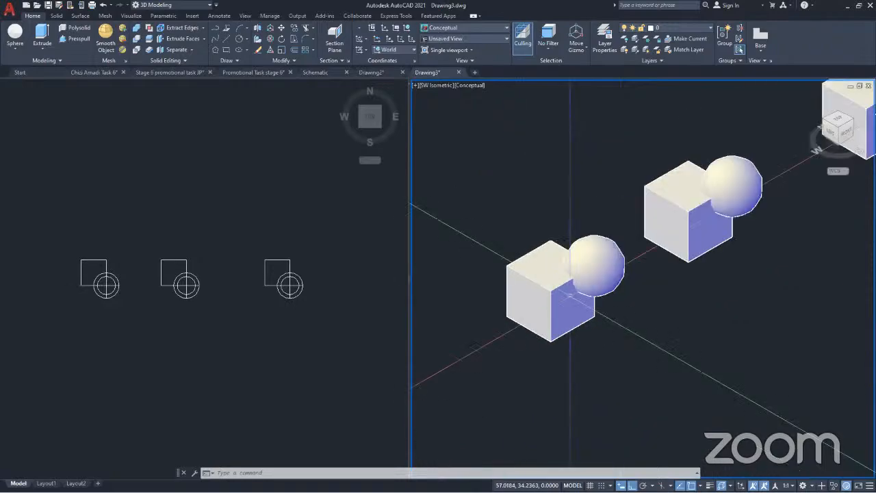
{"action": "scroll", "coordinate": [570, 295], "scroll_direction": "up", "scroll_amount": 3}
Union the original cube and its corner sphere into a single solid
{"action": "left_click", "coordinate": [570, 294]}
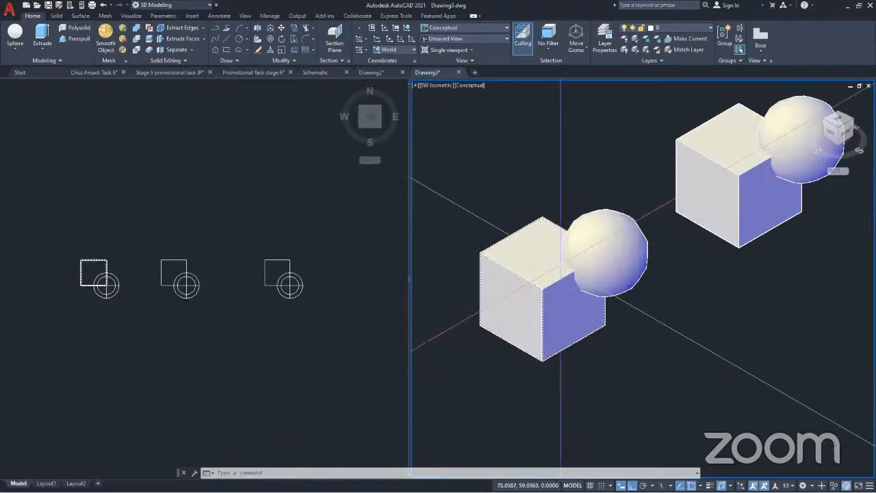
{"action": "key", "text": "Escape"}
{"action": "left_click", "coordinate": [136, 30]}
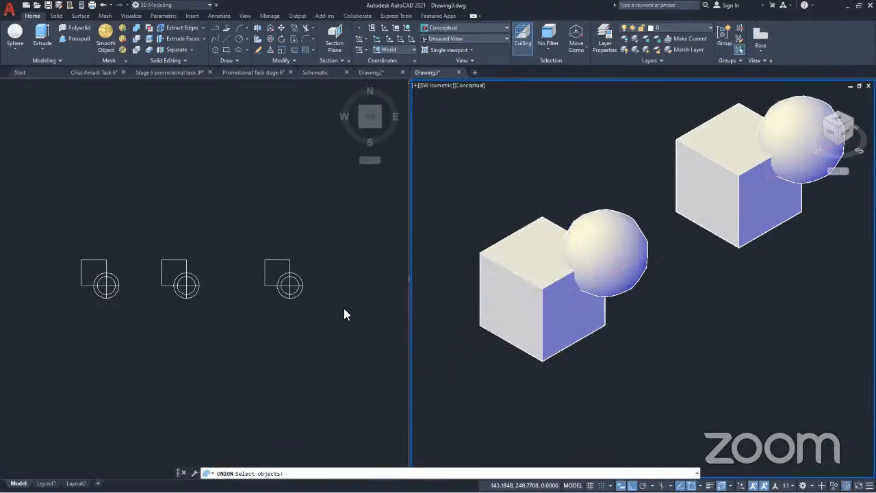
{"action": "left_click", "coordinate": [646, 304]}
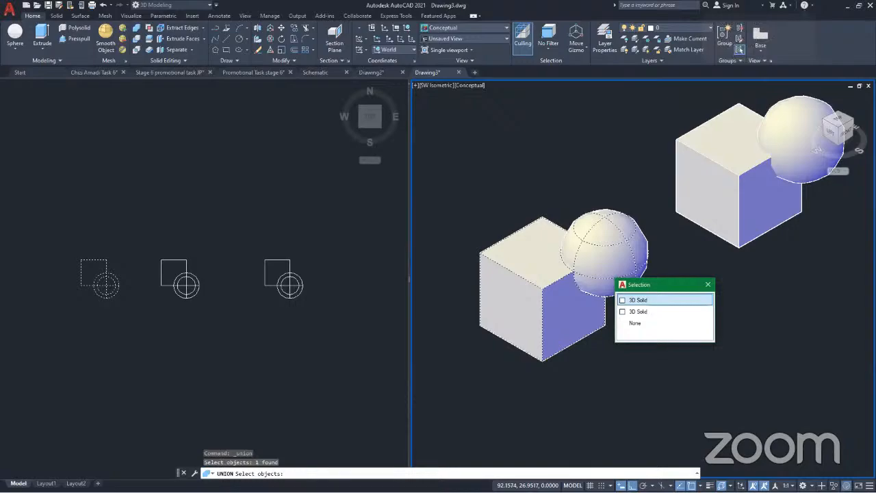
{"action": "left_click", "coordinate": [638, 300]}
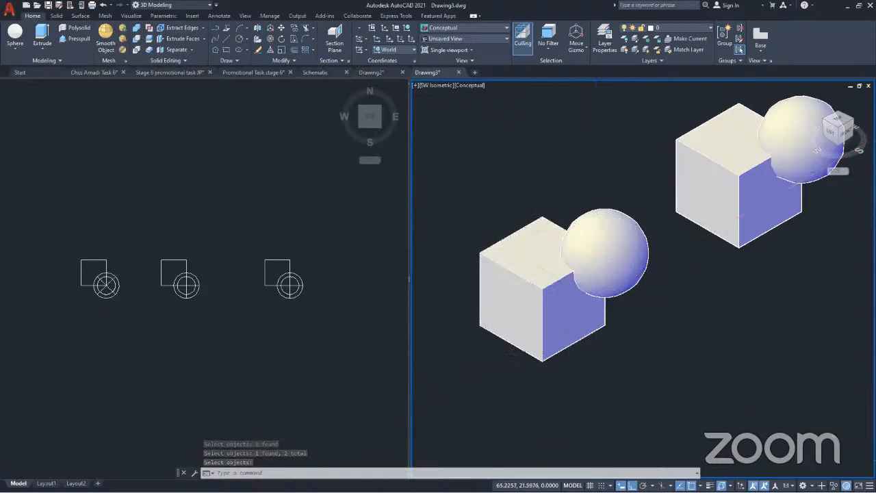
{"action": "scroll", "coordinate": [599, 297], "scroll_direction": "up", "scroll_amount": 4}
{"action": "key", "text": "Return"}
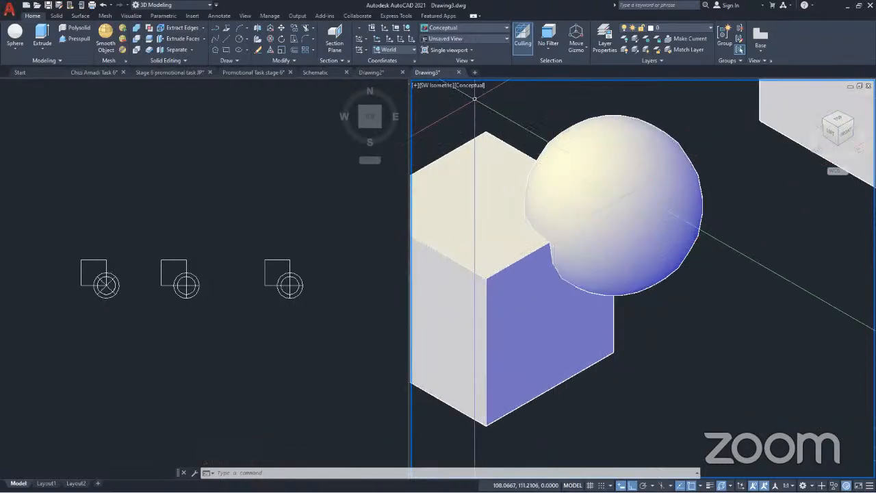
Set the SW Isometric viewport to the X-ray visual style to expose the inside of the united solid
{"action": "left_click", "coordinate": [471, 86]}
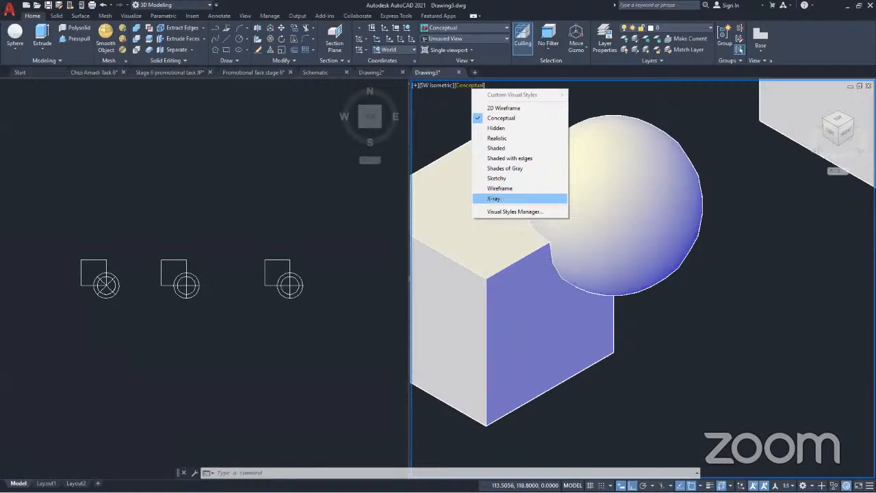
{"action": "left_click", "coordinate": [493, 199]}
{"action": "scroll", "coordinate": [579, 272], "scroll_direction": "down", "scroll_amount": 2}
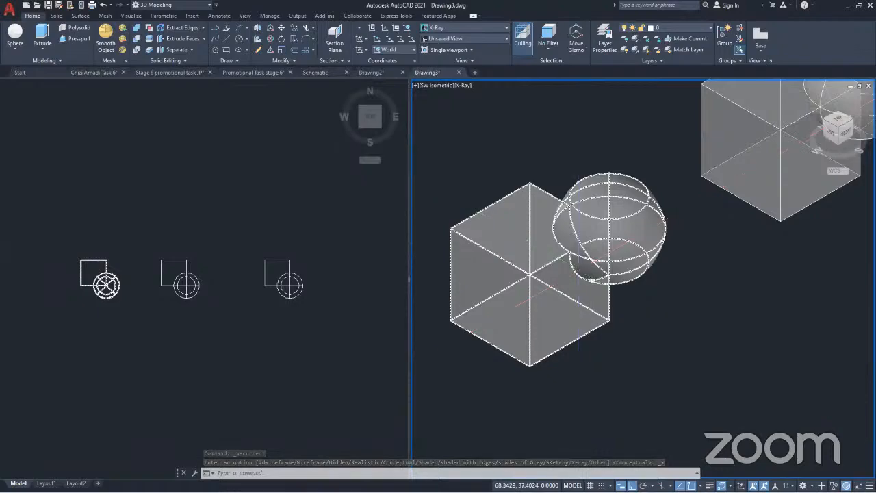
{"action": "scroll", "coordinate": [517, 287], "scroll_direction": "down", "scroll_amount": 2}
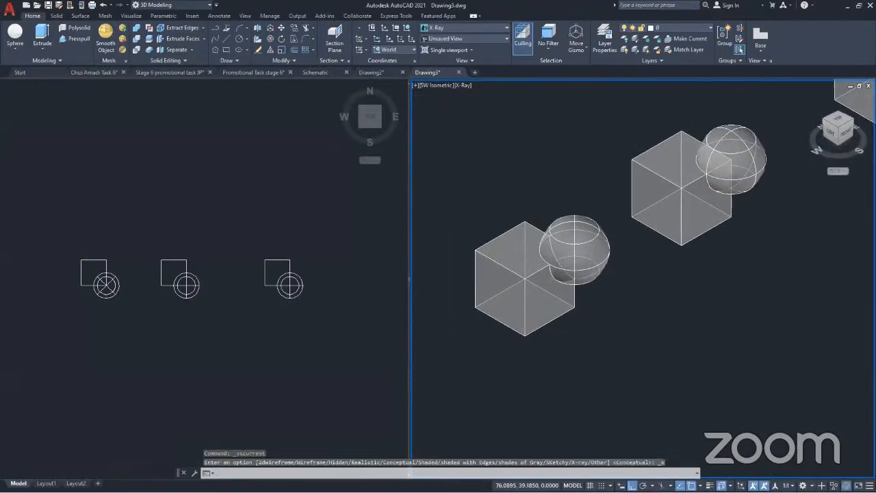
Compare the intersection area of the united solid with the still separate cube and sphere of the adjacent copy
{"action": "scroll", "coordinate": [726, 162], "scroll_direction": "up", "scroll_amount": 2}
{"action": "left_click", "coordinate": [726, 161]}
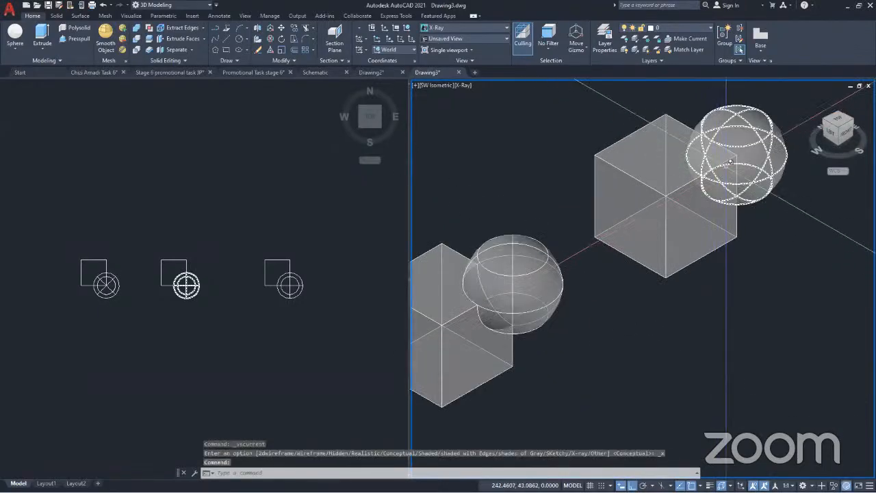
{"action": "key", "text": "Escape"}
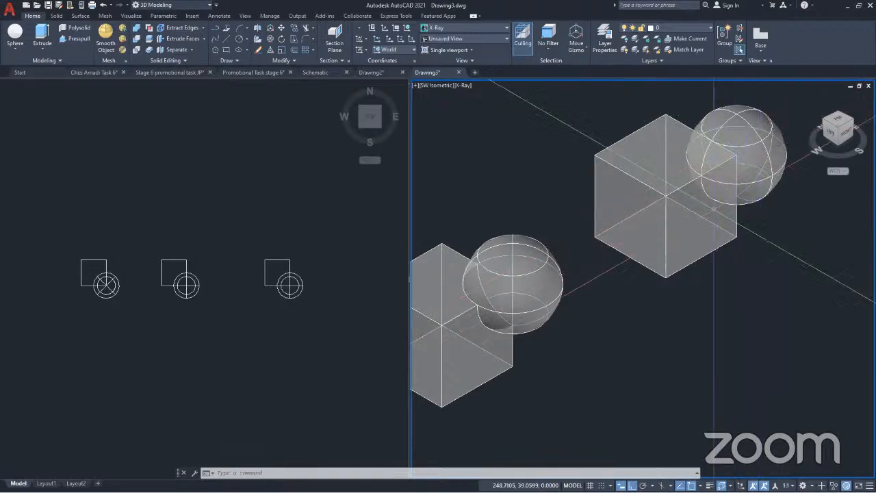
{"action": "type", "text": "p"}
{"action": "key", "text": "Return"}
{"action": "left_click_drag", "start_coordinate": [569, 350], "coordinate": [652, 304]}
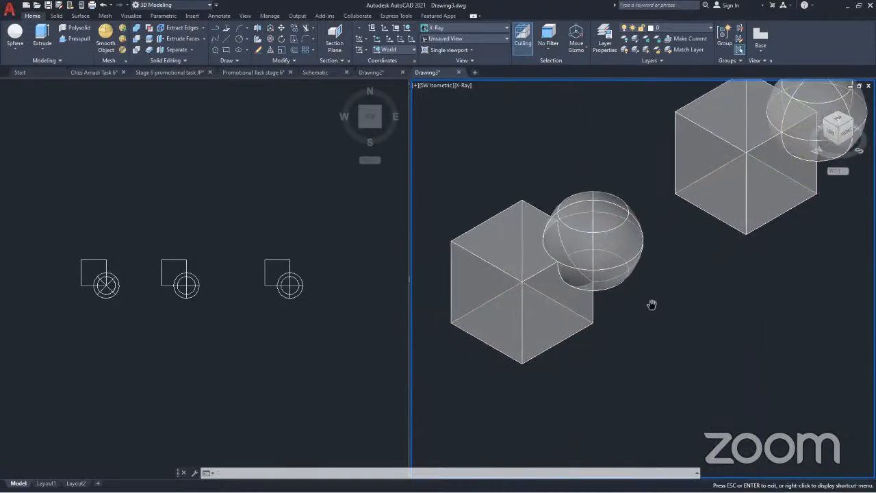
{"action": "key", "text": "Escape"}
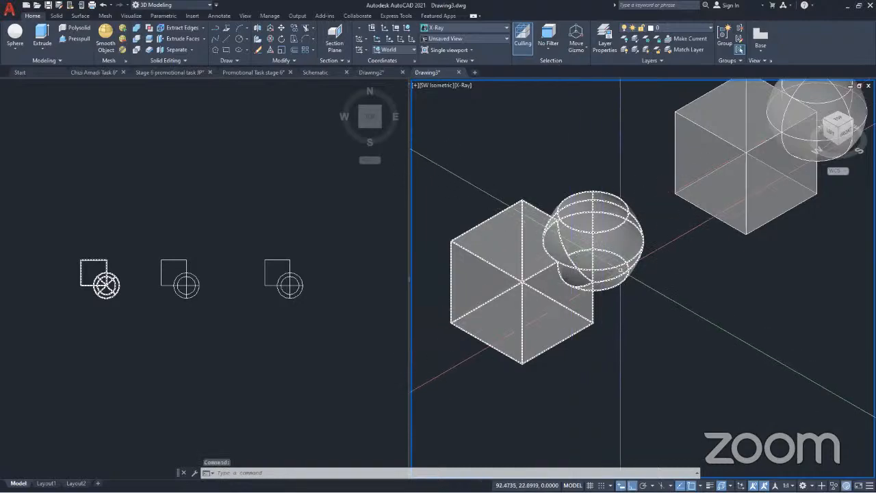
{"action": "scroll", "coordinate": [620, 270], "scroll_direction": "down", "scroll_amount": 1}
{"action": "scroll", "coordinate": [625, 315], "scroll_direction": "down", "scroll_amount": 1}
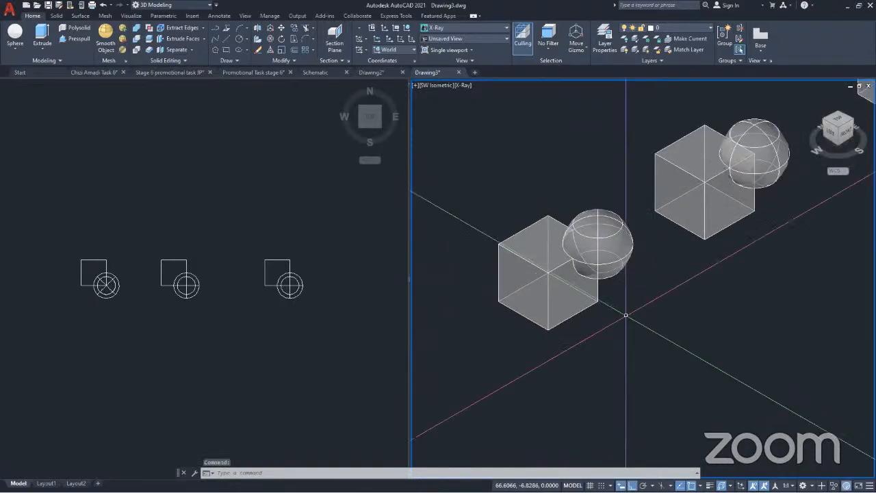
Undo the X-ray visual style change in the SW Isometric viewport
{"action": "key", "text": "ctrl+z"}
{"action": "key", "text": "ctrl+z"}
{"action": "key", "text": "ctrl+z"}
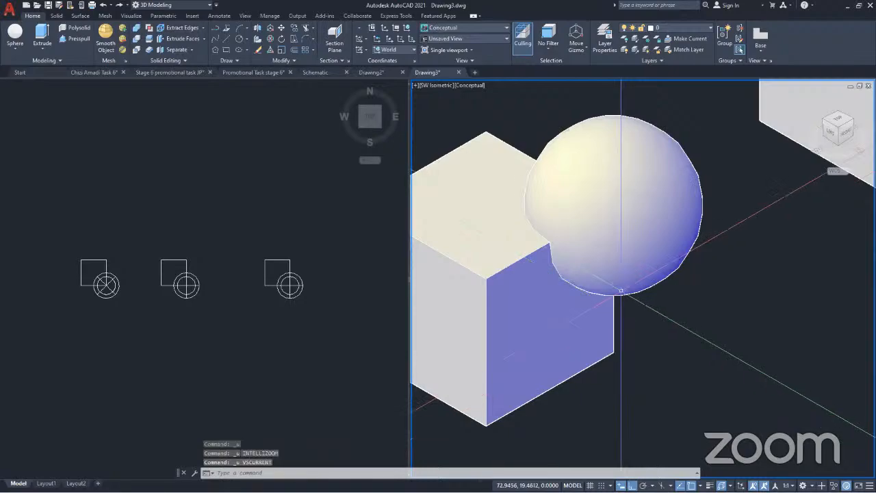
{"action": "scroll", "coordinate": [622, 290], "scroll_direction": "down", "scroll_amount": 3}
{"action": "middle_click_drag", "start_coordinate": [611, 292], "coordinate": [598, 292]}
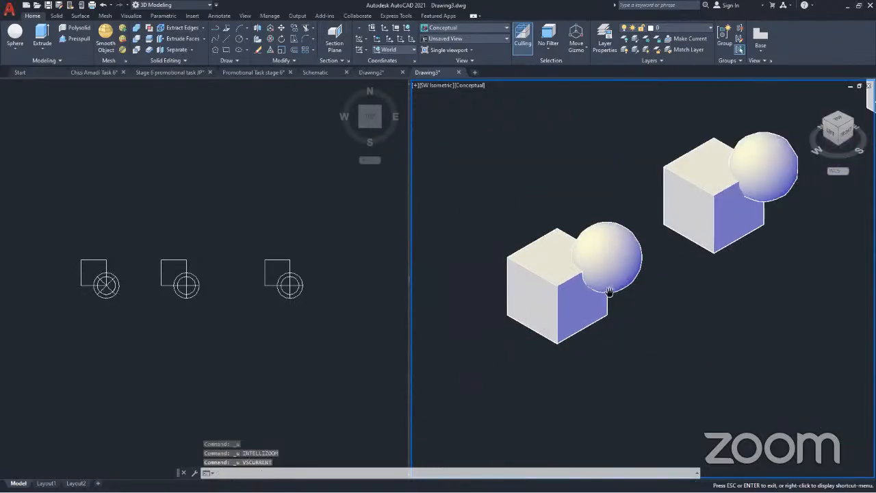
Apply the X-ray visual style to the SW Isometric viewport once more, and undo it
{"action": "left_click", "coordinate": [472, 86]}
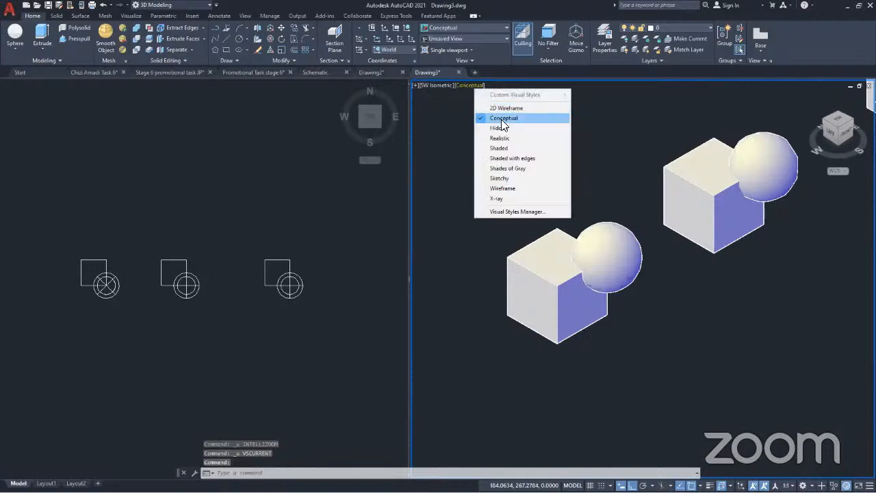
{"action": "left_click", "coordinate": [501, 198]}
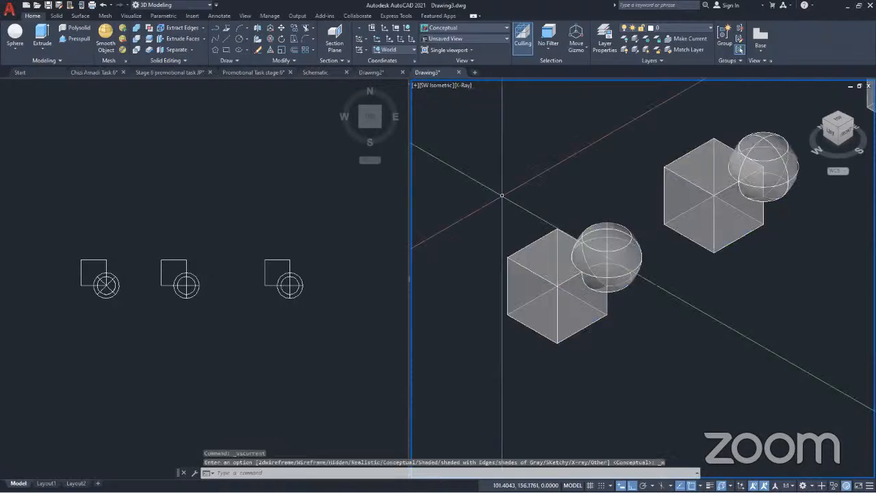
{"action": "key", "text": "ctrl+z"}
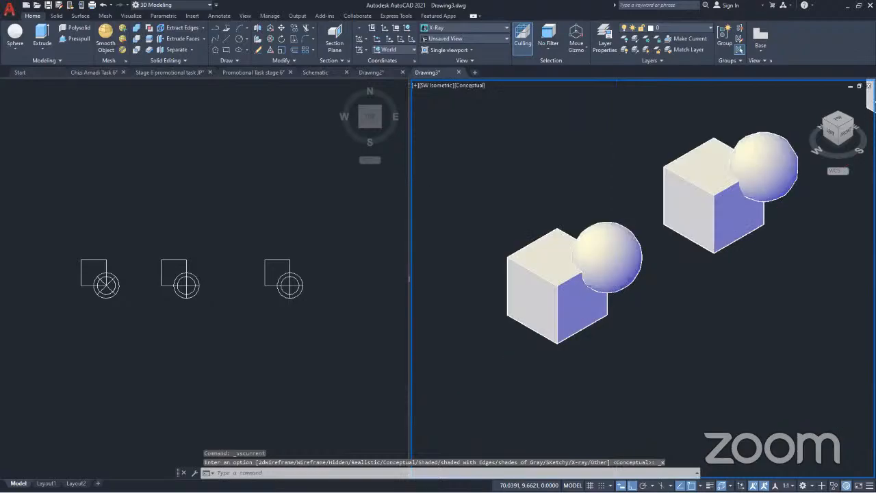
Undo the union of the original cube and its corner sphere
{"action": "key", "text": "ctrl+z"}
{"action": "scroll", "coordinate": [617, 294], "scroll_direction": "up", "scroll_amount": 3}
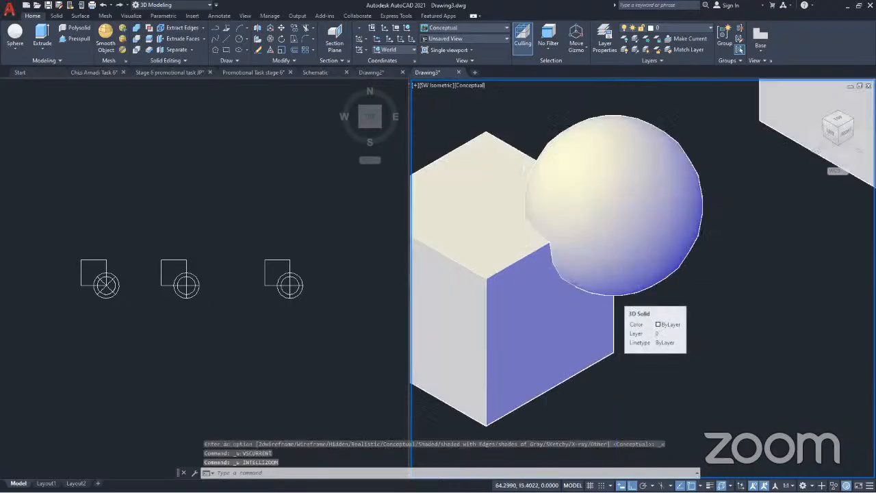
{"action": "key", "text": "ctrl+z"}
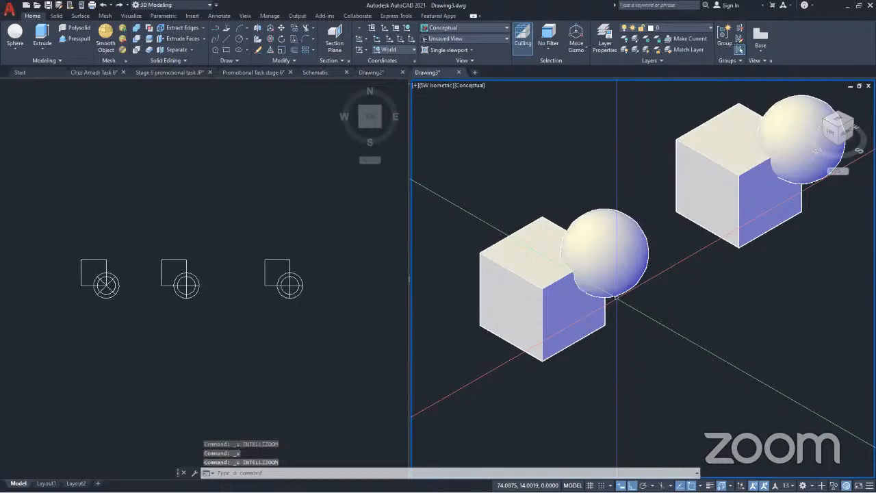
{"action": "key", "text": "ctrl+z"}
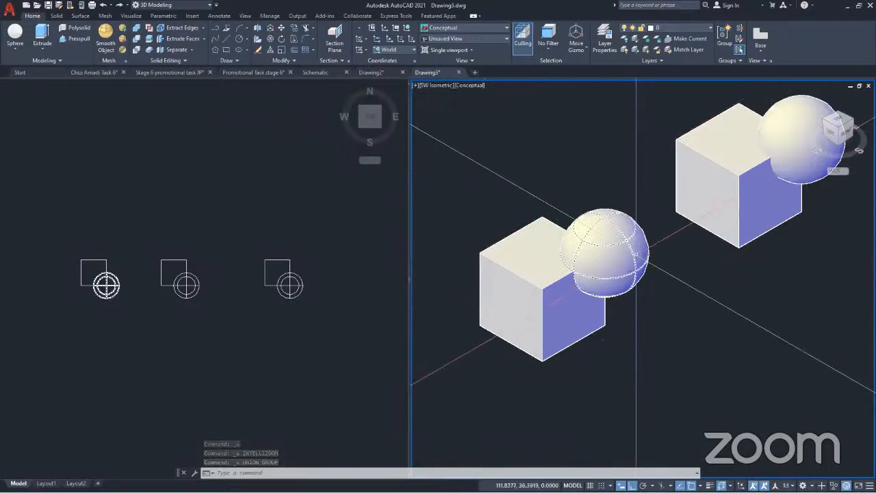
{"action": "mouse_move", "coordinate": [639, 251]}
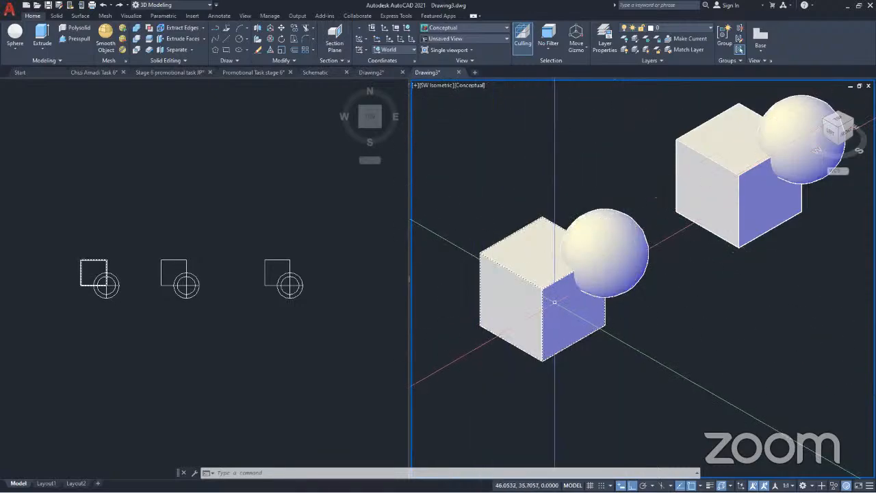
Set the visual style of the SW Isometric viewport to X-ray
{"action": "left_click", "coordinate": [465, 84]}
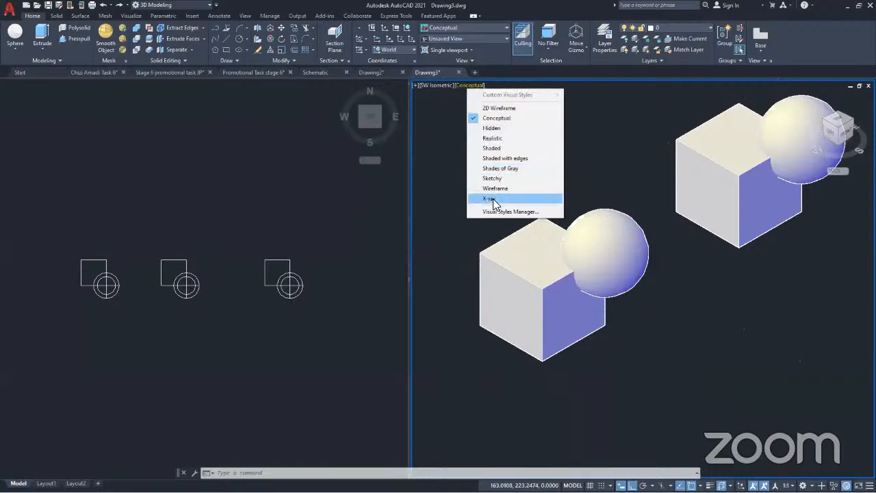
{"action": "left_click", "coordinate": [493, 199]}
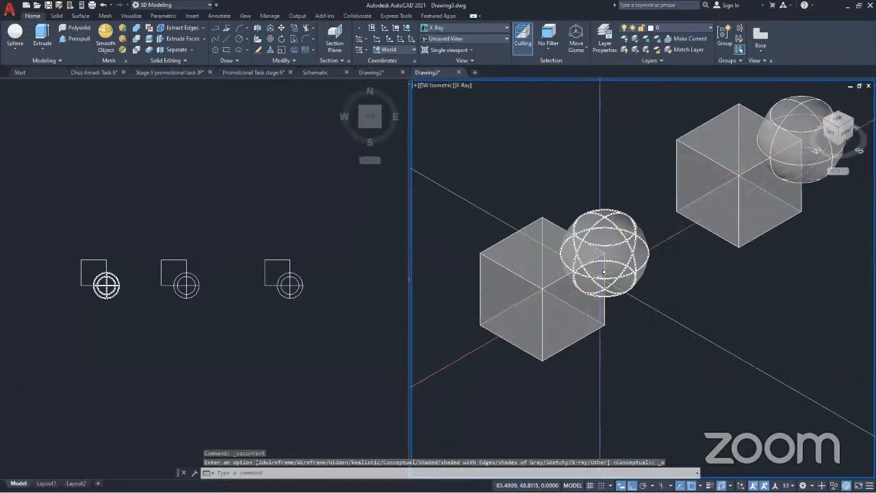
Move the original cube's corner sphere away from the cube along the green axis, and undo the move
{"action": "left_click", "coordinate": [630, 225]}
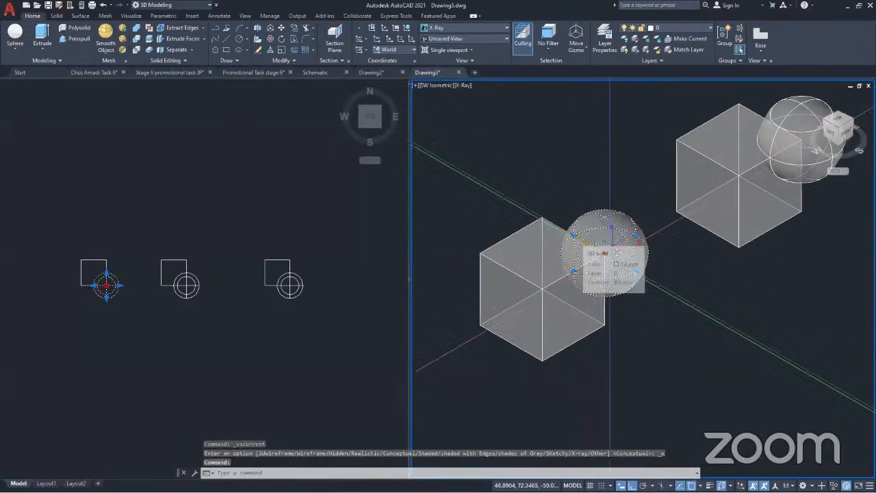
{"action": "left_click", "coordinate": [604, 243]}
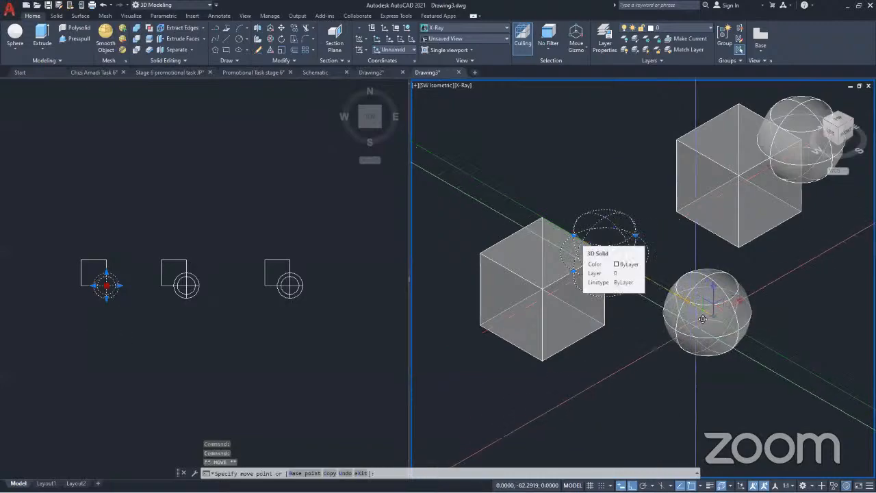
{"action": "left_click", "coordinate": [708, 320]}
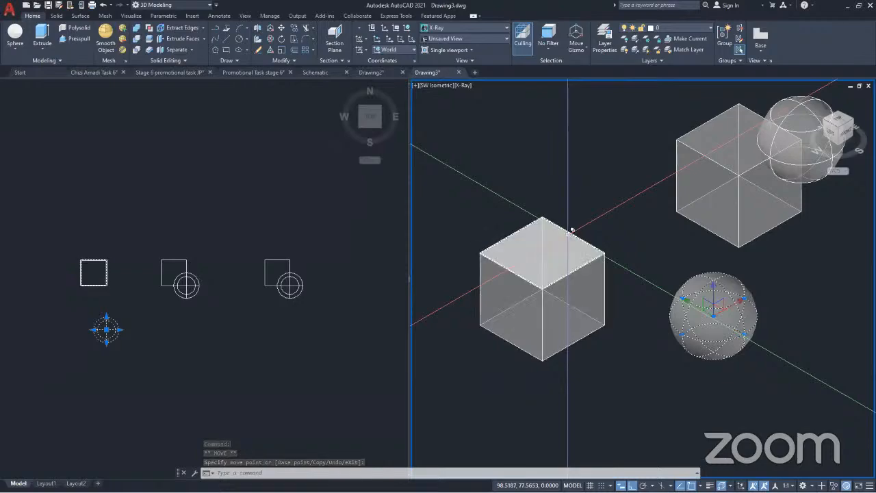
{"action": "key", "text": "ctrl+z"}
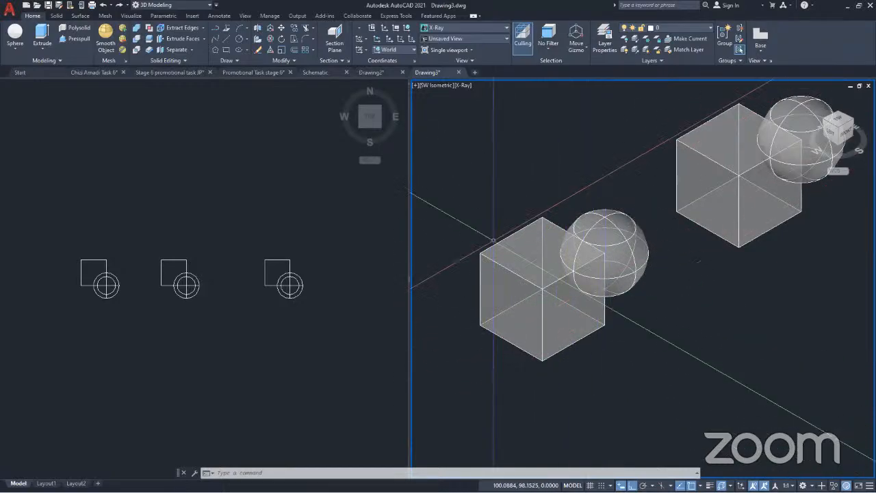
{"action": "left_click", "coordinate": [598, 245]}
{"action": "mouse_move", "coordinate": [598, 245]}
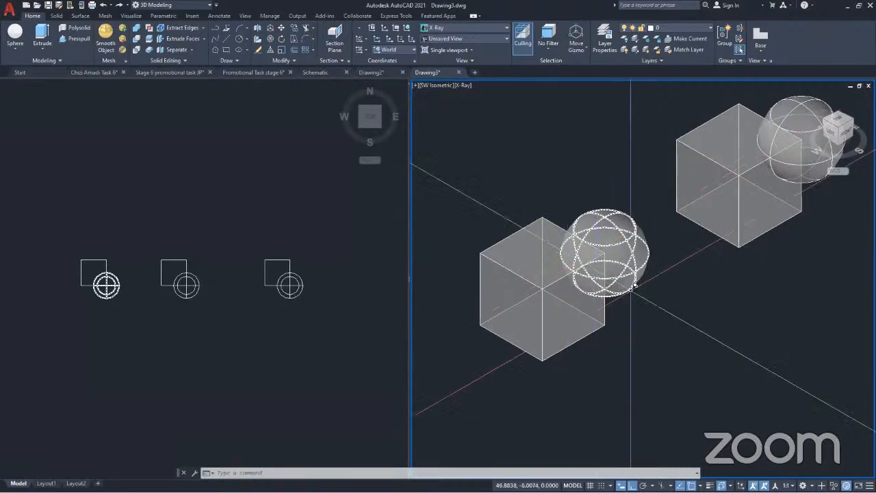
{"action": "left_click", "coordinate": [561, 301]}
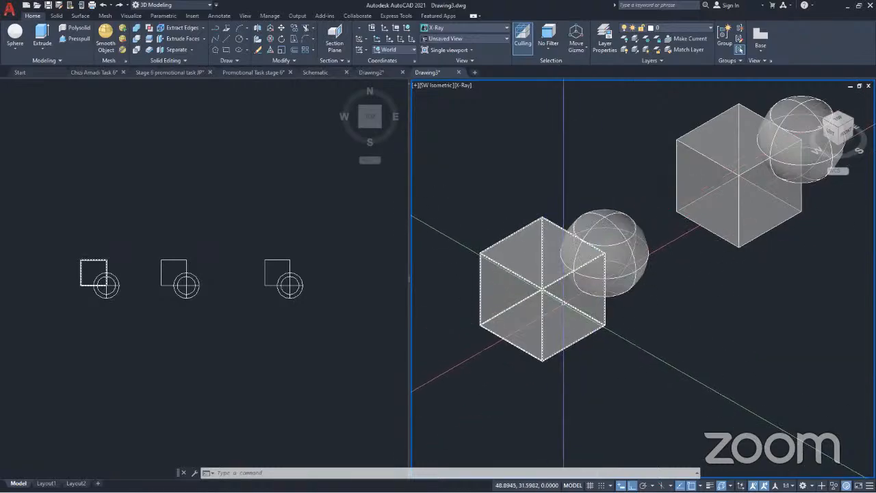
{"action": "mouse_move", "coordinate": [565, 302]}
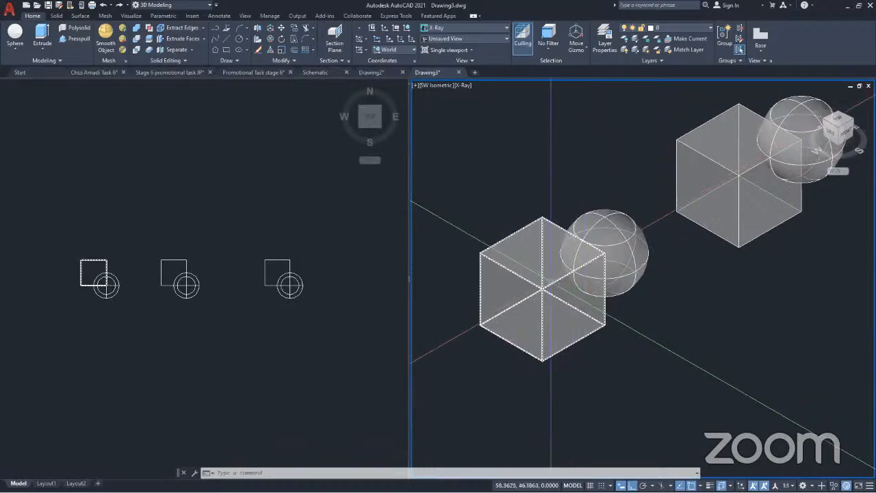
{"action": "left_click", "coordinate": [597, 254]}
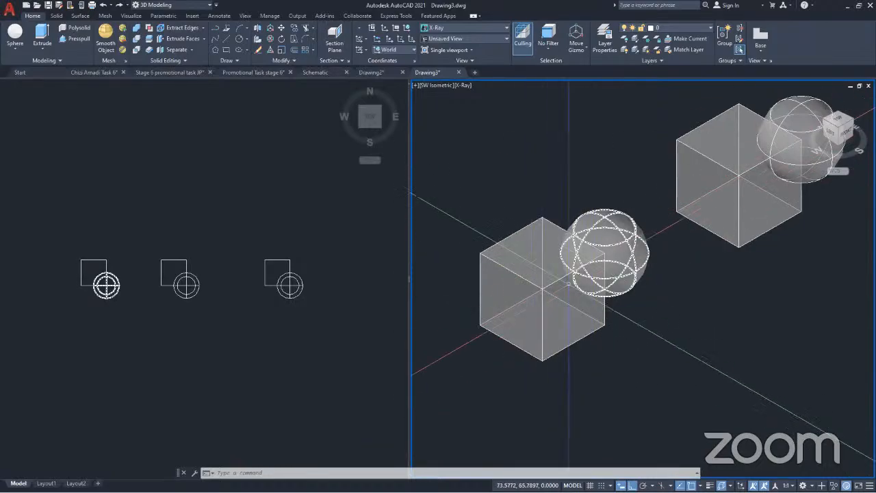
{"action": "key", "text": "Escape"}
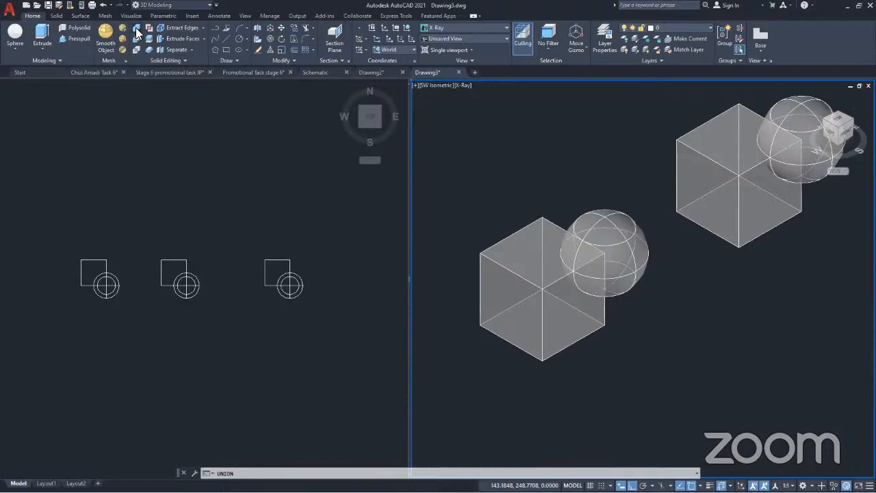
Unite the original cube and its corner sphere into one solid with Union
{"action": "left_click", "coordinate": [137, 32]}
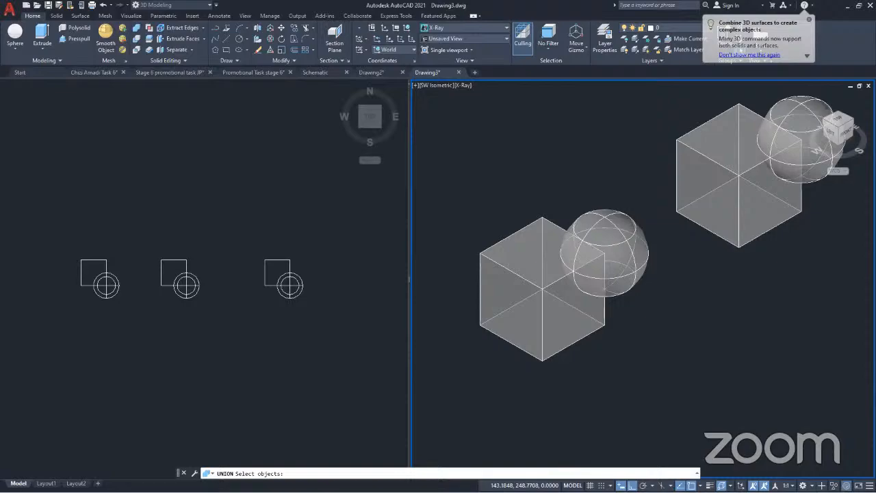
{"action": "left_click", "coordinate": [608, 264]}
{"action": "left_click", "coordinate": [554, 311]}
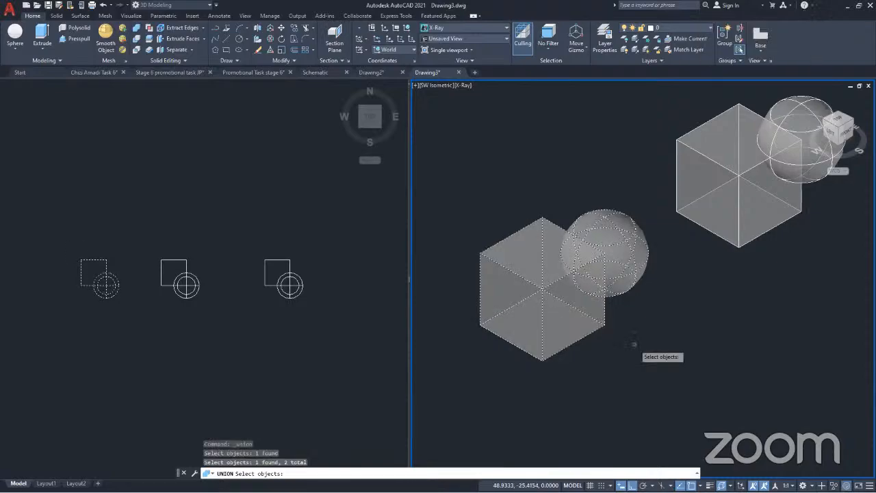
{"action": "key", "text": "Return"}
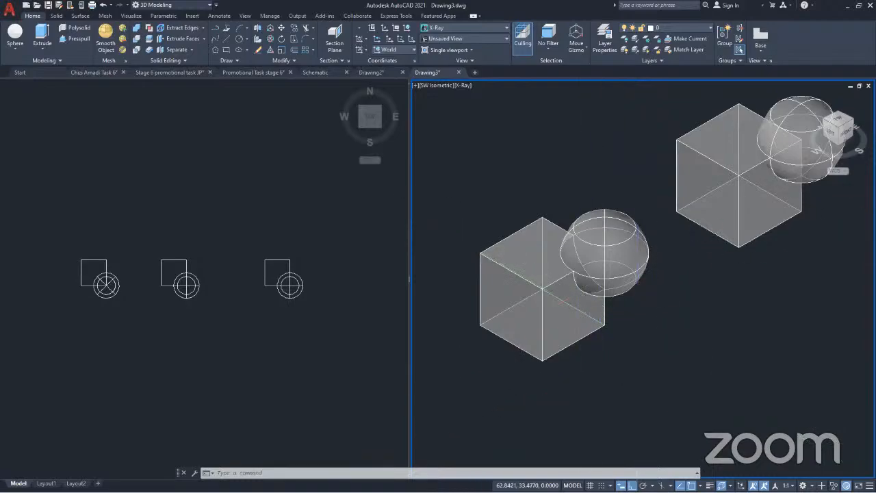
Move the united cube and sphere as one solid along the green axis, and undo the move
{"action": "scroll", "coordinate": [578, 295], "scroll_direction": "up", "scroll_amount": 5}
{"action": "scroll", "coordinate": [615, 297], "scroll_direction": "down", "scroll_amount": 2}
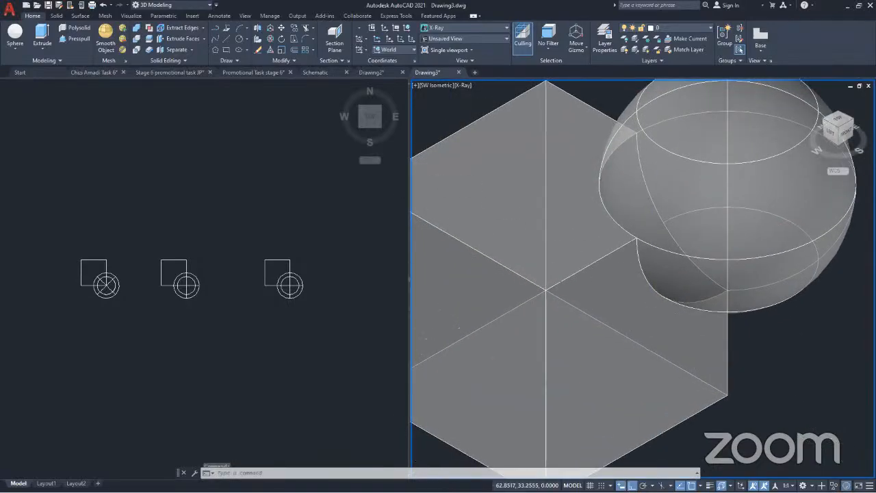
{"action": "scroll", "coordinate": [650, 294], "scroll_direction": "down", "scroll_amount": 4}
{"action": "middle_click_drag", "start_coordinate": [650, 295], "coordinate": [610, 277]}
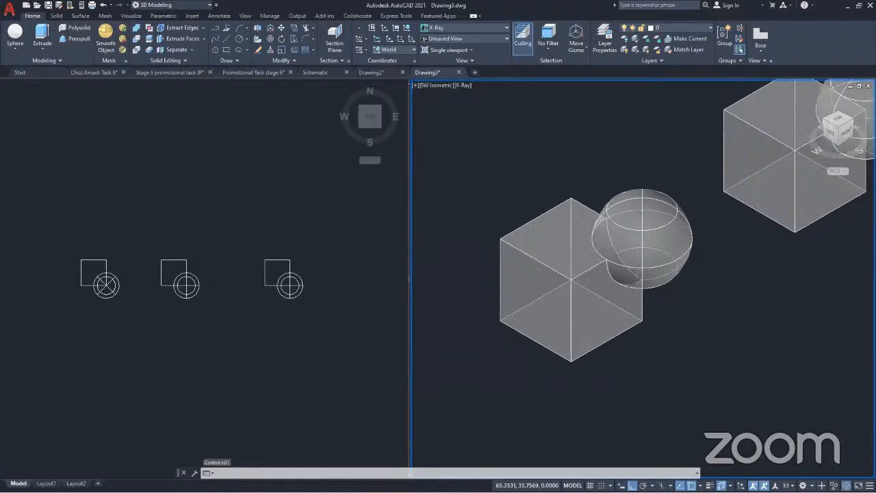
{"action": "left_click", "coordinate": [676, 209]}
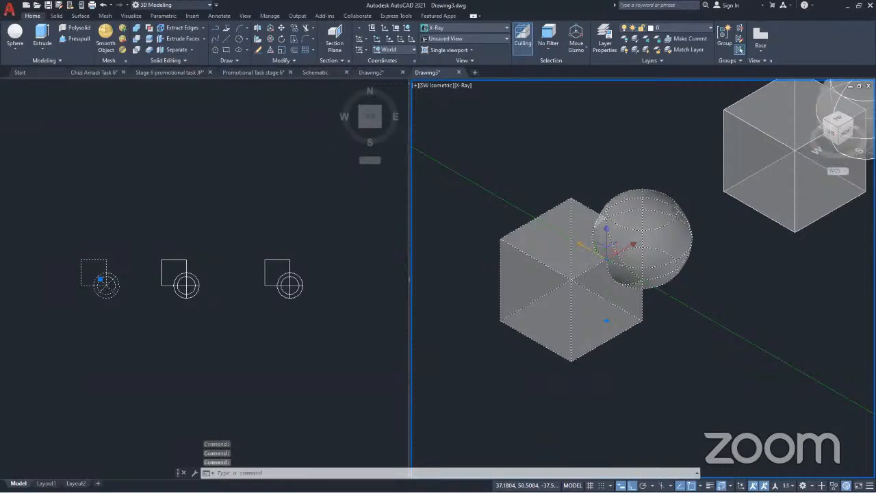
{"action": "left_click", "coordinate": [607, 245]}
{"action": "scroll", "coordinate": [752, 363], "scroll_direction": "down", "scroll_amount": 3}
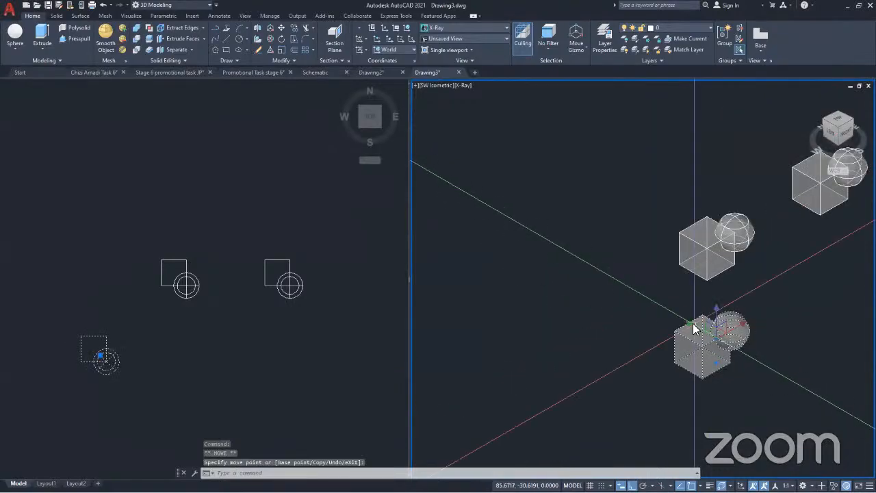
{"action": "key", "text": "ctrl+z"}
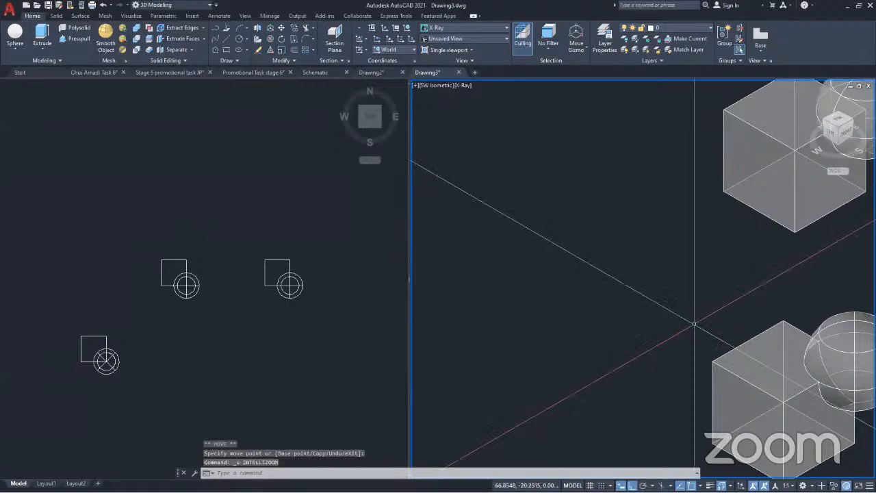
{"action": "scroll", "coordinate": [694, 325], "scroll_direction": "down", "scroll_amount": 4}
{"action": "key", "text": "ctrl+z"}
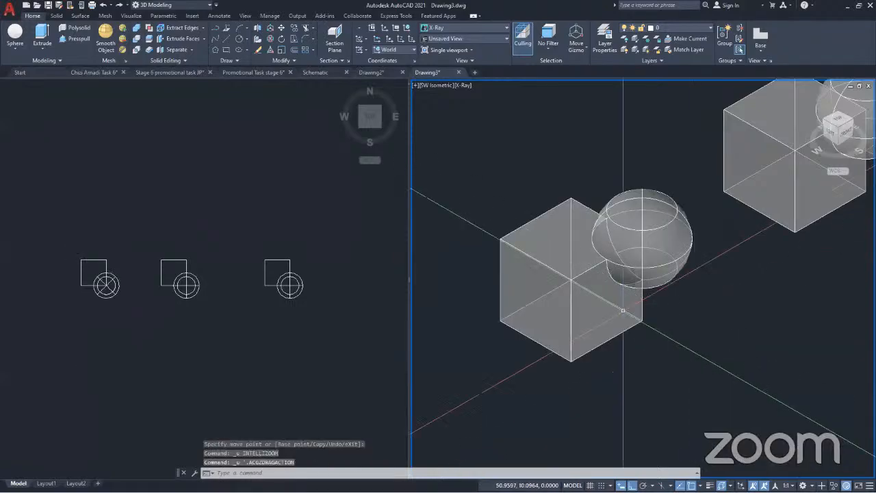
Examine the overlap between the still separate cube and corner sphere of the middle copy
{"action": "middle_click_drag", "start_coordinate": [731, 237], "coordinate": [661, 276]}
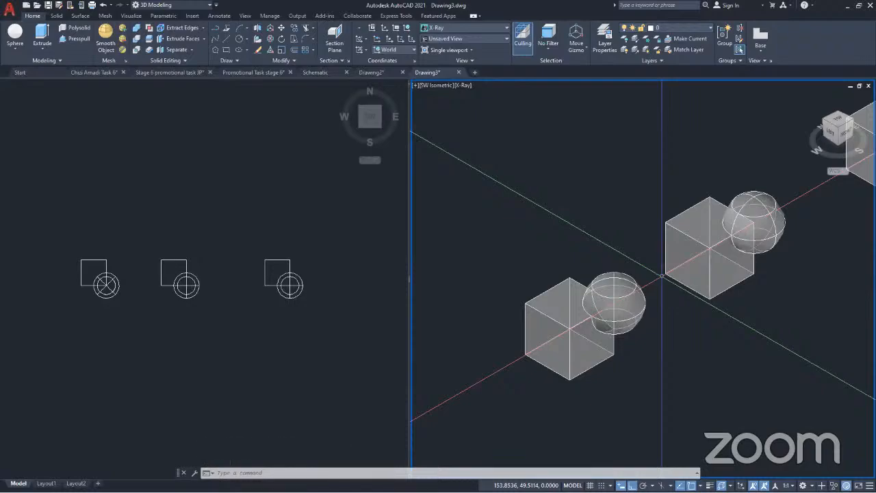
{"action": "middle_click_drag", "start_coordinate": [740, 226], "coordinate": [603, 334], "text": "shift"}
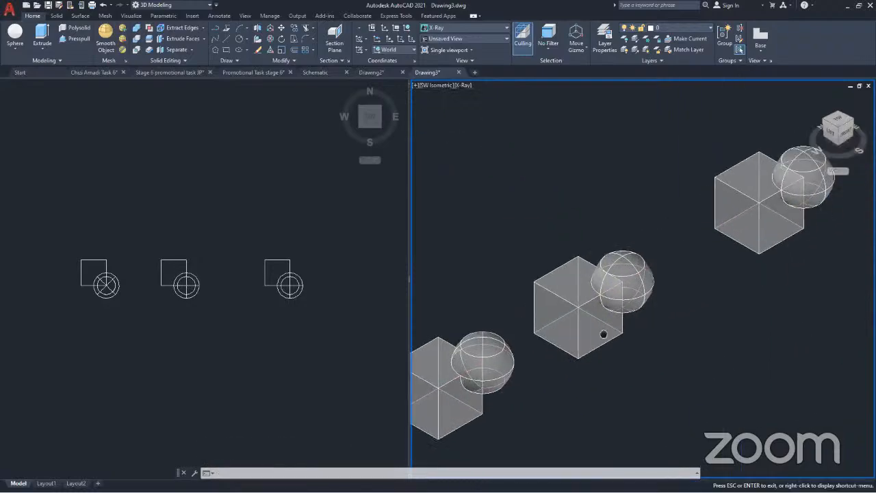
{"action": "scroll", "coordinate": [579, 337], "scroll_direction": "up", "scroll_amount": 2}
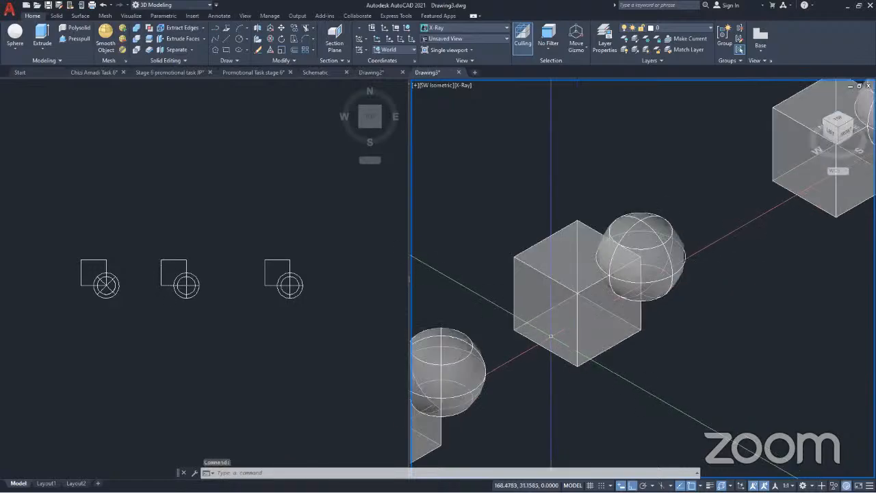
{"action": "mouse_move", "coordinate": [550, 336]}
{"action": "middle_mouse_down", "text": "shift"}
{"action": "mouse_move", "coordinate": [573, 342]}
{"action": "mouse_move", "coordinate": [560, 342]}
{"action": "middle_mouse_up", "text": "shift"}
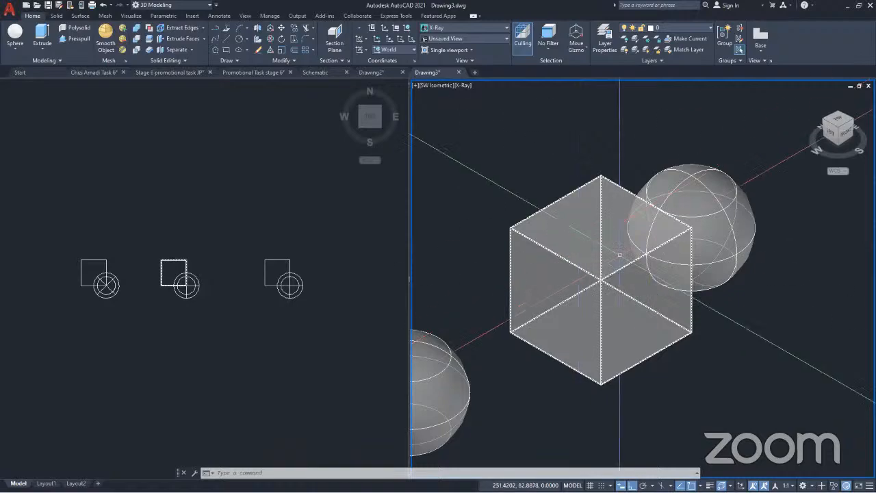
{"action": "scroll", "coordinate": [630, 265], "scroll_direction": "up", "scroll_amount": 2}
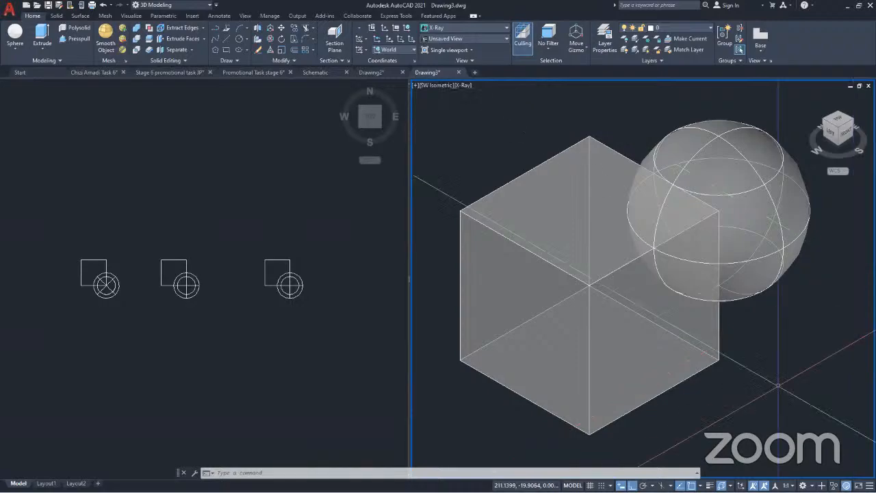
{"action": "scroll", "coordinate": [662, 266], "scroll_direction": "down", "scroll_amount": 3}
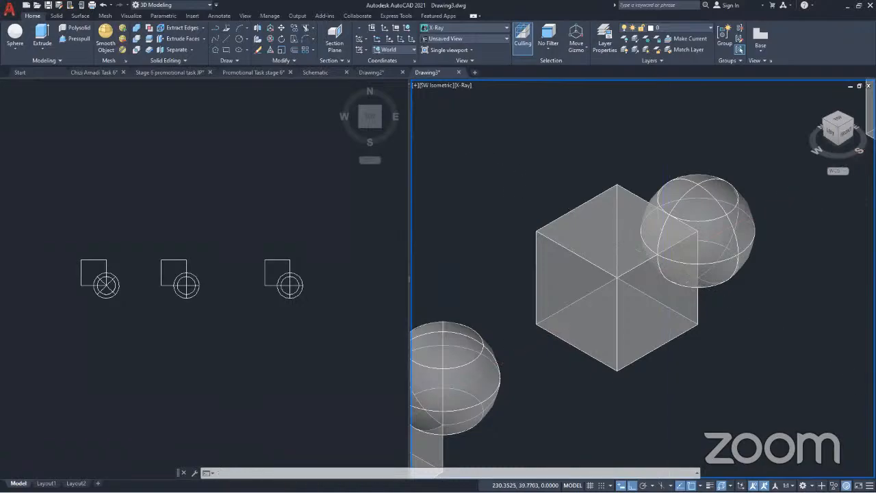
{"action": "middle_click_drag", "start_coordinate": [678, 257], "coordinate": [613, 280]}
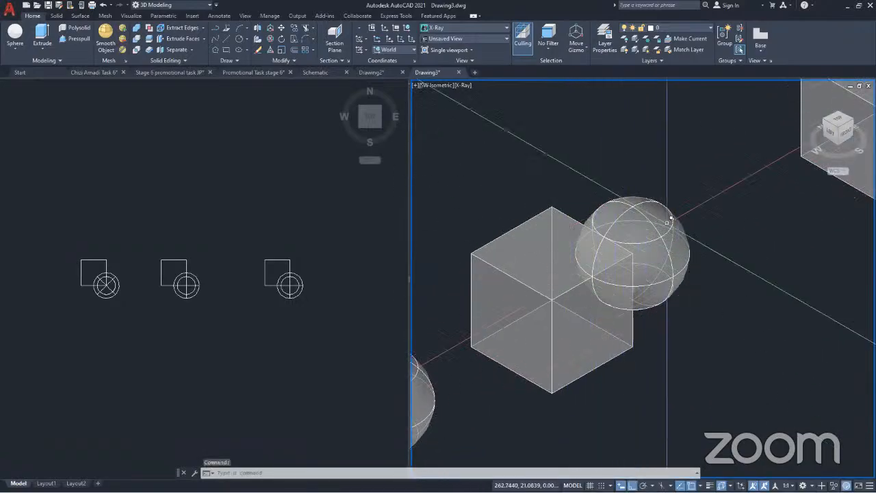
{"action": "left_click", "coordinate": [550, 281]}
{"action": "key", "text": "Escape"}
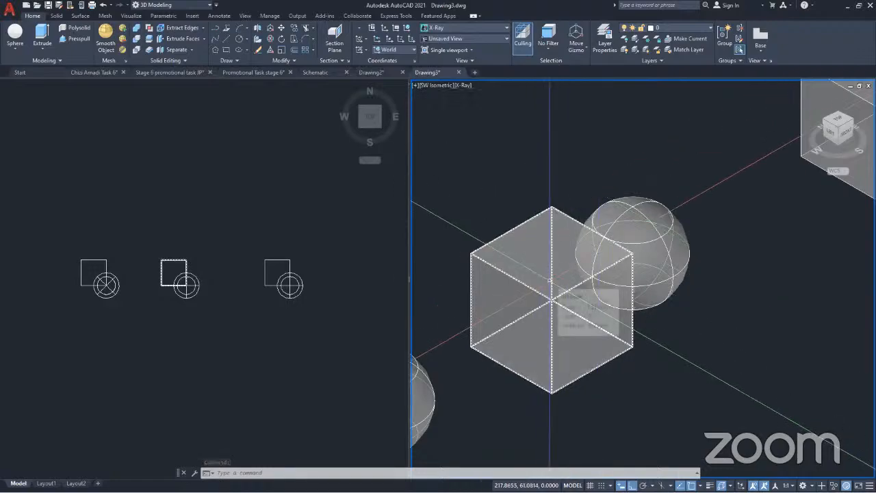
{"action": "middle_click_drag", "start_coordinate": [549, 280], "coordinate": [573, 280]}
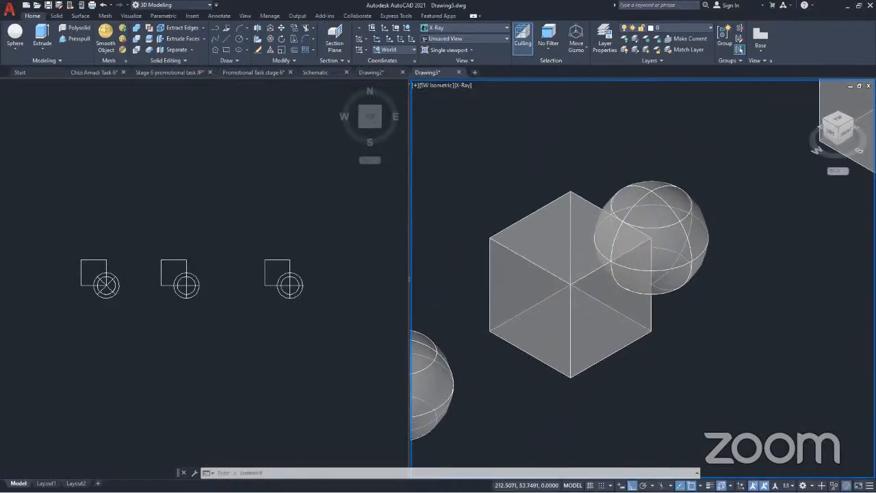
{"action": "left_click", "coordinate": [591, 318]}
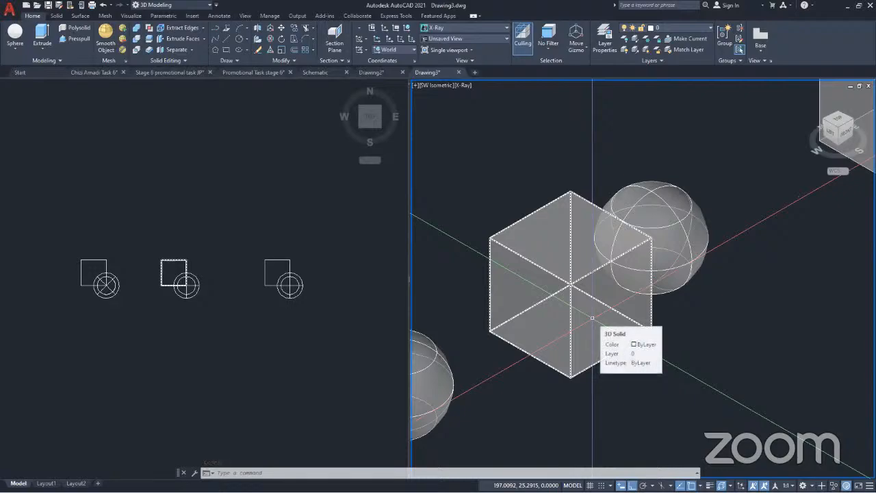
{"action": "left_click", "coordinate": [680, 228]}
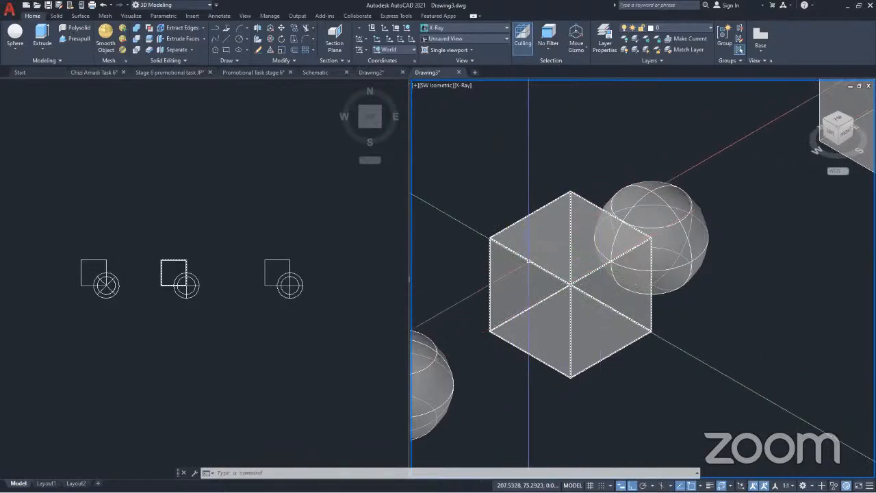
{"action": "mouse_move", "coordinate": [541, 260]}
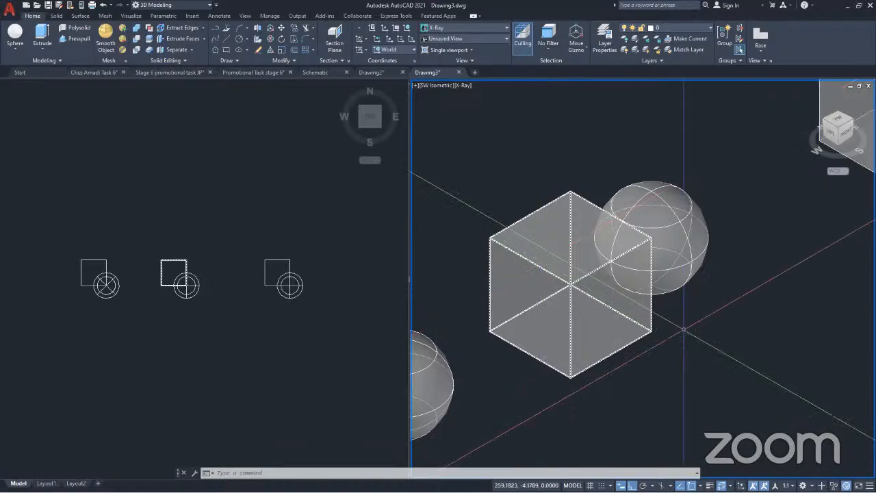
Subtract the middle copy's cube from its corner sphere
{"action": "left_click", "coordinate": [135, 38]}
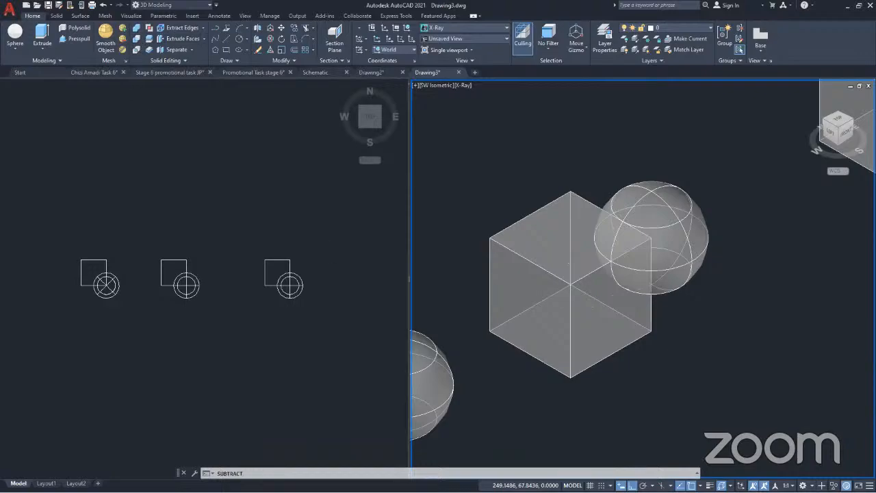
{"action": "left_click", "coordinate": [686, 241]}
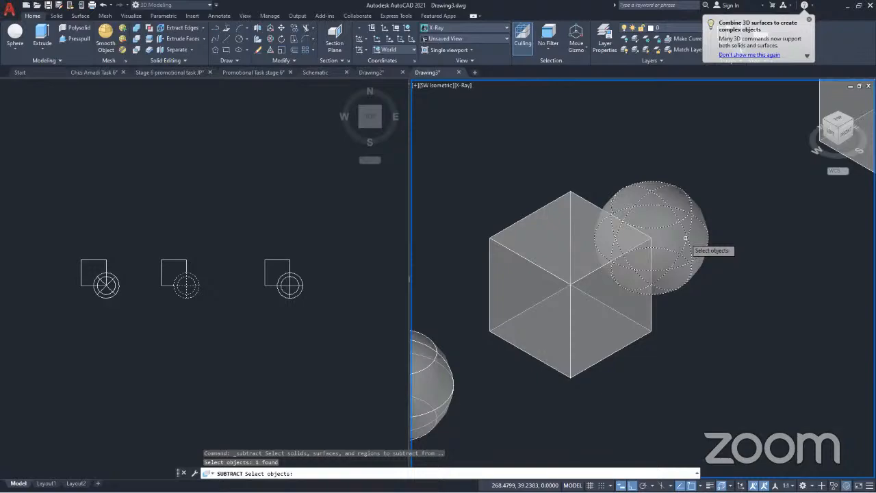
{"action": "key", "text": "Return"}
{"action": "left_click", "coordinate": [519, 263]}
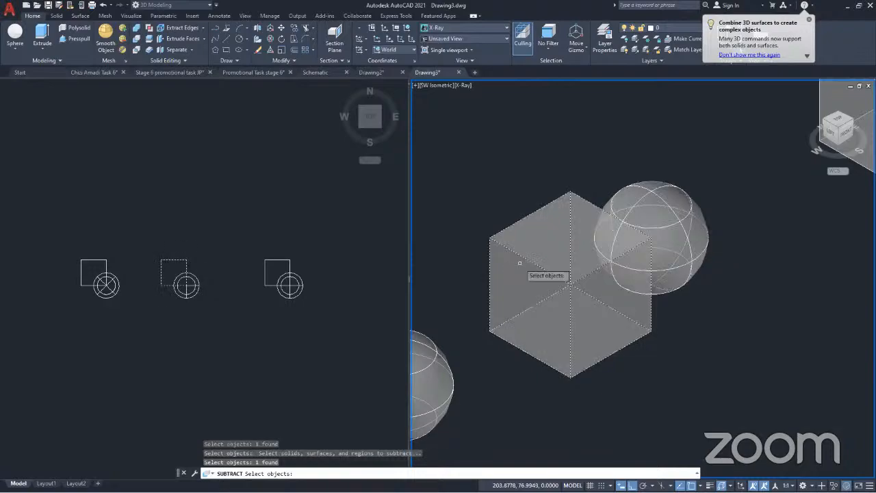
{"action": "key", "text": "Return"}
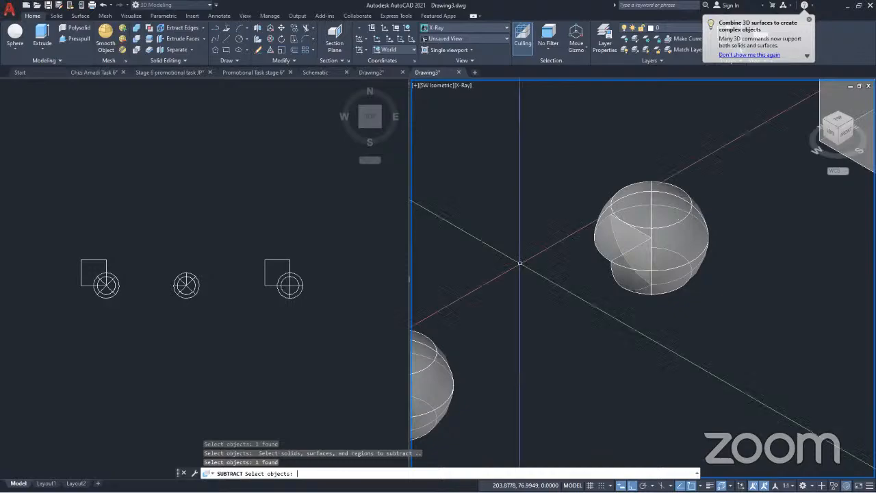
{"action": "key", "text": "Return"}
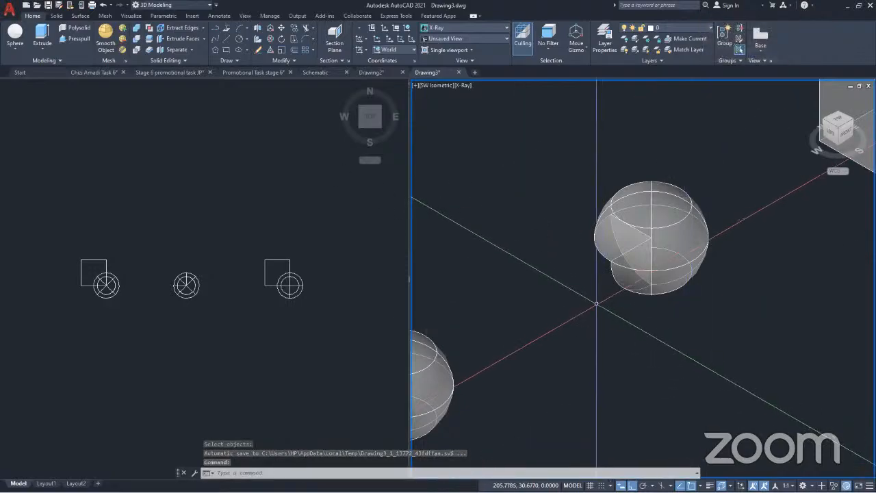
Inspect the notch cut into the middle copy's sphere from the back in the Realistic visual style
{"action": "middle_click_drag", "start_coordinate": [611, 303], "coordinate": [799, 232], "text": "shift"}
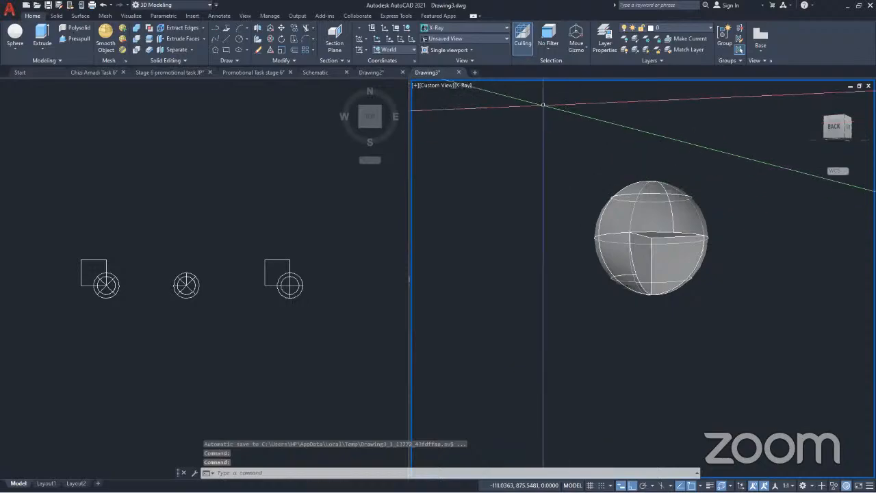
{"action": "left_click", "coordinate": [466, 87]}
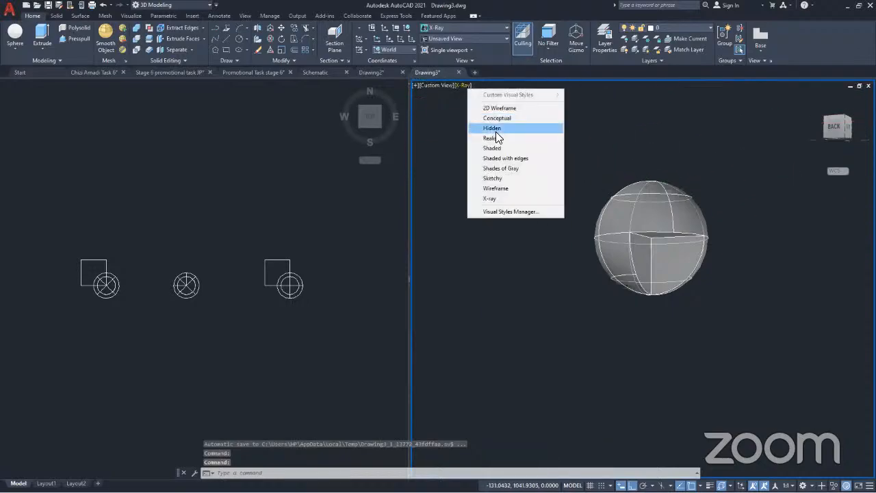
{"action": "left_click", "coordinate": [498, 137]}
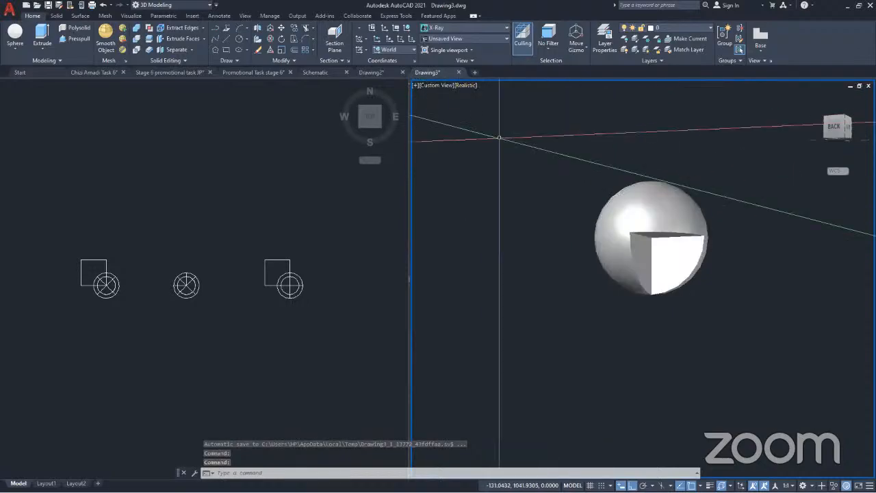
{"action": "middle_click_drag", "start_coordinate": [694, 310], "coordinate": [662, 308], "text": "shift"}
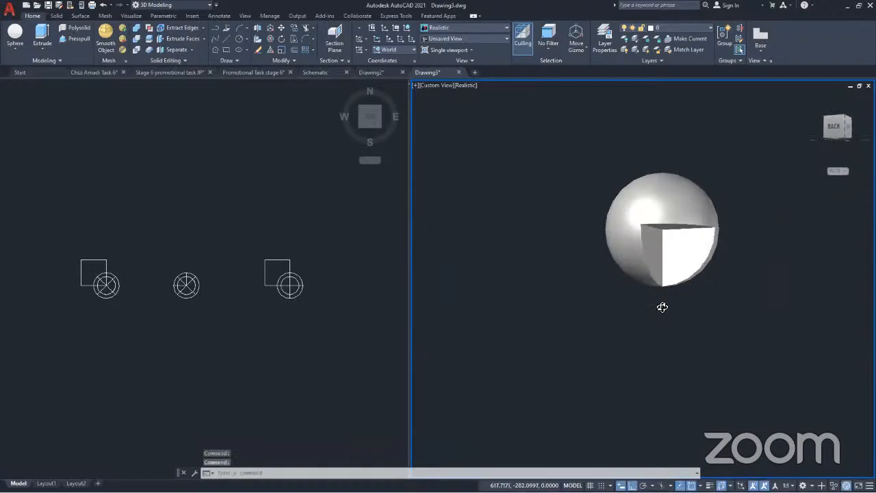
Undo the Realistic visual style, the view changes and the subtraction of the cube from the middle sphere
{"action": "key", "text": "ctrl+z"}
{"action": "key", "text": "ctrl+z"}
{"action": "key", "text": "ctrl+z"}
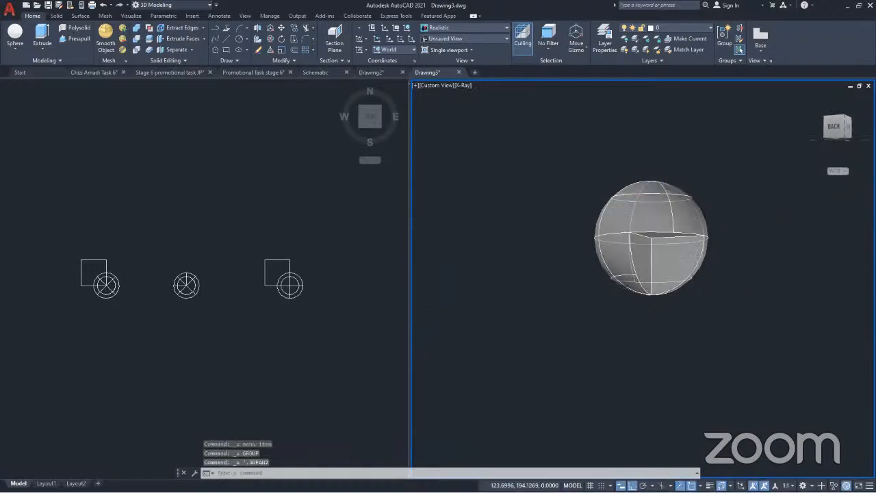
{"action": "key", "text": "ctrl+z"}
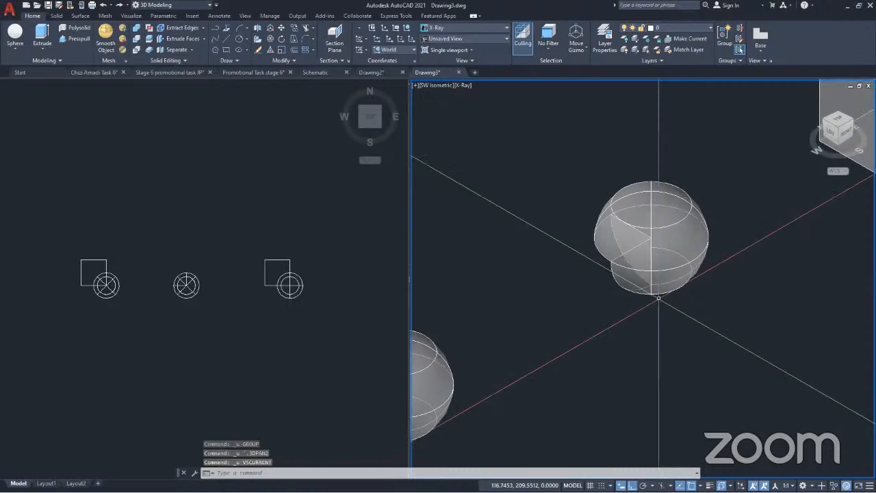
{"action": "key", "text": "ctrl+z"}
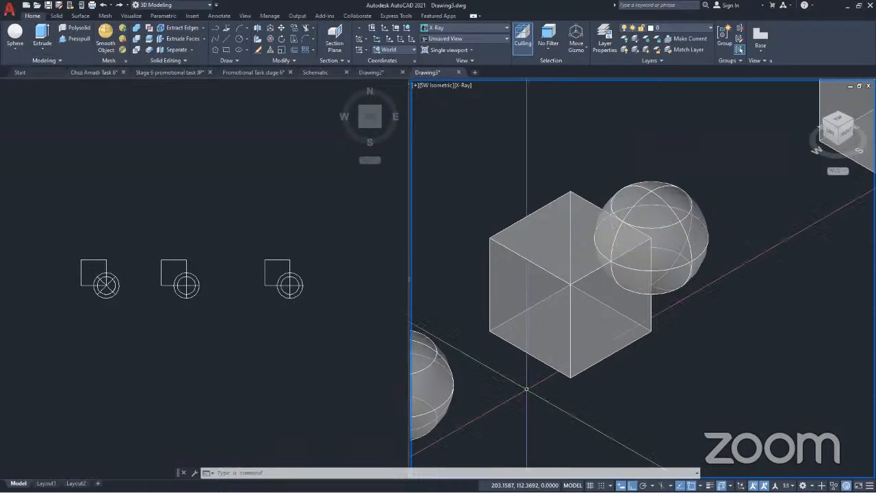
Subtract the corner sphere from the middle copy's cube
{"action": "left_click", "coordinate": [136, 38]}
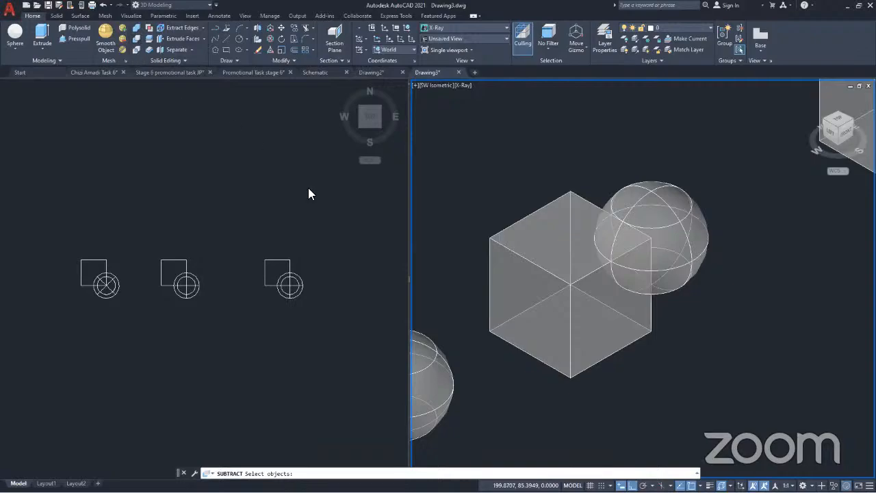
{"action": "left_click", "coordinate": [137, 37]}
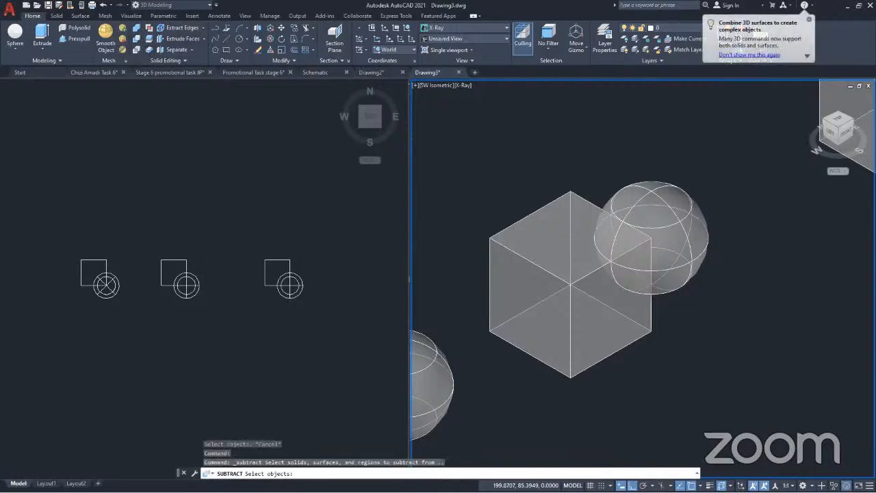
{"action": "left_click", "coordinate": [527, 242]}
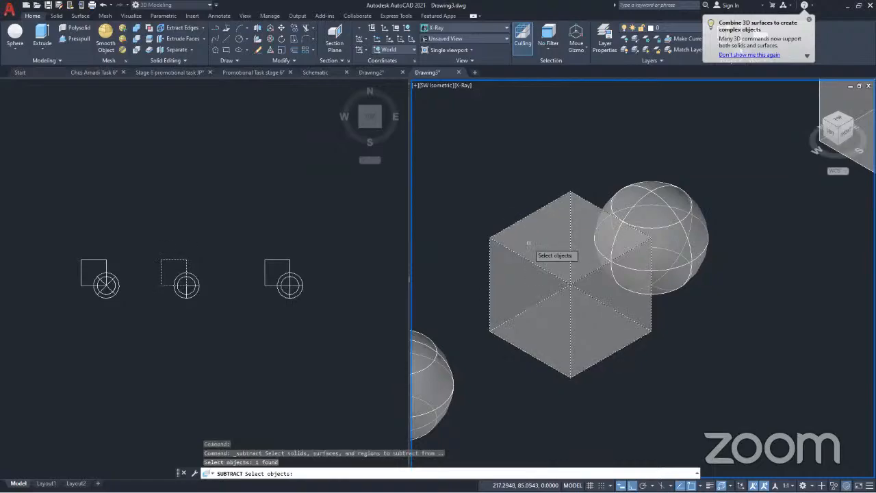
{"action": "key", "text": "Return"}
{"action": "left_click", "coordinate": [681, 220]}
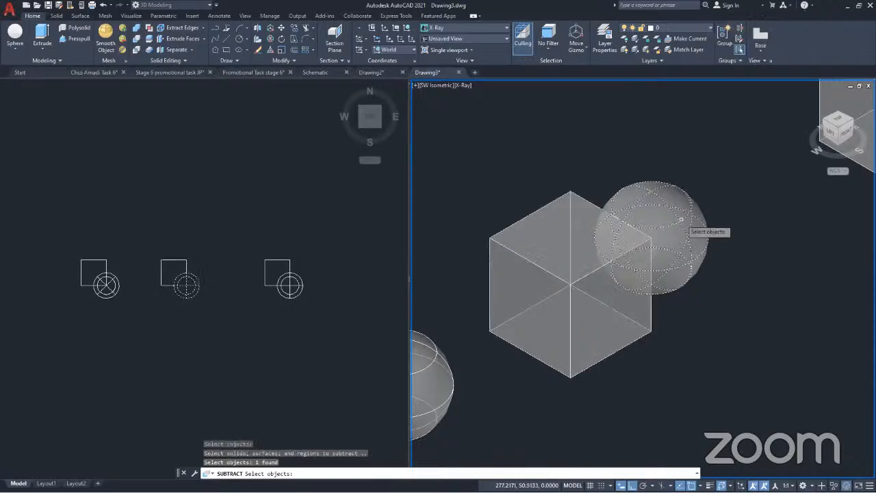
{"action": "key", "text": "Return"}
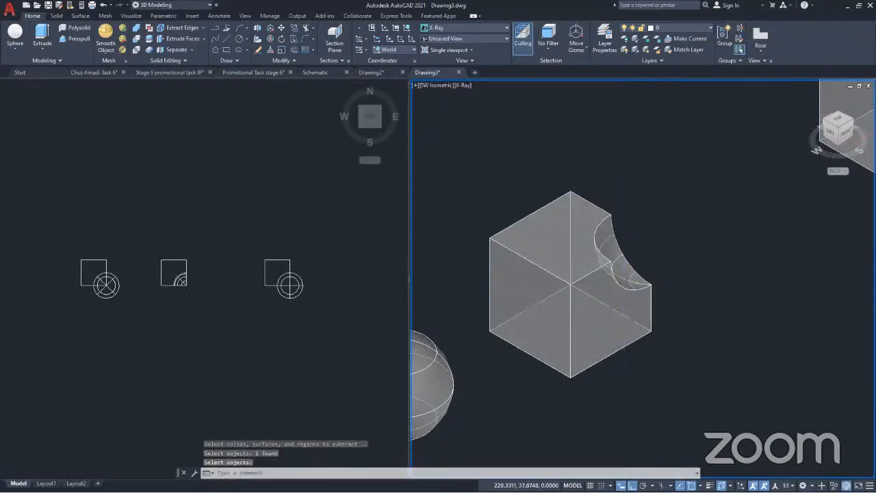
Examine the spherical cut in the middle cube's corner from several directions and compare it with the neighbouring solids
{"action": "middle_click_drag", "start_coordinate": [624, 276], "coordinate": [510, 284], "text": "shift"}
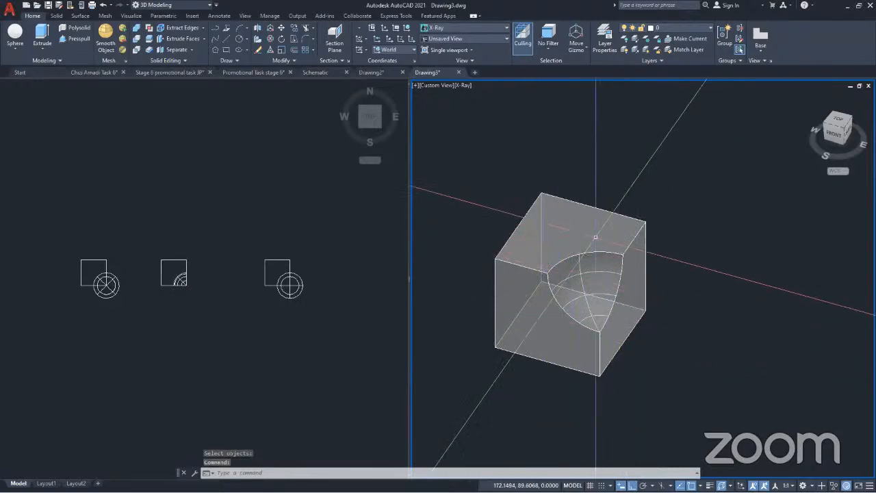
{"action": "middle_click_drag", "start_coordinate": [558, 317], "coordinate": [583, 300], "text": "shift"}
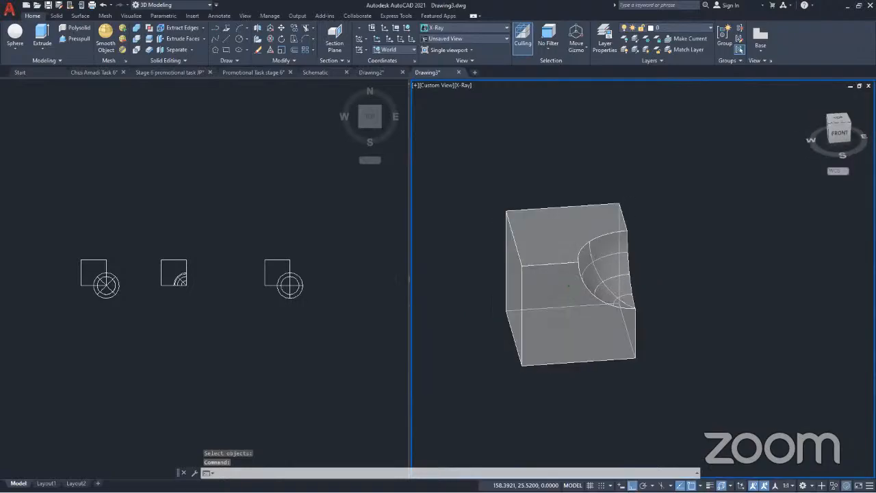
{"action": "scroll", "coordinate": [684, 319], "scroll_direction": "down", "scroll_amount": 4}
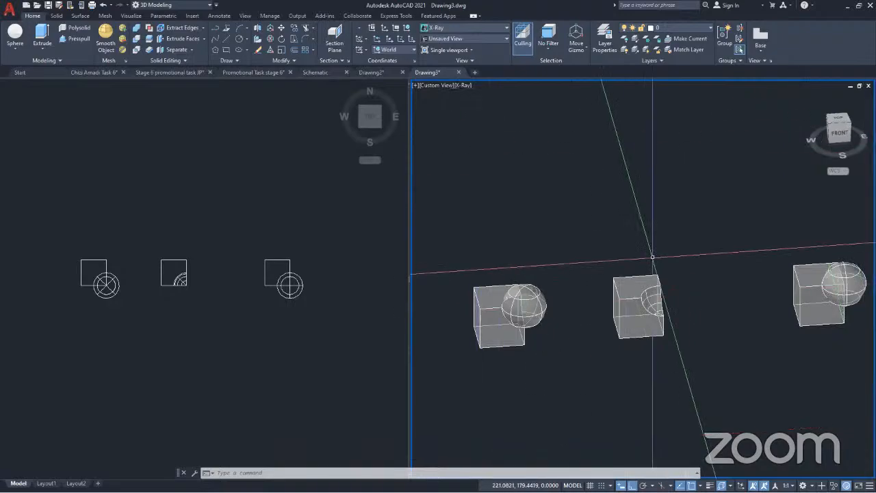
{"action": "scroll", "coordinate": [631, 264], "scroll_direction": "down", "scroll_amount": 2}
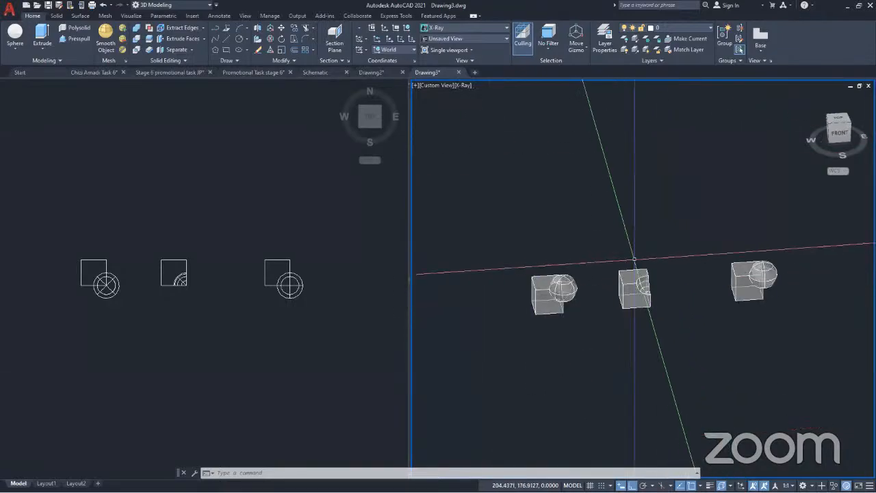
Examine the region where the third copy's cube and corner sphere overlap, highlighting the sphere to show its extent inside the cube
{"action": "scroll", "coordinate": [774, 277], "scroll_direction": "up", "scroll_amount": 5}
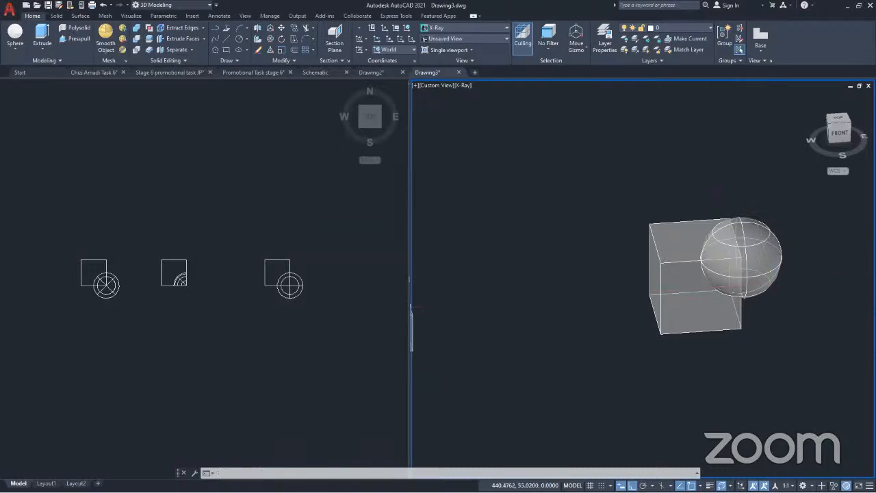
{"action": "middle_click_drag", "start_coordinate": [772, 288], "coordinate": [644, 298]}
{"action": "left_click", "coordinate": [635, 299]}
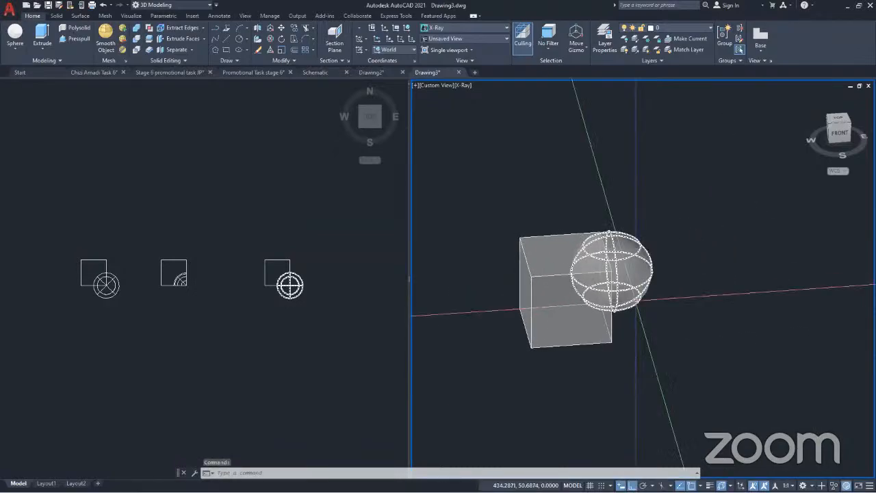
{"action": "middle_click_drag", "start_coordinate": [629, 301], "coordinate": [643, 335], "text": "shift"}
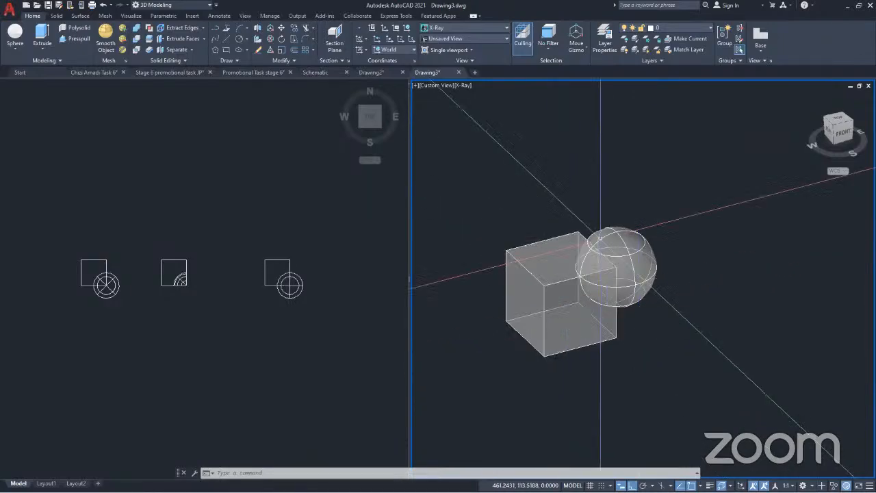
{"action": "left_click", "coordinate": [600, 238]}
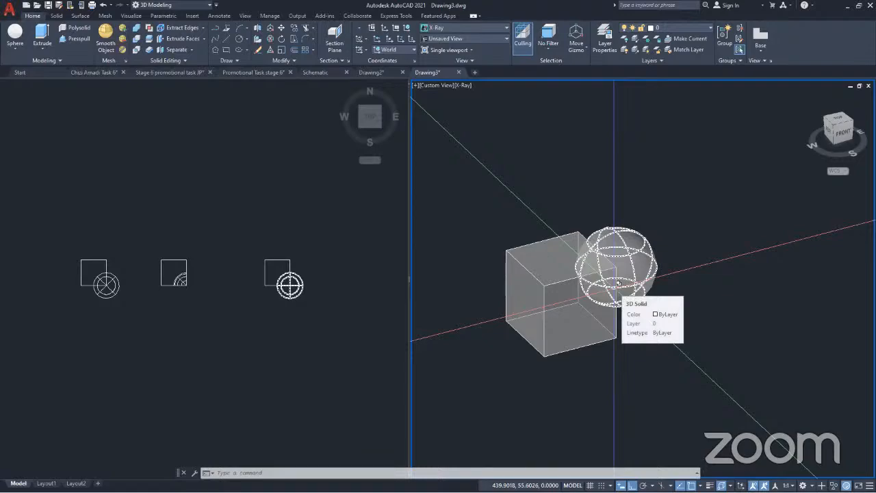
{"action": "key", "text": "Escape"}
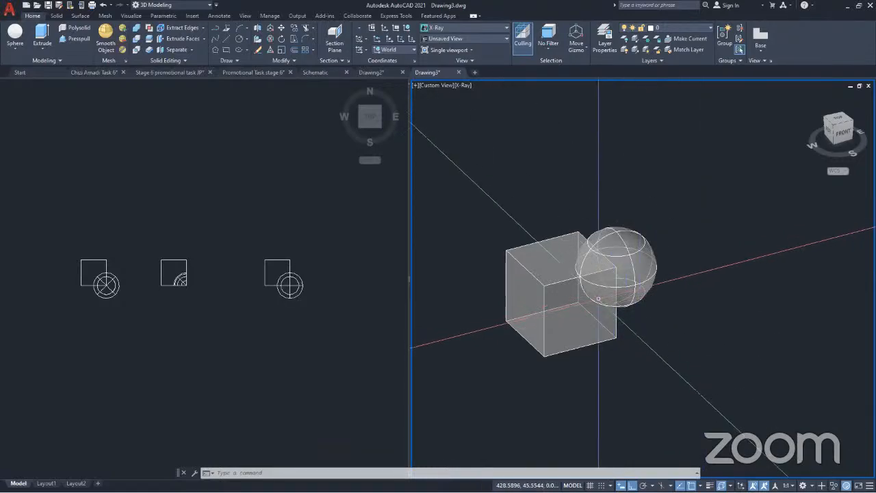
{"action": "scroll", "coordinate": [598, 295], "scroll_direction": "up", "scroll_amount": 2}
{"action": "scroll", "coordinate": [597, 297], "scroll_direction": "up", "scroll_amount": 4}
{"action": "scroll", "coordinate": [665, 228], "scroll_direction": "down", "scroll_amount": 5}
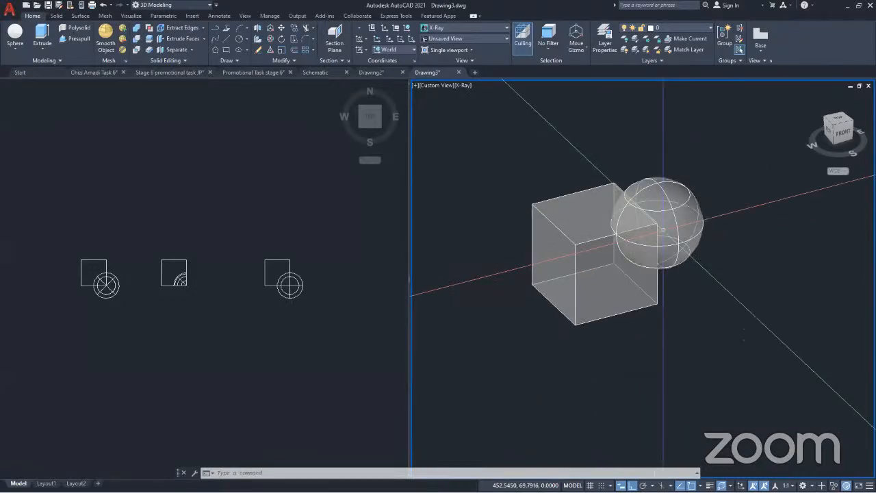
{"action": "scroll", "coordinate": [657, 239], "scroll_direction": "up", "scroll_amount": 2}
{"action": "scroll", "coordinate": [656, 240], "scroll_direction": "up", "scroll_amount": 2}
{"action": "scroll", "coordinate": [656, 240], "scroll_direction": "down", "scroll_amount": 3}
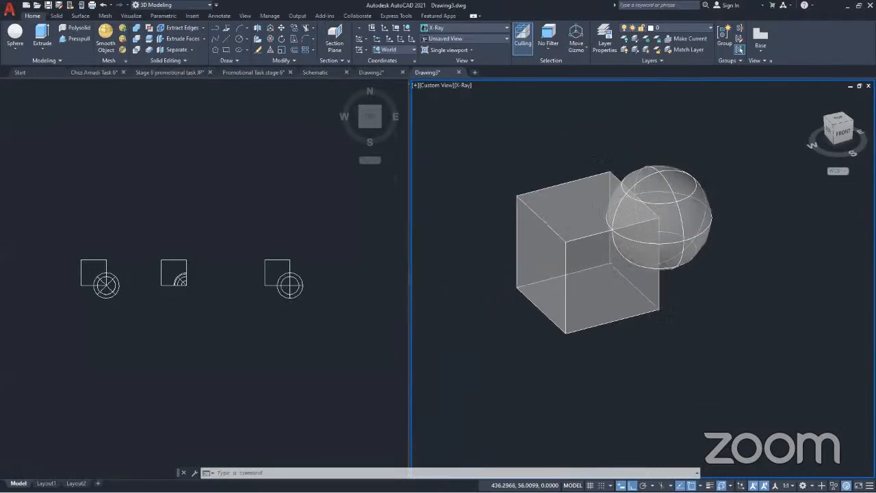
{"action": "left_click", "coordinate": [636, 223]}
{"action": "key", "text": "Escape"}
{"action": "scroll", "coordinate": [635, 223], "scroll_direction": "up", "scroll_amount": 5}
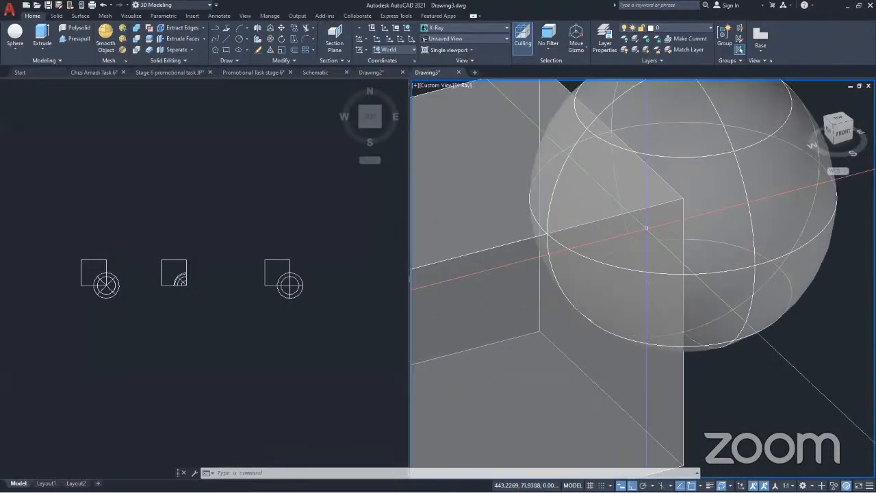
{"action": "left_click", "coordinate": [582, 132]}
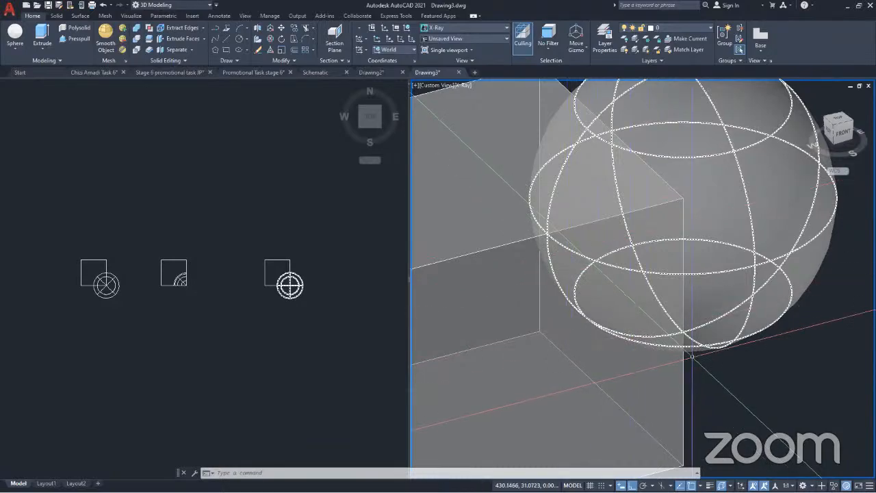
{"action": "key", "text": "Escape"}
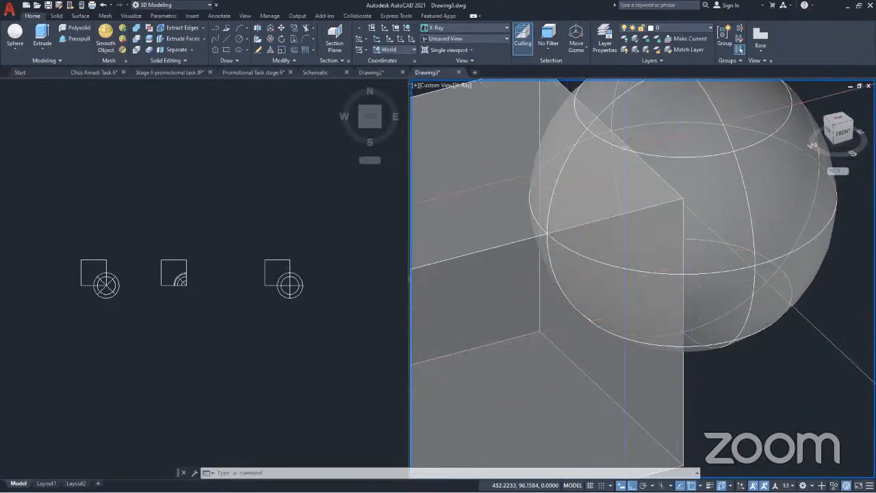
{"action": "scroll", "coordinate": [664, 226], "scroll_direction": "down", "scroll_amount": 4}
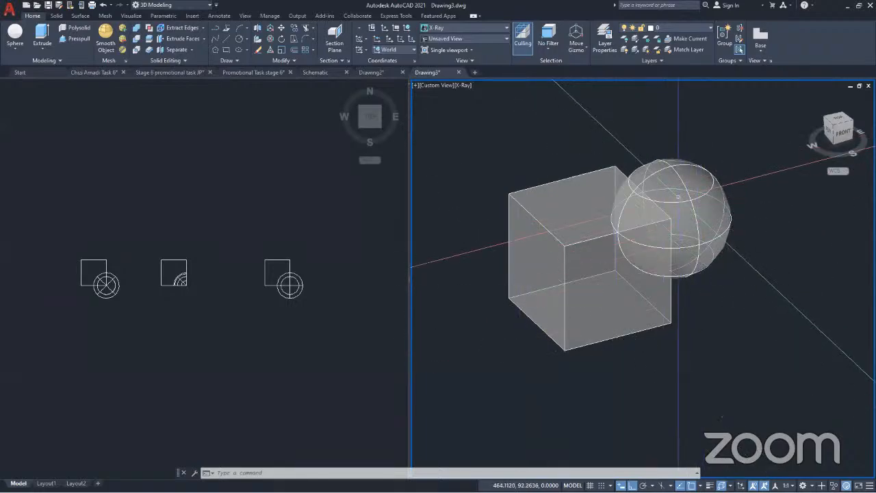
{"action": "left_click", "coordinate": [729, 213]}
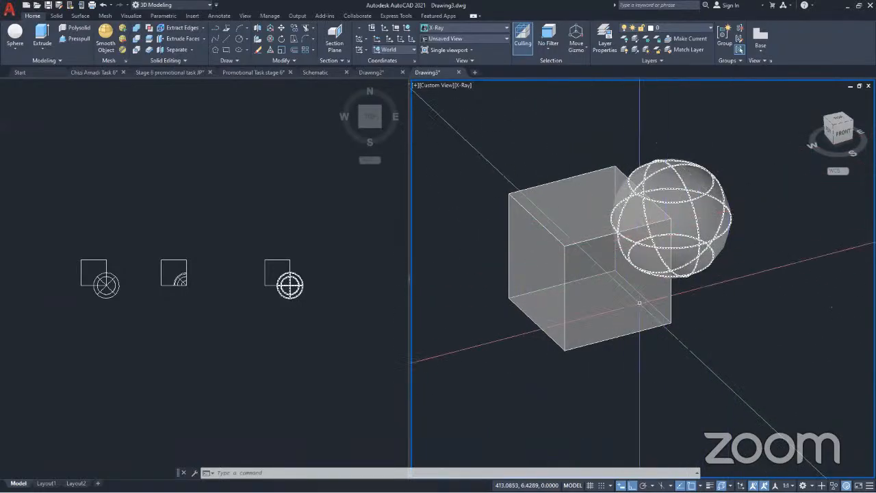
{"action": "key", "text": "Escape"}
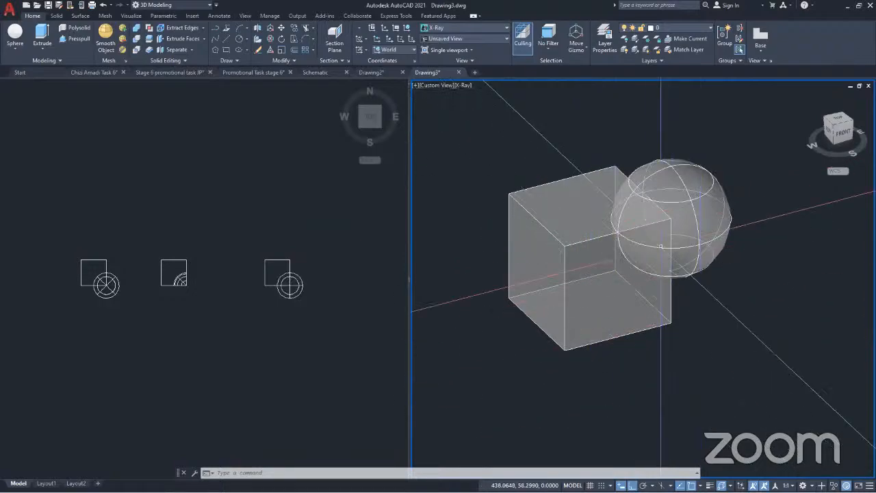
{"action": "scroll", "coordinate": [660, 245], "scroll_direction": "up", "scroll_amount": 2}
{"action": "scroll", "coordinate": [642, 216], "scroll_direction": "down", "scroll_amount": 3}
{"action": "left_click", "coordinate": [643, 225]}
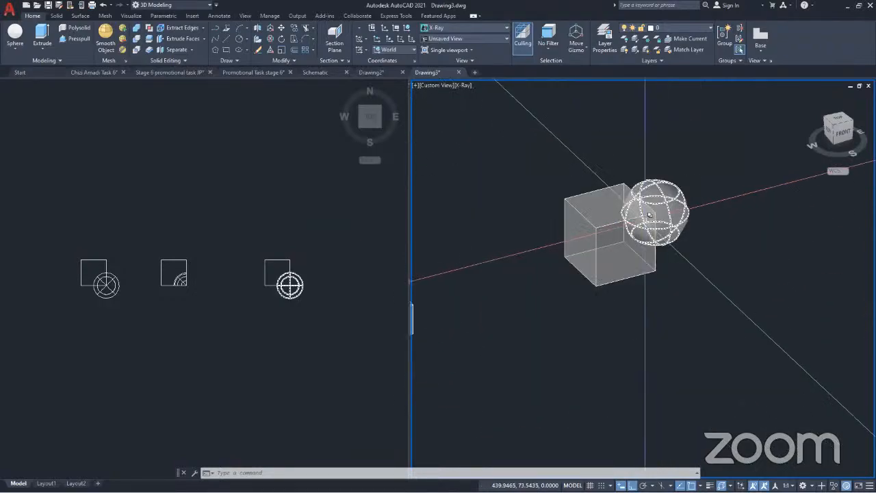
Intersect the third copy's cube and corner sphere so that only their overlapping volume is kept
{"action": "key", "text": "Escape"}
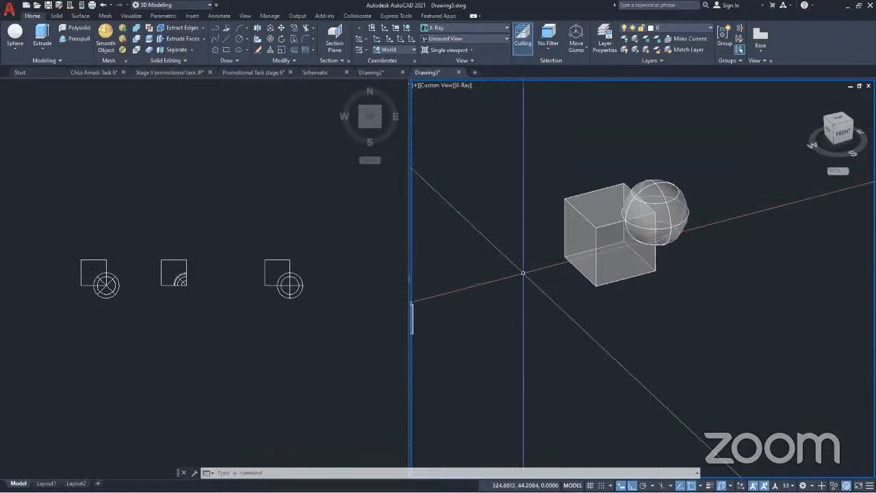
{"action": "scroll", "coordinate": [595, 246], "scroll_direction": "up", "scroll_amount": 3}
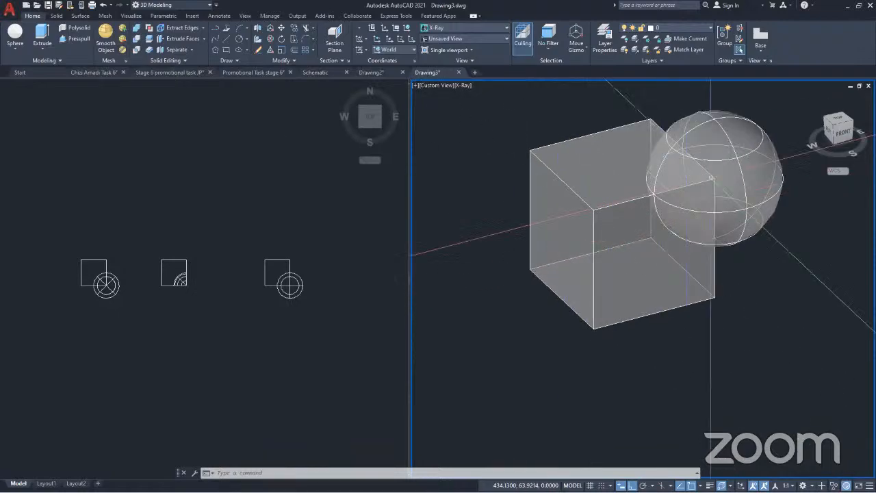
{"action": "left_click", "coordinate": [628, 263]}
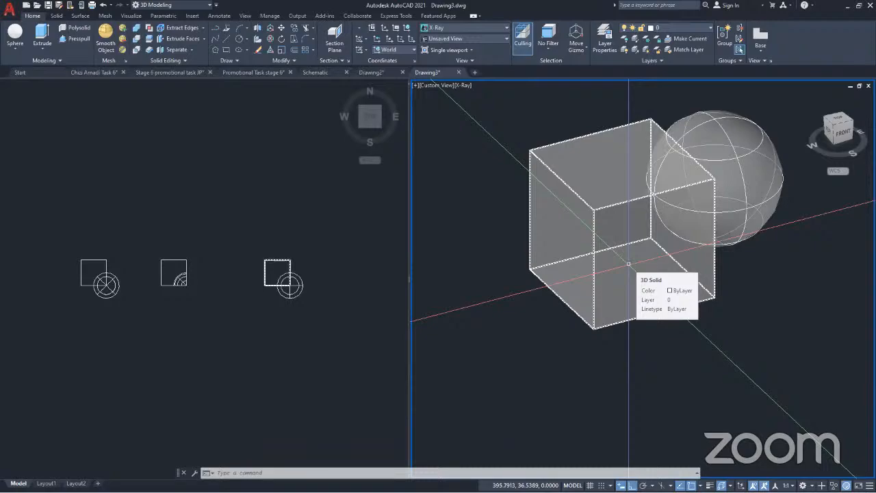
{"action": "key", "text": "Escape"}
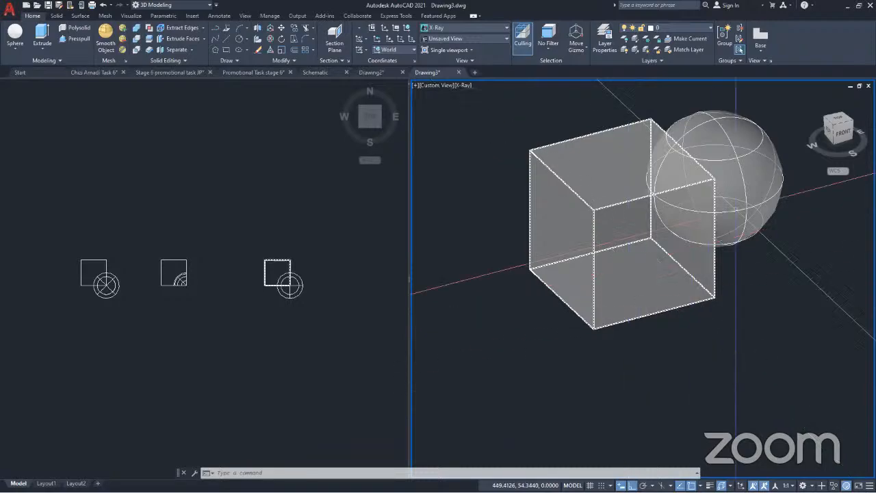
{"action": "left_click", "coordinate": [136, 47]}
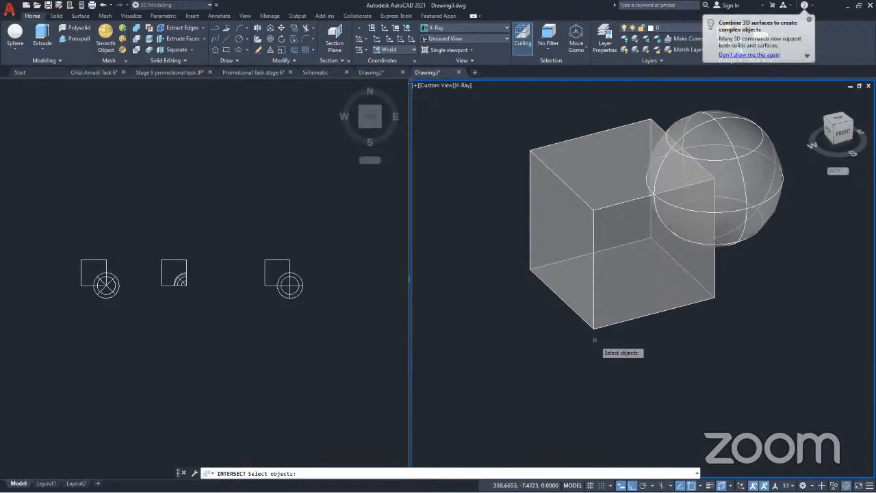
{"action": "left_click", "coordinate": [617, 291]}
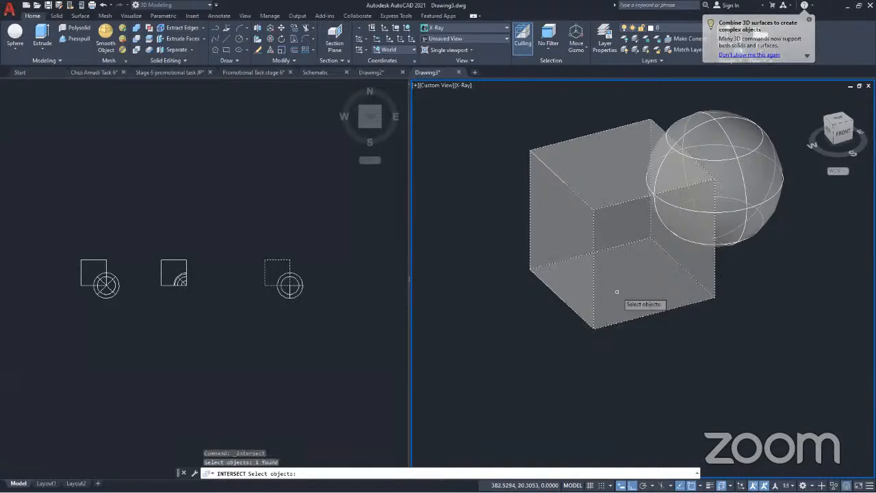
{"action": "left_click", "coordinate": [758, 177]}
{"action": "key", "text": "Return"}
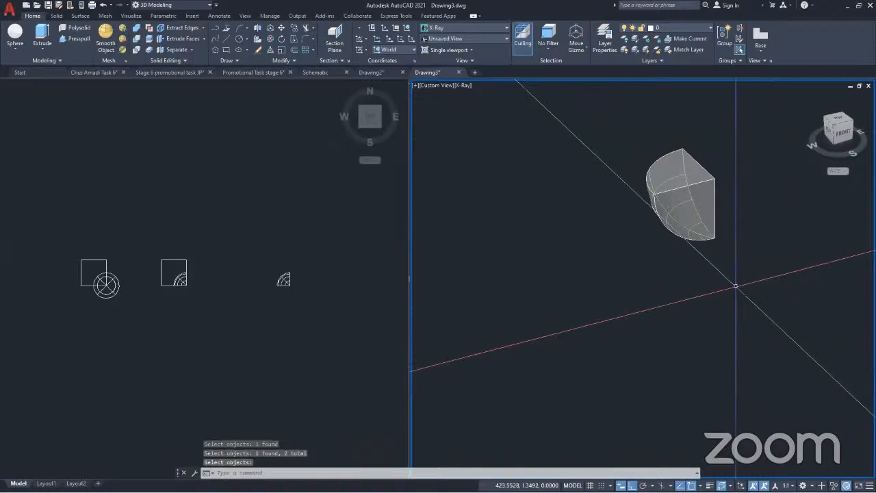
Examine the third copy's intersected solid from several directions, and restore the earlier view
{"action": "scroll", "coordinate": [777, 296], "scroll_direction": "down", "scroll_amount": 5}
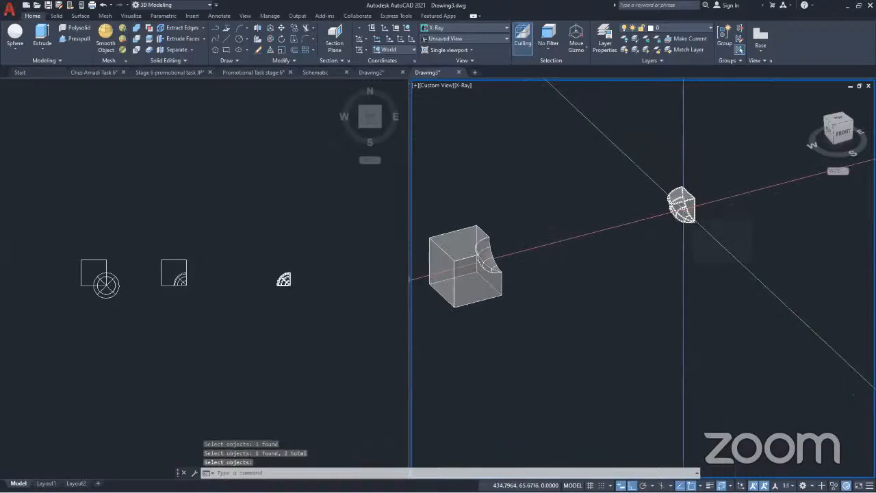
{"action": "scroll", "coordinate": [683, 206], "scroll_direction": "up", "scroll_amount": 5}
{"action": "scroll", "coordinate": [683, 205], "scroll_direction": "down", "scroll_amount": 4}
{"action": "scroll", "coordinate": [683, 205], "scroll_direction": "up", "scroll_amount": 3}
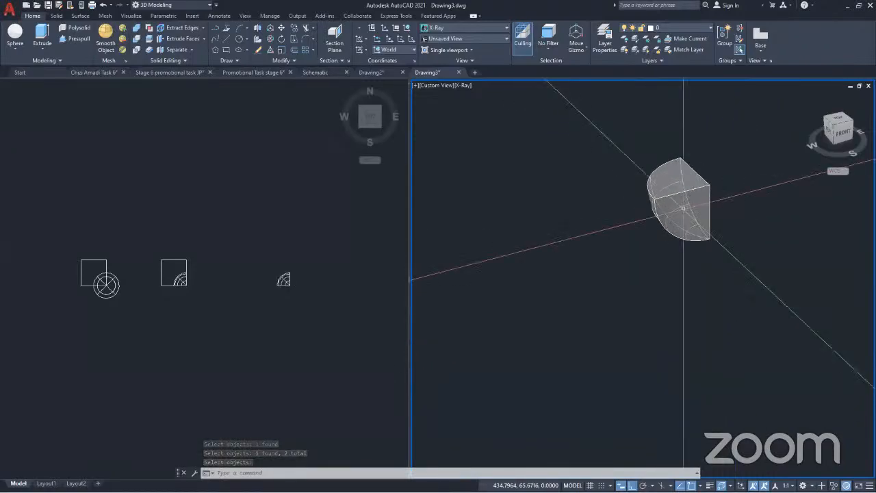
{"action": "middle_click_drag", "start_coordinate": [683, 226], "coordinate": [836, 235], "text": "shift"}
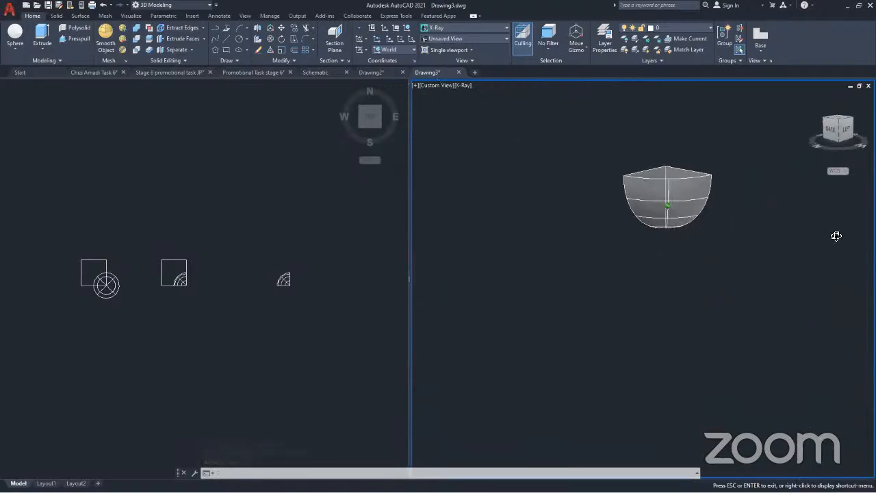
{"action": "middle_click_drag", "start_coordinate": [718, 226], "coordinate": [760, 179], "text": "shift"}
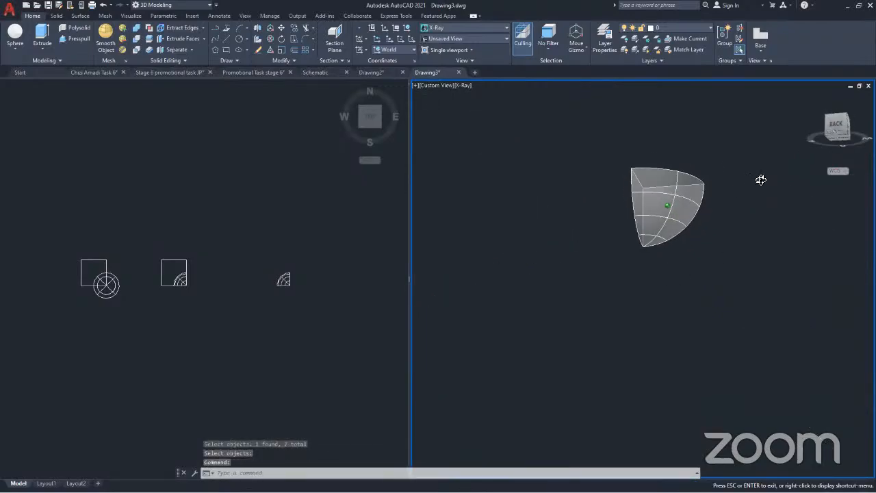
{"action": "middle_click_drag", "start_coordinate": [668, 206], "coordinate": [812, 295], "text": "shift"}
{"action": "key", "text": "ctrl+z"}
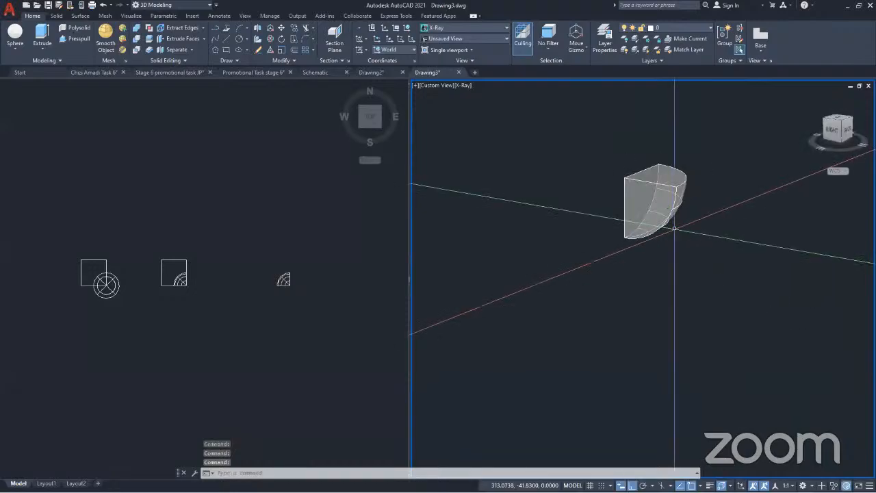
{"action": "key", "text": "ctrl+z"}
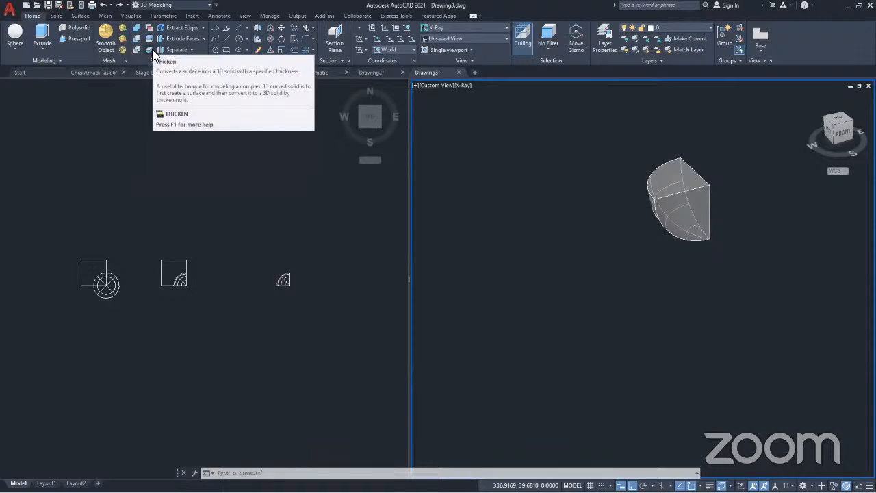
Draw a straight line about 105 units long behind the first cube and extrude it upward into a flat vertical surface
{"action": "scroll", "coordinate": [529, 273], "scroll_direction": "down", "scroll_amount": 8}
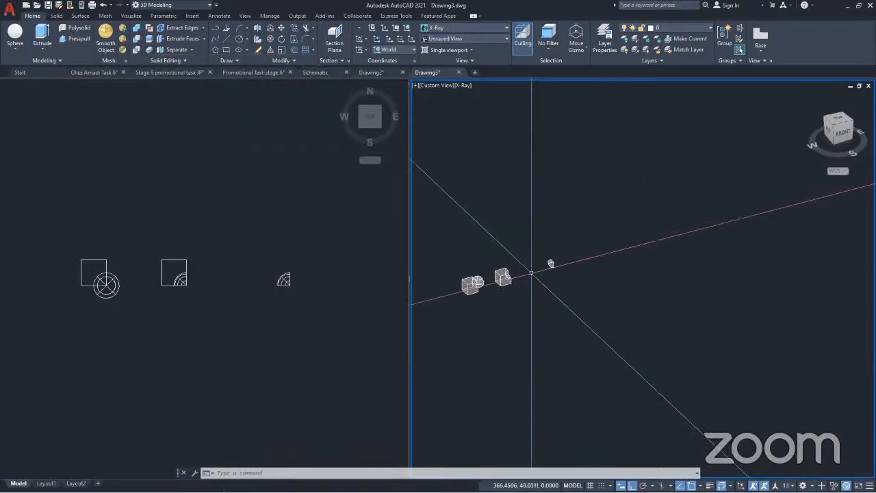
{"action": "scroll", "coordinate": [479, 293], "scroll_direction": "up", "scroll_amount": 5}
{"action": "middle_click_drag", "start_coordinate": [479, 293], "coordinate": [529, 334]}
{"action": "key", "text": "Escape"}
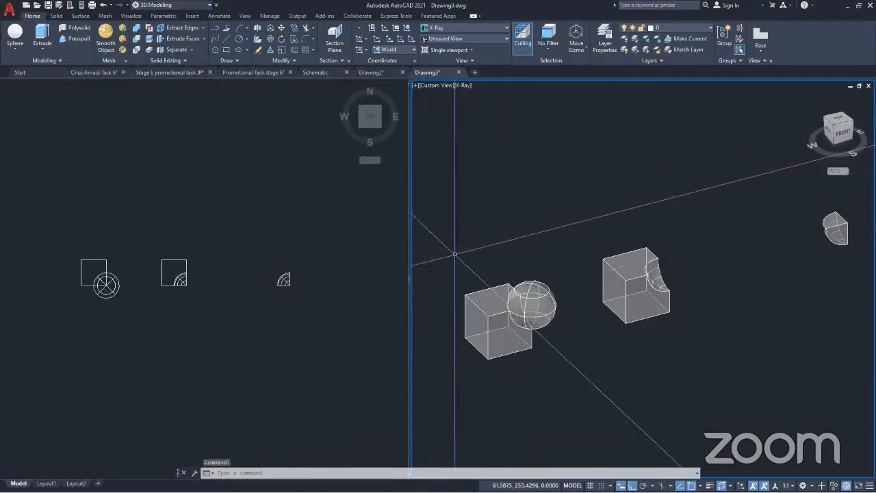
{"action": "scroll", "coordinate": [547, 307], "scroll_direction": "down", "scroll_amount": 3}
{"action": "middle_click_drag", "start_coordinate": [565, 296], "coordinate": [611, 279]}
{"action": "scroll", "coordinate": [567, 303], "scroll_direction": "up", "scroll_amount": 5}
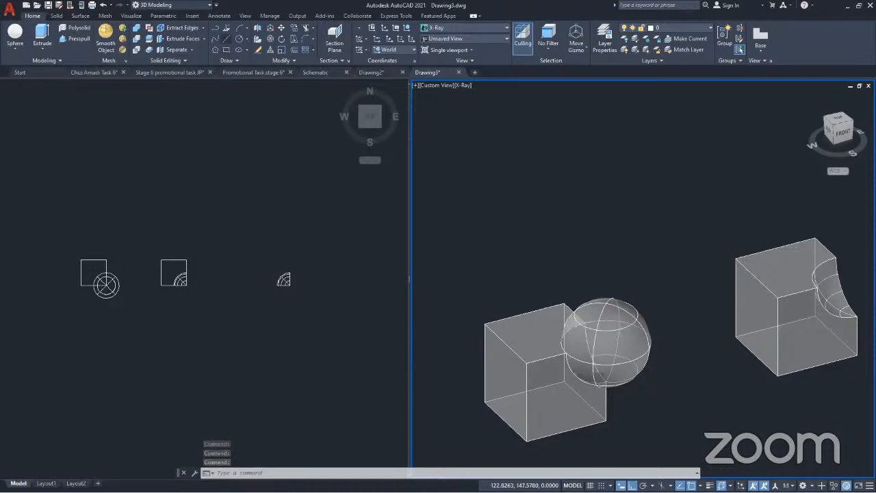
{"action": "left_click", "coordinate": [227, 39]}
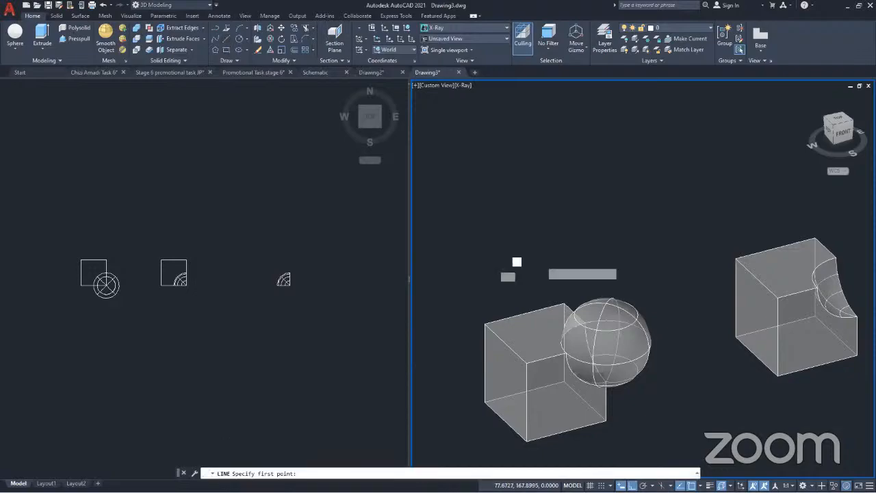
{"action": "left_click", "coordinate": [517, 261]}
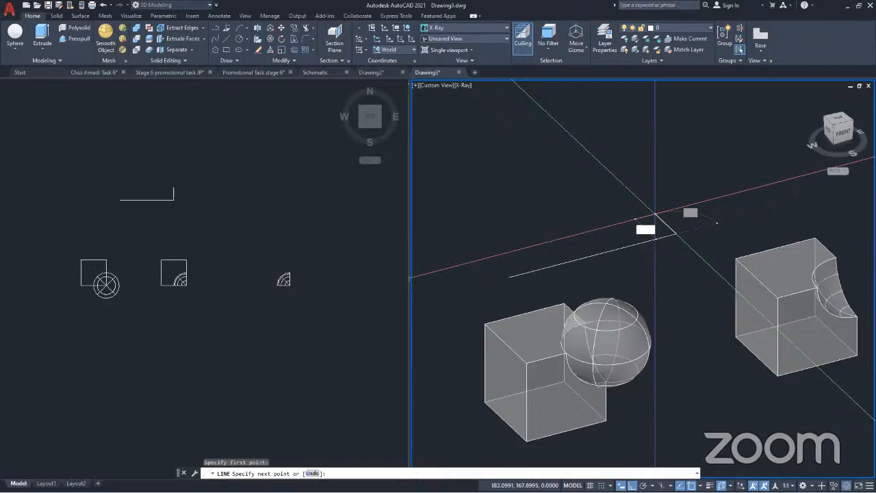
{"action": "left_click", "coordinate": [654, 216]}
{"action": "key", "text": "Return"}
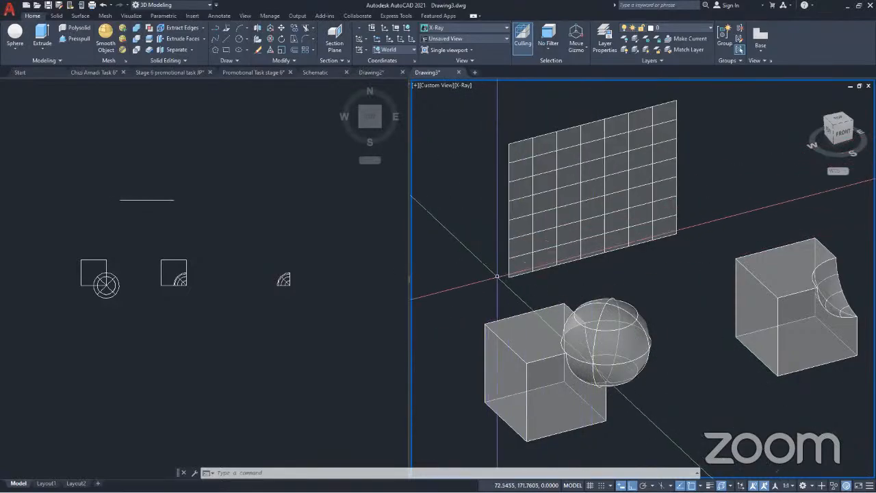
Examine the extruded surface from an angled view, highlighting it to check its object type and lack of thickness
{"action": "middle_click_drag", "start_coordinate": [496, 274], "coordinate": [549, 264], "text": "shift"}
{"action": "left_click", "coordinate": [547, 263]}
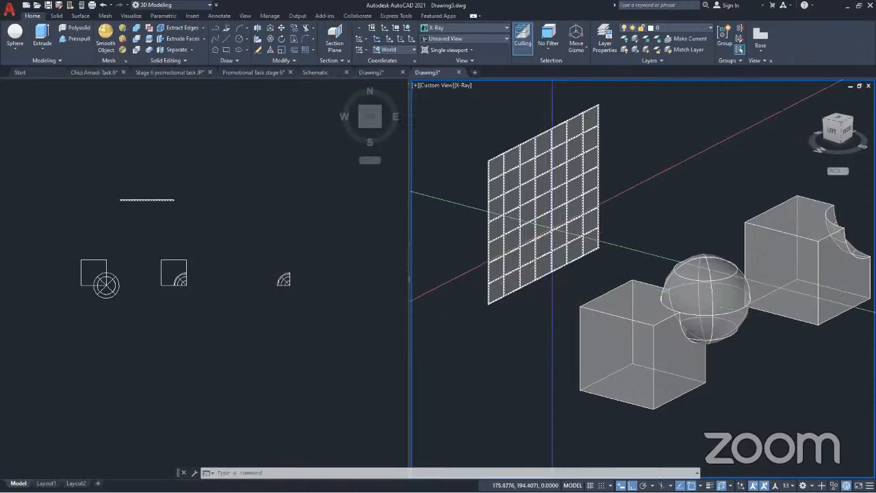
{"action": "scroll", "coordinate": [560, 229], "scroll_direction": "down", "scroll_amount": 2}
{"action": "left_click", "coordinate": [547, 236]}
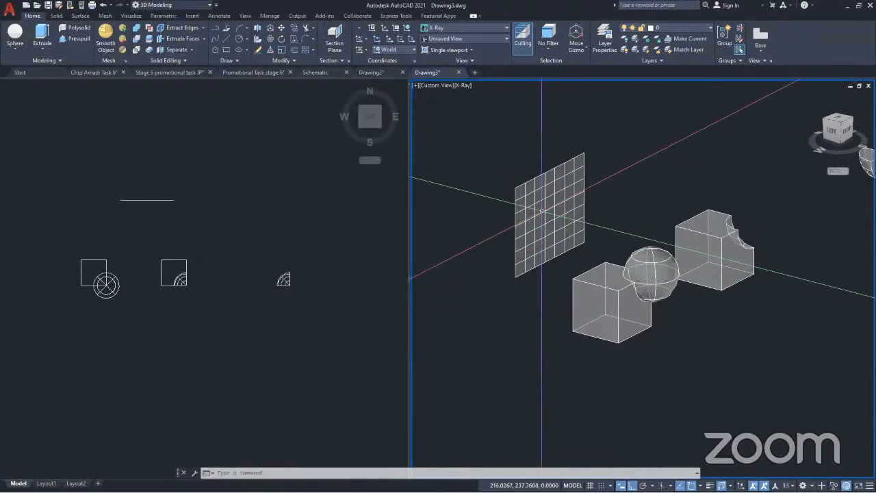
{"action": "scroll", "coordinate": [546, 236], "scroll_direction": "up", "scroll_amount": 3}
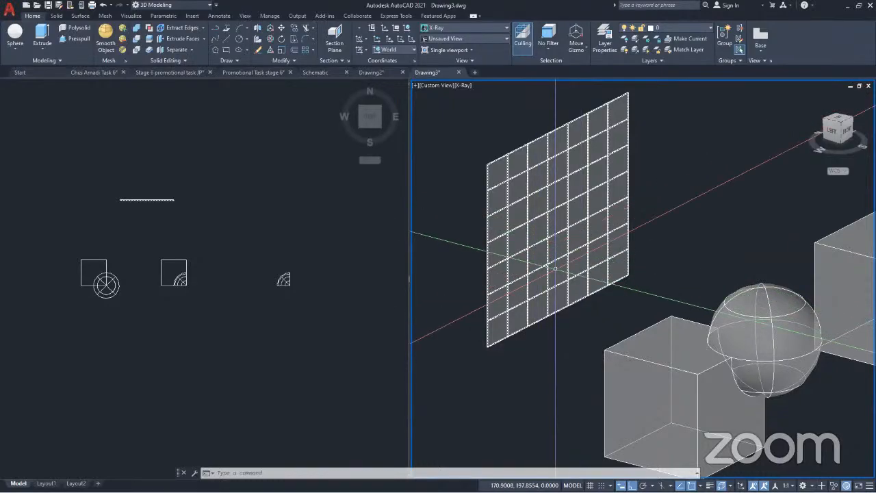
{"action": "scroll", "coordinate": [555, 269], "scroll_direction": "down", "scroll_amount": 3}
{"action": "scroll", "coordinate": [555, 267], "scroll_direction": "up", "scroll_amount": 4}
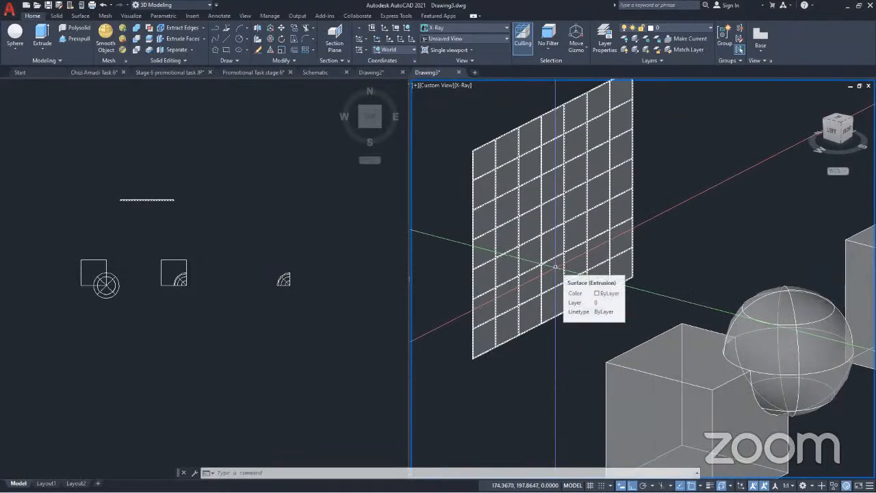
{"action": "key", "text": "Escape"}
{"action": "scroll", "coordinate": [554, 268], "scroll_direction": "down", "scroll_amount": 3}
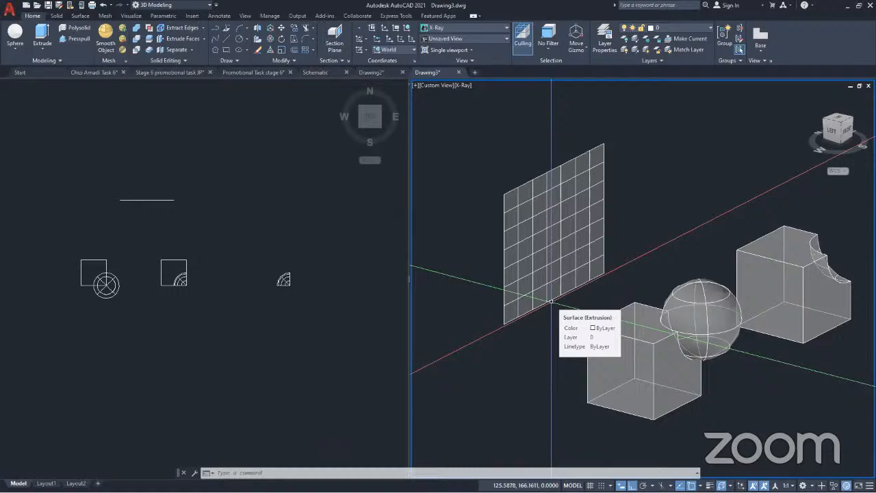
{"action": "left_click", "coordinate": [533, 238]}
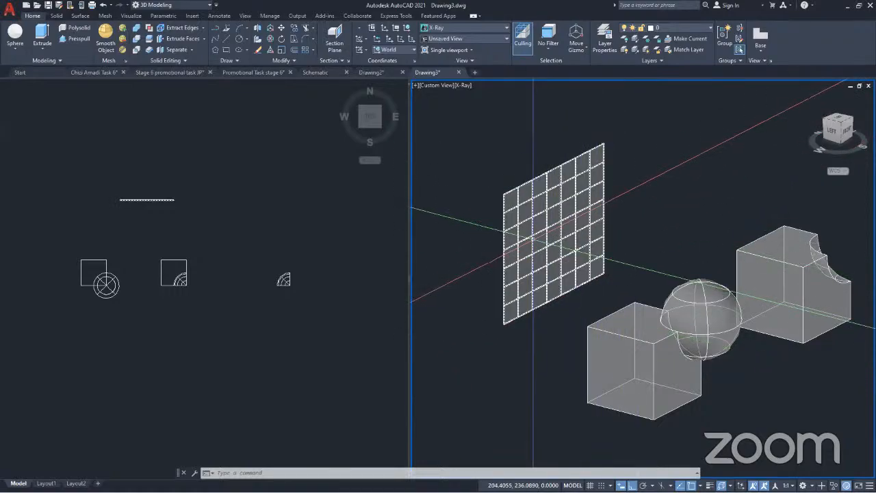
{"action": "key", "text": "Escape"}
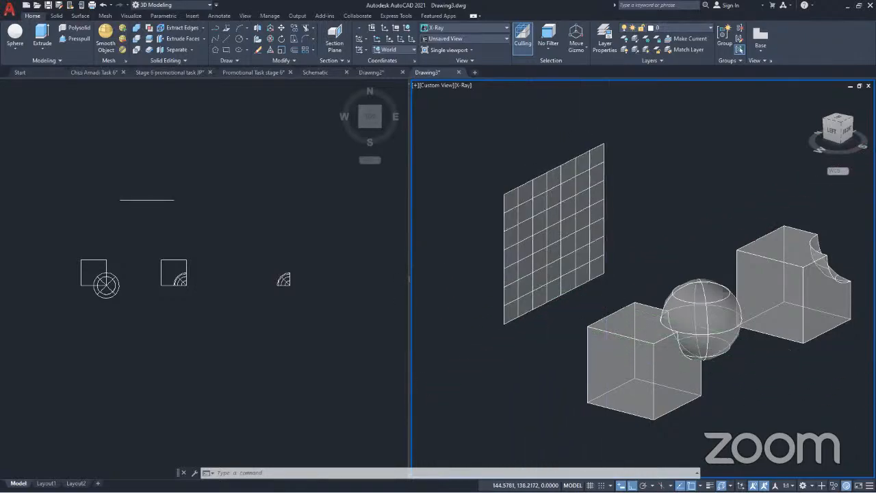
{"action": "scroll", "coordinate": [553, 277], "scroll_direction": "up", "scroll_amount": 3}
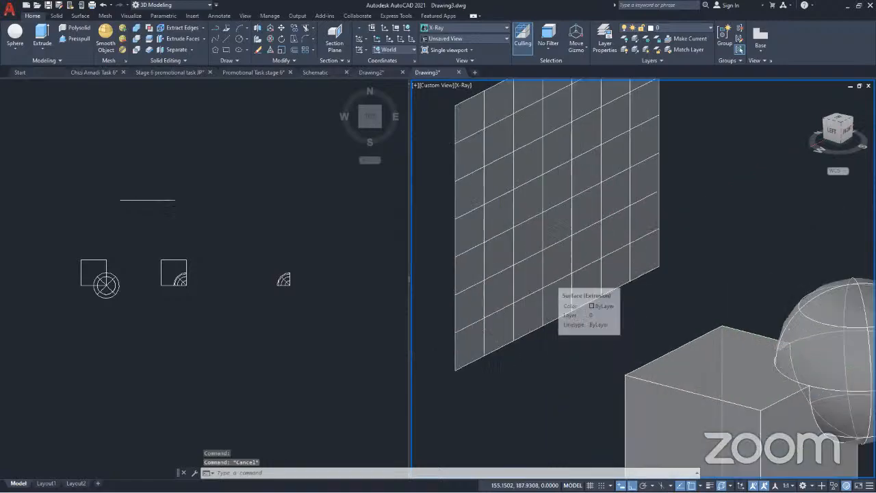
{"action": "scroll", "coordinate": [553, 277], "scroll_direction": "down", "scroll_amount": 1}
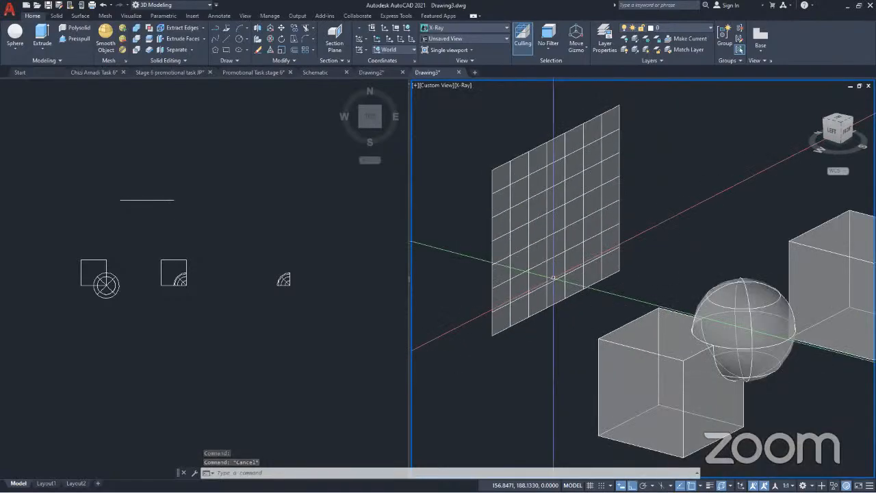
{"action": "left_click", "coordinate": [544, 267]}
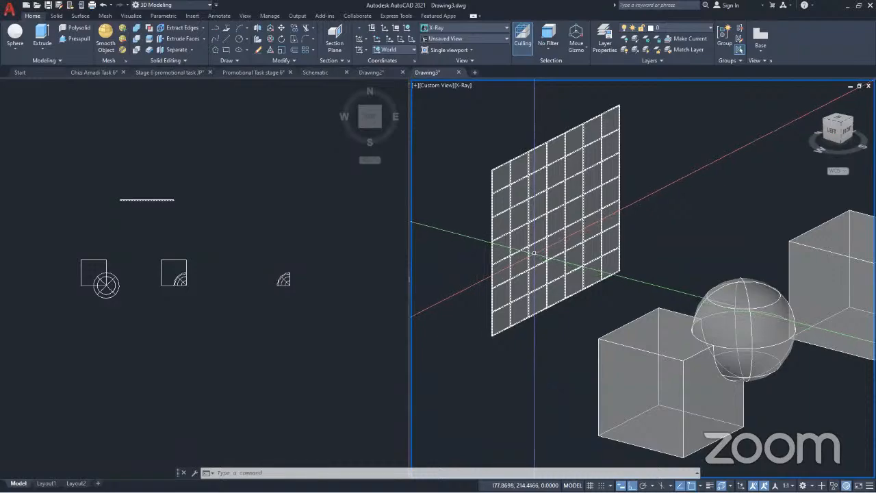
{"action": "key", "text": "Escape"}
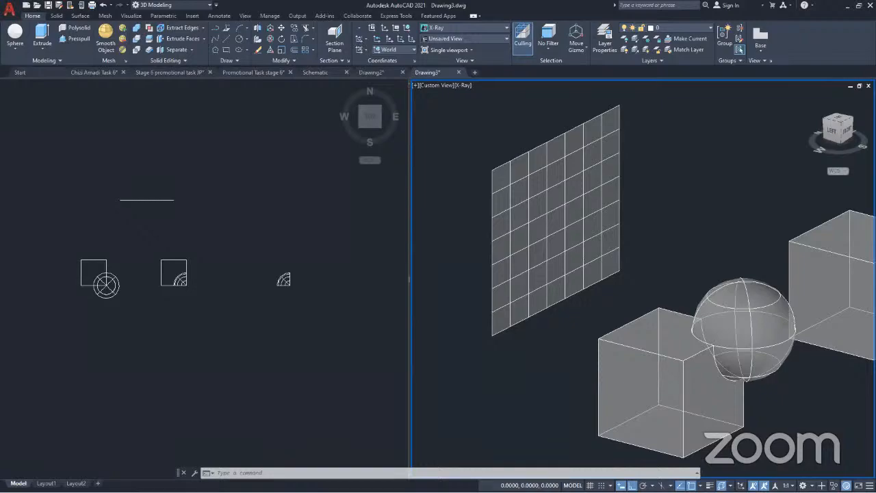
Try to give the flat surface thickness with Presspull and with Extrude
{"action": "key", "text": "ctrl+shift+e"}
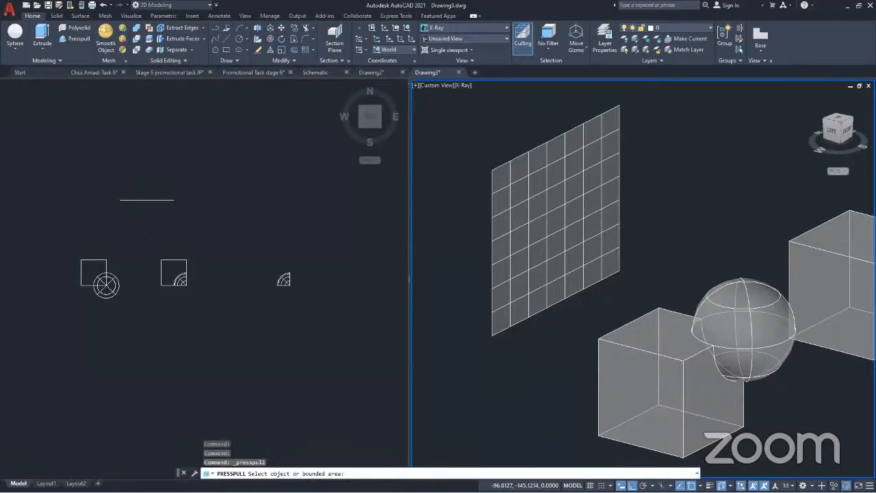
{"action": "key", "text": "Escape"}
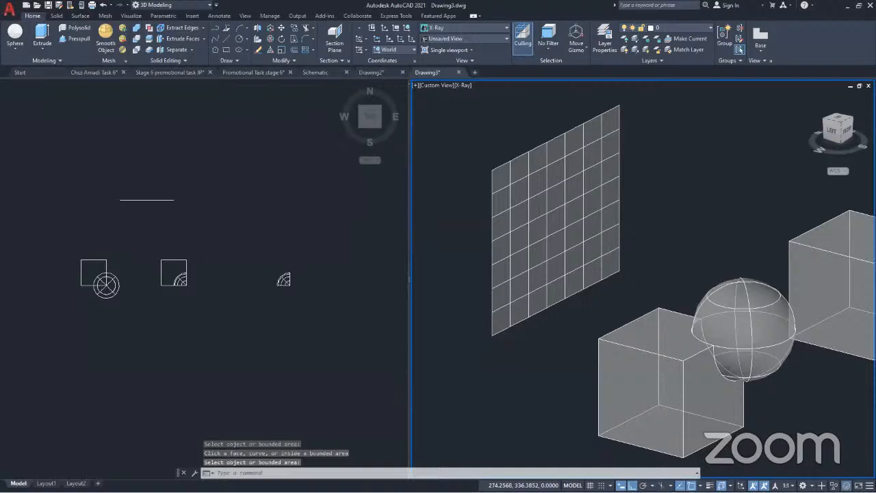
{"action": "key", "text": "Escape"}
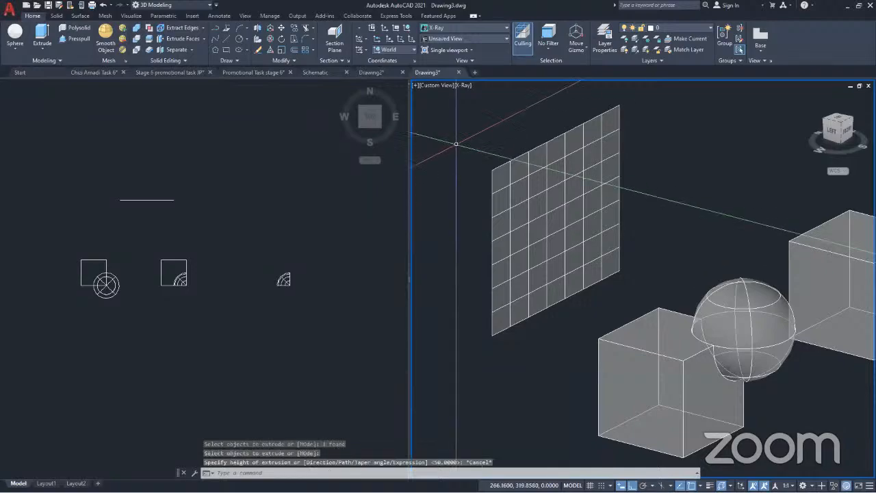
{"action": "scroll", "coordinate": [457, 142], "scroll_direction": "down", "scroll_amount": 6}
{"action": "scroll", "coordinate": [496, 189], "scroll_direction": "up", "scroll_amount": 2}
{"action": "scroll", "coordinate": [517, 223], "scroll_direction": "up", "scroll_amount": 4}
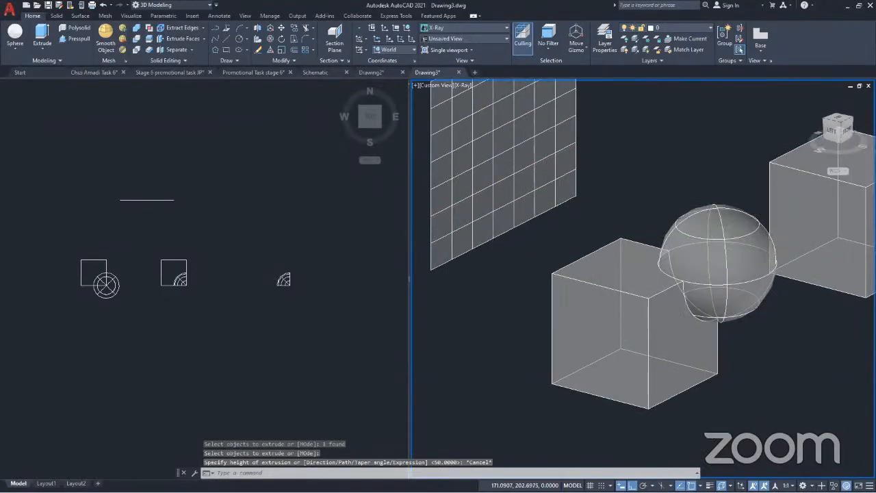
{"action": "scroll", "coordinate": [527, 240], "scroll_direction": "down", "scroll_amount": 1}
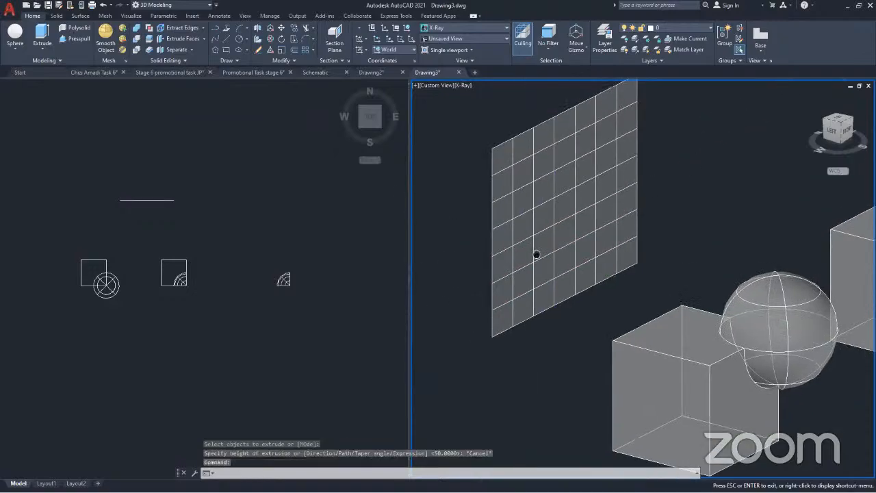
Extrude the flat vertical surface behind the first cube horizontally into a thick solid block
{"action": "scroll", "coordinate": [520, 267], "scroll_direction": "down", "scroll_amount": 3}
{"action": "middle_click_drag", "start_coordinate": [520, 267], "coordinate": [542, 300]}
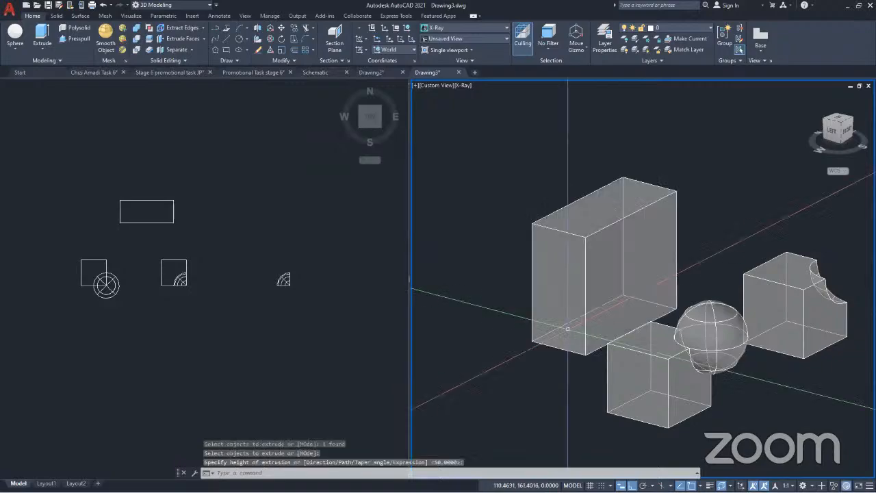
{"action": "middle_click_drag", "start_coordinate": [568, 330], "coordinate": [511, 308]}
{"action": "key", "text": "Return"}
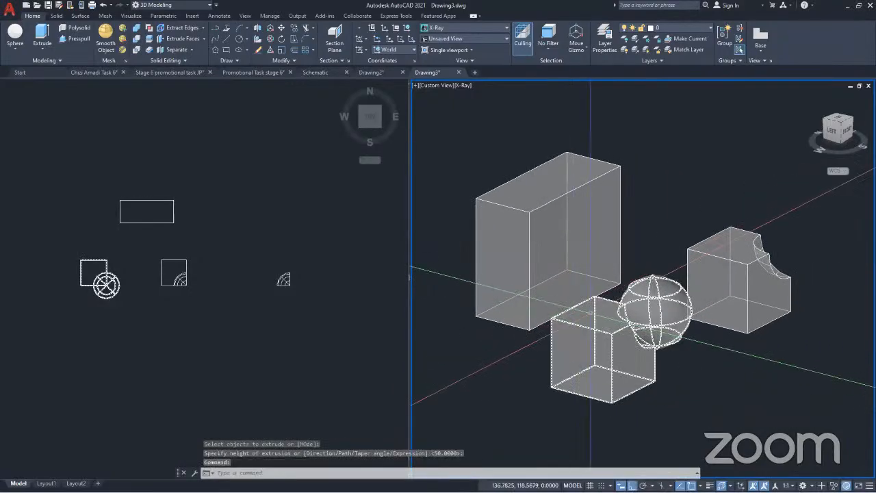
Examine the extruded block and the neighbouring cube-and-sphere solid, highlighting each to compare them
{"action": "mouse_move", "coordinate": [627, 339]}
{"action": "middle_mouse_down", "text": "shift"}
{"action": "mouse_move", "coordinate": [618, 342]}
{"action": "mouse_move", "coordinate": [635, 343]}
{"action": "mouse_move", "coordinate": [627, 335]}
{"action": "middle_mouse_up", "text": "shift"}
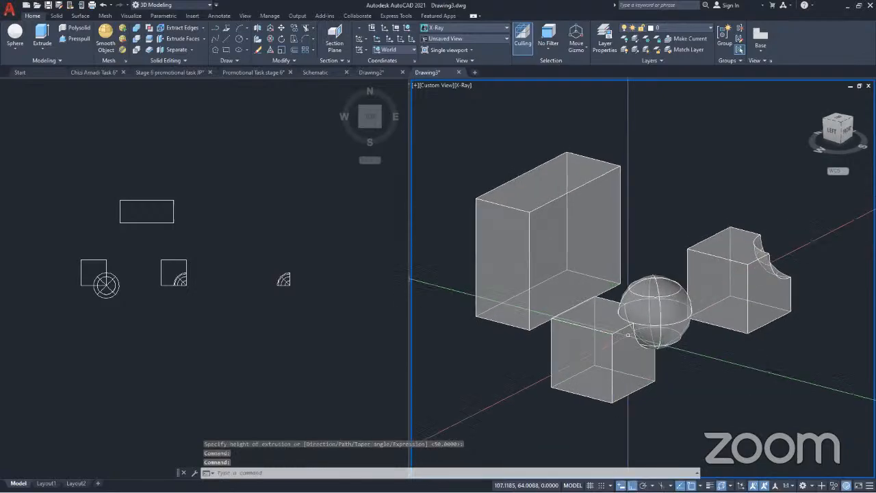
{"action": "key", "text": "ctrl+z"}
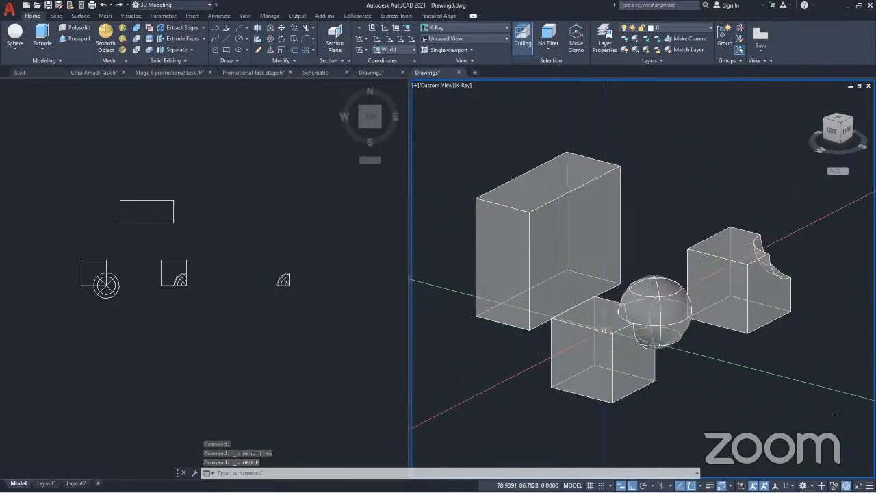
{"action": "left_click", "coordinate": [602, 332]}
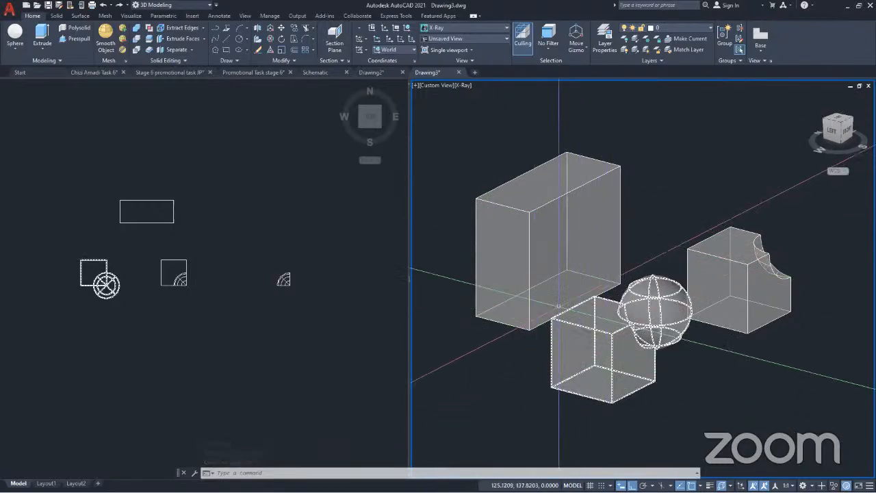
{"action": "key", "text": "Escape"}
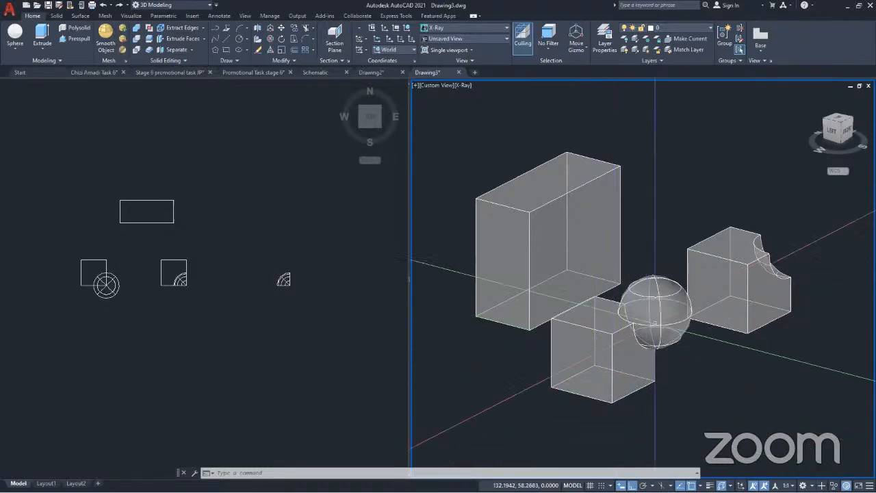
{"action": "left_click", "coordinate": [517, 269]}
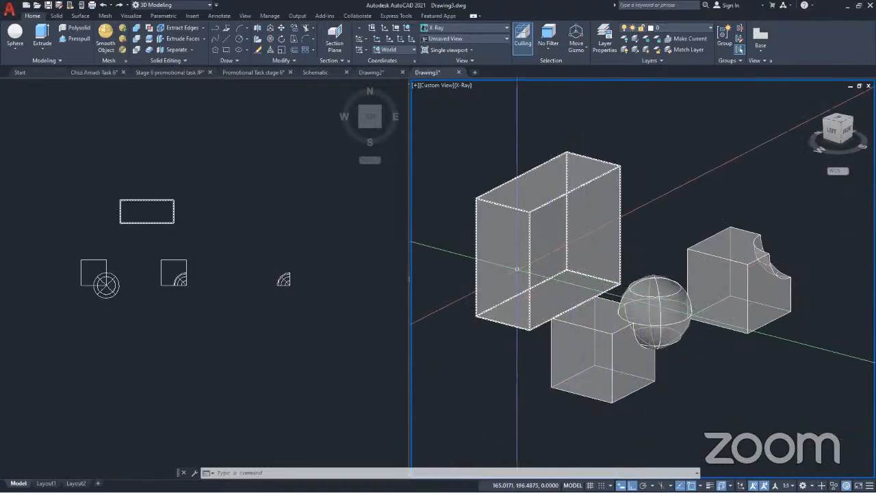
{"action": "scroll", "coordinate": [516, 268], "scroll_direction": "up", "scroll_amount": 1}
{"action": "scroll", "coordinate": [524, 264], "scroll_direction": "down", "scroll_amount": 2}
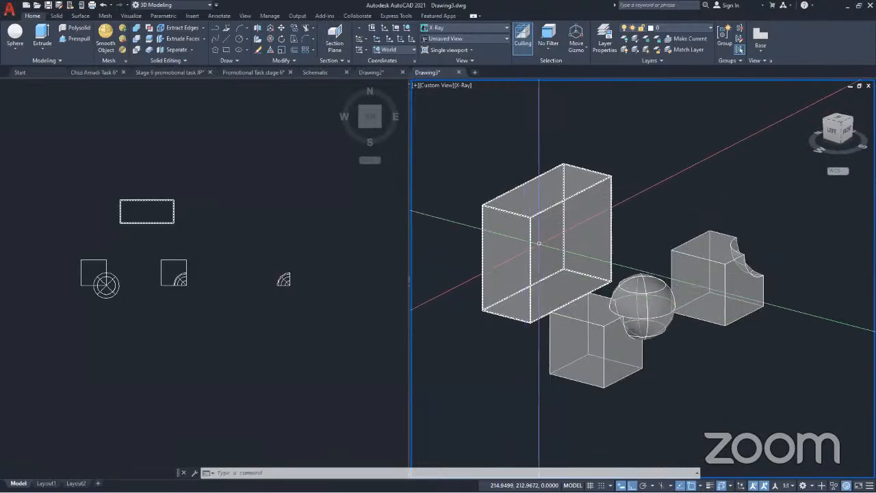
{"action": "key", "text": "Escape"}
{"action": "scroll", "coordinate": [527, 264], "scroll_direction": "up", "scroll_amount": 1}
{"action": "middle_click_drag", "start_coordinate": [527, 264], "coordinate": [583, 289]}
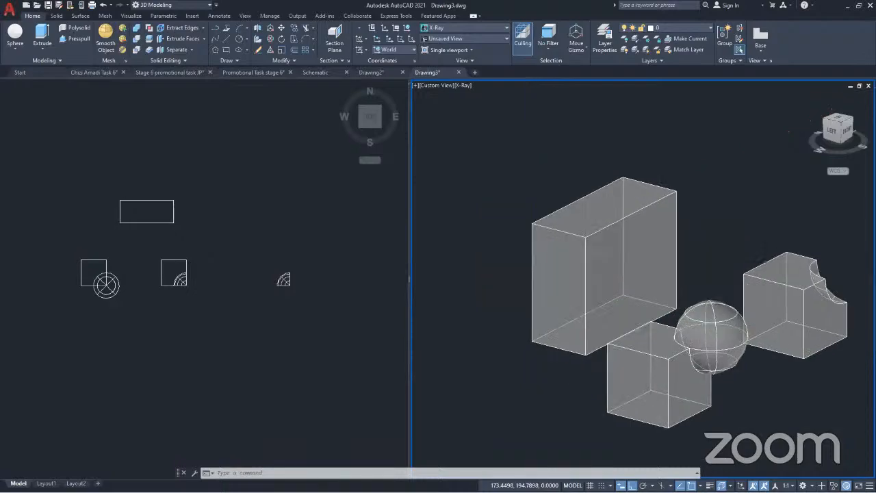
Undo the horizontal extrusion of the flat surface and check the object type of the restored surface
{"action": "key", "text": "ctrl+z"}
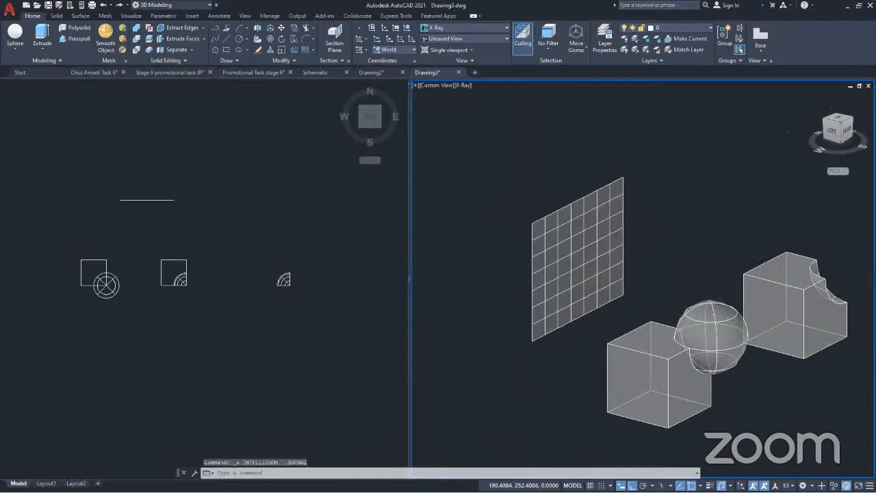
{"action": "key", "text": "ctrl+z"}
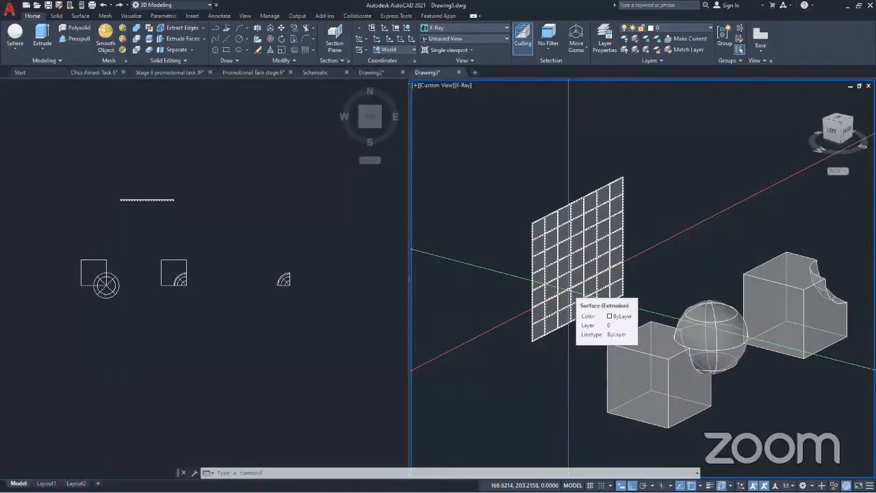
{"action": "key", "text": "Escape"}
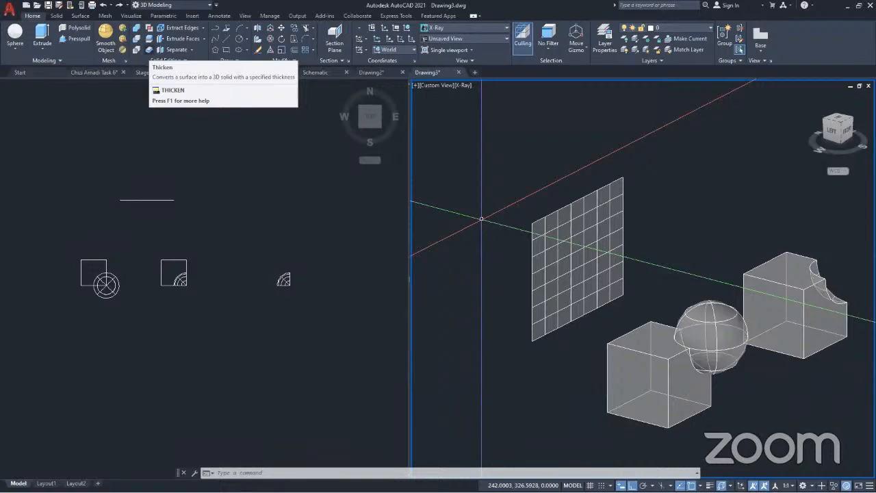
Convert the flat vertical surface into a solid with Thicken, using a thickness of 15
{"action": "left_click", "coordinate": [149, 50]}
{"action": "left_click", "coordinate": [623, 236]}
{"action": "key", "text": "Return"}
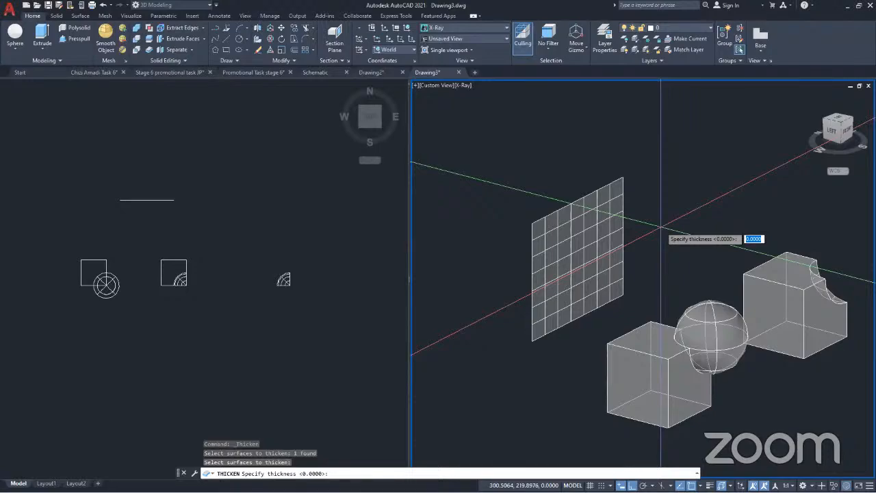
{"action": "type", "text": "15"}
{"action": "key", "text": "Return"}
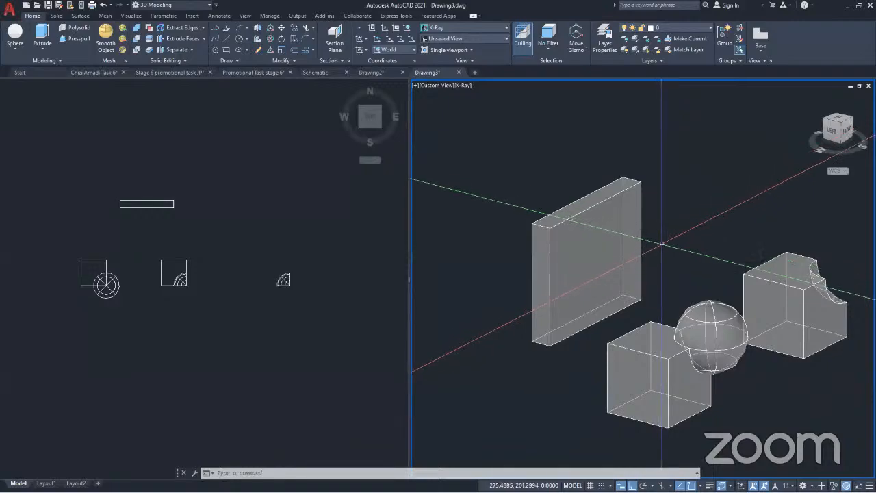
Undo the thickening of the vertical surface and clear the selection
{"action": "left_click", "coordinate": [585, 273]}
{"action": "key", "text": "ctrl+z"}
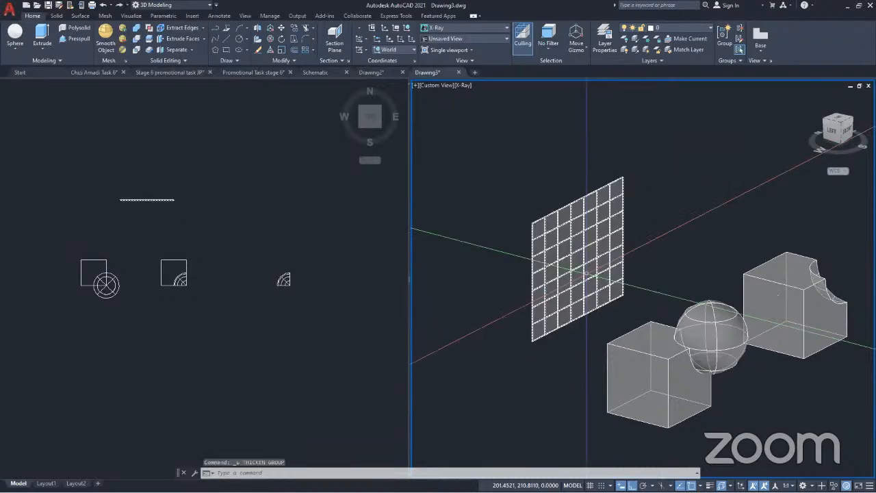
{"action": "key", "text": "Escape"}
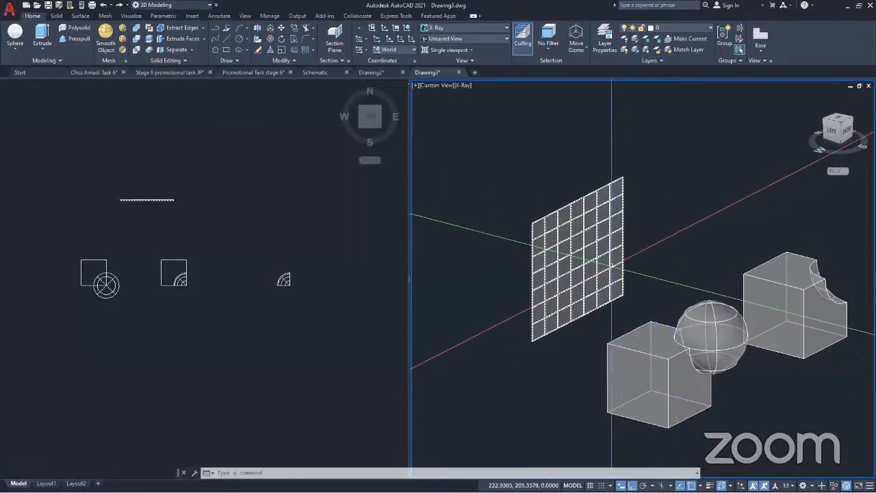
Examine the flat surface up close, highlighting it as a single object and briefly calling up Extrude for comparison
{"action": "left_click", "coordinate": [563, 294]}
{"action": "key", "text": "Escape"}
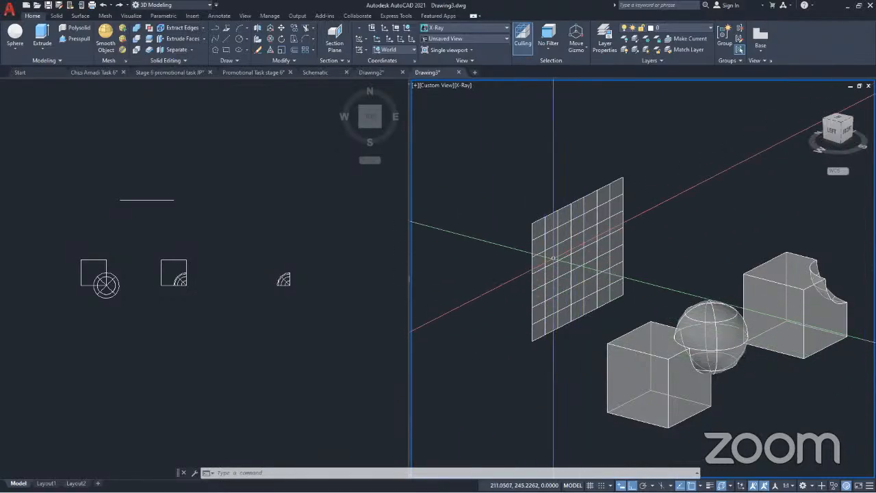
{"action": "left_click", "coordinate": [562, 253]}
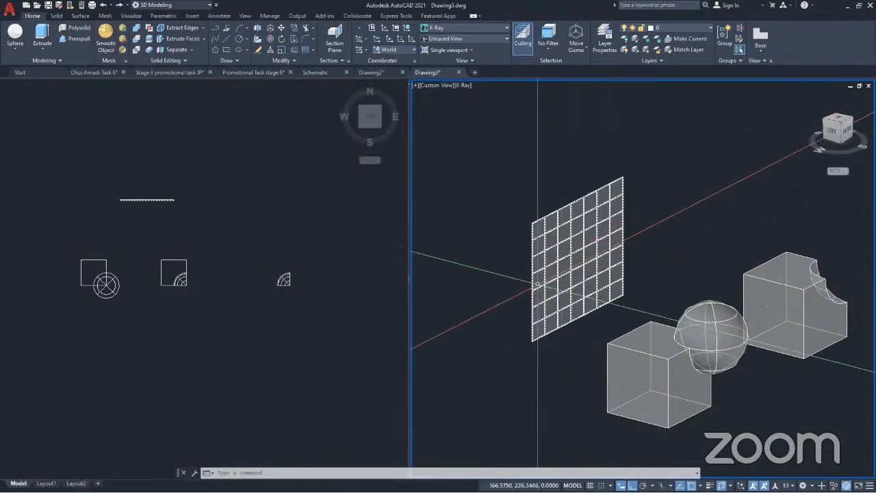
{"action": "key", "text": "Escape"}
{"action": "scroll", "coordinate": [577, 294], "scroll_direction": "up", "scroll_amount": 5}
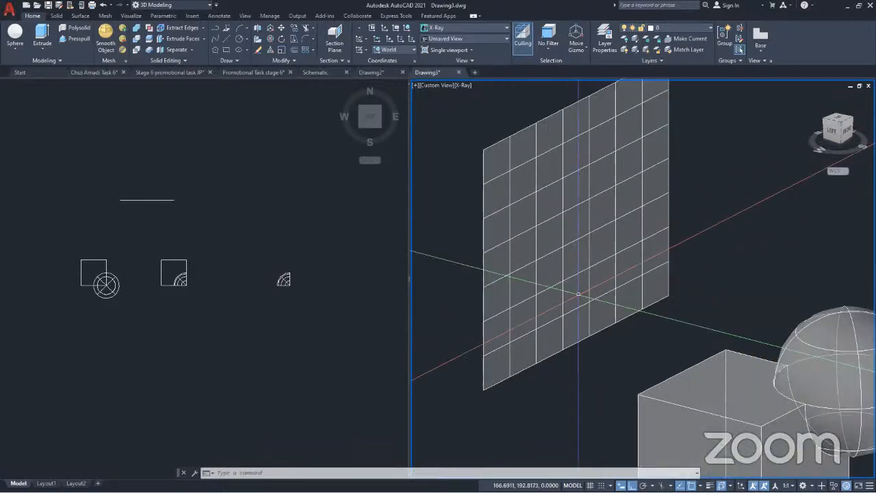
{"action": "scroll", "coordinate": [578, 295], "scroll_direction": "down", "scroll_amount": 5}
{"action": "scroll", "coordinate": [576, 286], "scroll_direction": "up", "scroll_amount": 4}
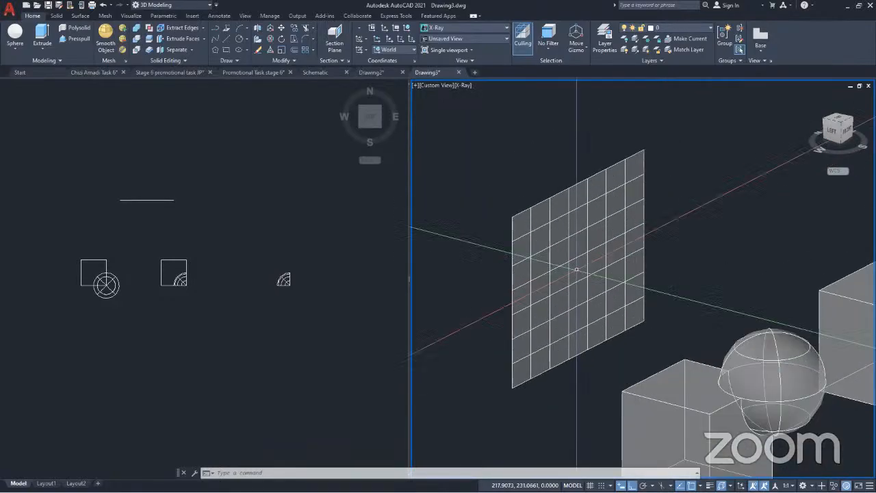
{"action": "left_click", "coordinate": [578, 179]}
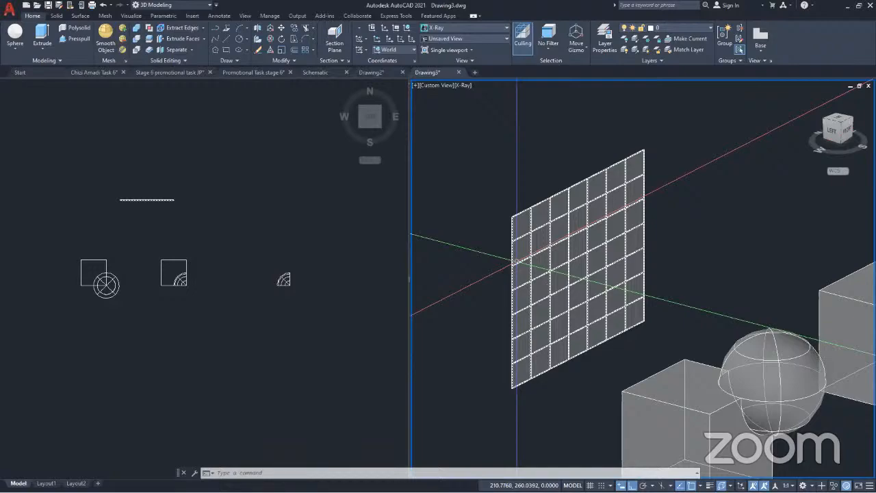
{"action": "key", "text": "Escape"}
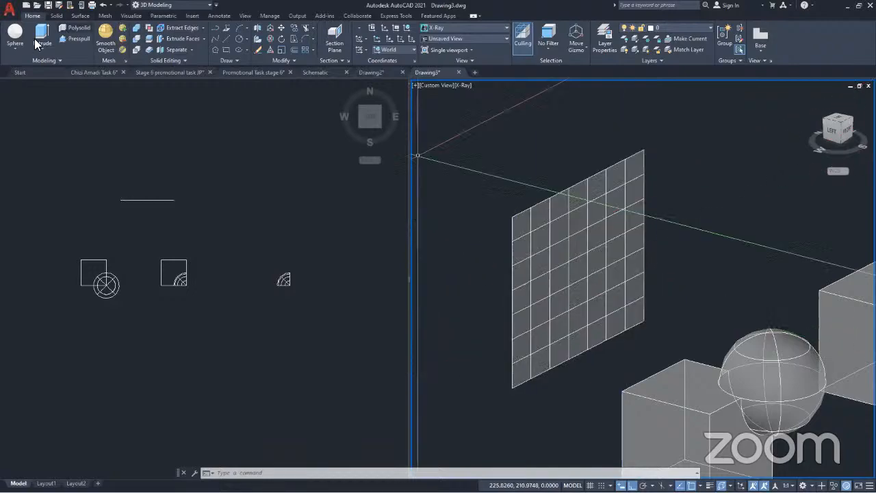
{"action": "left_click", "coordinate": [38, 35]}
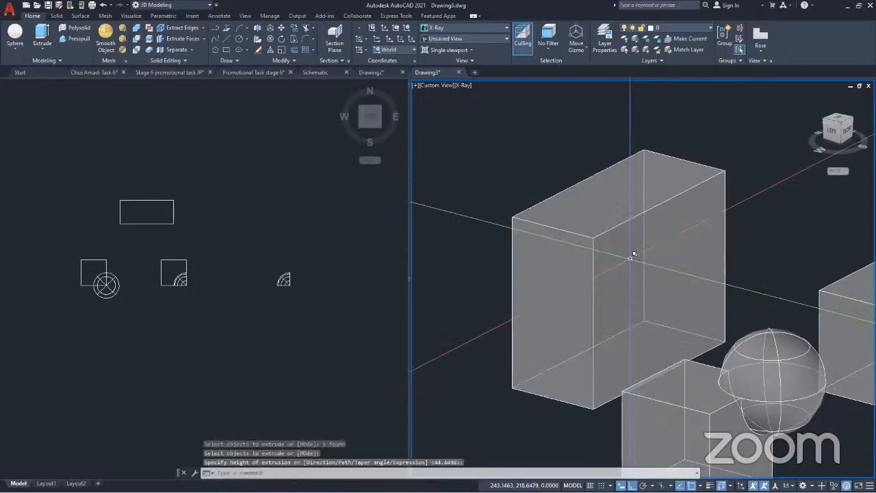
{"action": "key", "text": "ctrl+z"}
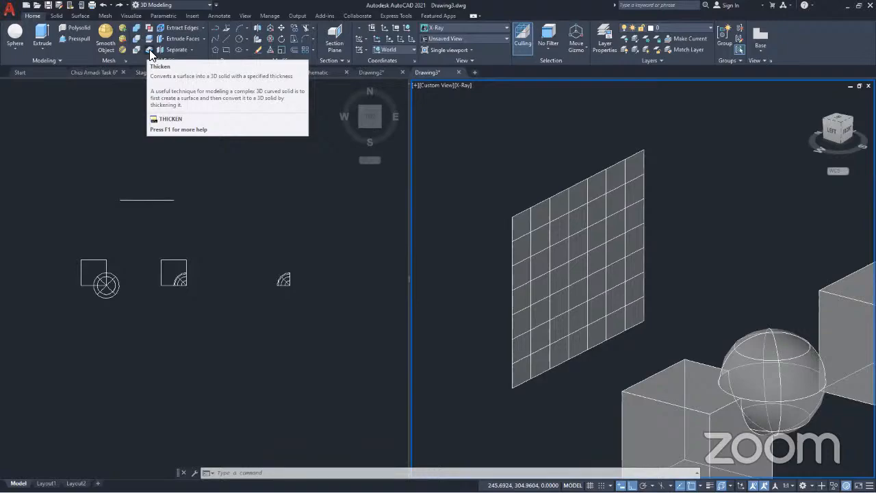
Thicken the flat vertical surface into a solid with a thickness of 25
{"action": "left_click", "coordinate": [150, 50]}
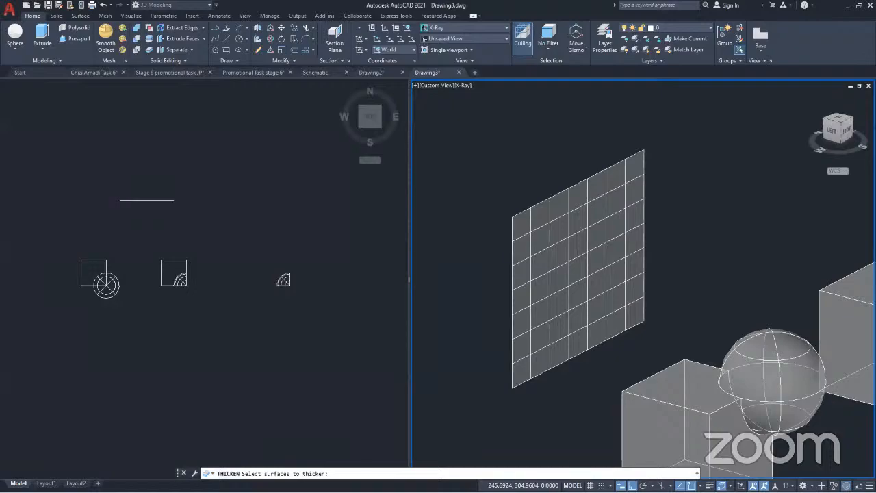
{"action": "left_click", "coordinate": [581, 230]}
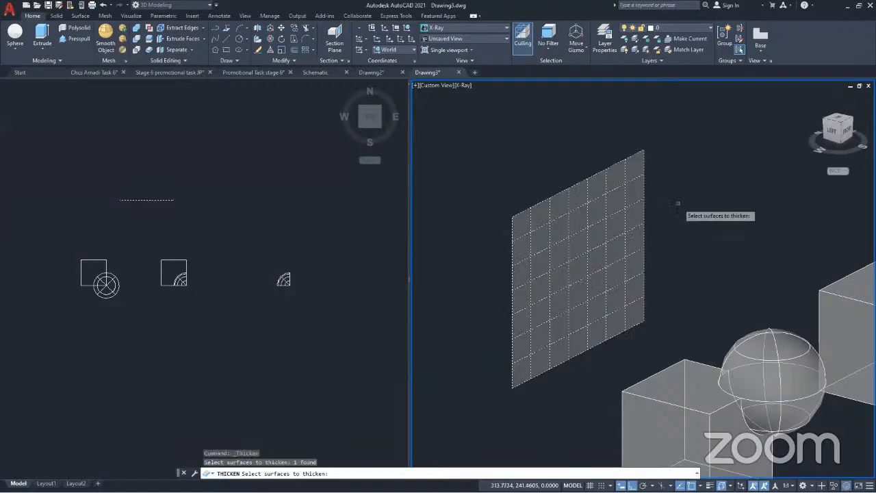
{"action": "key", "text": "Return"}
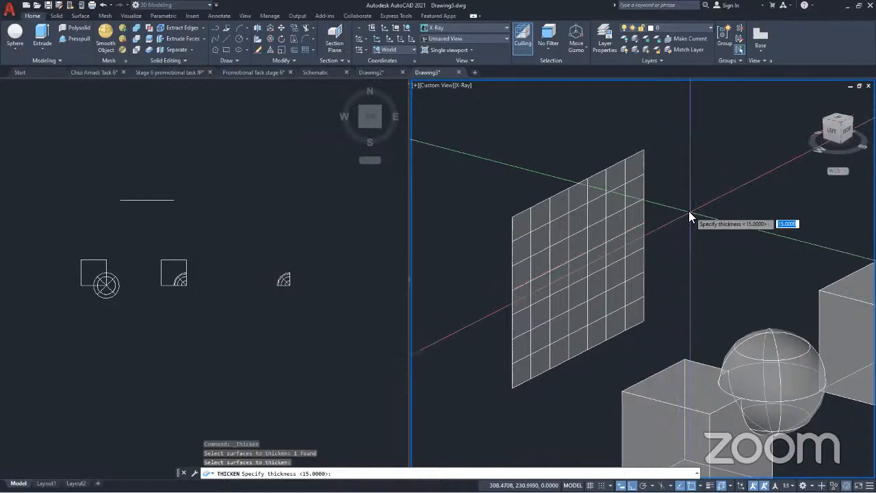
{"action": "type", "text": "25"}
{"action": "key", "text": "Return"}
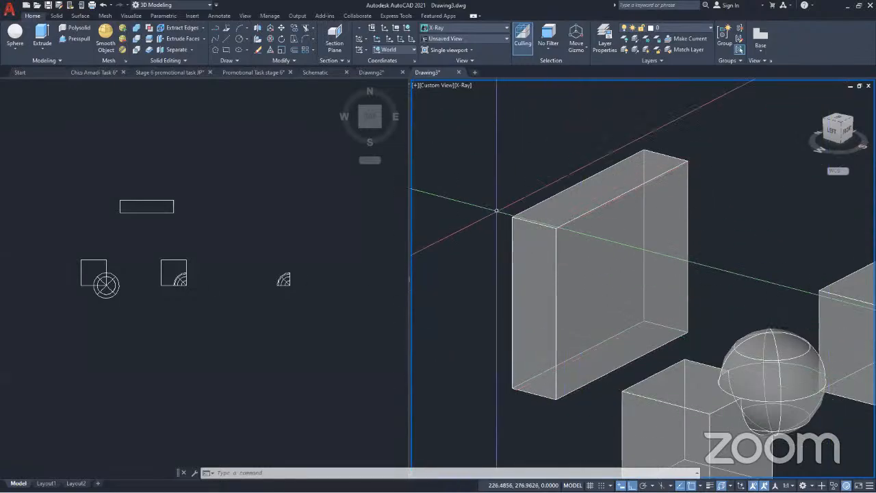
Examine the thickened block alongside the cube-and-sphere solids, highlighting the block and the subtracted cube
{"action": "scroll", "coordinate": [498, 196], "scroll_direction": "down", "scroll_amount": 5}
{"action": "left_click", "coordinate": [524, 240]}
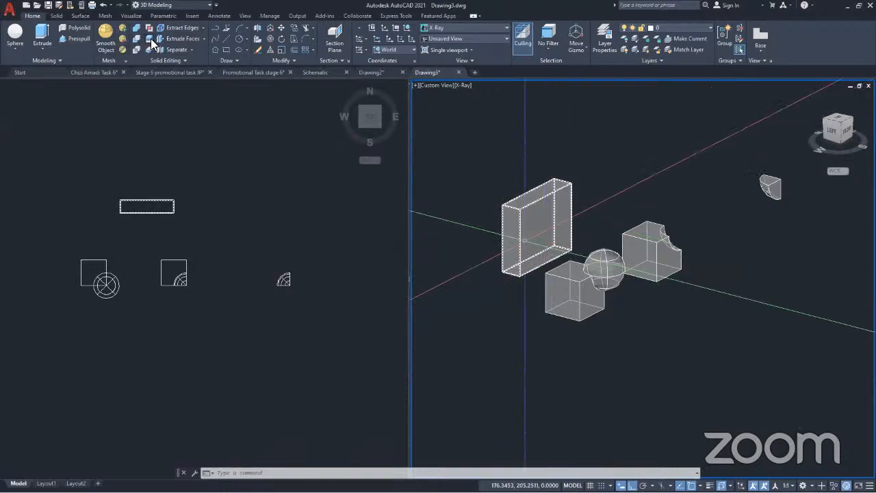
{"action": "scroll", "coordinate": [541, 260], "scroll_direction": "up", "scroll_amount": 4}
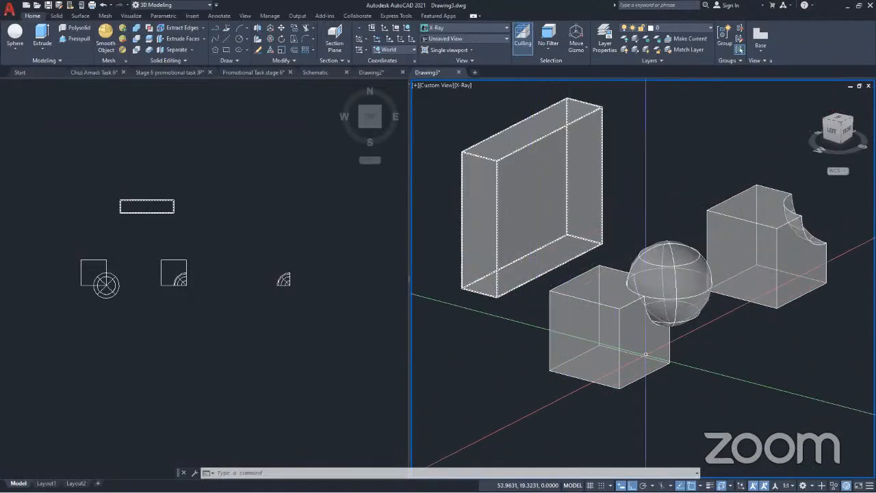
{"action": "scroll", "coordinate": [645, 354], "scroll_direction": "down", "scroll_amount": 2}
{"action": "middle_click_drag", "start_coordinate": [675, 340], "coordinate": [588, 357]}
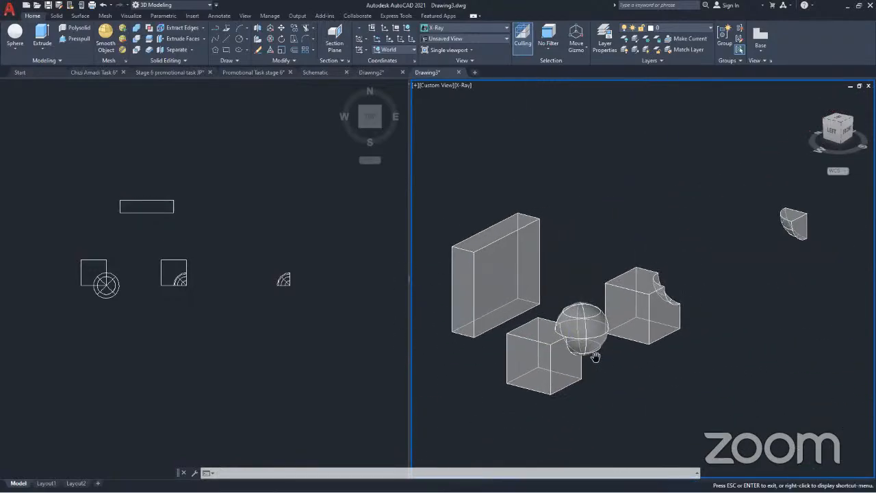
{"action": "scroll", "coordinate": [633, 325], "scroll_direction": "up", "scroll_amount": 5}
{"action": "scroll", "coordinate": [658, 316], "scroll_direction": "down", "scroll_amount": 2}
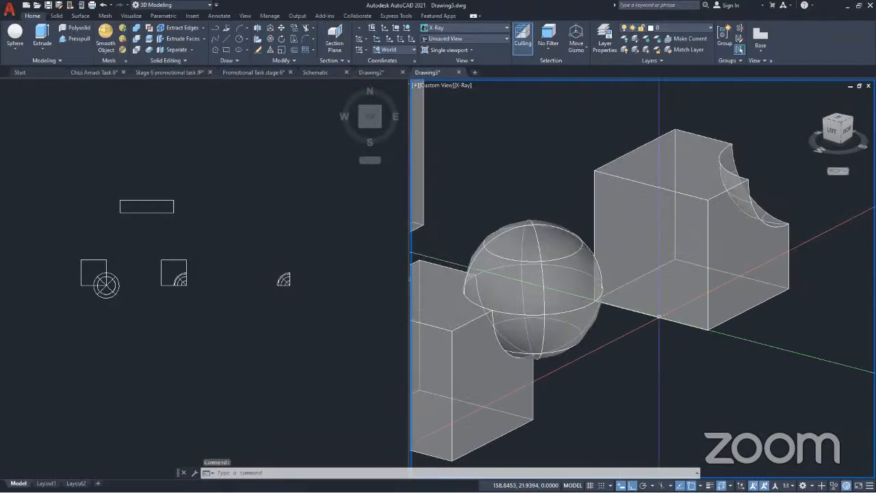
{"action": "left_click", "coordinate": [678, 214]}
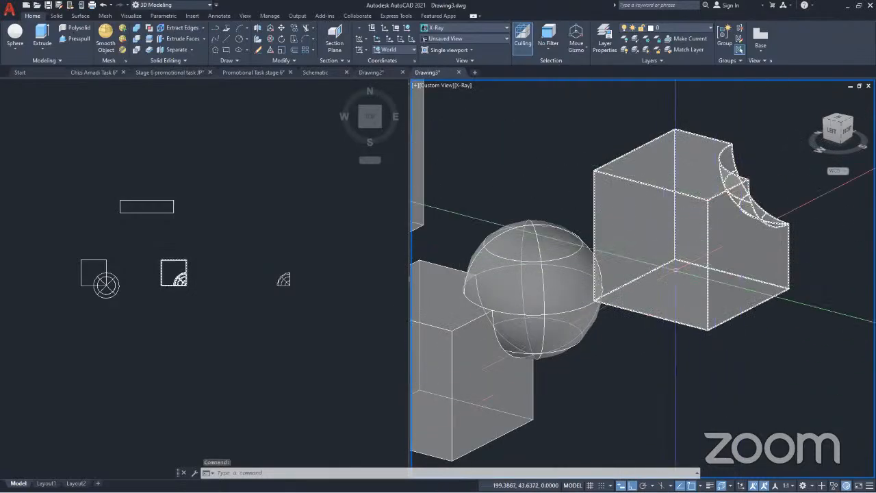
{"action": "key", "text": "Escape"}
{"action": "scroll", "coordinate": [725, 224], "scroll_direction": "down", "scroll_amount": 2}
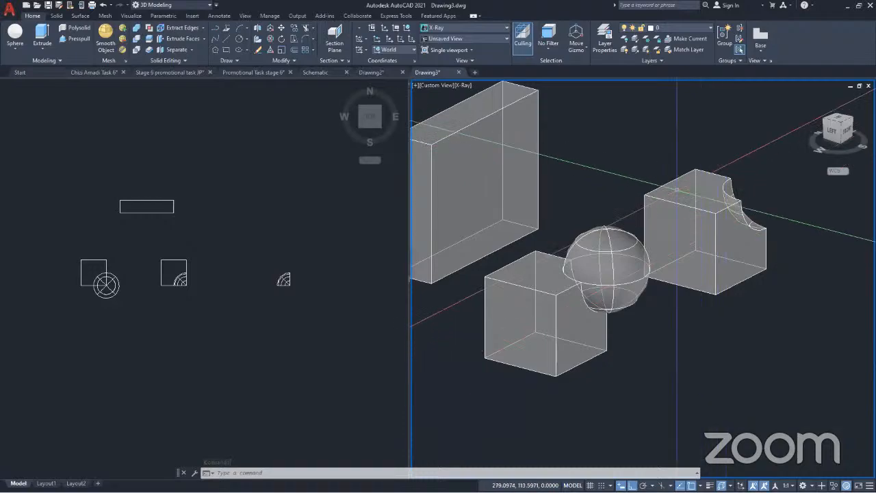
{"action": "middle_click_drag", "start_coordinate": [667, 212], "coordinate": [699, 231]}
{"action": "key", "text": "Escape"}
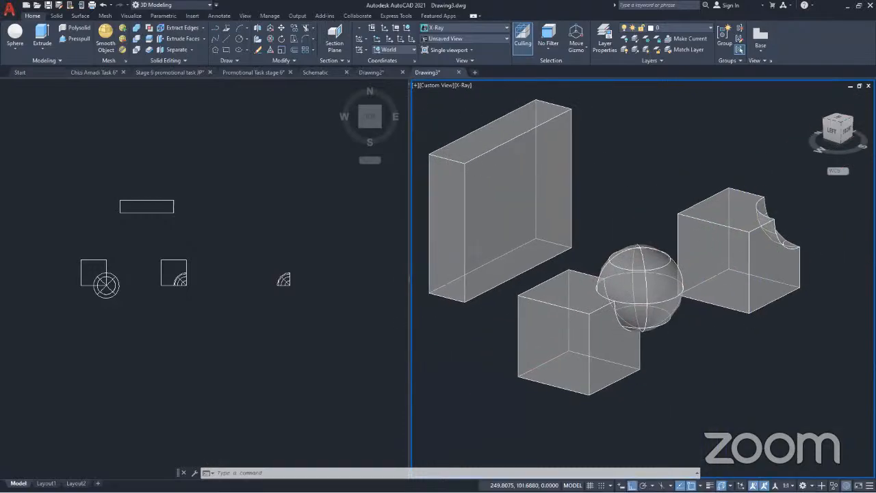
Examine the subtracted cube up close from a more frontal angle, with its spherical corner cut-out in view
{"action": "left_click", "coordinate": [698, 233]}
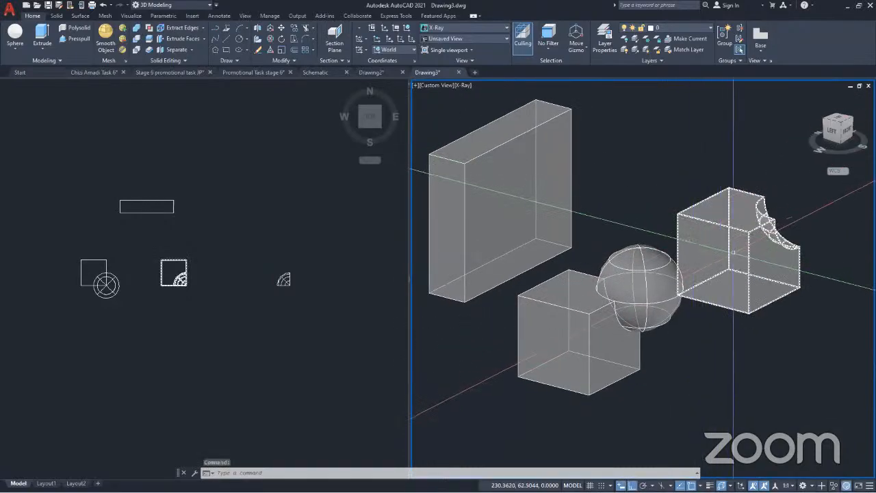
{"action": "key", "text": "Escape"}
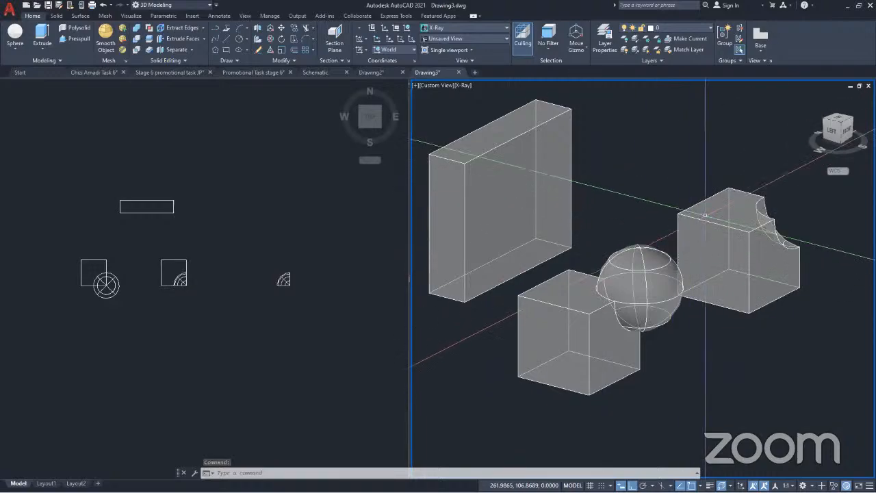
{"action": "scroll", "coordinate": [707, 236], "scroll_direction": "down", "scroll_amount": 2}
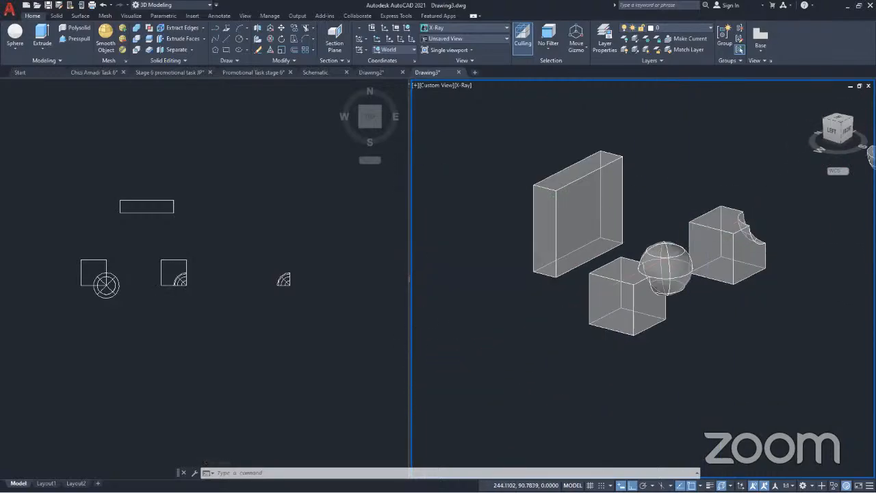
{"action": "middle_click_drag", "start_coordinate": [706, 239], "coordinate": [638, 250]}
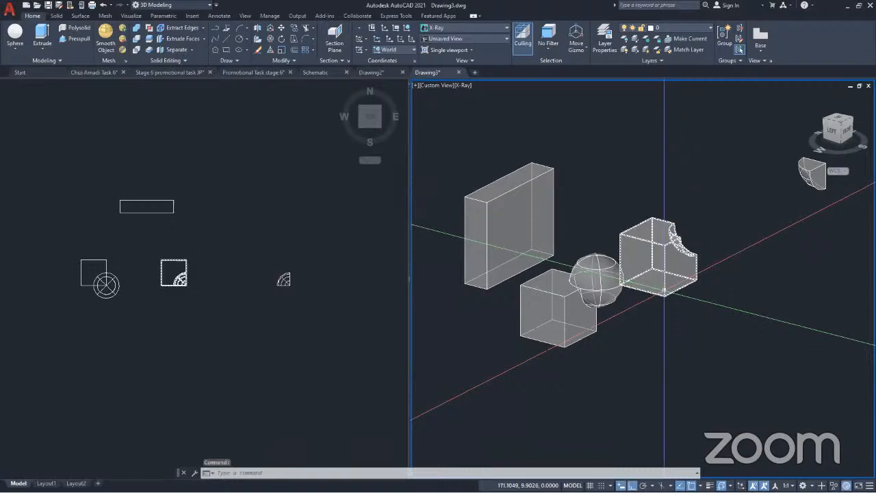
{"action": "middle_click_drag", "start_coordinate": [661, 293], "coordinate": [541, 308], "text": "shift"}
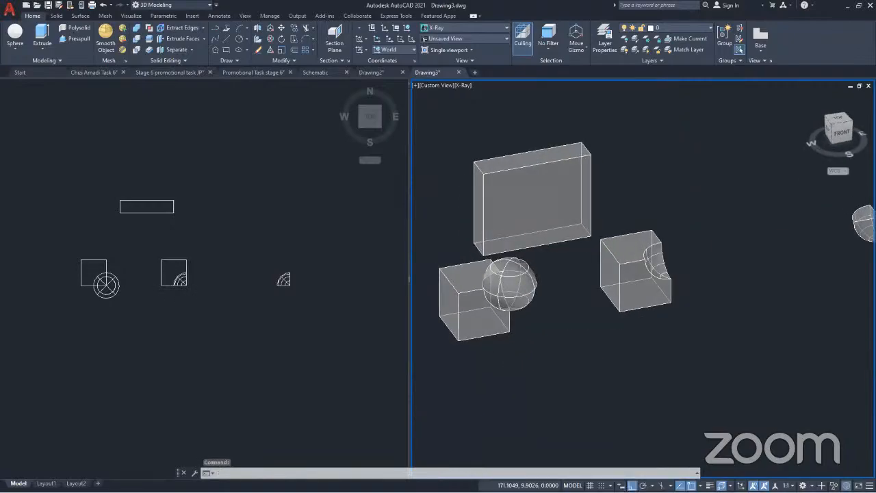
{"action": "left_click", "coordinate": [621, 274]}
{"action": "scroll", "coordinate": [668, 270], "scroll_direction": "up", "scroll_amount": 3}
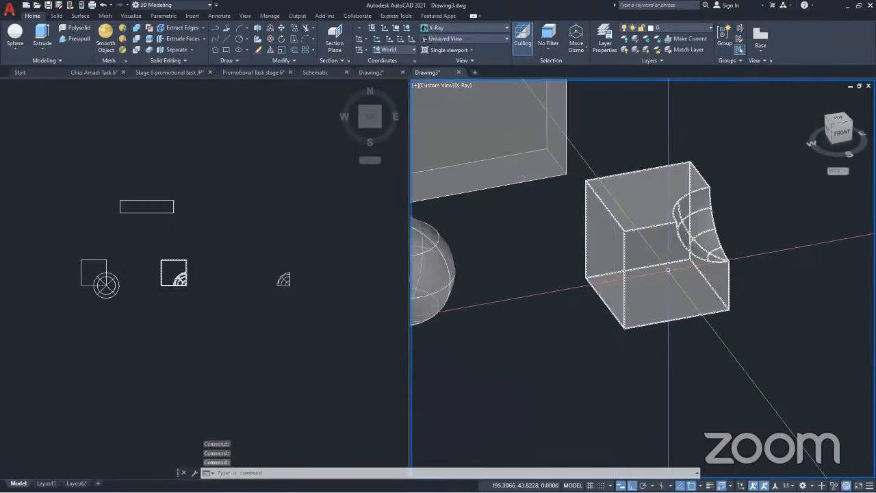
{"action": "key", "text": "Escape"}
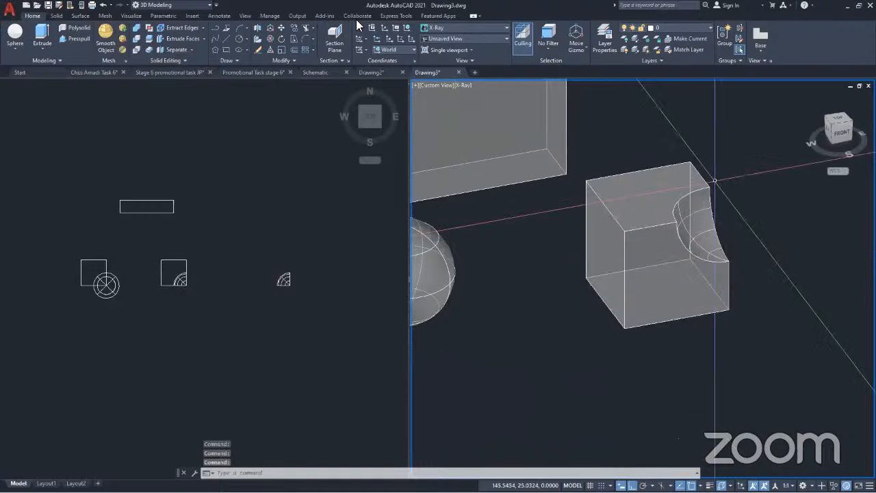
Start a Slice on the cube with the spherical corner cut-out, confirming it as the only object to slice
{"action": "left_click", "coordinate": [150, 42]}
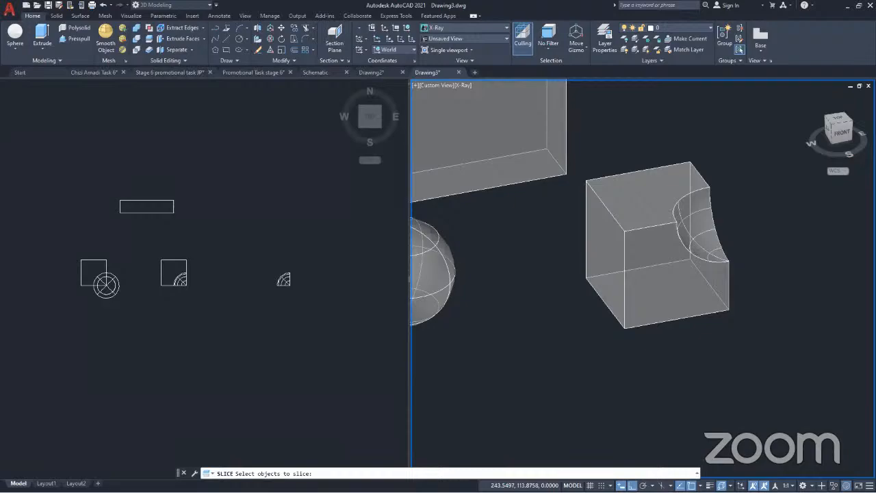
{"action": "left_click", "coordinate": [643, 267]}
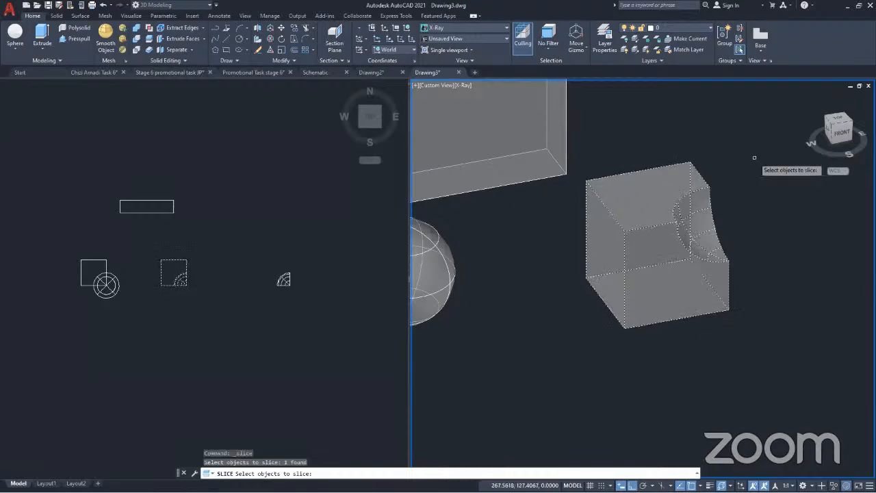
{"action": "key", "text": "Return"}
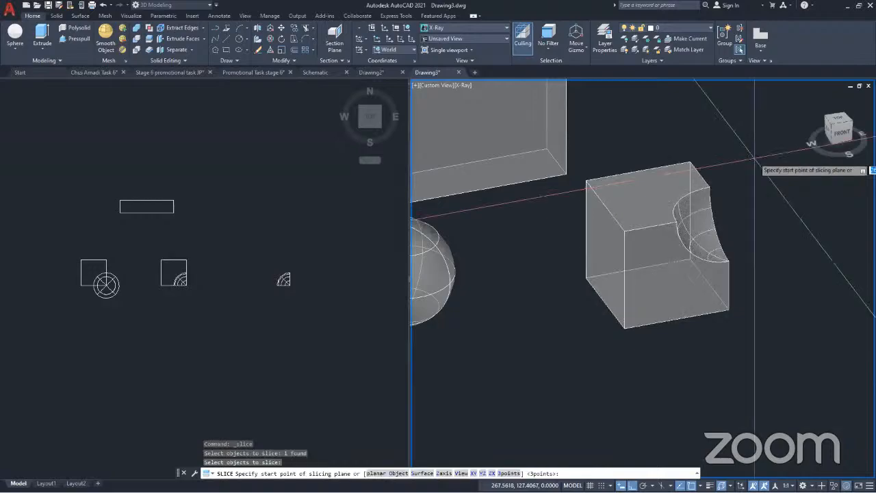
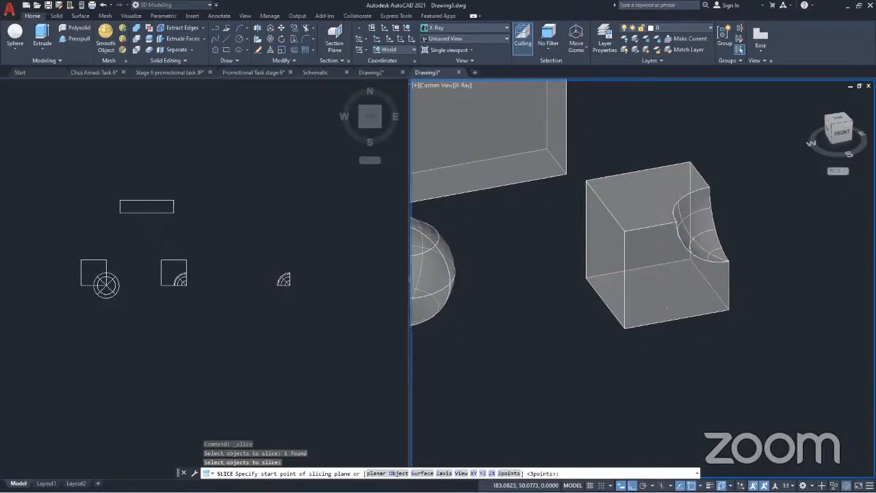
Slice the notched cube through the midpoints of its rear and front bottom edges, keeping only the plain half
{"action": "left_click", "coordinate": [674, 320]}
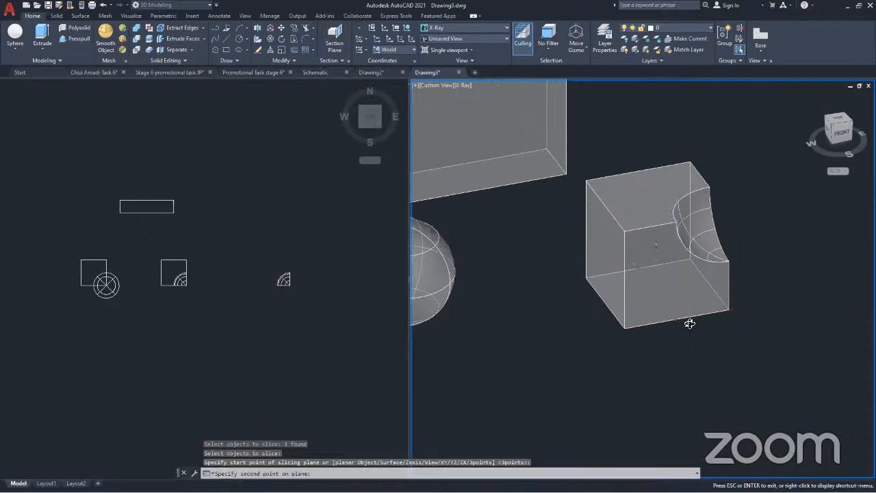
{"action": "middle_click_drag", "start_coordinate": [689, 323], "coordinate": [747, 321], "text": "shift"}
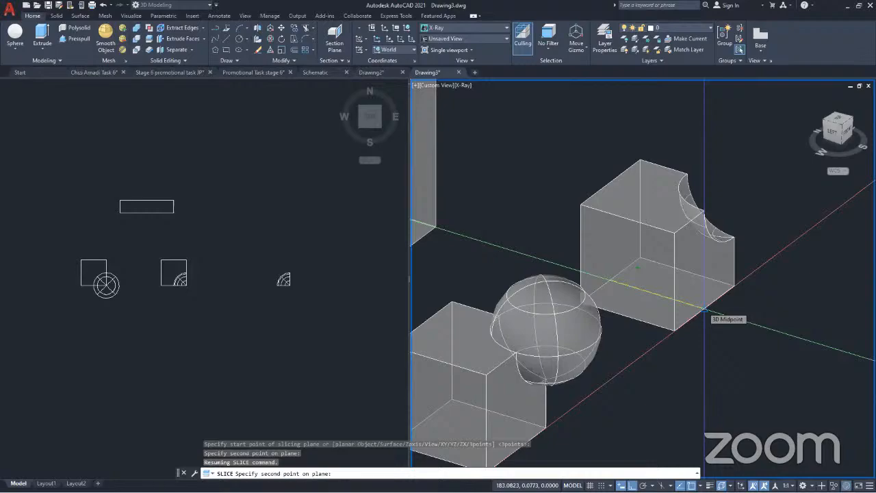
{"action": "left_click", "coordinate": [704, 309]}
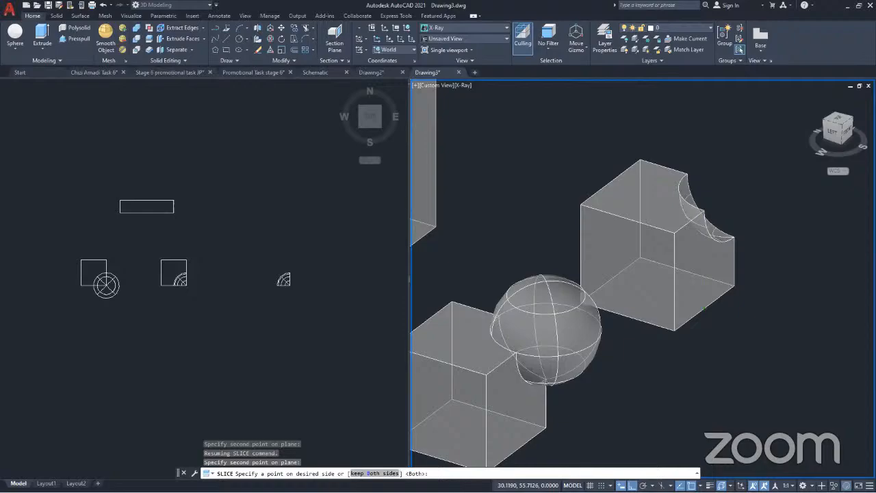
{"action": "left_click", "coordinate": [658, 288]}
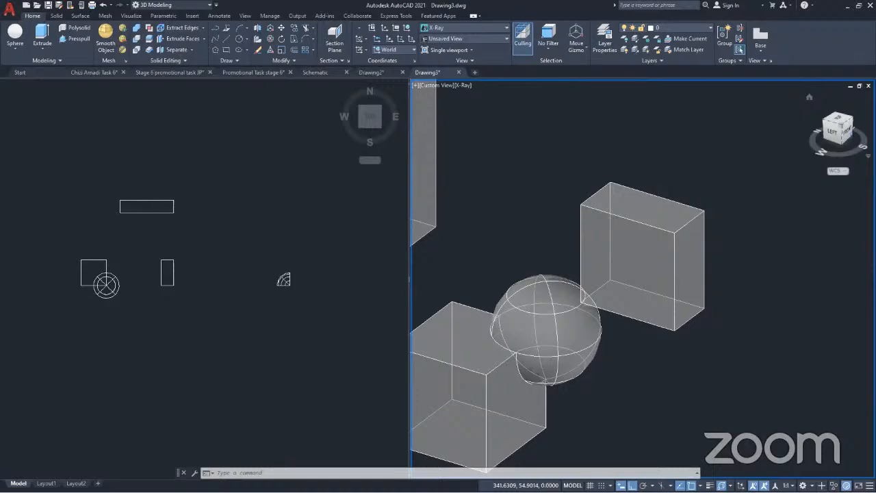
Undo the slice that kept only one half of the notched cube
{"action": "left_click", "coordinate": [663, 231]}
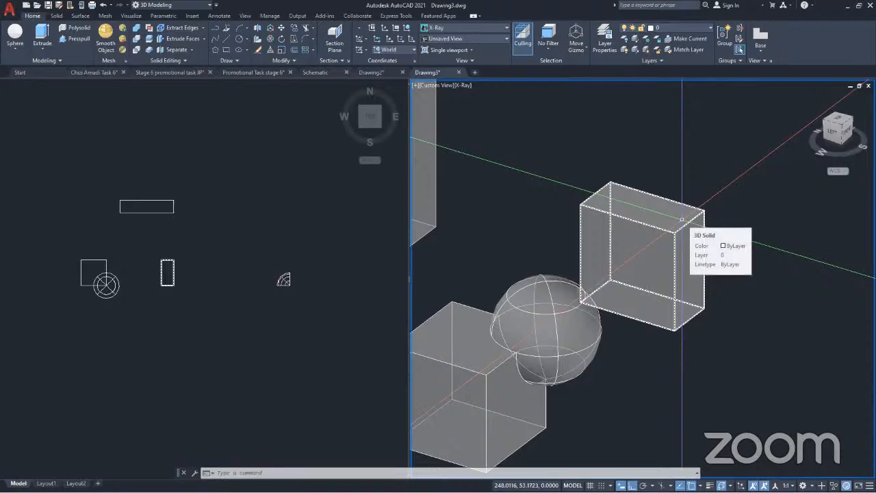
{"action": "key", "text": "Escape"}
{"action": "key", "text": "ctrl+z"}
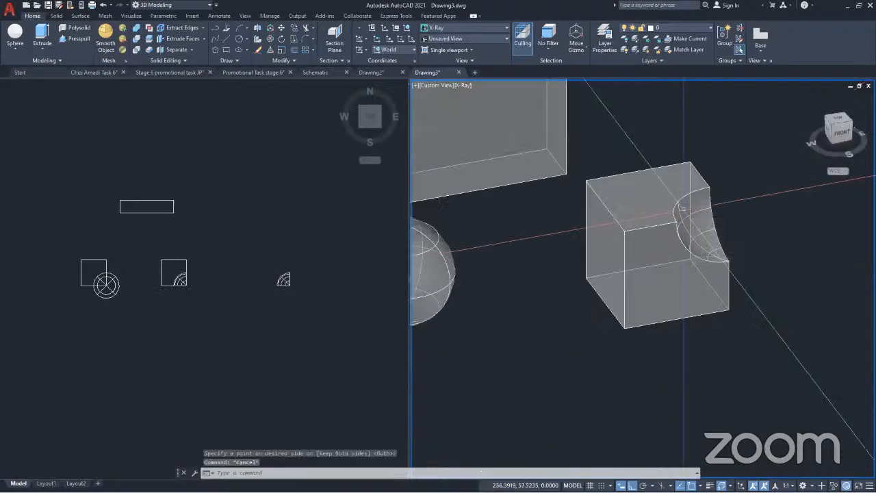
{"action": "key", "text": "Escape"}
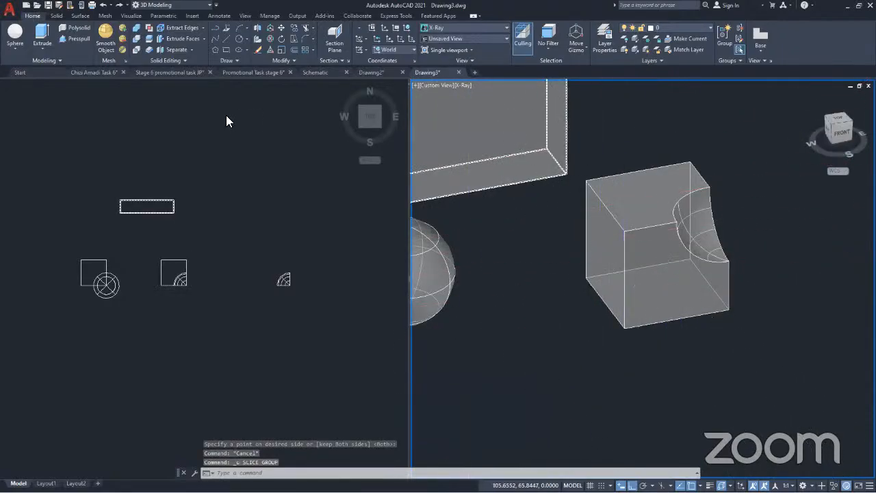
Slice the notched cube again through the midpoints of its rear and front bottom edges, keeping both sides
{"action": "left_click", "coordinate": [683, 238]}
{"action": "key", "text": "Escape"}
{"action": "left_click", "coordinate": [481, 162]}
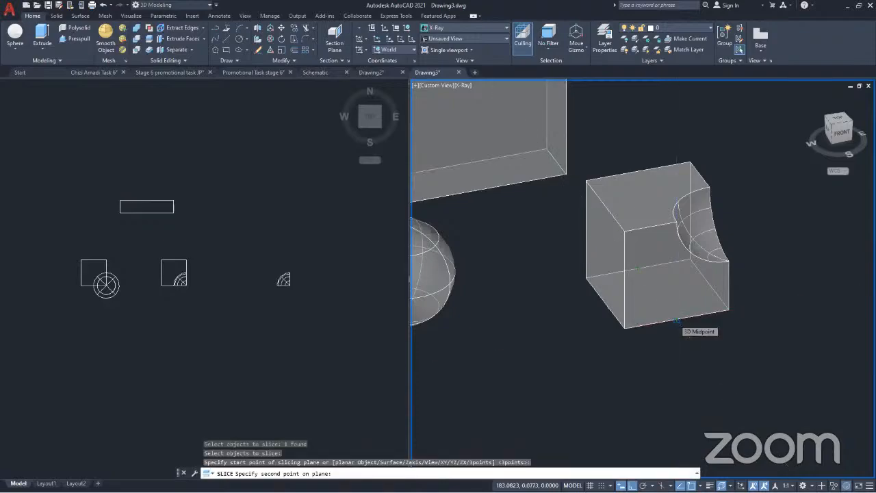
{"action": "left_click", "coordinate": [676, 320]}
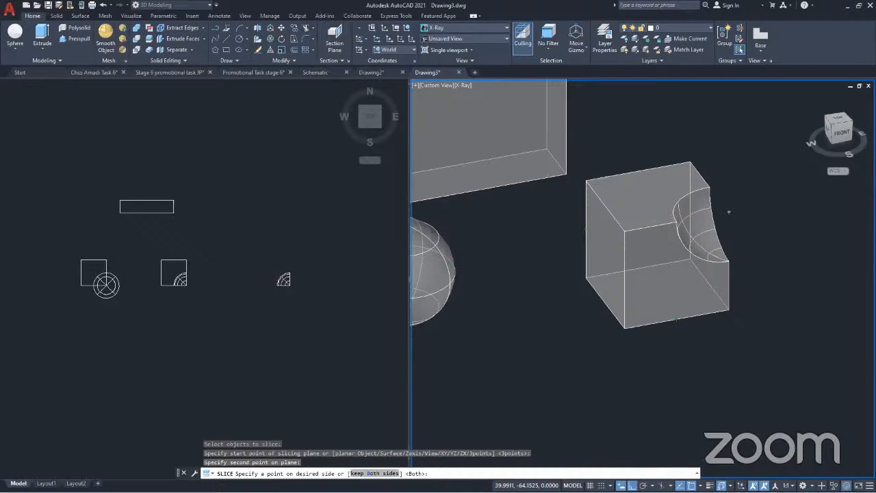
{"action": "left_click", "coordinate": [374, 473]}
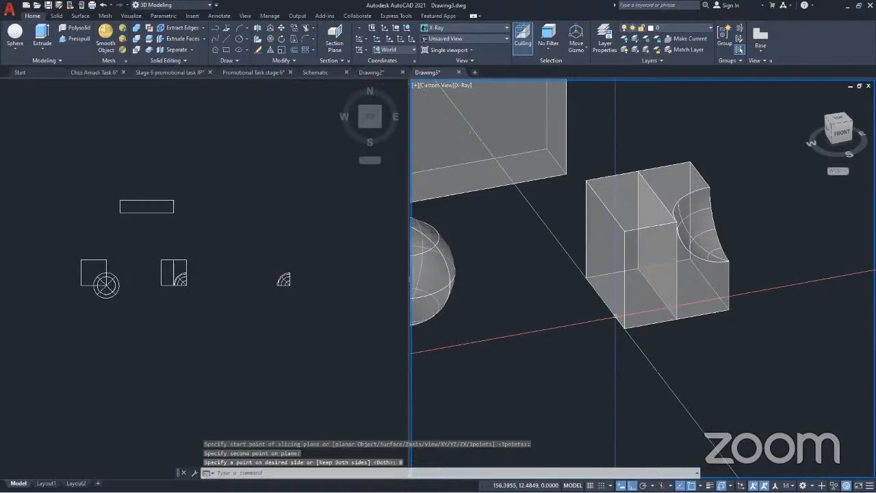
Move the plain half of the sliced cube along the X axis, away from the half with the spherical cut-out
{"action": "middle_click_drag", "start_coordinate": [615, 316], "coordinate": [656, 306], "text": "shift"}
{"action": "left_click", "coordinate": [671, 251]}
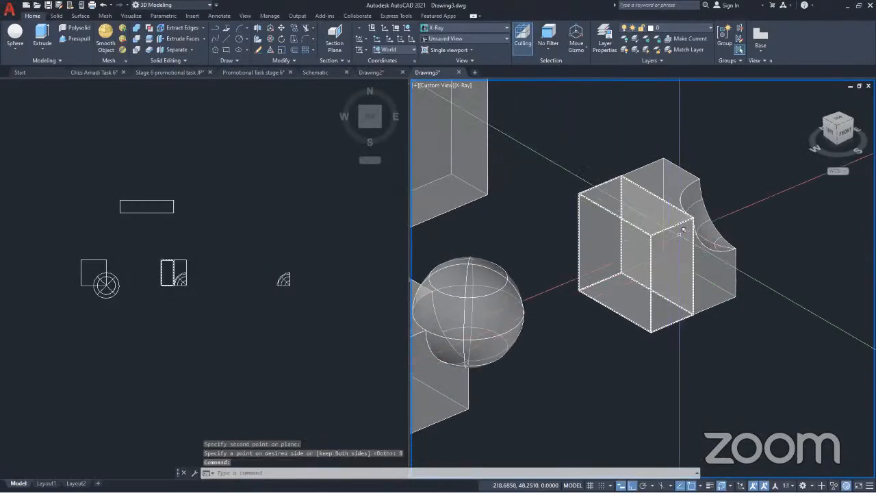
{"action": "left_click", "coordinate": [651, 262]}
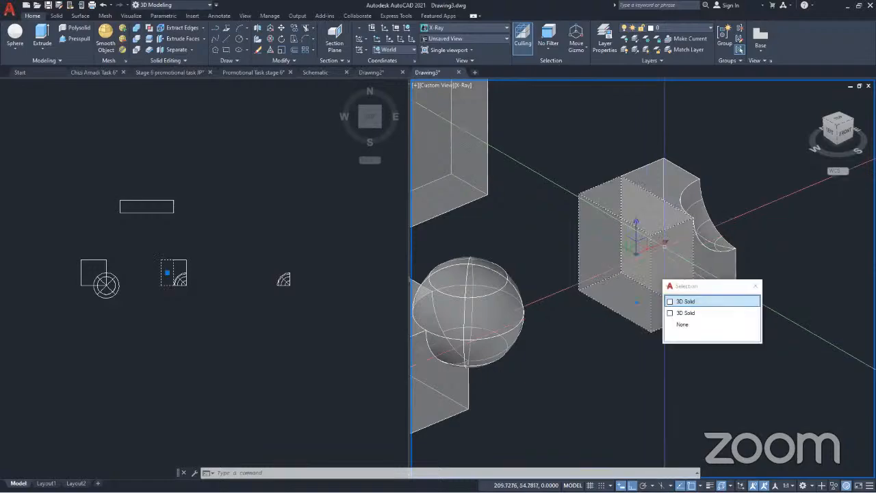
{"action": "left_click", "coordinate": [674, 299]}
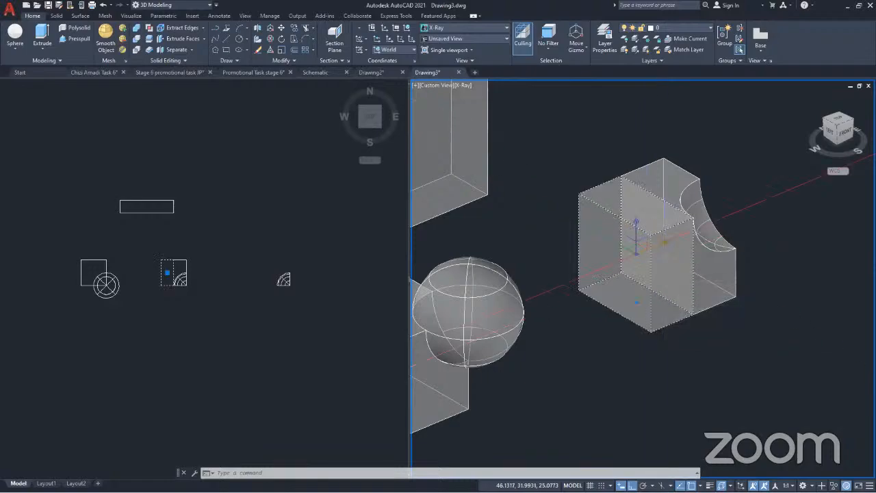
{"action": "left_click", "coordinate": [617, 253]}
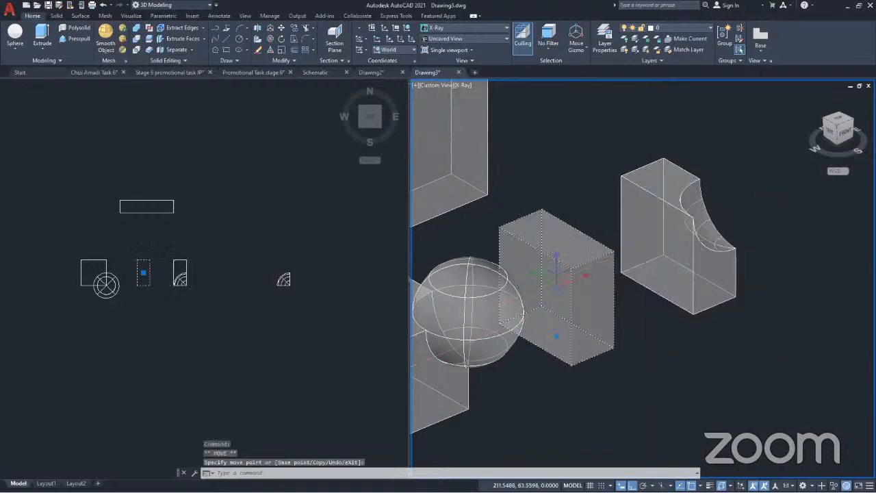
{"action": "key", "text": "Escape"}
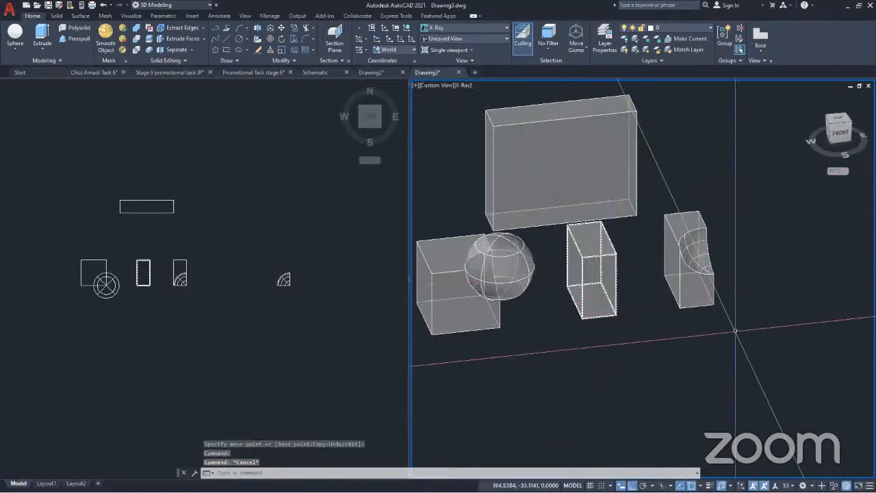
{"action": "key", "text": "Escape"}
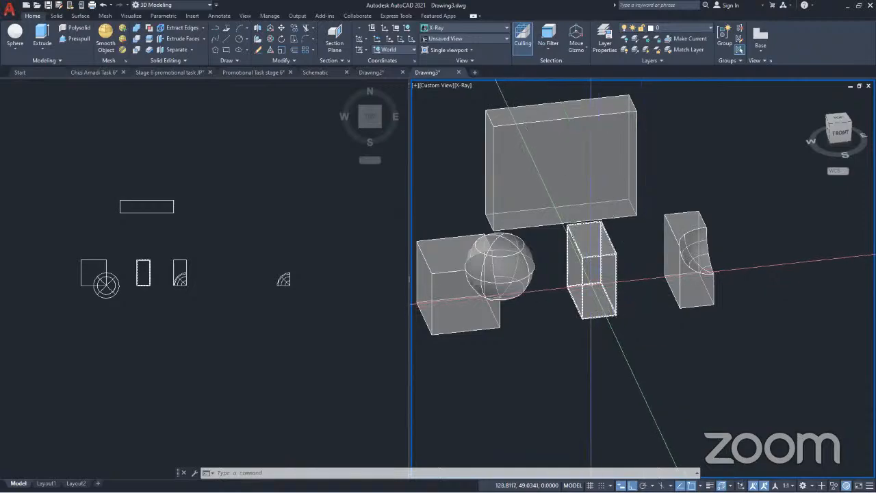
Undo the move of the plain half and the slice of the notched cube
{"action": "key", "text": "ctrl+z"}
{"action": "key", "text": "ctrl+z"}
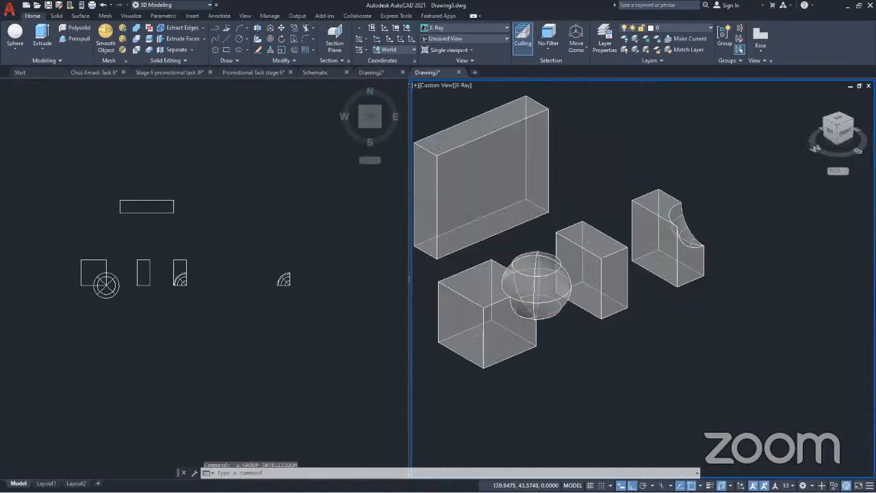
{"action": "key", "text": "ctrl+z"}
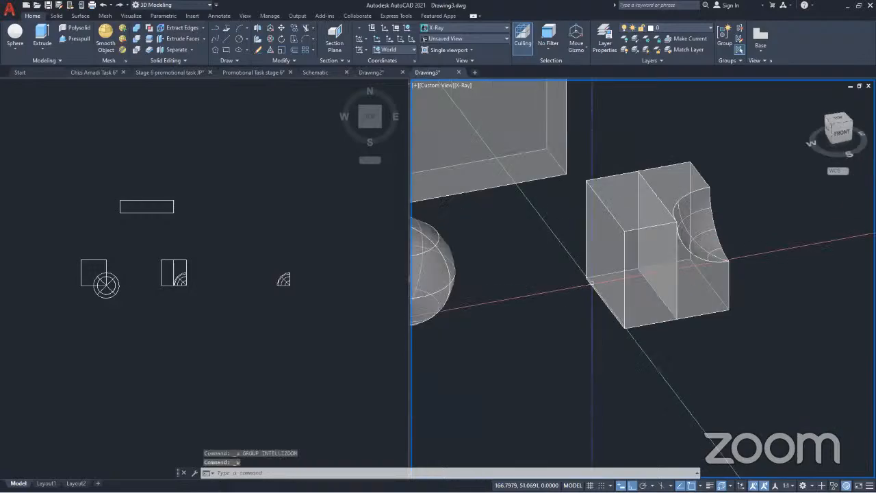
{"action": "key", "text": "ctrl+z"}
{"action": "key", "text": "ctrl+z"}
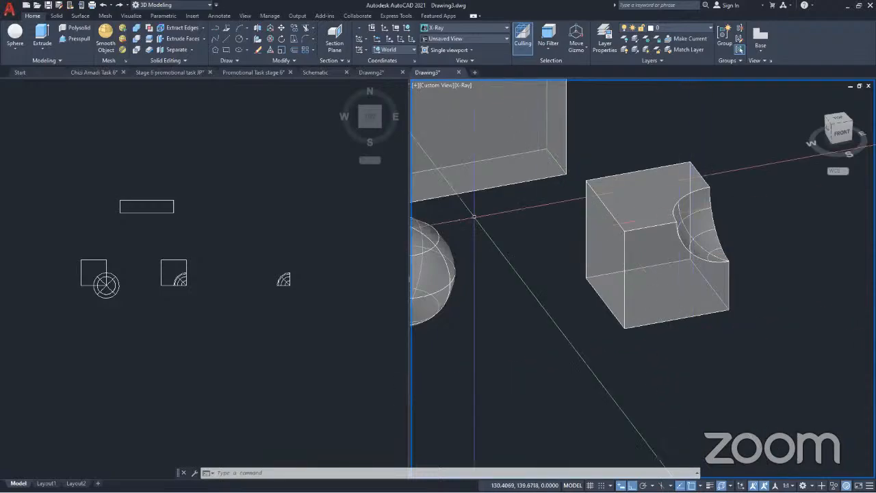
Slice the restored notched cube in two through the midpoints of its rear and front bottom edges, keeping both sides
{"action": "left_click", "coordinate": [149, 38]}
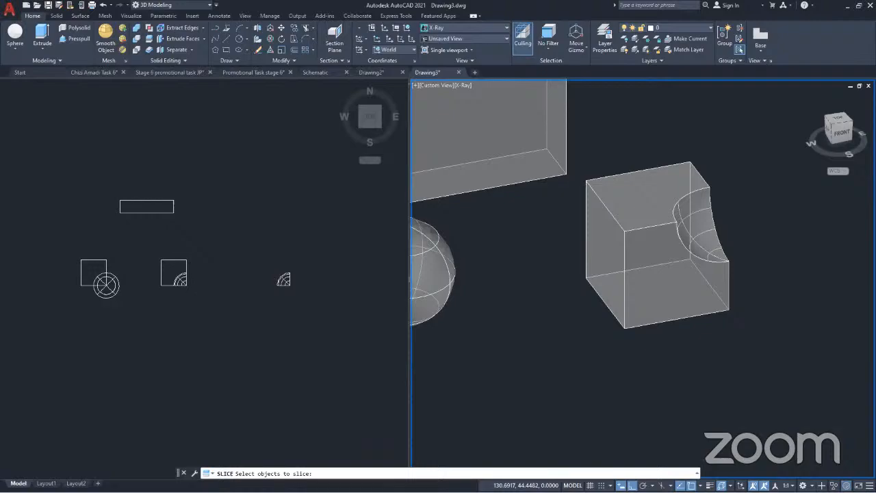
{"action": "key", "text": "Return"}
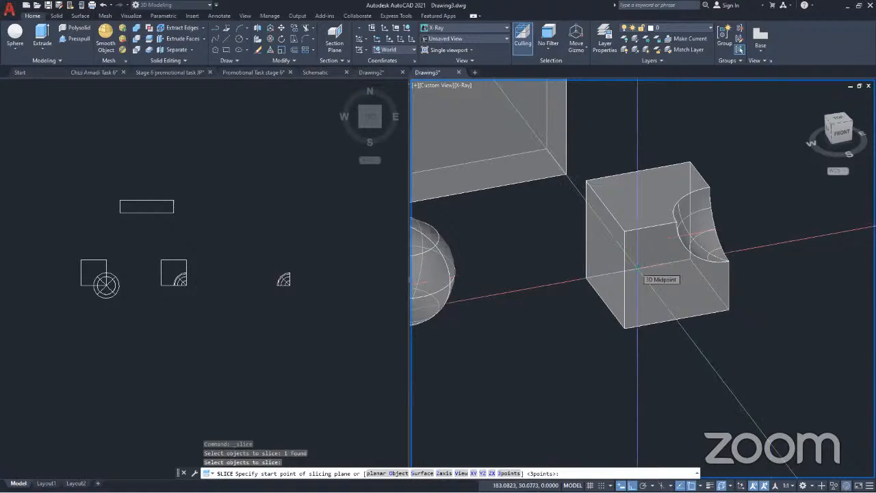
{"action": "left_click", "coordinate": [637, 271]}
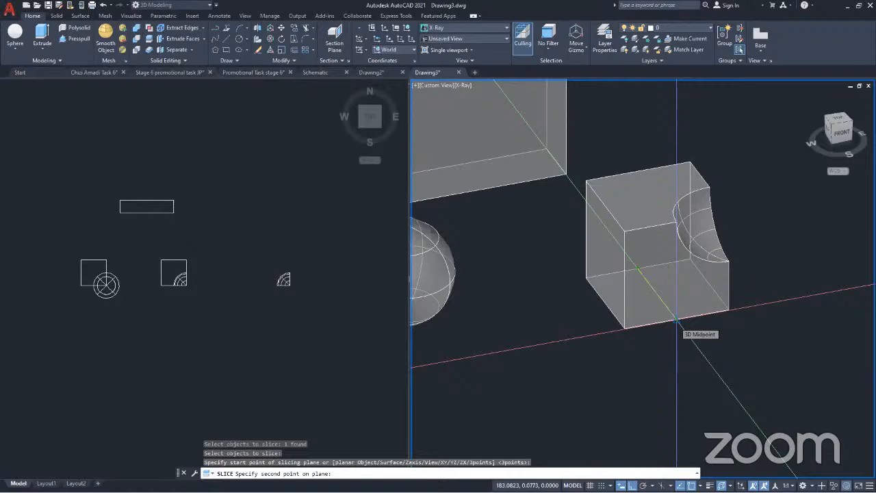
{"action": "left_click", "coordinate": [676, 319]}
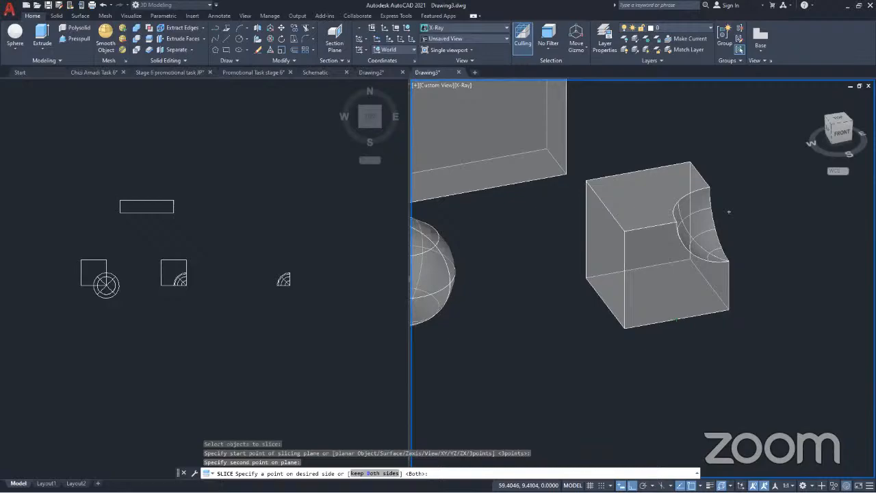
{"action": "type", "text": "B"}
{"action": "key", "text": "Return"}
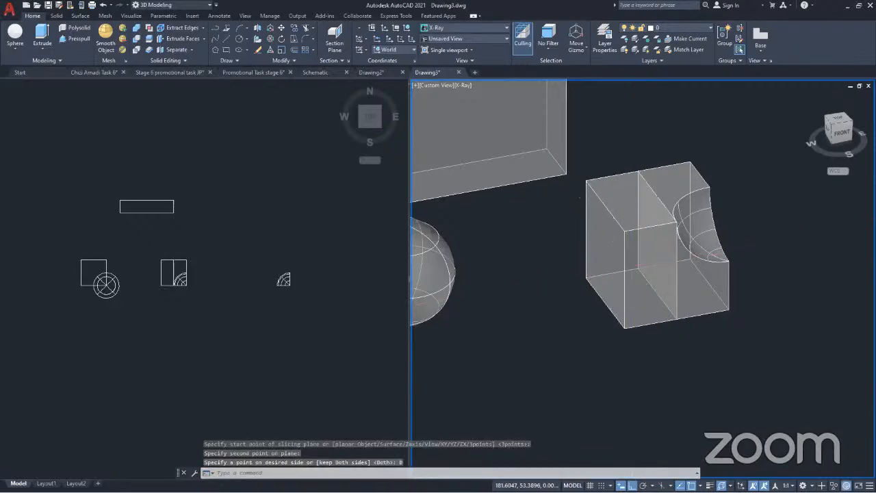
Separate the halves by moving the plain half along the X axis toward the cube-and-sphere union
{"action": "left_click", "coordinate": [630, 299]}
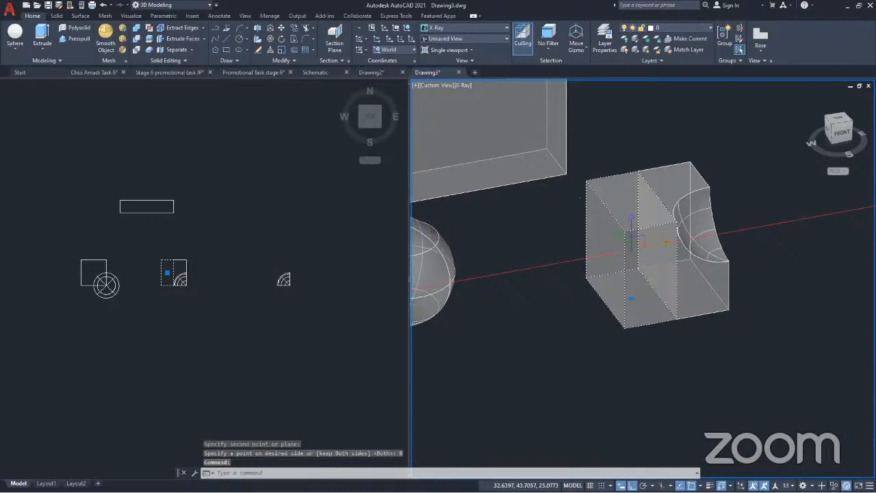
{"action": "left_click_drag", "start_coordinate": [667, 243], "coordinate": [573, 262]}
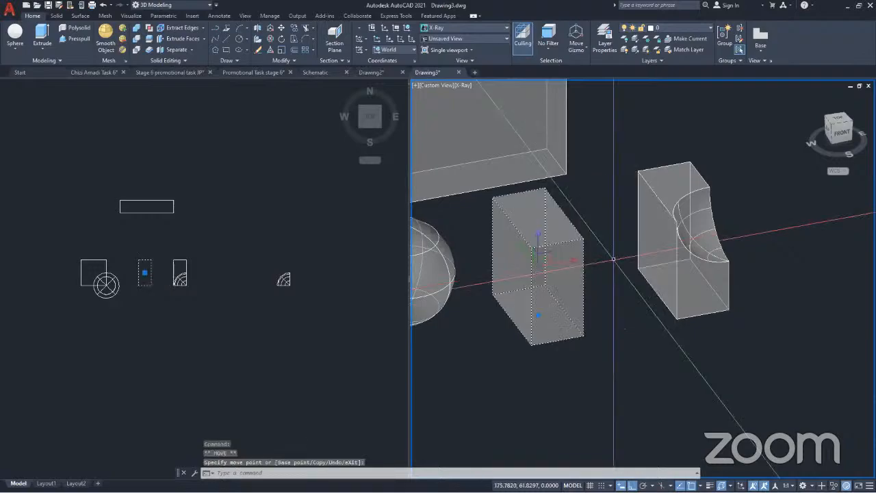
{"action": "key", "text": "Escape"}
Examine the separated halves alongside the other solids from the front, left and back
{"action": "scroll", "coordinate": [616, 258], "scroll_direction": "down", "scroll_amount": 6}
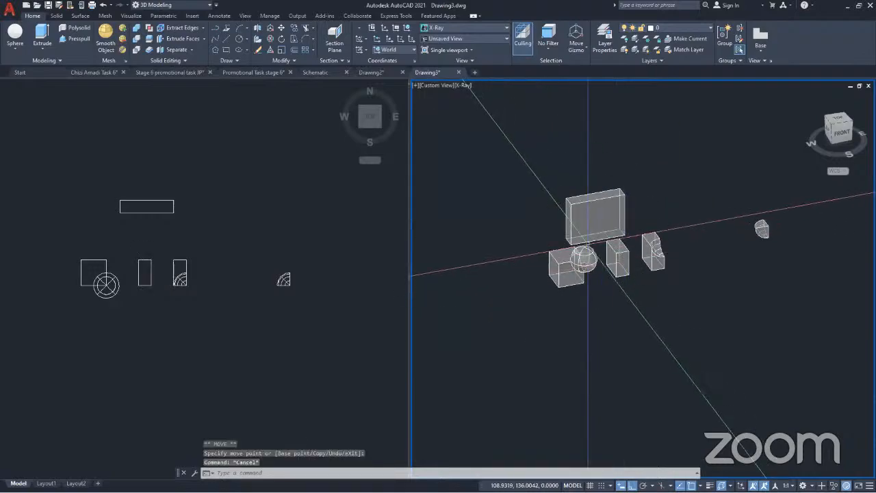
{"action": "scroll", "coordinate": [592, 230], "scroll_direction": "up", "scroll_amount": 5}
{"action": "middle_click_drag", "start_coordinate": [593, 233], "coordinate": [626, 247]}
{"action": "scroll", "coordinate": [627, 247], "scroll_direction": "down", "scroll_amount": 3}
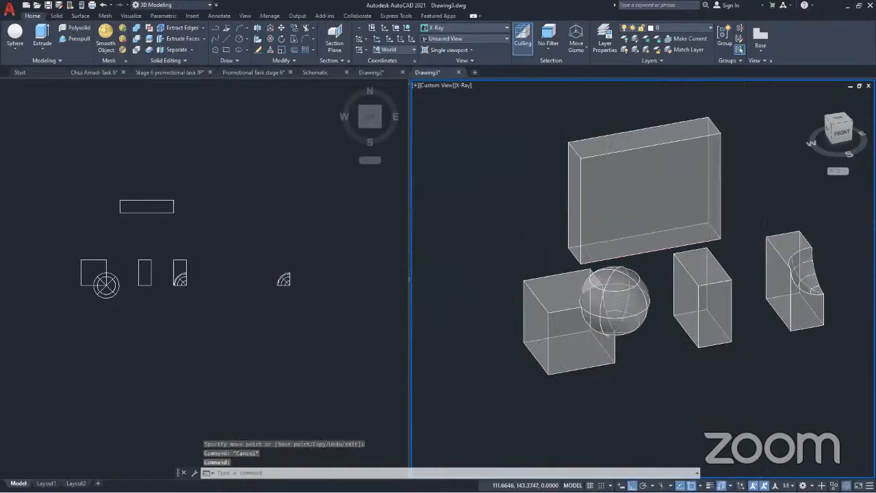
{"action": "middle_click_drag", "start_coordinate": [609, 332], "coordinate": [728, 327], "text": "shift"}
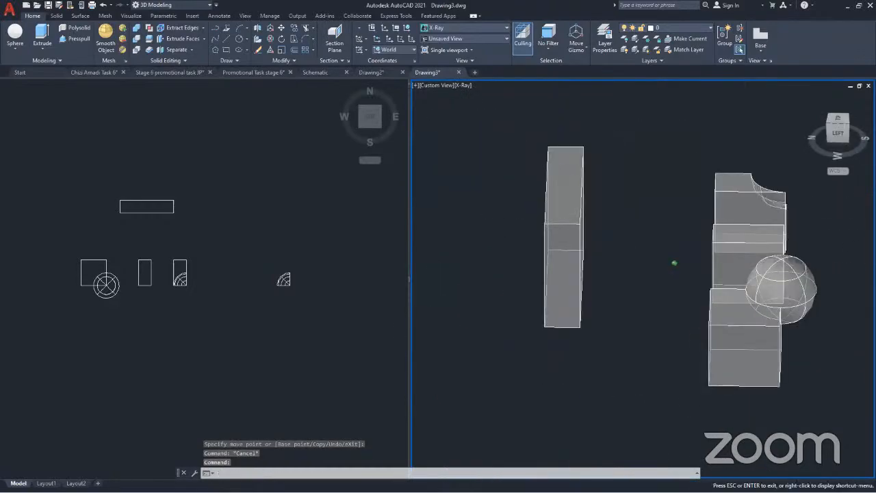
{"action": "scroll", "coordinate": [523, 258], "scroll_direction": "down", "scroll_amount": 6}
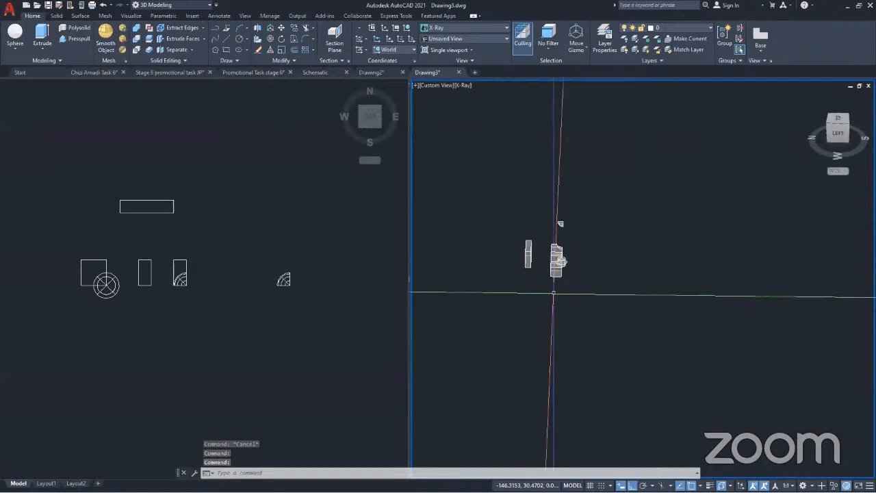
{"action": "middle_click_drag", "start_coordinate": [554, 293], "coordinate": [691, 294], "text": "shift"}
{"action": "scroll", "coordinate": [527, 234], "scroll_direction": "up", "scroll_amount": 8}
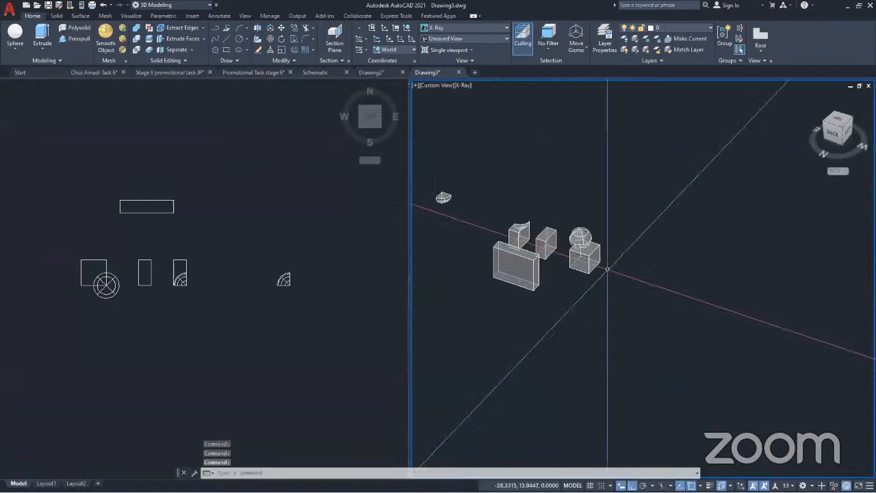
Slice the united cube and sphere through the midpoints of the cube's opposite bottom side edges, keeping both sides
{"action": "left_click", "coordinate": [507, 210]}
{"action": "key", "text": "Escape"}
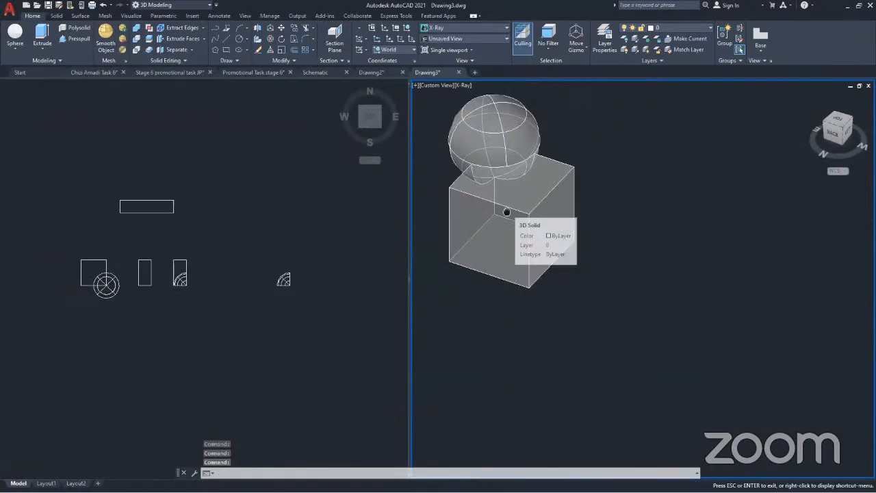
{"action": "middle_click_drag", "start_coordinate": [507, 212], "coordinate": [604, 250]}
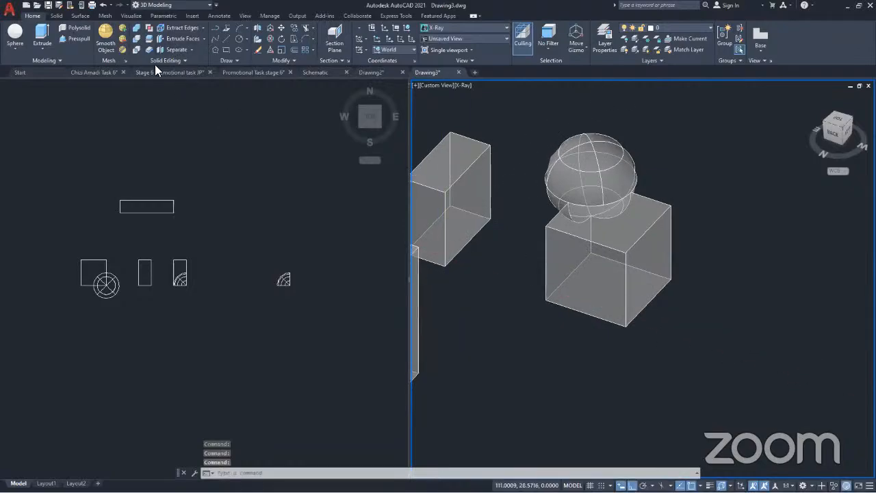
{"action": "left_click", "coordinate": [565, 309]}
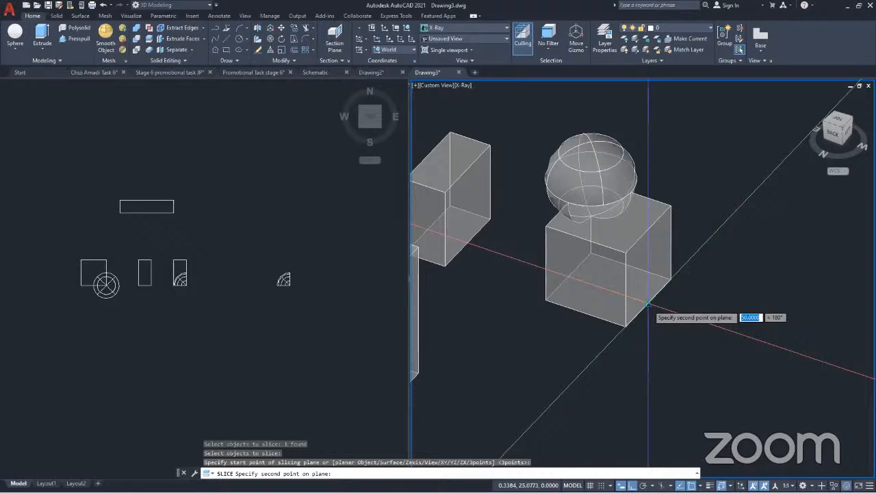
{"action": "left_click", "coordinate": [647, 303]}
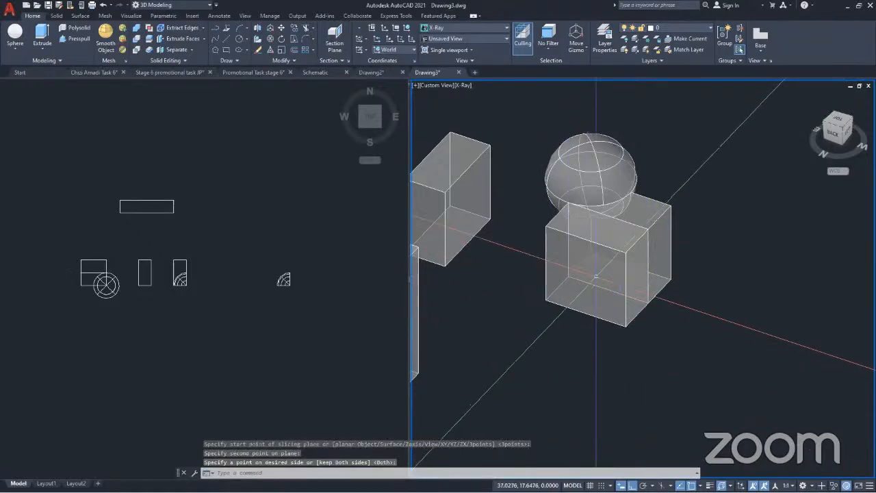
Undo the last slice and slice the united cube and sphere again through the cube's opposite bottom side edges, keeping only the sphere side
{"action": "left_click", "coordinate": [609, 269]}
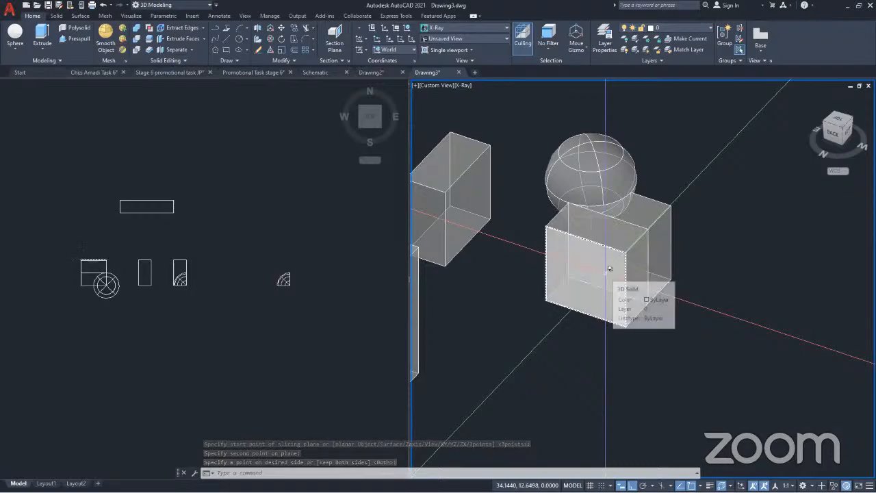
{"action": "key", "text": "ctrl+z"}
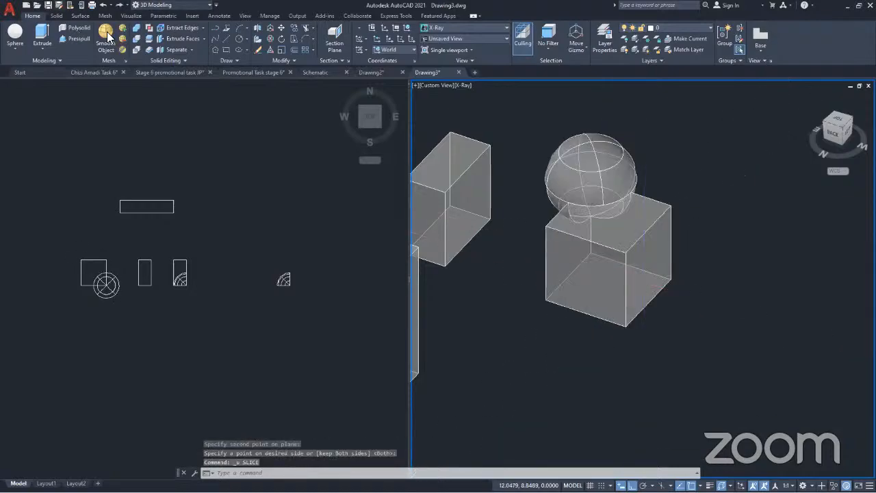
{"action": "left_click", "coordinate": [149, 39]}
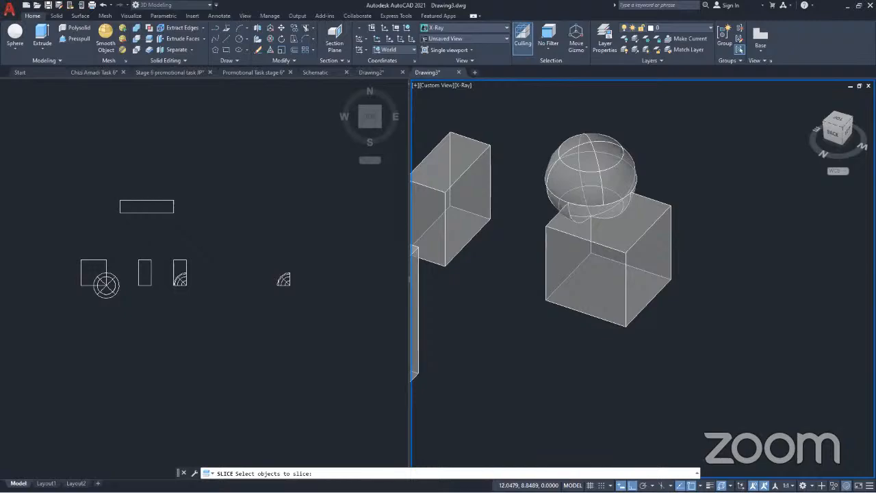
{"action": "left_click", "coordinate": [573, 270]}
{"action": "key", "text": "Return"}
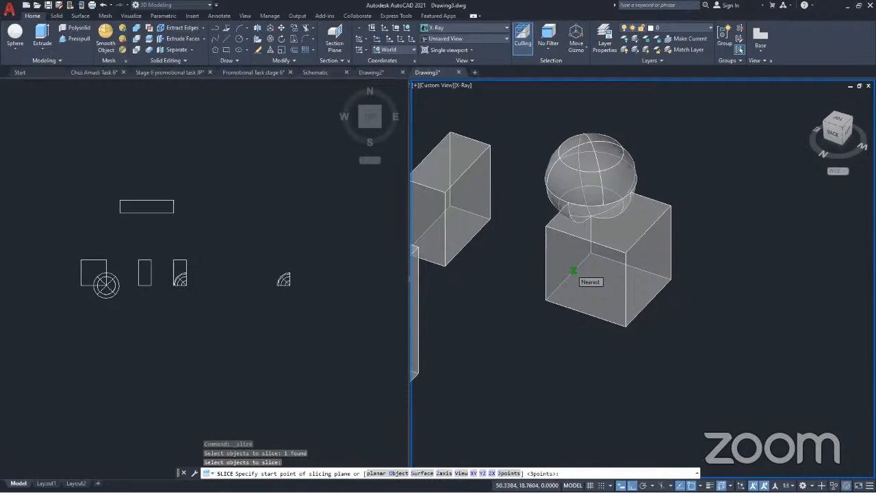
{"action": "left_click", "coordinate": [573, 270]}
{"action": "left_click", "coordinate": [648, 303]}
{"action": "left_click", "coordinate": [606, 272]}
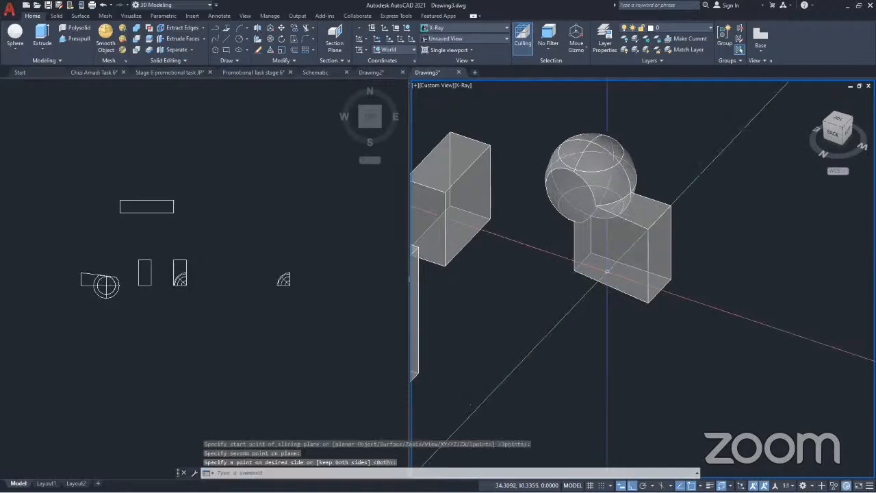
Check the geometric validity of the large thickened slab with the solid body Check command
{"action": "scroll", "coordinate": [644, 249], "scroll_direction": "down", "scroll_amount": 2}
{"action": "middle_click_drag", "start_coordinate": [647, 262], "coordinate": [602, 308], "text": "shift"}
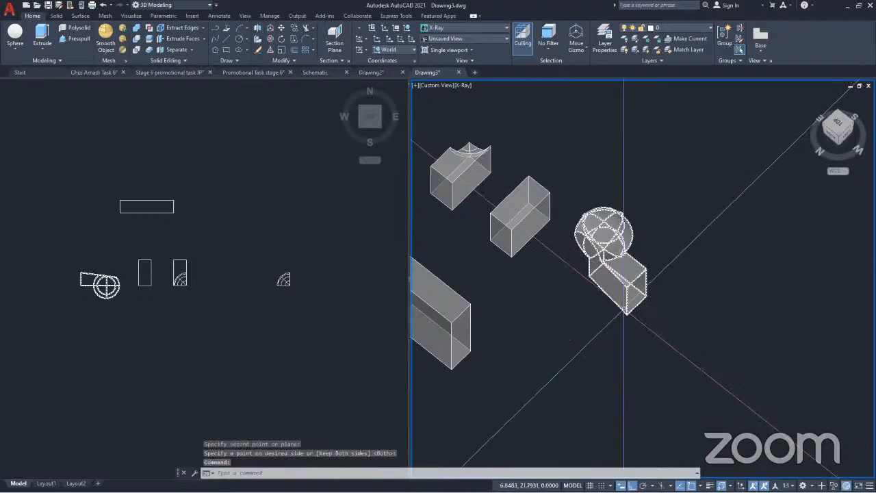
{"action": "scroll", "coordinate": [624, 316], "scroll_direction": "up", "scroll_amount": 3}
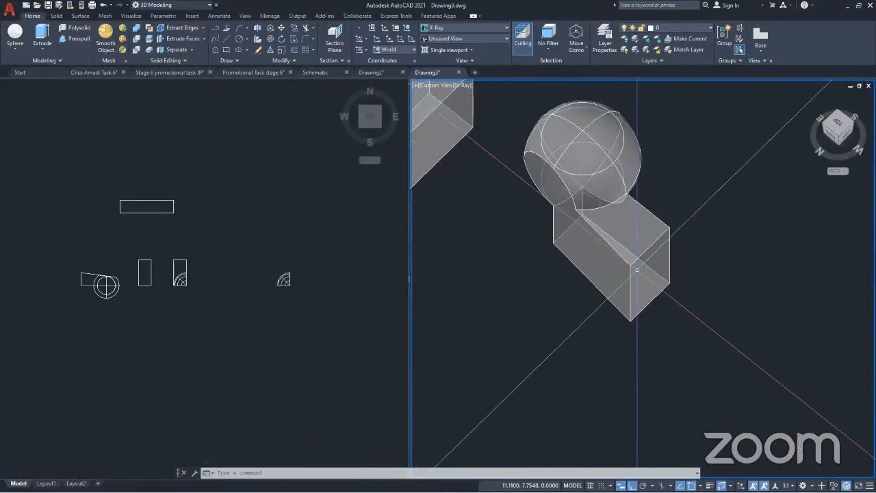
{"action": "scroll", "coordinate": [660, 234], "scroll_direction": "down", "scroll_amount": 8}
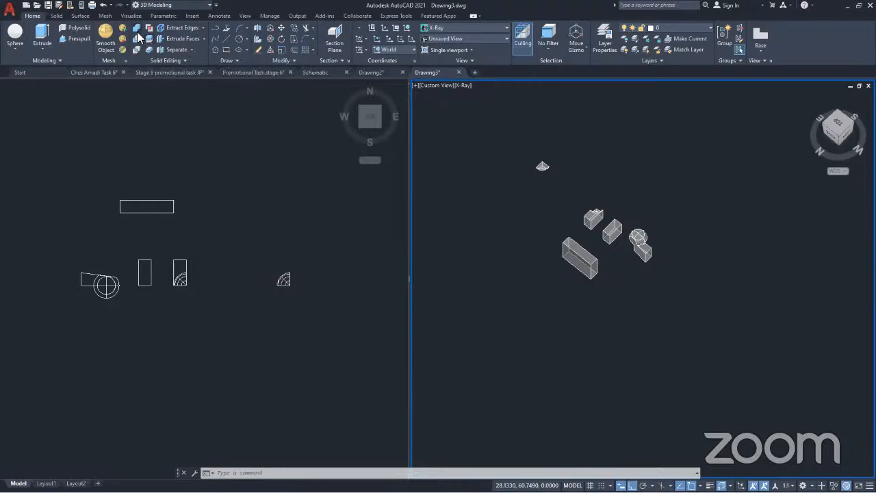
{"action": "left_click", "coordinate": [191, 50]}
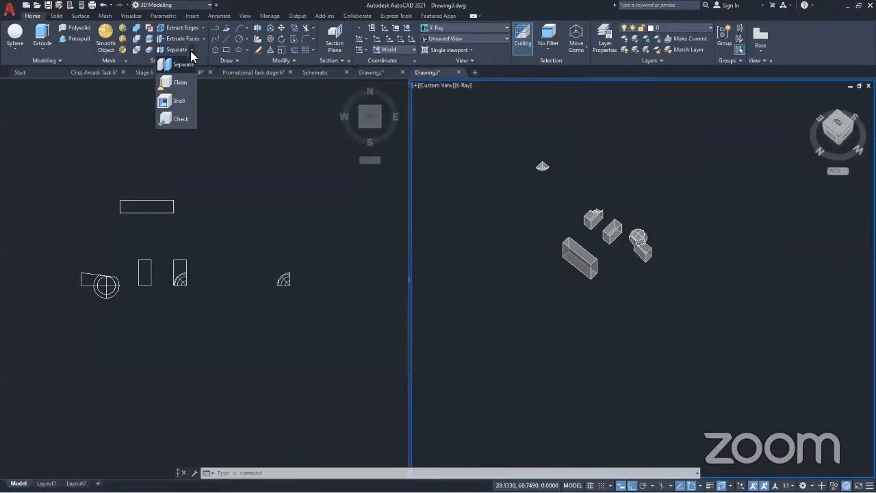
{"action": "left_click", "coordinate": [176, 120]}
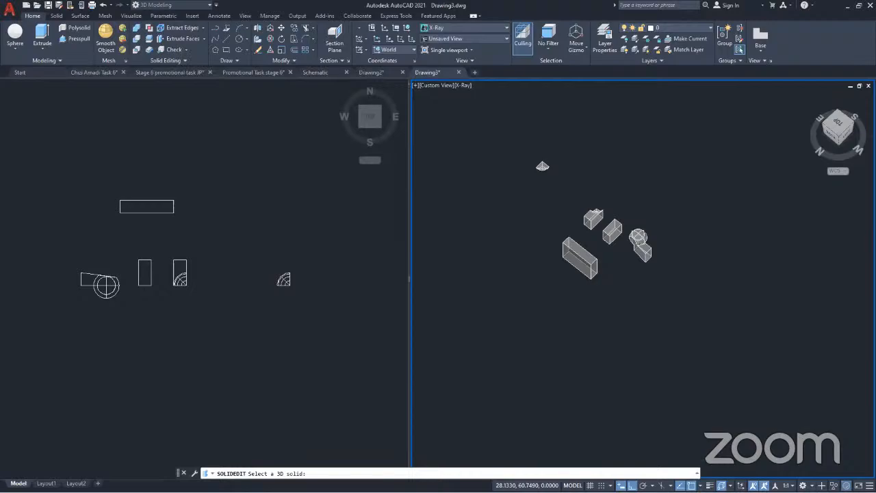
{"action": "left_click", "coordinate": [561, 248]}
{"action": "scroll", "coordinate": [561, 247], "scroll_direction": "up", "scroll_amount": 5}
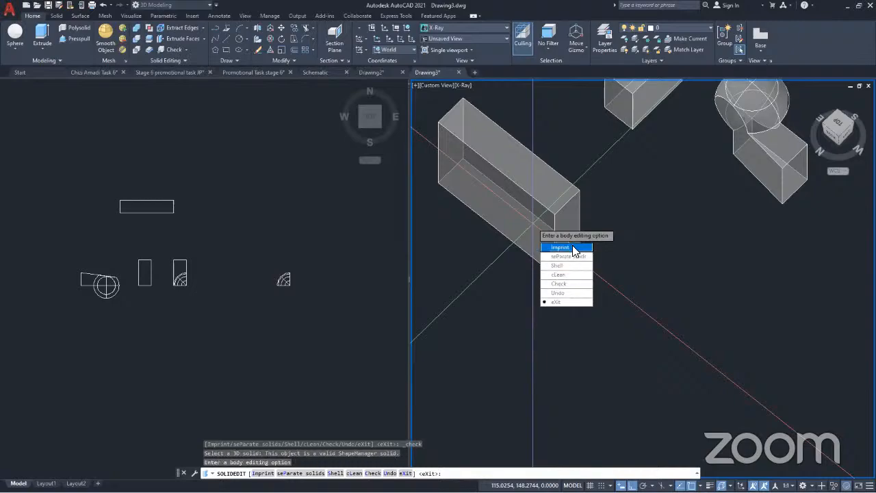
{"action": "key", "text": "Escape"}
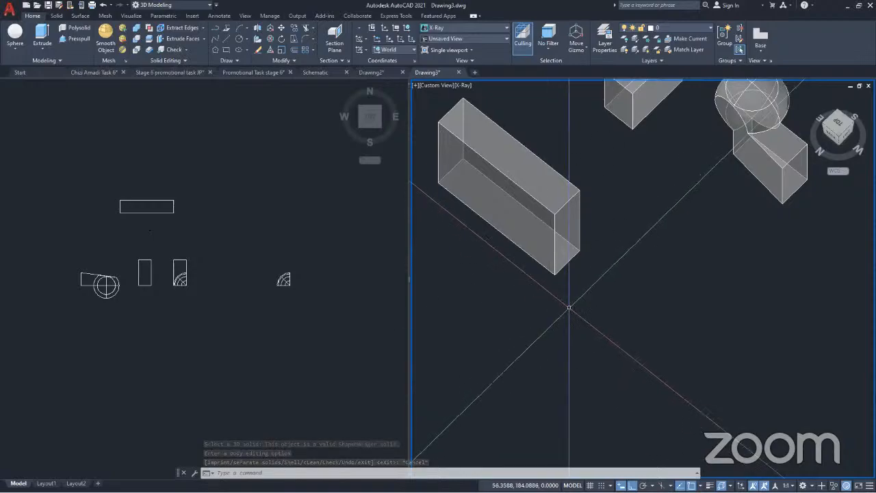
{"action": "middle_click_drag", "start_coordinate": [551, 229], "coordinate": [606, 264]}
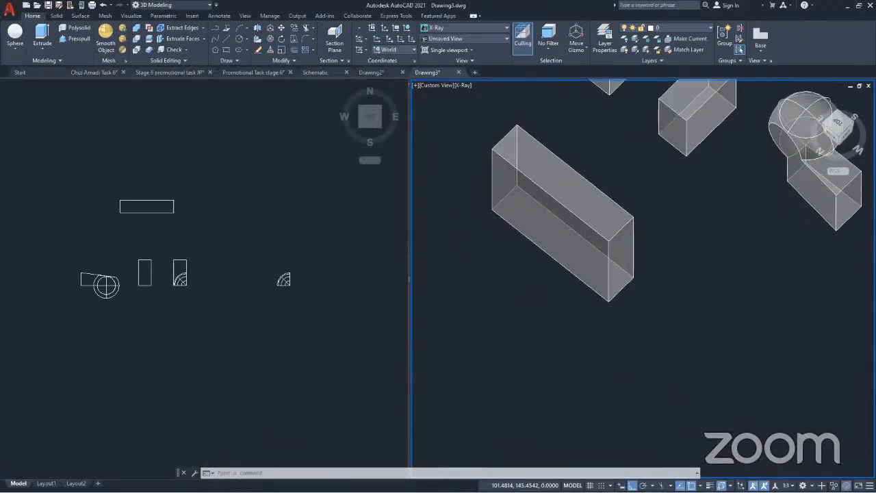
{"action": "left_click", "coordinate": [184, 50]}
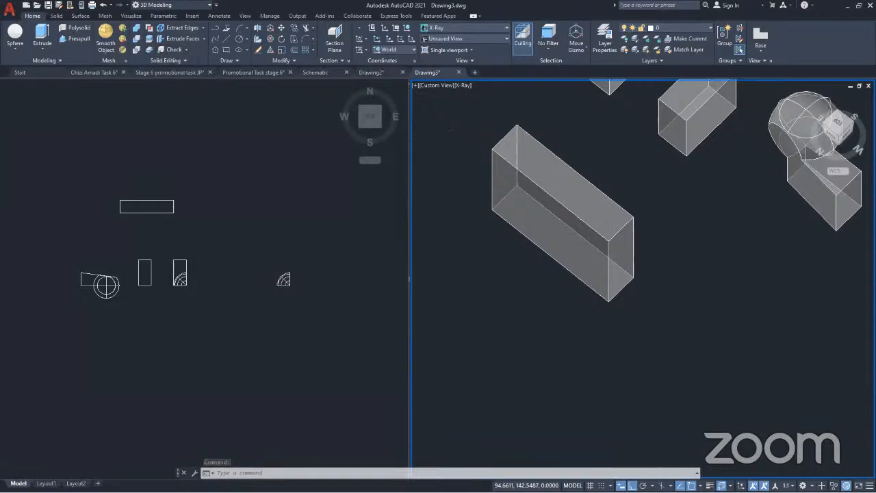
{"action": "scroll", "coordinate": [625, 252], "scroll_direction": "down", "scroll_amount": 4}
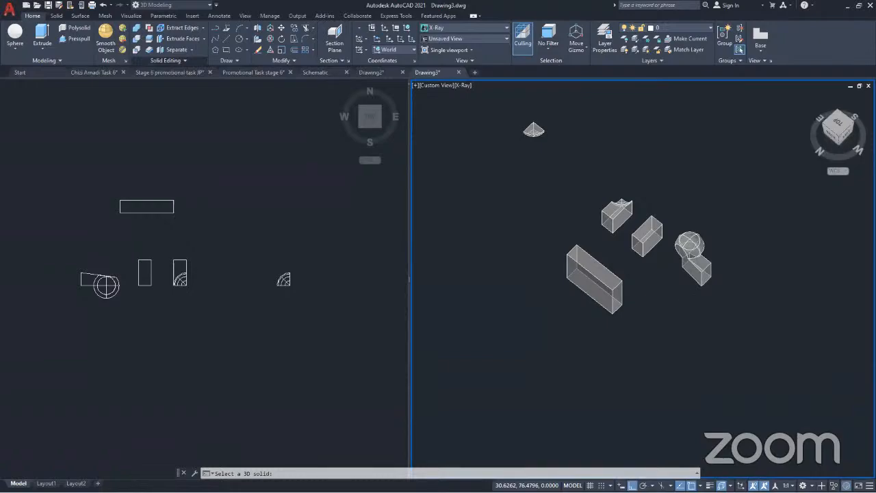
{"action": "middle_click_drag", "start_coordinate": [626, 253], "coordinate": [499, 209], "text": "shift"}
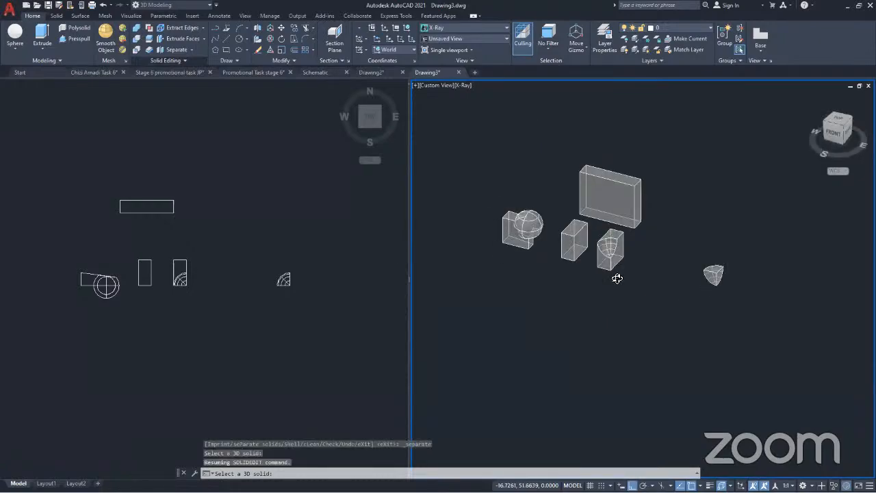
{"action": "scroll", "coordinate": [617, 278], "scroll_direction": "up", "scroll_amount": 5}
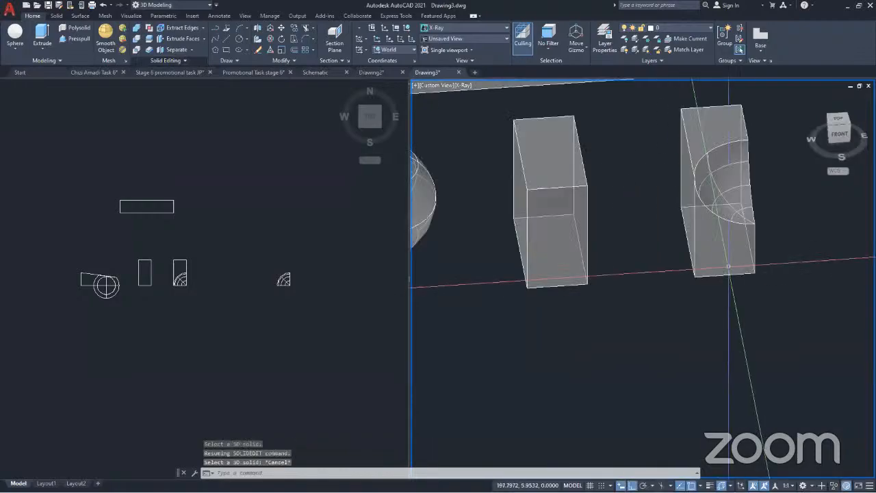
{"action": "key", "text": "Escape"}
Union the notched half and the plain half of the sliced cube into one solid despite the gap between them
{"action": "left_click", "coordinate": [703, 241]}
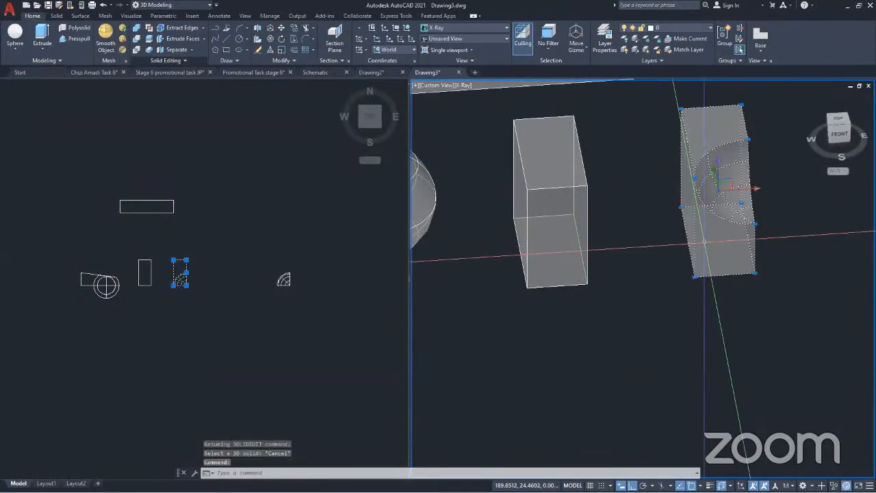
{"action": "left_click", "coordinate": [562, 235]}
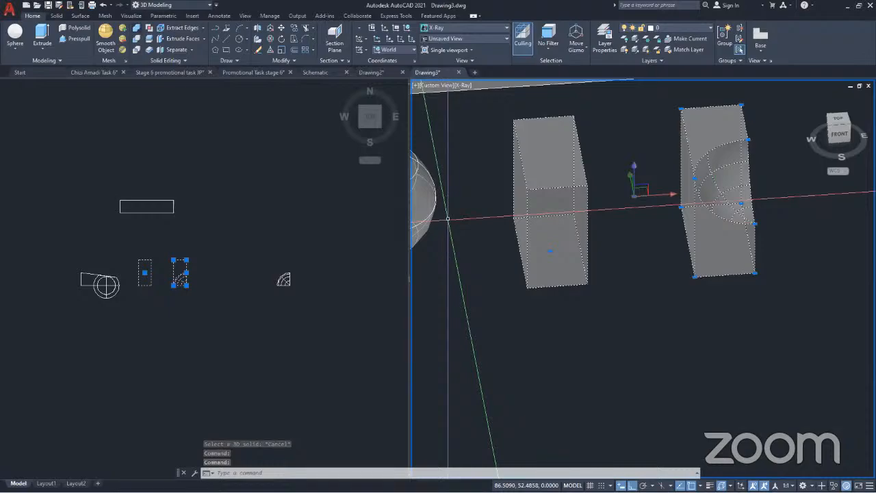
{"action": "left_click", "coordinate": [136, 28]}
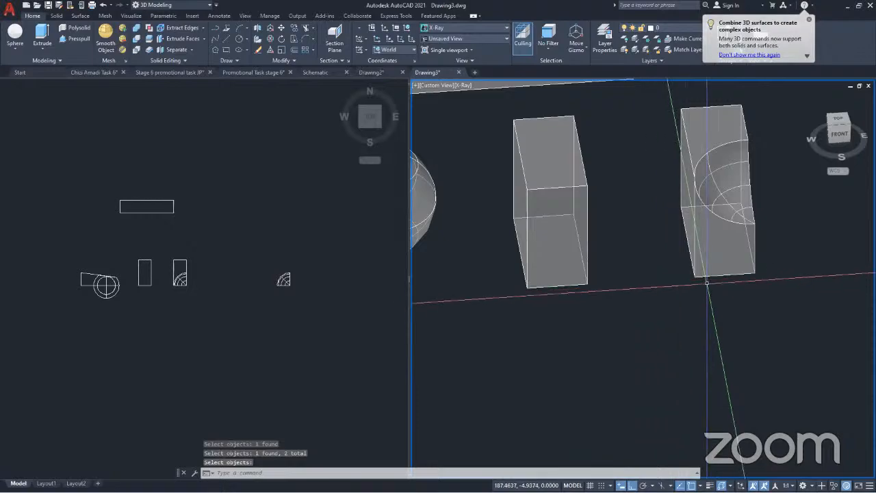
{"action": "left_click", "coordinate": [706, 233]}
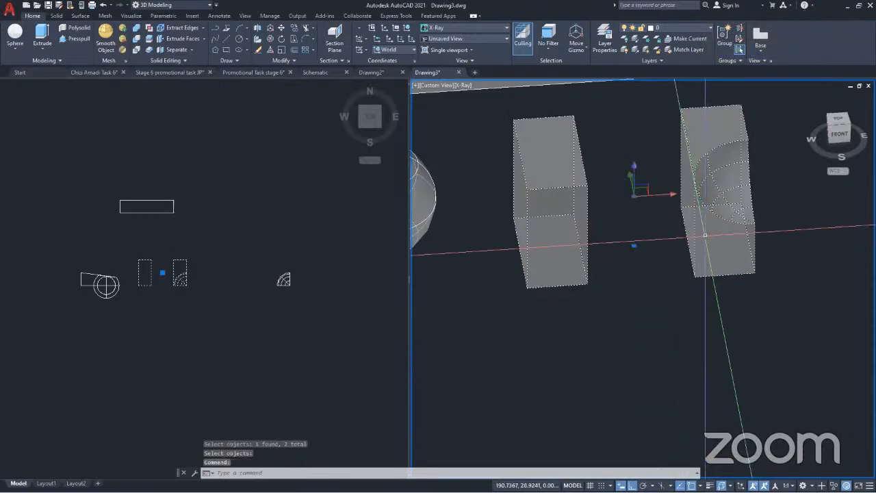
{"action": "key", "text": "Escape"}
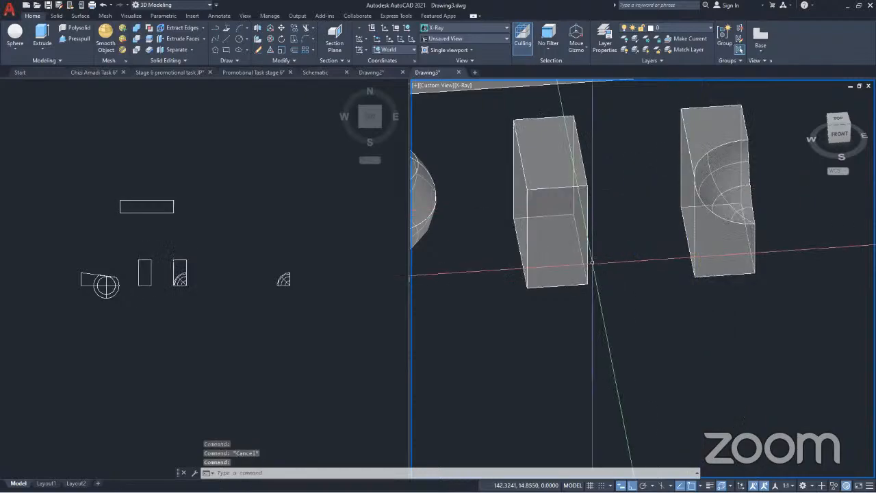
{"action": "key", "text": "Escape"}
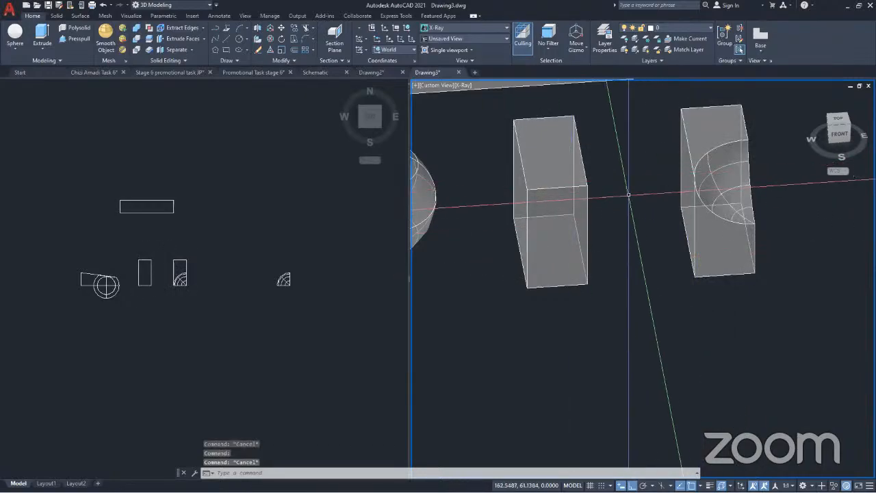
Separate the united notched and plain halves back into individual 3D solids with the Separate solids body option
{"action": "middle_click_drag", "start_coordinate": [689, 282], "coordinate": [609, 271], "text": "shift"}
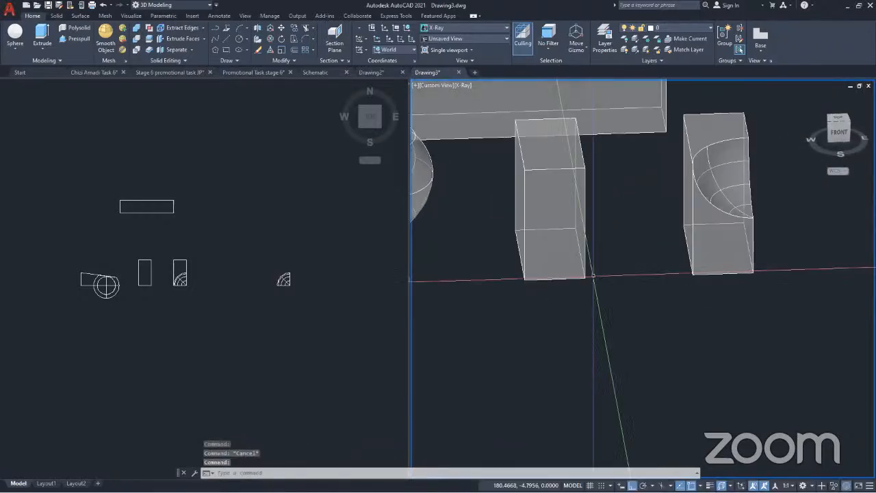
{"action": "scroll", "coordinate": [566, 296], "scroll_direction": "down", "scroll_amount": 7}
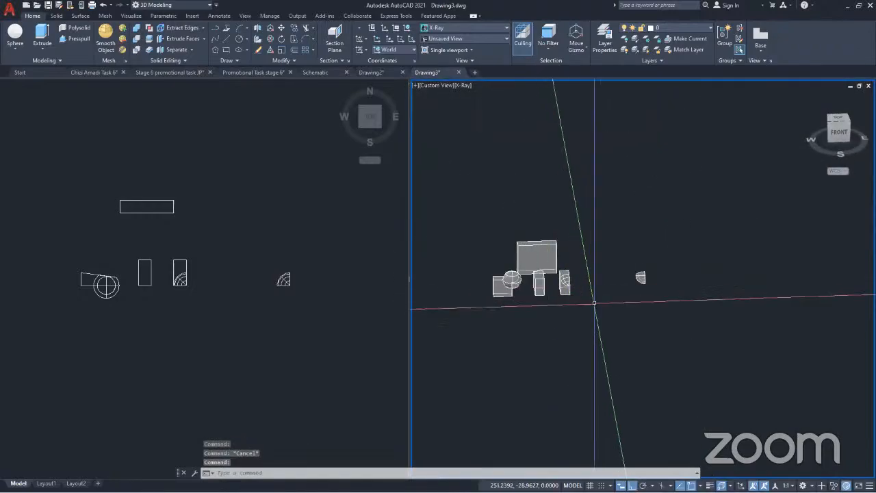
{"action": "scroll", "coordinate": [559, 293], "scroll_direction": "up", "scroll_amount": 5}
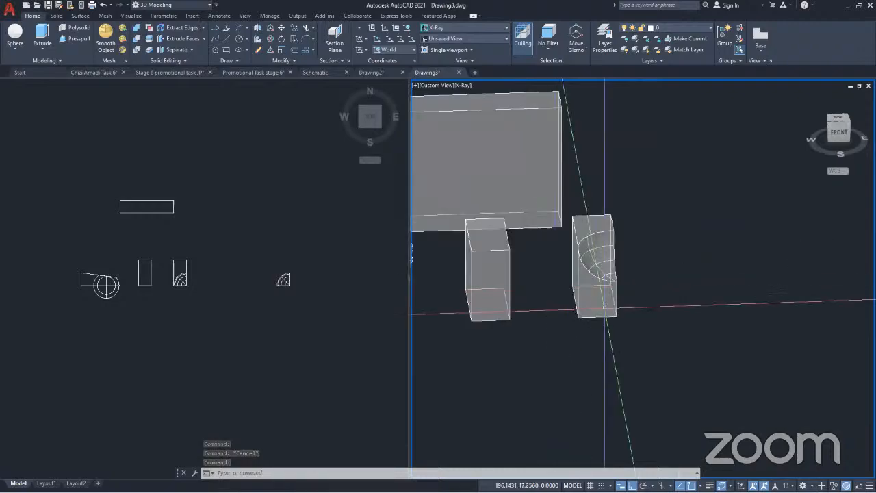
{"action": "middle_click_drag", "start_coordinate": [563, 298], "coordinate": [637, 331]}
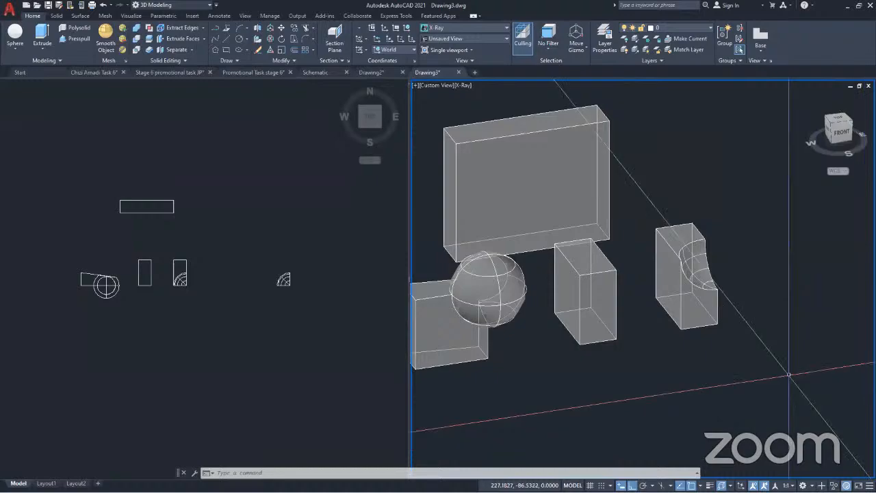
{"action": "key", "text": "Escape"}
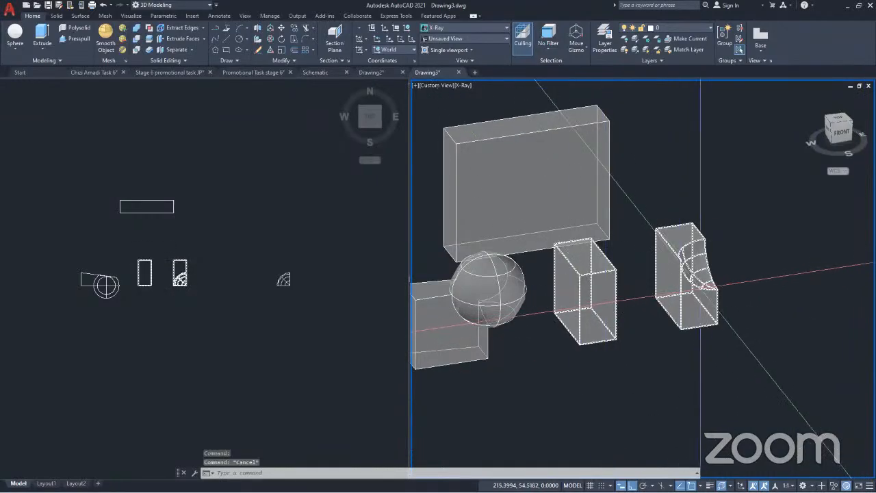
{"action": "left_click", "coordinate": [700, 286]}
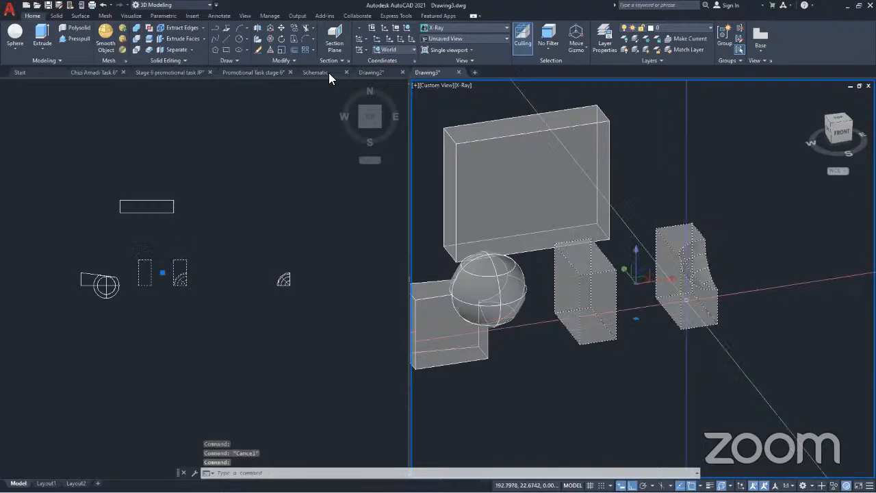
{"action": "left_click", "coordinate": [191, 49]}
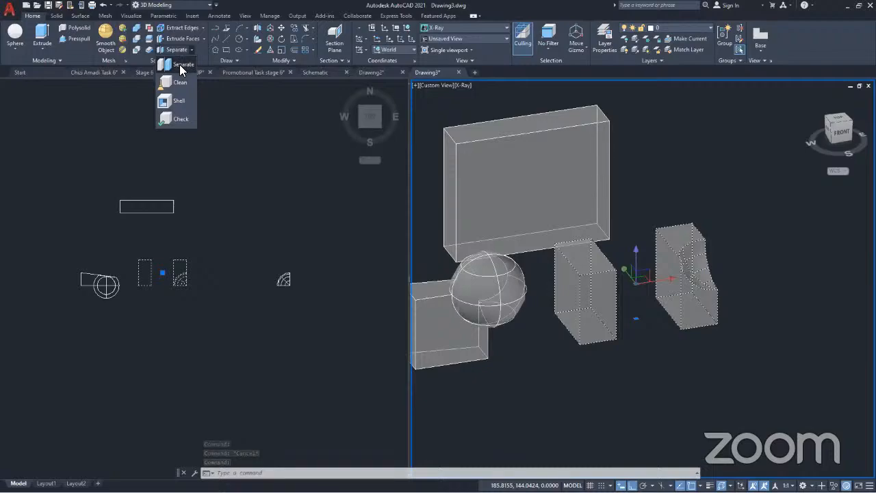
{"action": "left_click", "coordinate": [180, 64]}
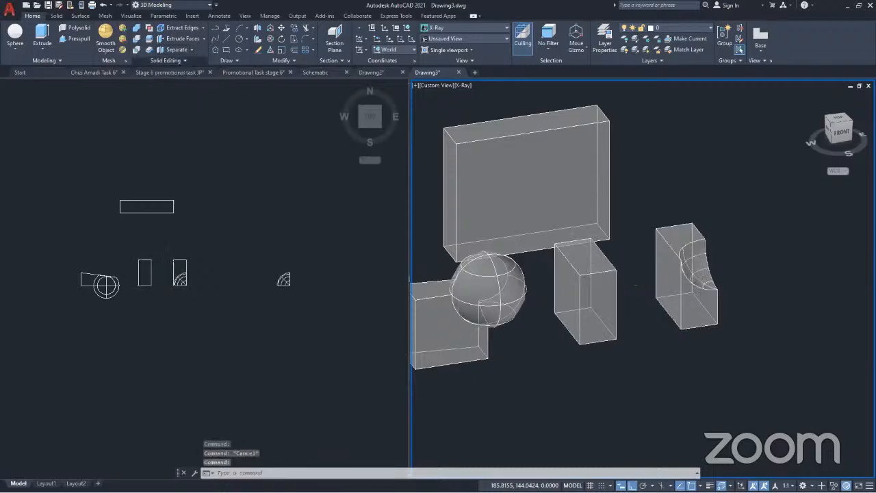
{"action": "left_click", "coordinate": [696, 305]}
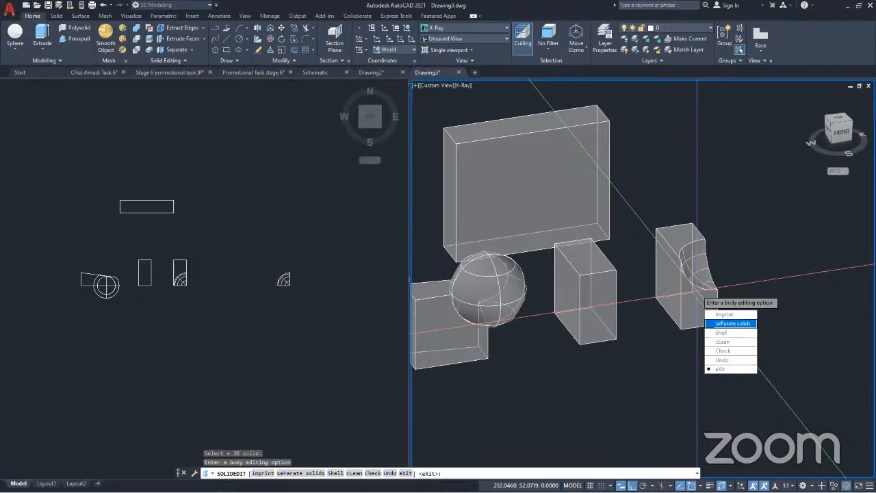
{"action": "left_click", "coordinate": [732, 324]}
{"action": "left_click", "coordinate": [707, 307]}
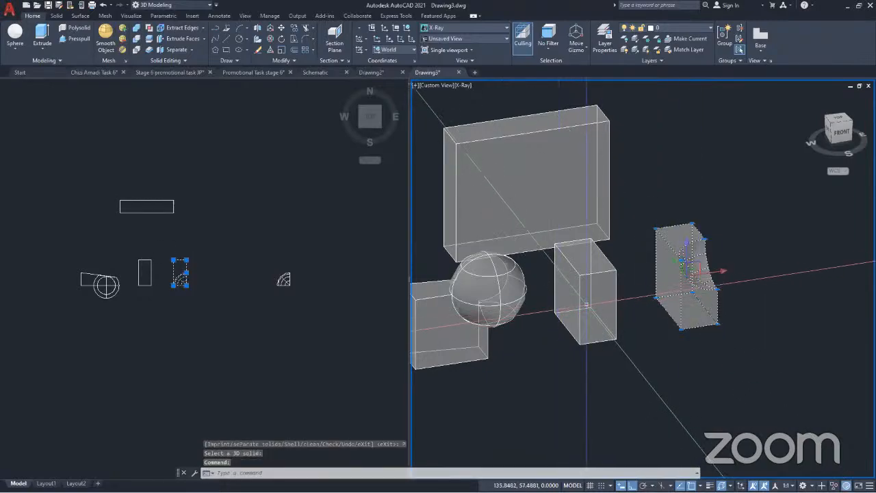
{"action": "key", "text": "Escape"}
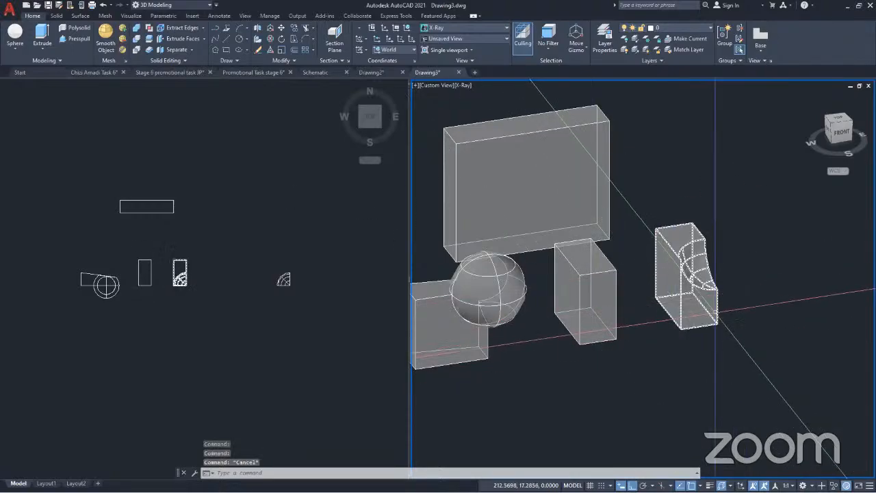
{"action": "left_click", "coordinate": [715, 311]}
{"action": "key", "text": "Escape"}
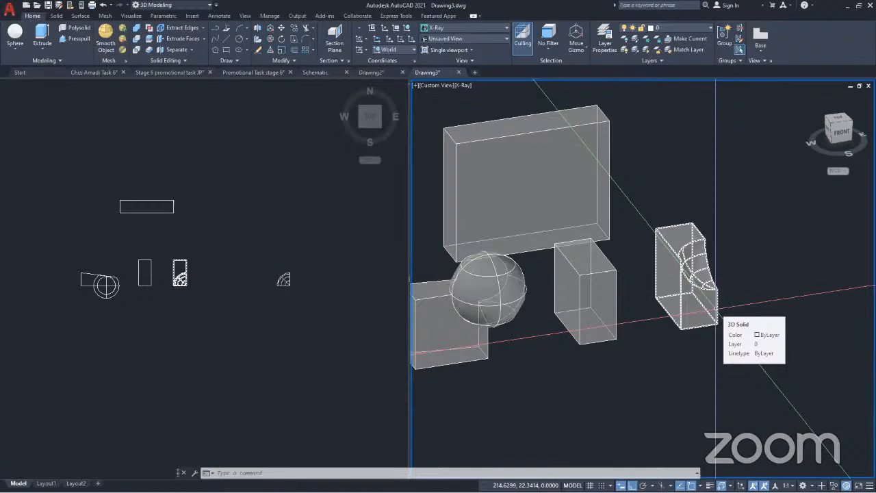
{"action": "key", "text": "Escape"}
{"action": "key", "text": "Escape"}
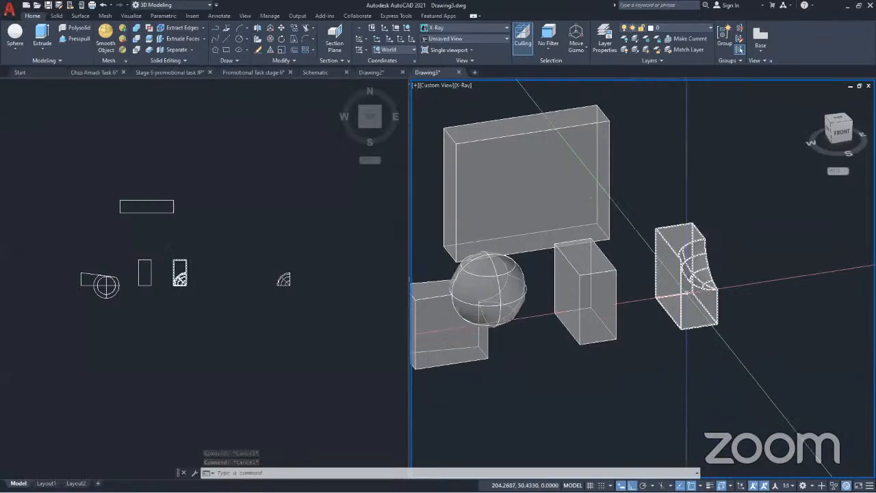
Union the notched half and the plain half of the cube into a single solid again
{"action": "left_click", "coordinate": [684, 274]}
{"action": "left_click", "coordinate": [602, 287]}
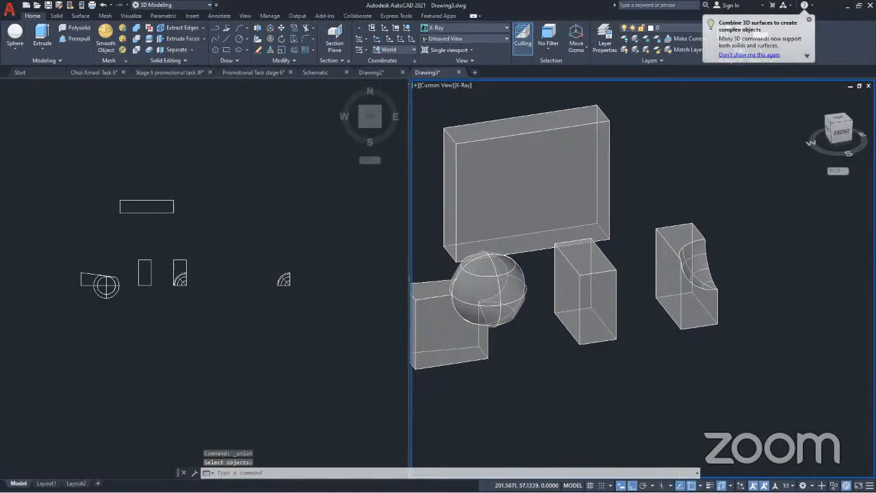
{"action": "left_click", "coordinate": [690, 295]}
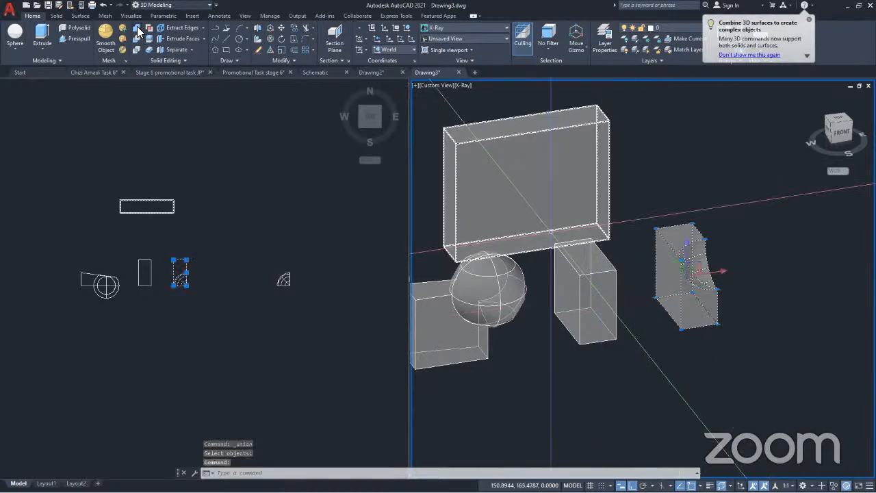
{"action": "key", "text": "Escape"}
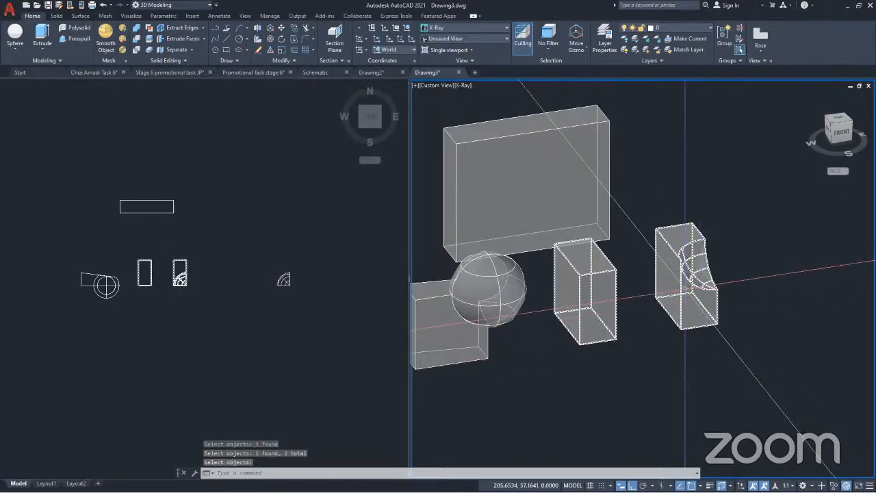
{"action": "left_click", "coordinate": [685, 288]}
{"action": "key", "text": "Escape"}
Select the united solid and examine whether the two spaced halves behave as one object
{"action": "scroll", "coordinate": [506, 233], "scroll_direction": "down", "scroll_amount": 10}
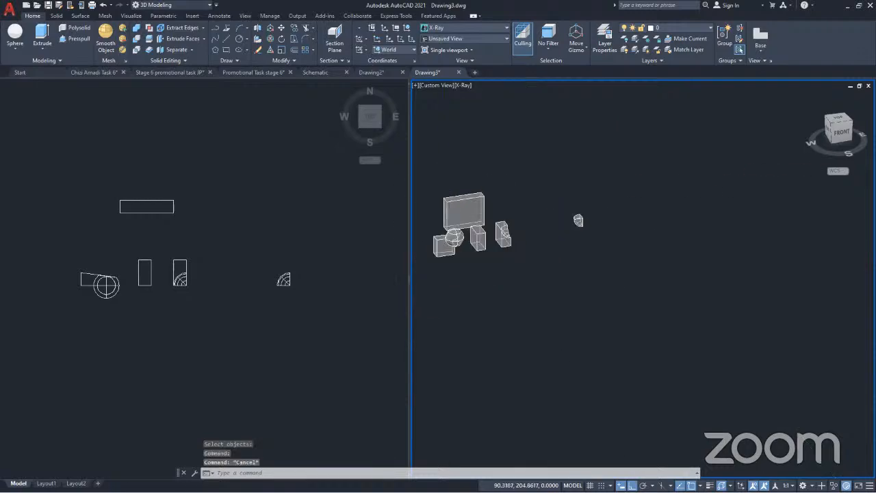
{"action": "middle_click_drag", "start_coordinate": [544, 243], "coordinate": [595, 236]}
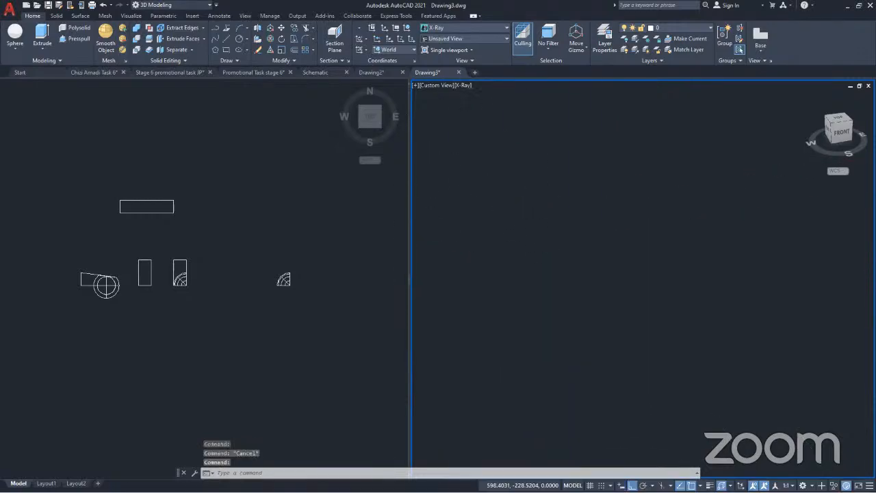
{"action": "middle_click_drag", "start_coordinate": [477, 202], "coordinate": [573, 212]}
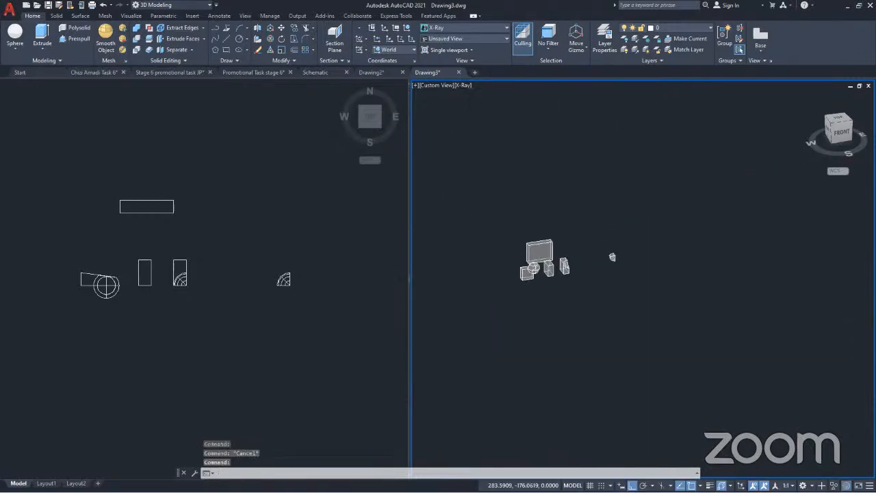
{"action": "scroll", "coordinate": [564, 264], "scroll_direction": "up", "scroll_amount": 6}
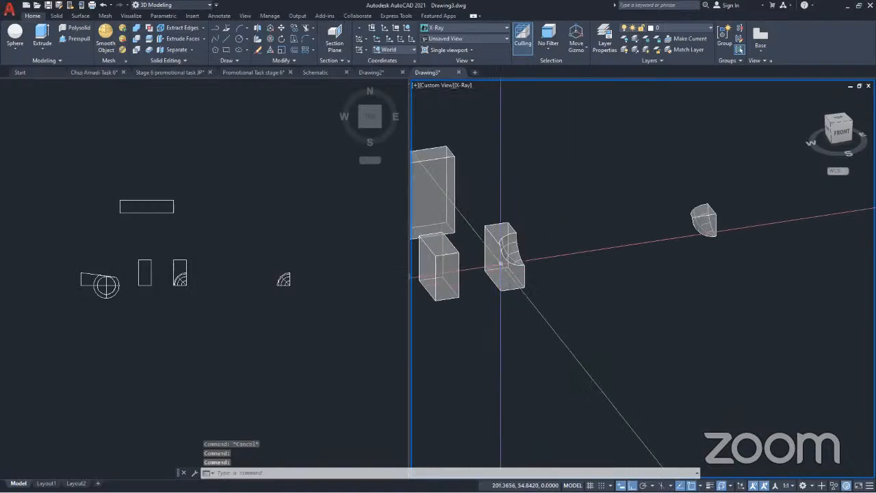
{"action": "left_click", "coordinate": [504, 258]}
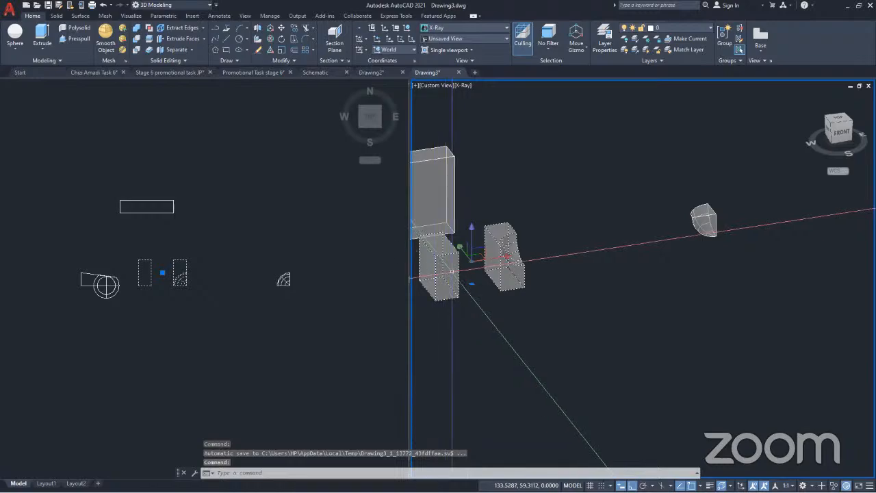
{"action": "scroll", "coordinate": [480, 269], "scroll_direction": "up", "scroll_amount": 4}
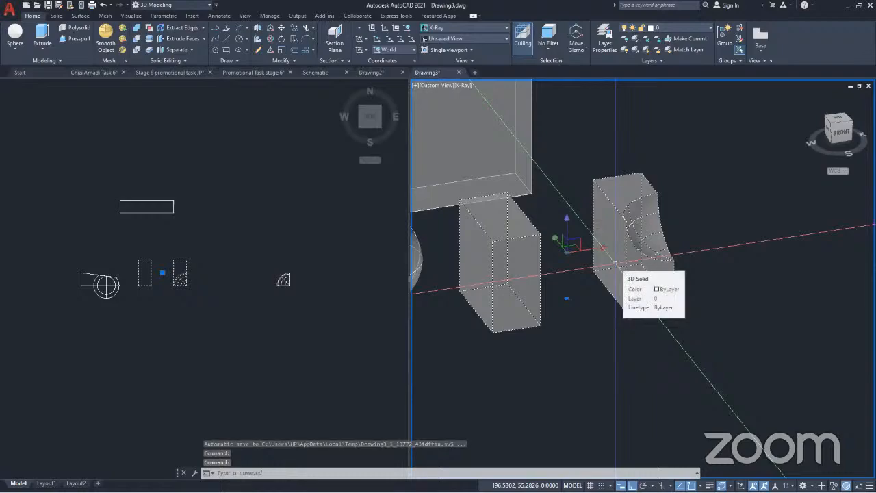
{"action": "scroll", "coordinate": [615, 260], "scroll_direction": "down", "scroll_amount": 6}
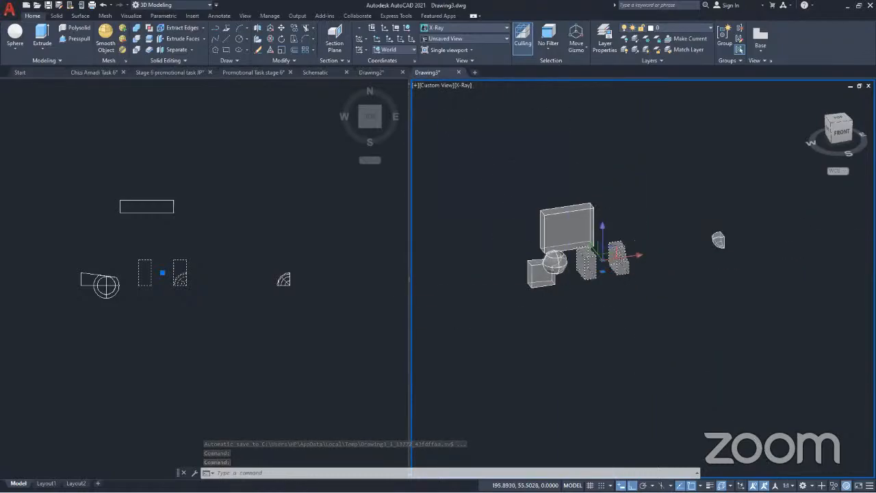
{"action": "middle_click_drag", "start_coordinate": [616, 255], "coordinate": [573, 248]}
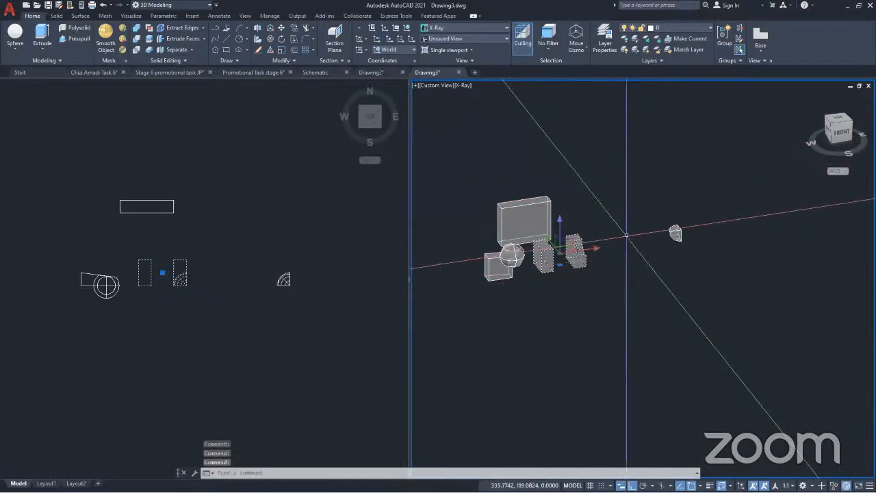
{"action": "scroll", "coordinate": [540, 256], "scroll_direction": "up", "scroll_amount": 5}
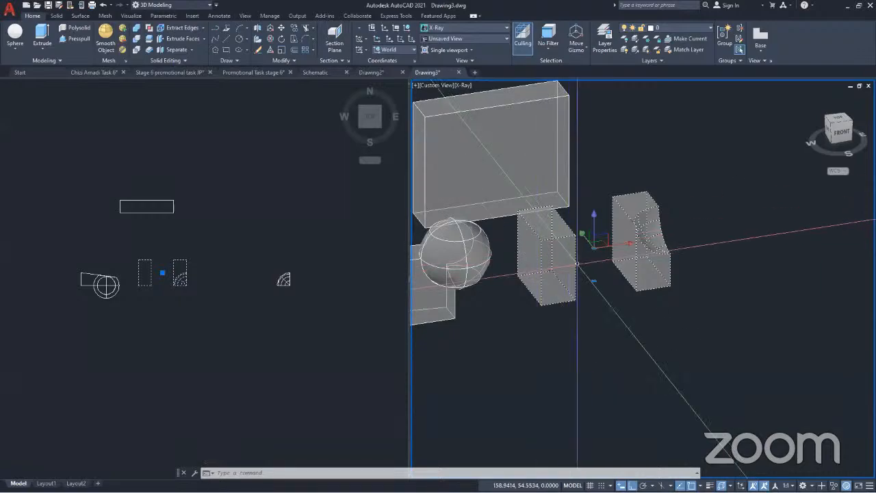
Use the Separate solids body option to split the united halves into independent solids, then check the notched half's selection on its own
{"action": "left_click", "coordinate": [192, 50]}
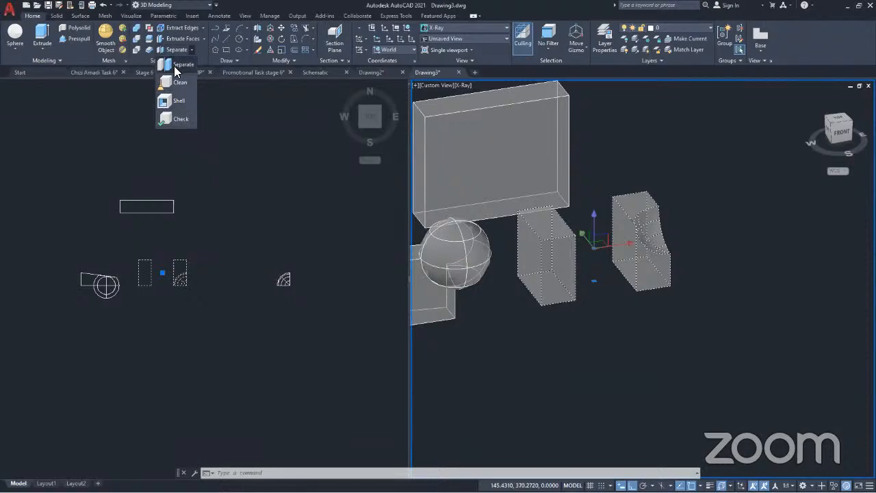
{"action": "left_click", "coordinate": [175, 66]}
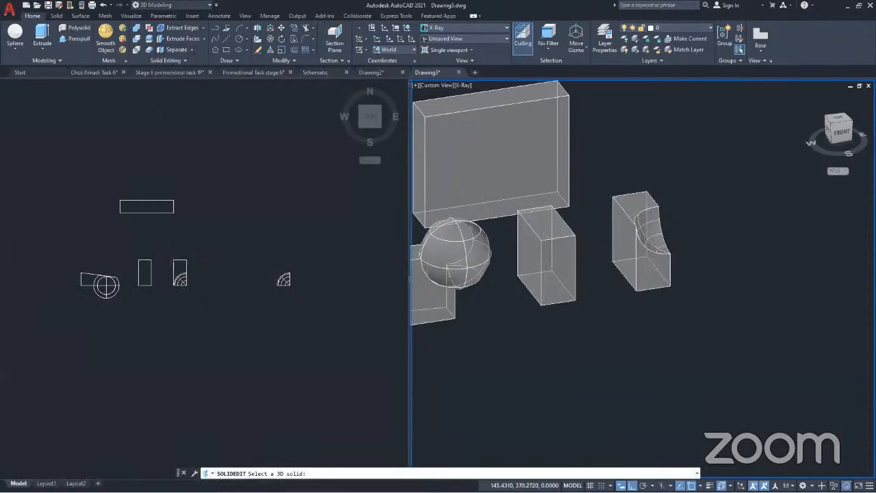
{"action": "left_click", "coordinate": [635, 281]}
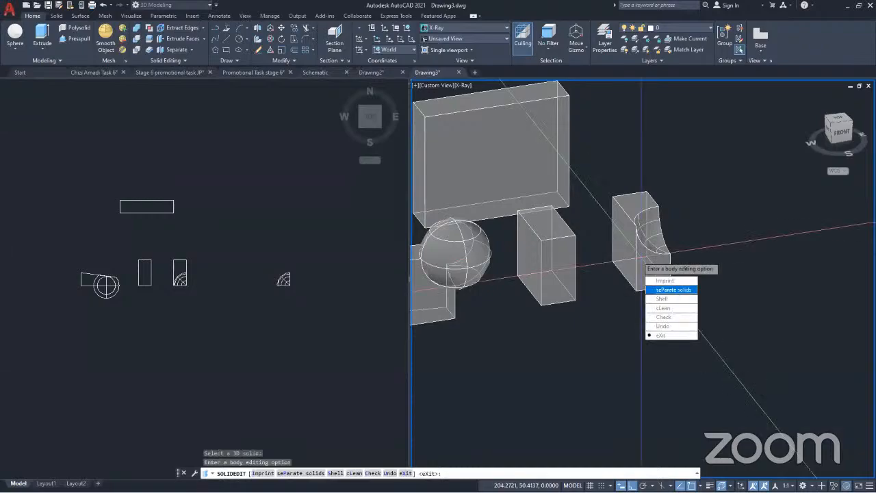
{"action": "left_click", "coordinate": [673, 289]}
{"action": "key", "text": "Escape"}
{"action": "left_click", "coordinate": [637, 258]}
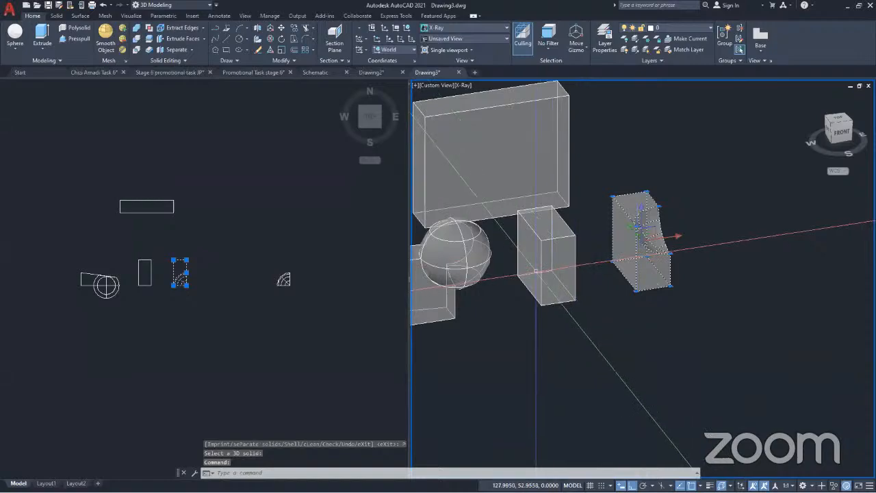
{"action": "key", "text": "Escape"}
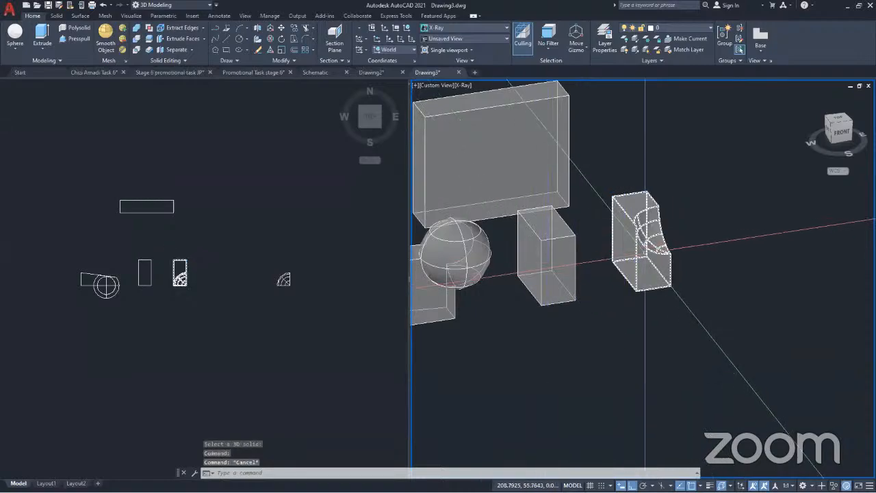
{"action": "mouse_move", "coordinate": [645, 259]}
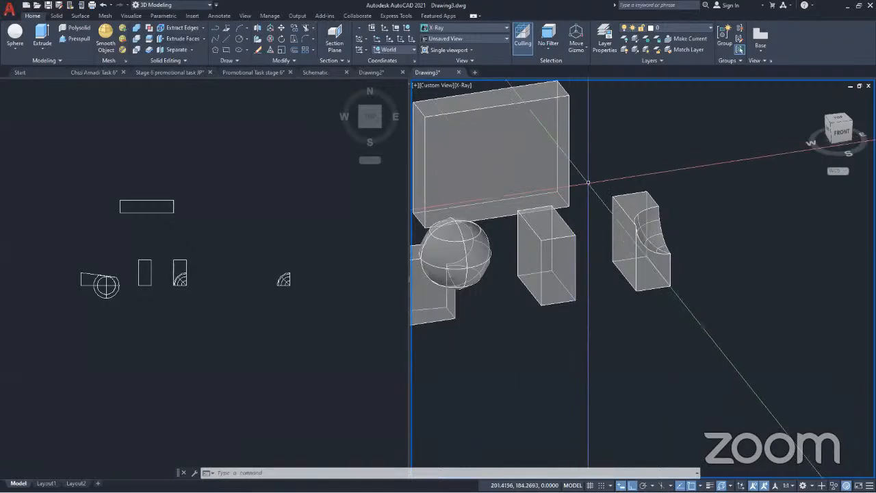
Extrude the narrow front face of the plain half outward with Extrude Faces, tapering it to a vertical edge
{"action": "scroll", "coordinate": [592, 192], "scroll_direction": "down", "scroll_amount": 2}
{"action": "scroll", "coordinate": [592, 191], "scroll_direction": "down", "scroll_amount": 2}
{"action": "scroll", "coordinate": [577, 232], "scroll_direction": "up", "scroll_amount": 5}
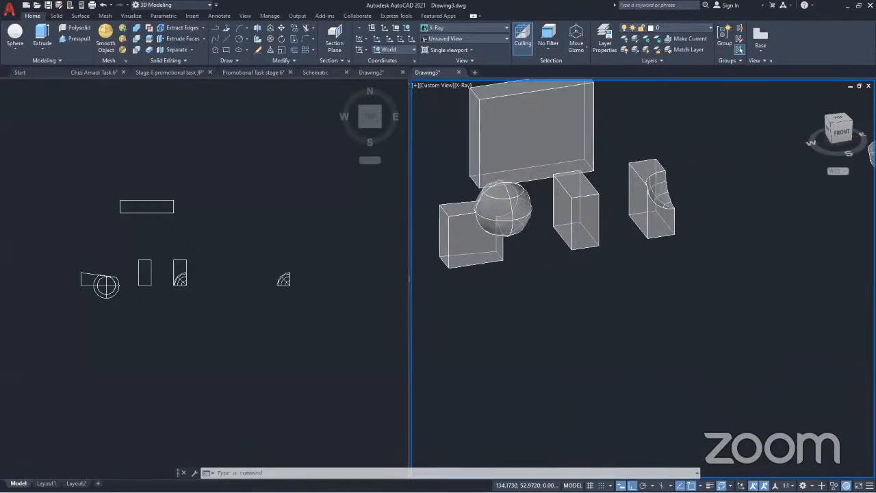
{"action": "left_click", "coordinate": [202, 39]}
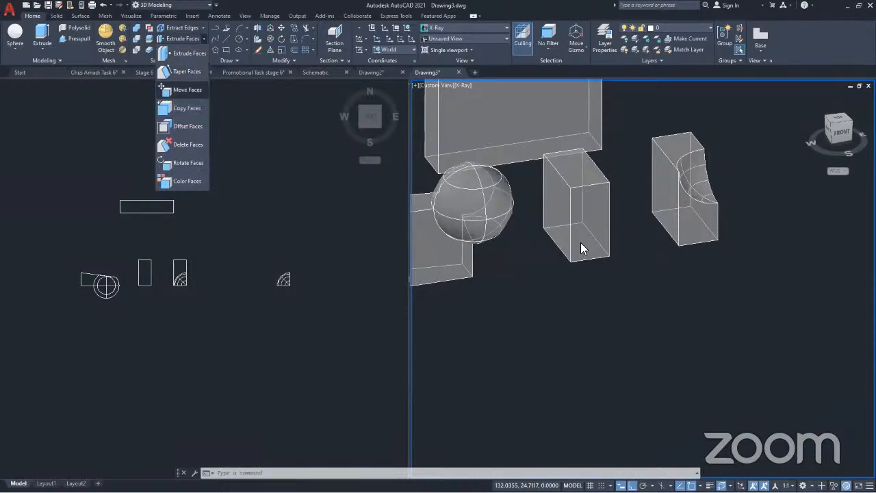
{"action": "left_click", "coordinate": [183, 52]}
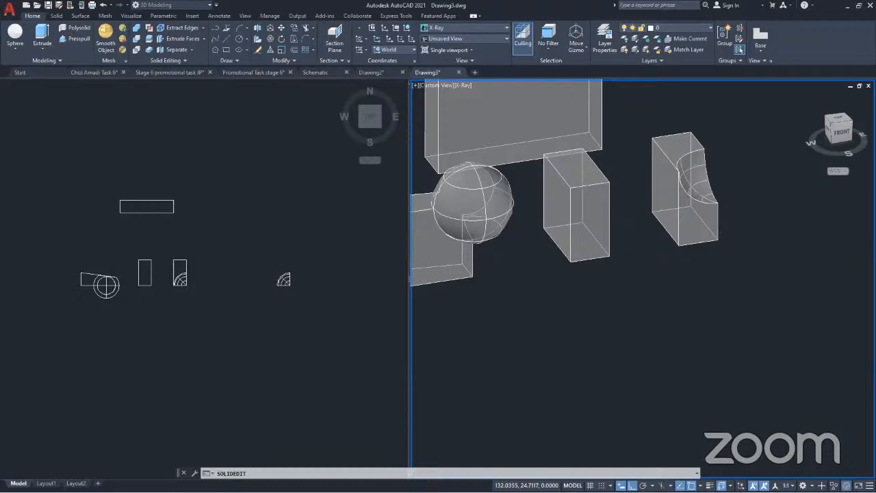
{"action": "left_click", "coordinate": [590, 223]}
{"action": "key", "text": "Return"}
{"action": "left_click", "coordinate": [613, 282]}
{"action": "middle_click_drag", "start_coordinate": [613, 282], "coordinate": [594, 195]}
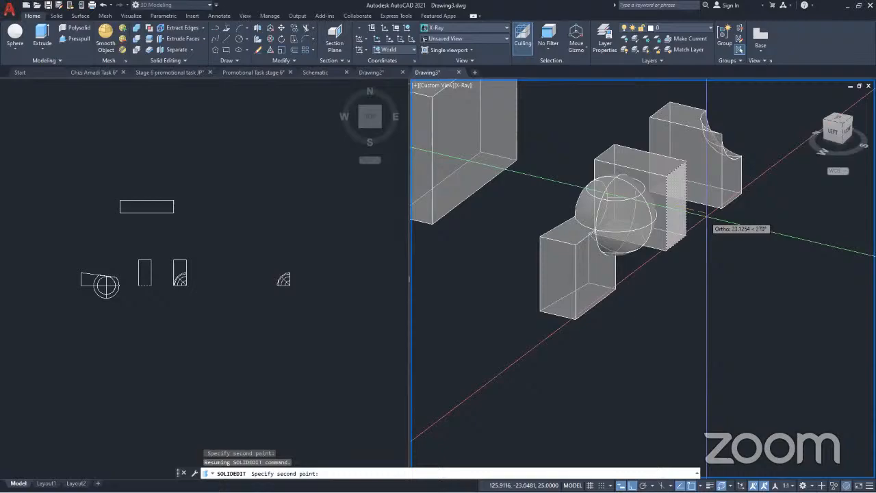
{"action": "left_click", "coordinate": [707, 220]}
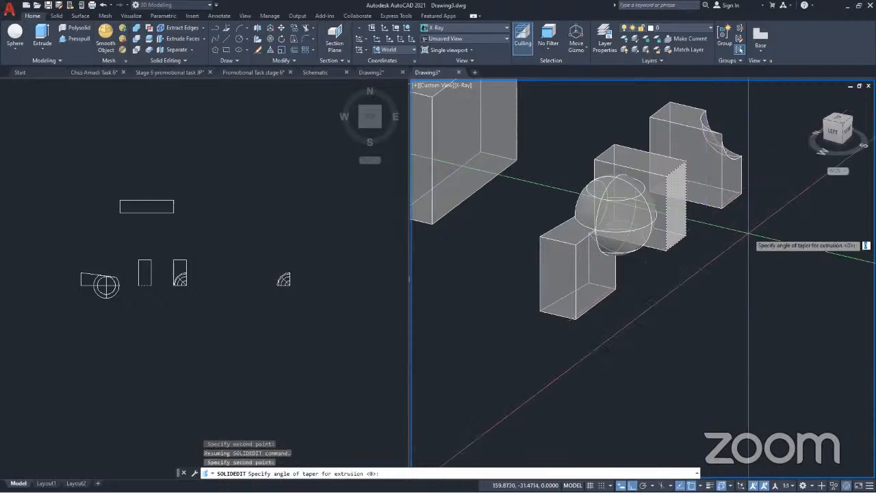
{"action": "key", "text": "Return"}
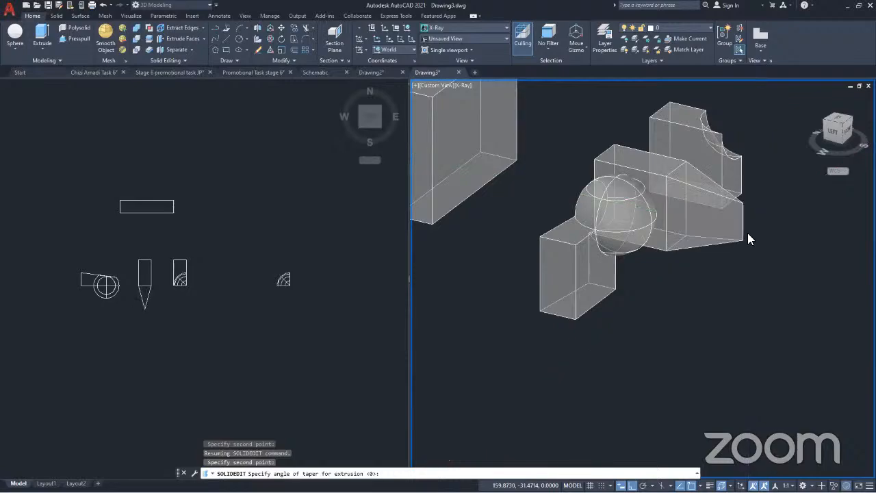
{"action": "key", "text": "Return"}
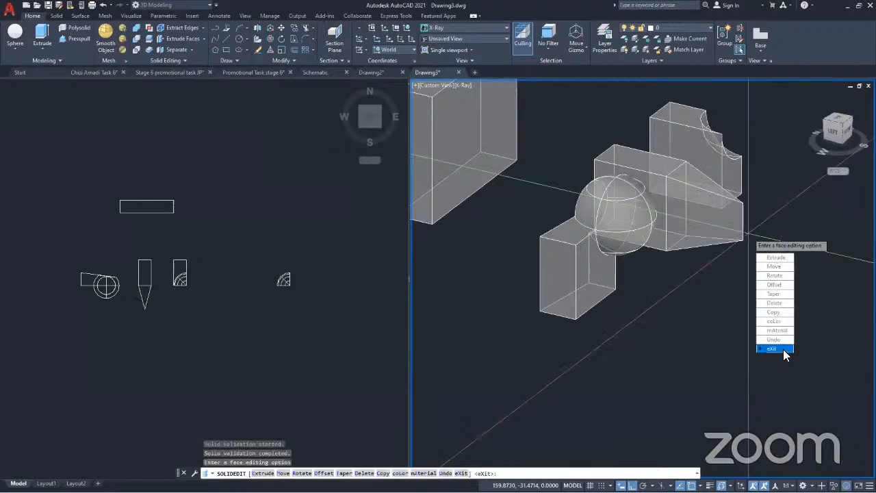
{"action": "key", "text": "Return"}
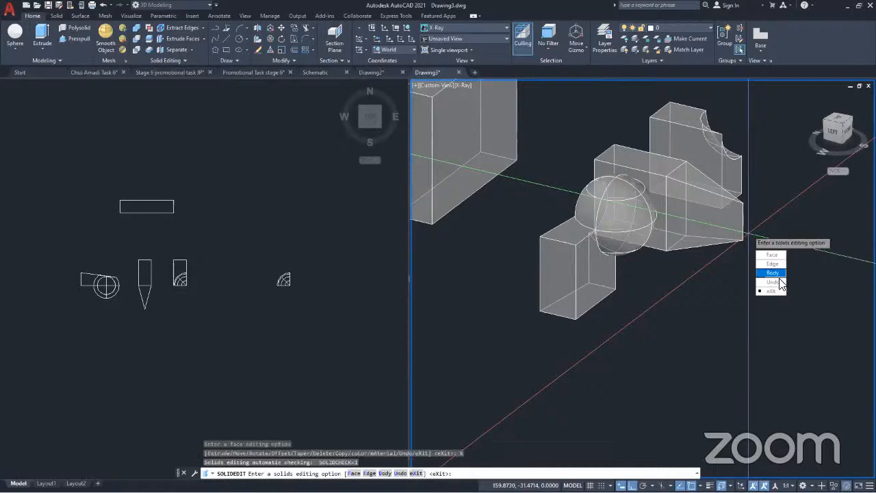
{"action": "left_click", "coordinate": [771, 291]}
Examine the shape of the tapered face extrusion on the plain half from different angles
{"action": "scroll", "coordinate": [708, 218], "scroll_direction": "up", "scroll_amount": 5}
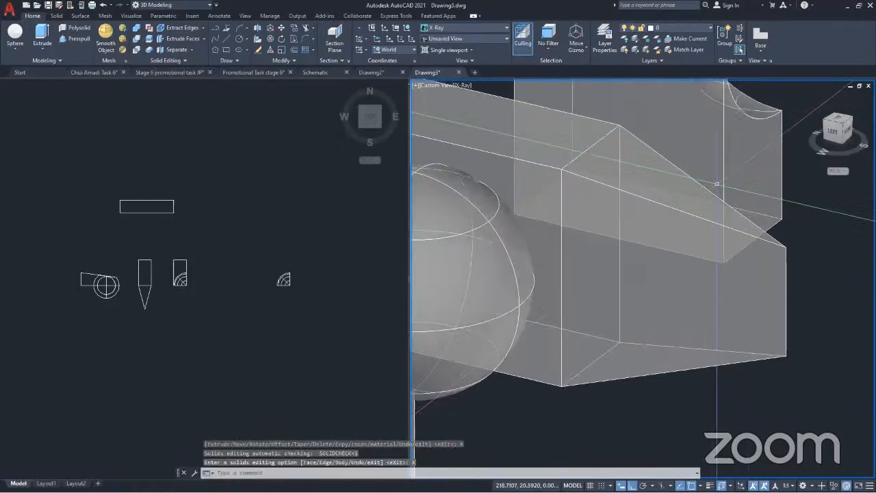
{"action": "middle_click_drag", "start_coordinate": [707, 217], "coordinate": [680, 224], "text": "shift"}
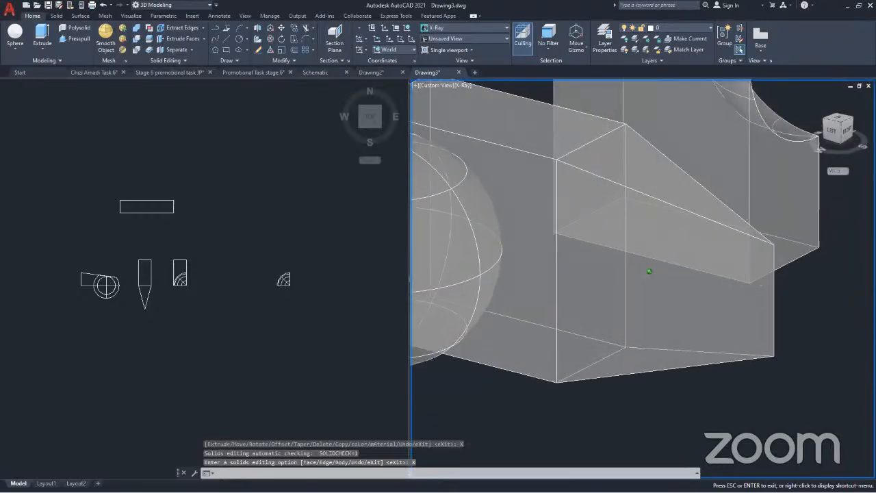
{"action": "scroll", "coordinate": [680, 224], "scroll_direction": "down", "scroll_amount": 6}
{"action": "scroll", "coordinate": [672, 230], "scroll_direction": "up", "scroll_amount": 3}
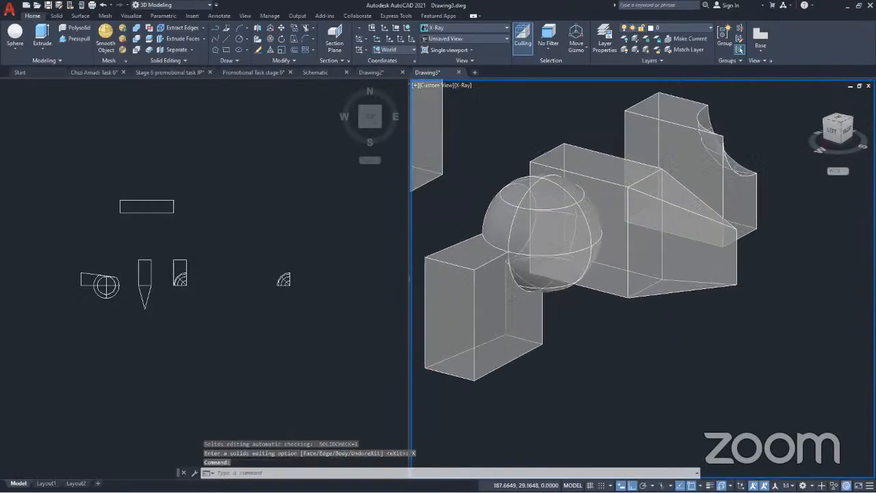
{"action": "left_click", "coordinate": [637, 215]}
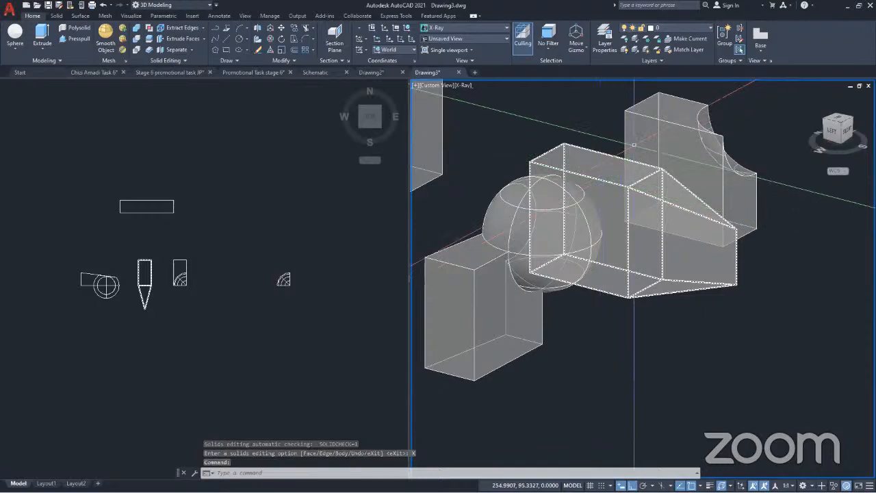
{"action": "middle_click_drag", "start_coordinate": [601, 215], "coordinate": [569, 250], "text": "shift"}
{"action": "scroll", "coordinate": [637, 216], "scroll_direction": "down", "scroll_amount": 4}
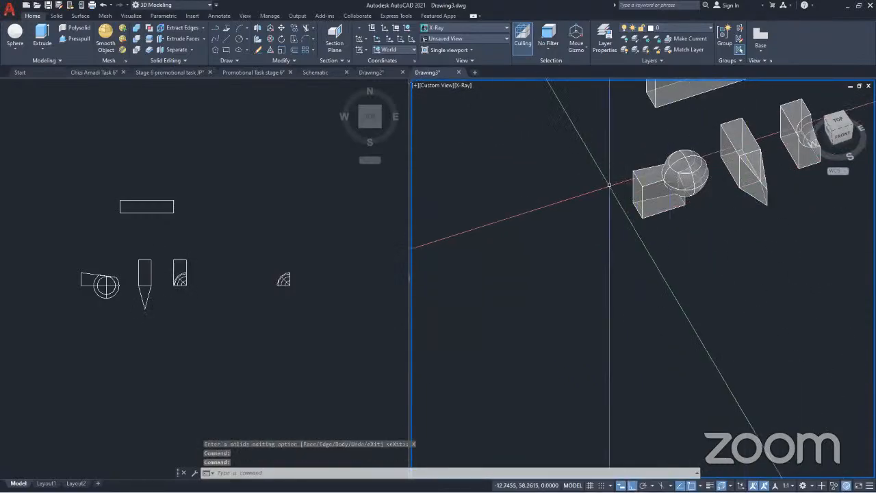
Extrude the top face of the notched half upward by 15 with a taper angle of 0 using Extrude Faces
{"action": "scroll", "coordinate": [634, 181], "scroll_direction": "down", "scroll_amount": 4}
{"action": "scroll", "coordinate": [635, 179], "scroll_direction": "up", "scroll_amount": 10}
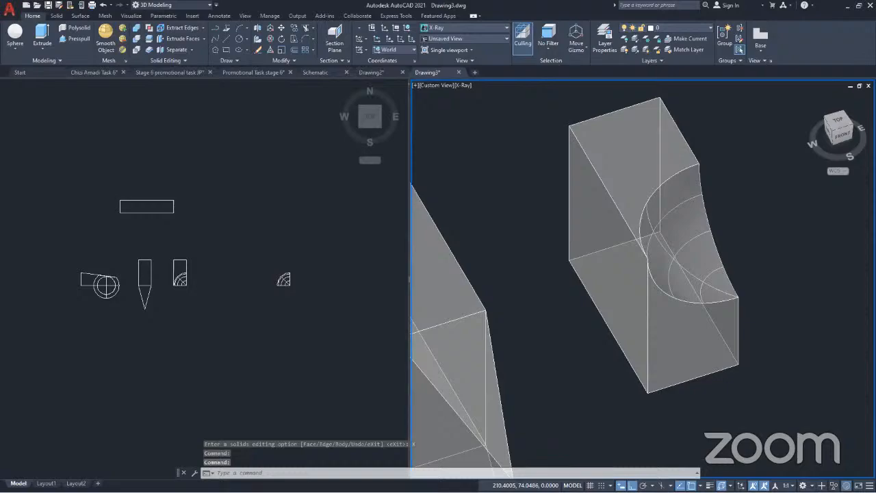
{"action": "left_click", "coordinate": [631, 158]}
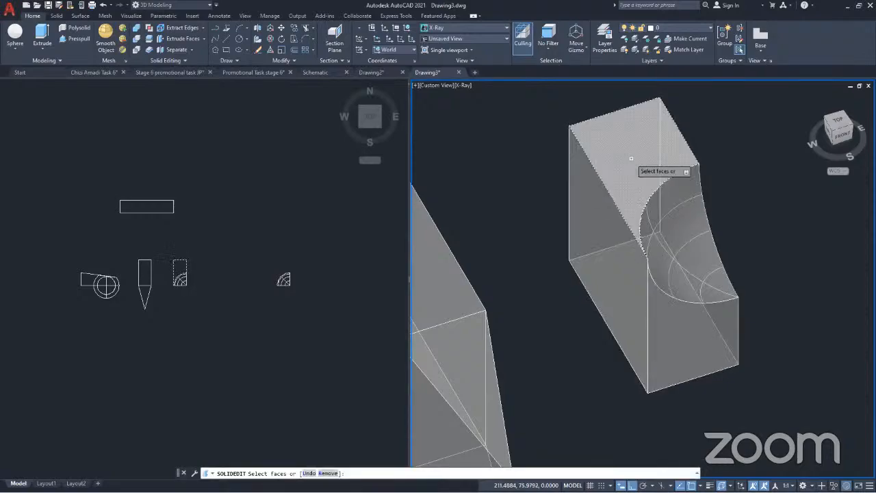
{"action": "key", "text": "Return"}
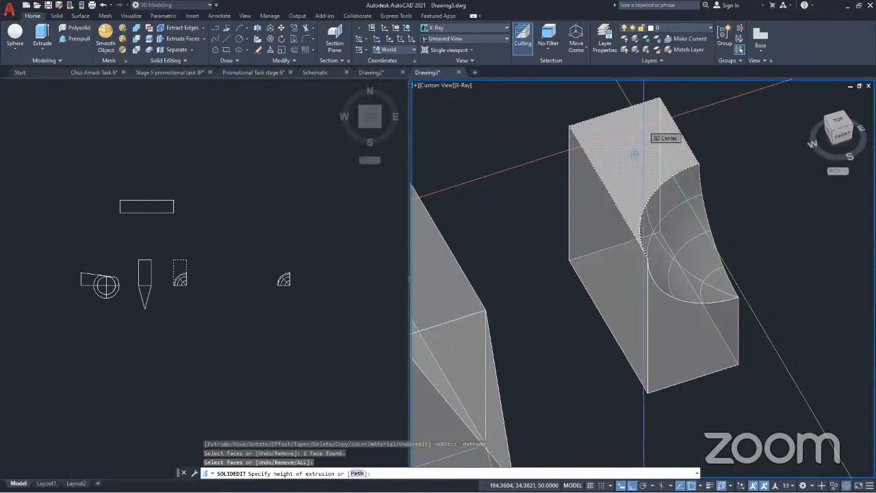
{"action": "scroll", "coordinate": [644, 140], "scroll_direction": "down", "scroll_amount": 2}
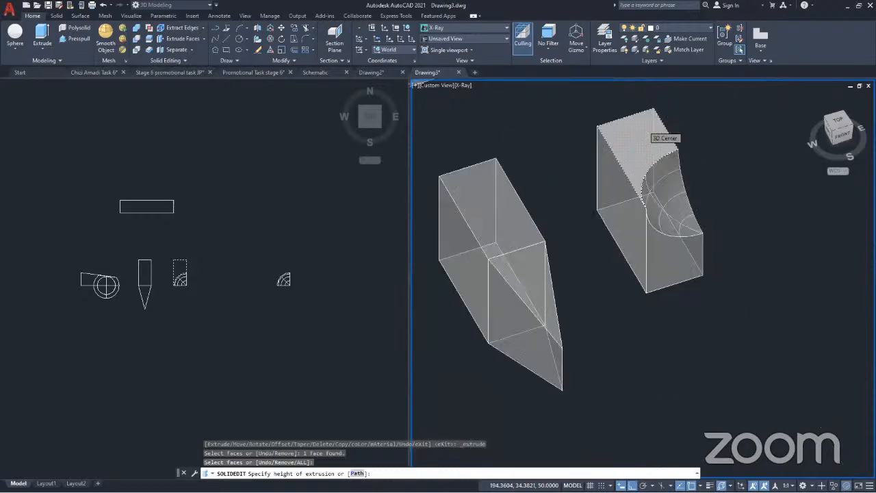
{"action": "middle_click_drag", "start_coordinate": [643, 130], "coordinate": [752, 153], "text": "shift"}
{"action": "scroll", "coordinate": [657, 143], "scroll_direction": "down", "scroll_amount": 4}
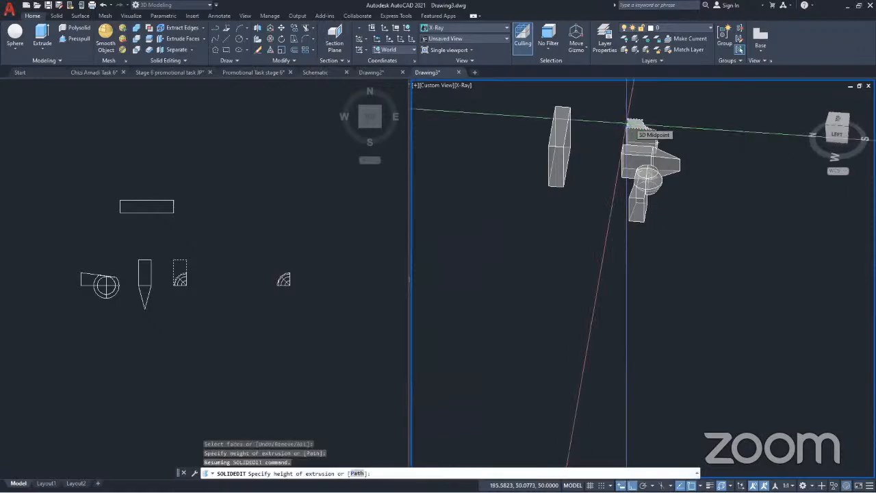
{"action": "type", "text": "15"}
{"action": "key", "text": "Return"}
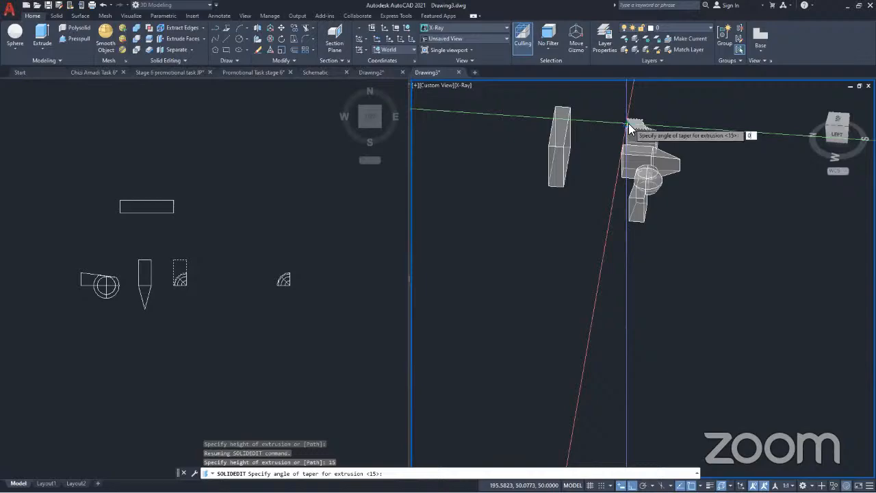
{"action": "key", "text": "Return"}
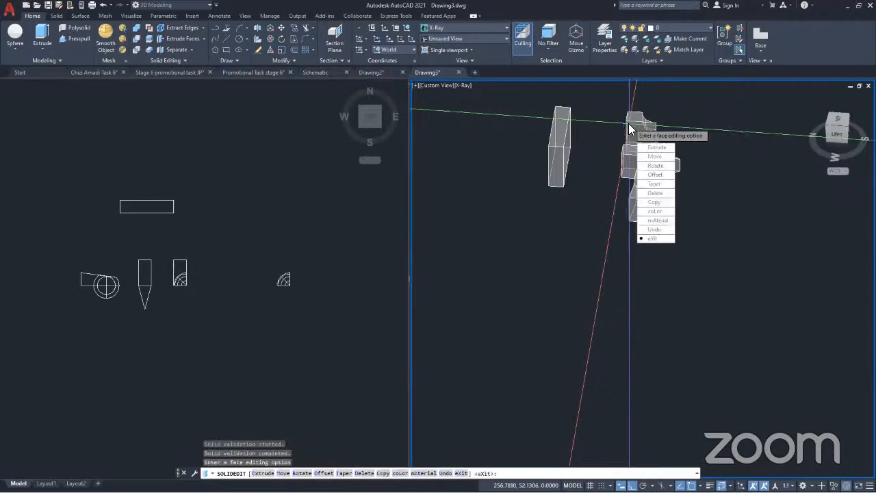
{"action": "left_click", "coordinate": [668, 238]}
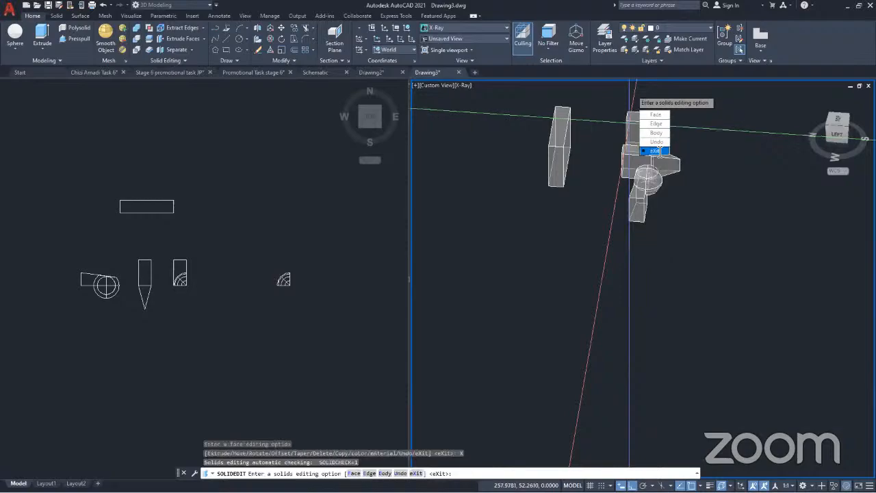
{"action": "left_click", "coordinate": [660, 151]}
Examine the raised notched half and its spherical cut-out from the front and from the side
{"action": "scroll", "coordinate": [631, 122], "scroll_direction": "up", "scroll_amount": 5}
{"action": "middle_click_drag", "start_coordinate": [632, 232], "coordinate": [509, 218], "text": "shift"}
{"action": "scroll", "coordinate": [641, 260], "scroll_direction": "down", "scroll_amount": 6}
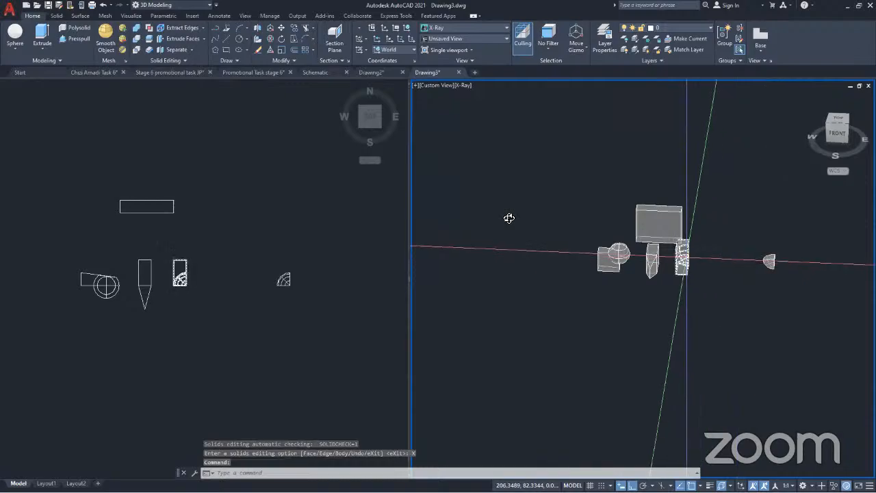
{"action": "scroll", "coordinate": [686, 258], "scroll_direction": "up", "scroll_amount": 5}
{"action": "scroll", "coordinate": [677, 254], "scroll_direction": "up", "scroll_amount": 3}
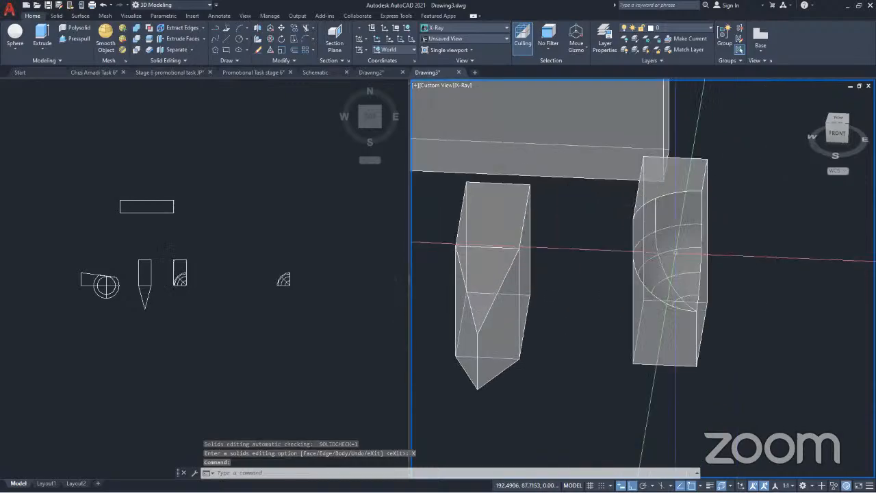
{"action": "left_click", "coordinate": [675, 252]}
{"action": "key", "text": "Escape"}
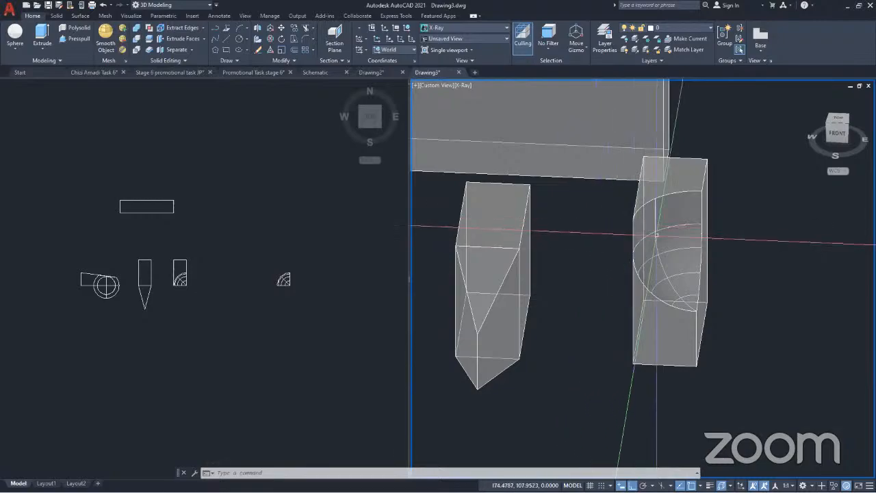
{"action": "scroll", "coordinate": [661, 246], "scroll_direction": "down", "scroll_amount": 3}
{"action": "scroll", "coordinate": [668, 253], "scroll_direction": "up", "scroll_amount": 3}
{"action": "middle_click_drag", "start_coordinate": [668, 253], "coordinate": [565, 295], "text": "shift"}
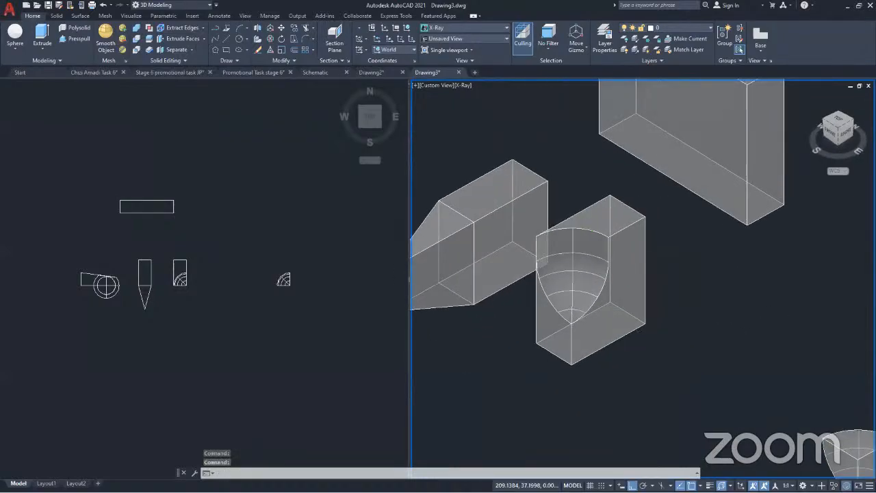
Select the notched half to inspect it as a whole solid and look at the face-editing commands available
{"action": "left_click", "coordinate": [620, 292]}
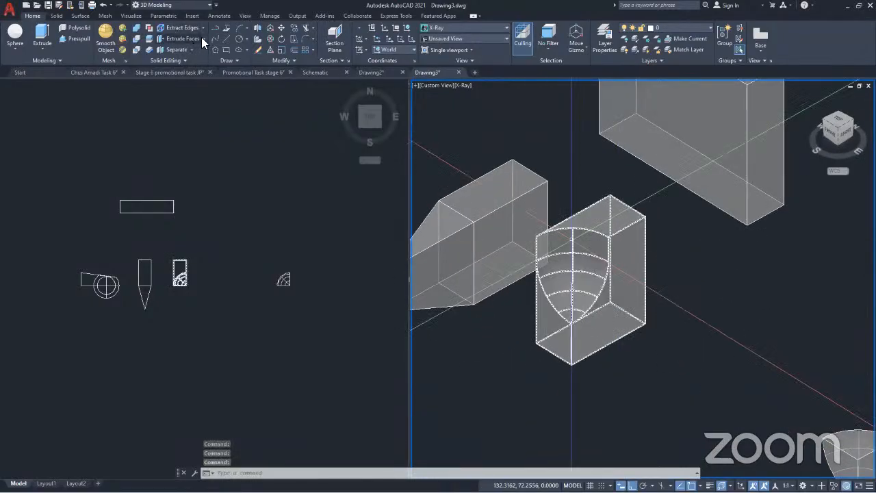
{"action": "left_click", "coordinate": [201, 36]}
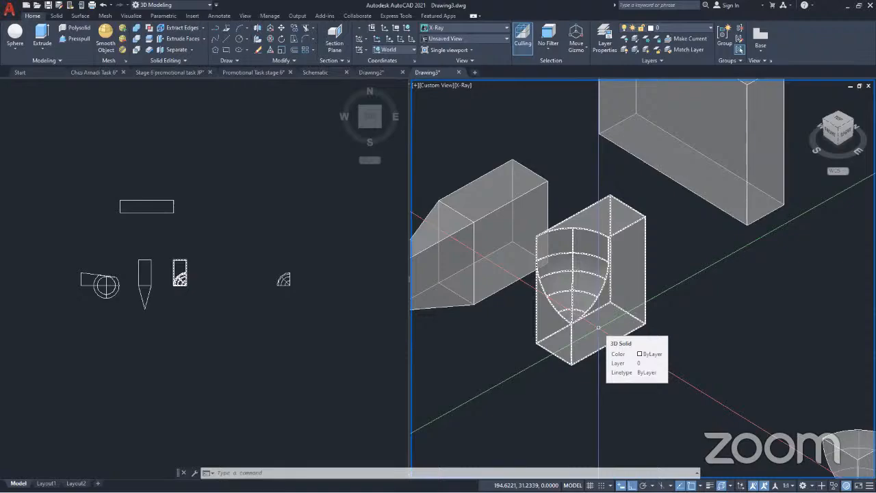
{"action": "key", "text": "Escape"}
{"action": "scroll", "coordinate": [605, 316], "scroll_direction": "up", "scroll_amount": 3}
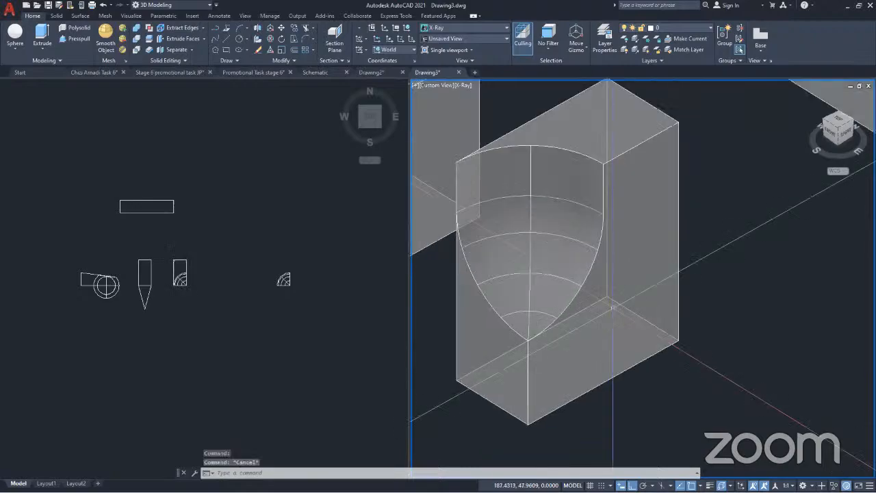
{"action": "scroll", "coordinate": [653, 198], "scroll_direction": "down", "scroll_amount": 2}
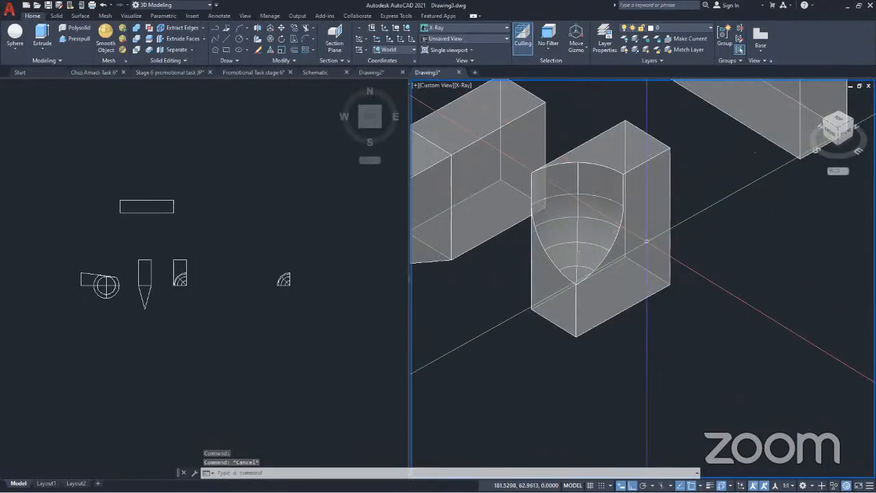
{"action": "left_click", "coordinate": [543, 311]}
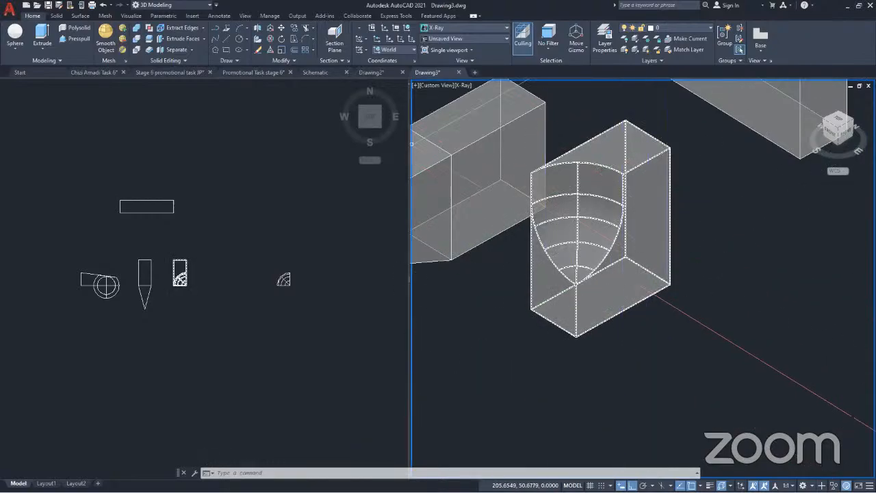
{"action": "key", "text": "Escape"}
{"action": "scroll", "coordinate": [600, 230], "scroll_direction": "down", "scroll_amount": 3}
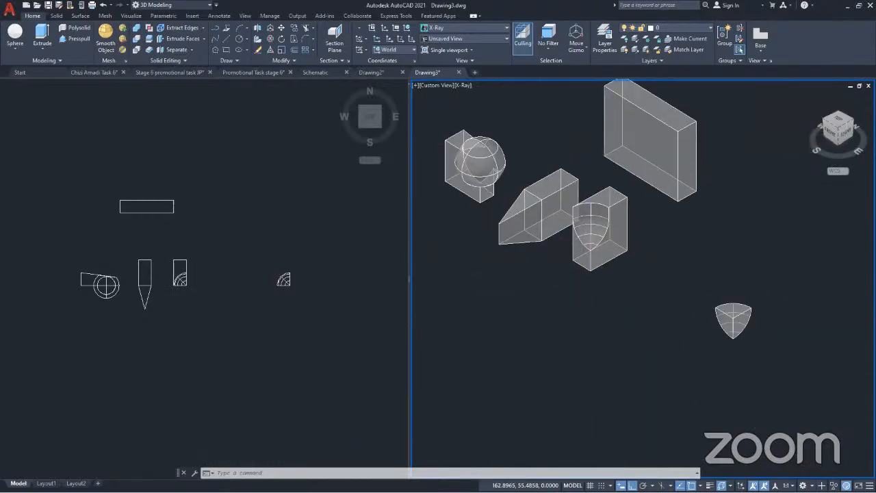
Cancel the pending face extrusion and switch the 3D viewport's visual style to Realistic
{"action": "scroll", "coordinate": [540, 232], "scroll_direction": "up", "scroll_amount": 6}
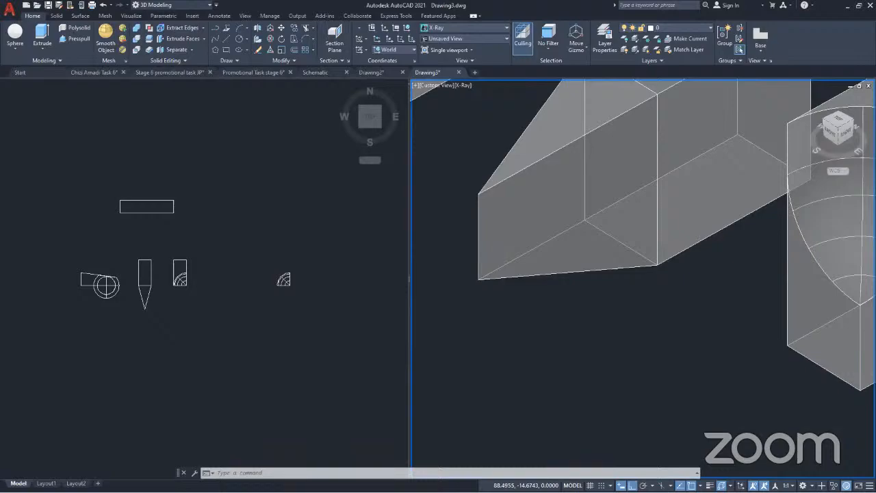
{"action": "key", "text": "Escape"}
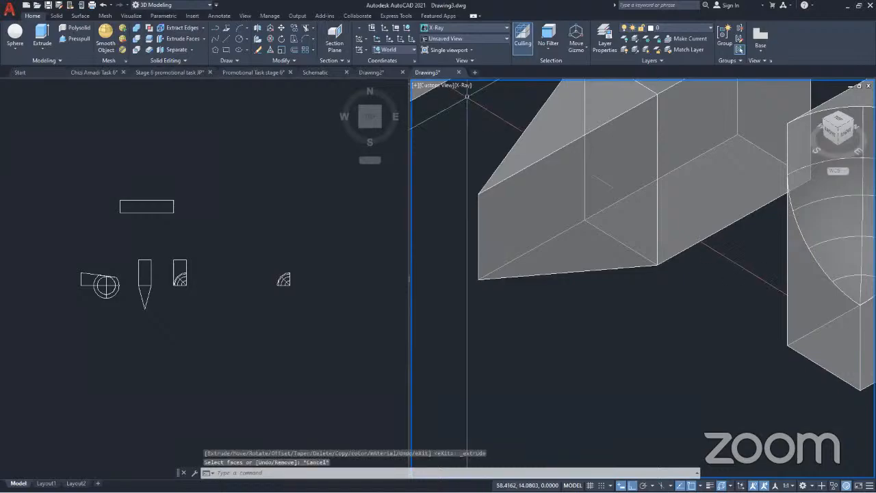
{"action": "left_click", "coordinate": [462, 86]}
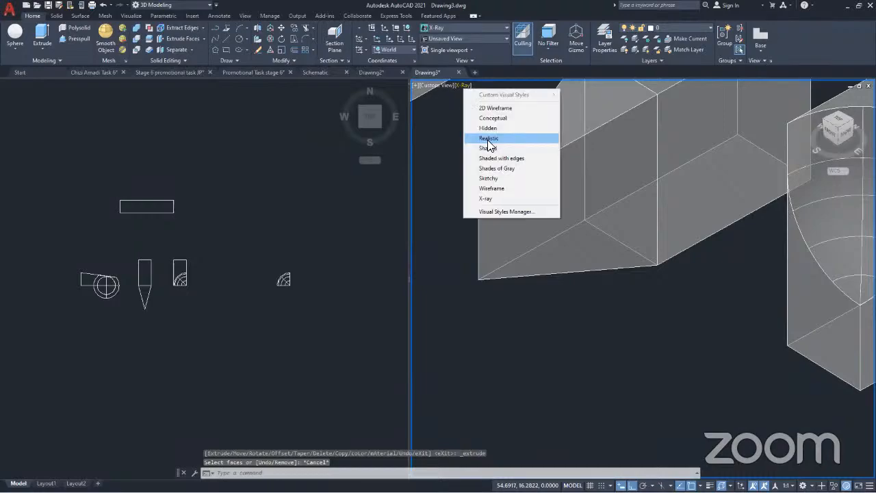
{"action": "left_click", "coordinate": [486, 137]}
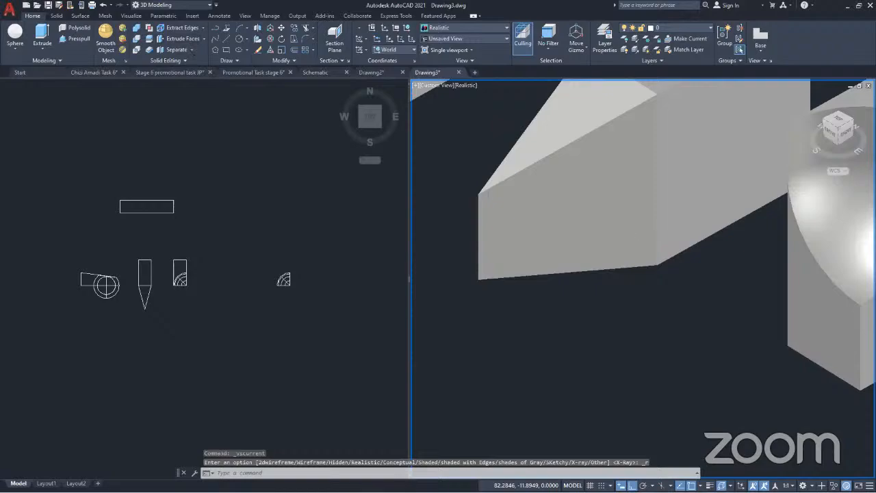
Extrude the slanted side face of the plain half's tapered tip by 25 with a taper angle of 0
{"action": "left_click", "coordinate": [184, 39]}
{"action": "left_click", "coordinate": [611, 229]}
{"action": "key", "text": "Return"}
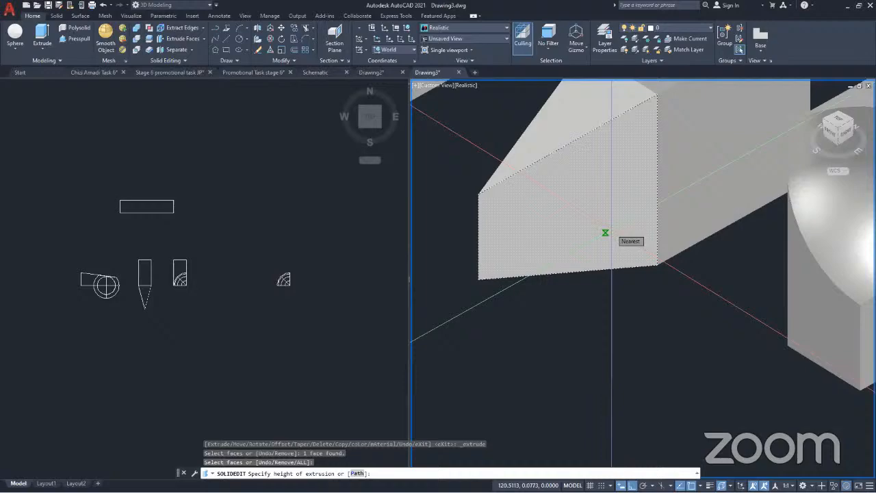
{"action": "type", "text": "25"}
{"action": "key", "text": "Return"}
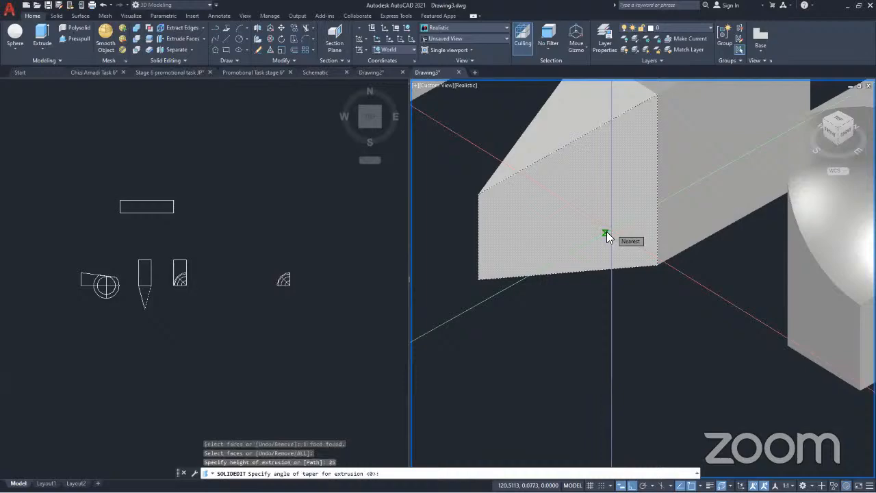
{"action": "key", "text": "Return"}
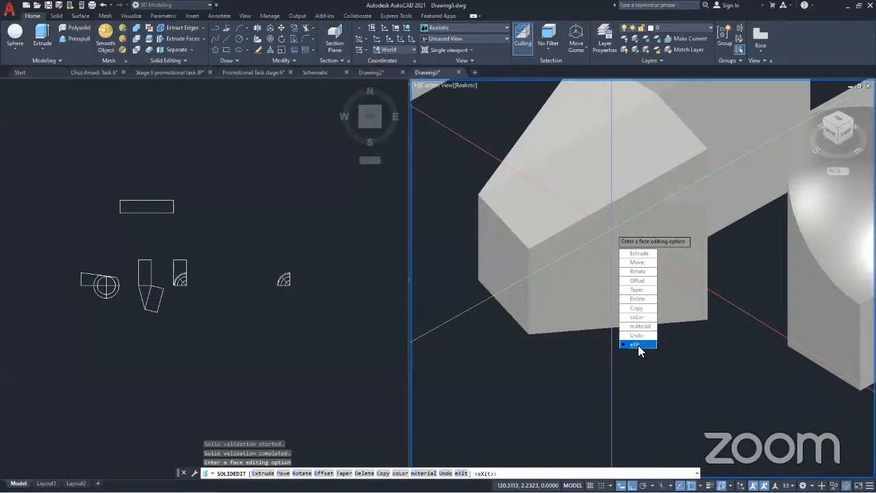
{"action": "left_click", "coordinate": [637, 345]}
{"action": "key", "text": "Return"}
Examine the plain half's side extrusion from the front and check the selection of the whole solid
{"action": "scroll", "coordinate": [624, 232], "scroll_direction": "down", "scroll_amount": 2}
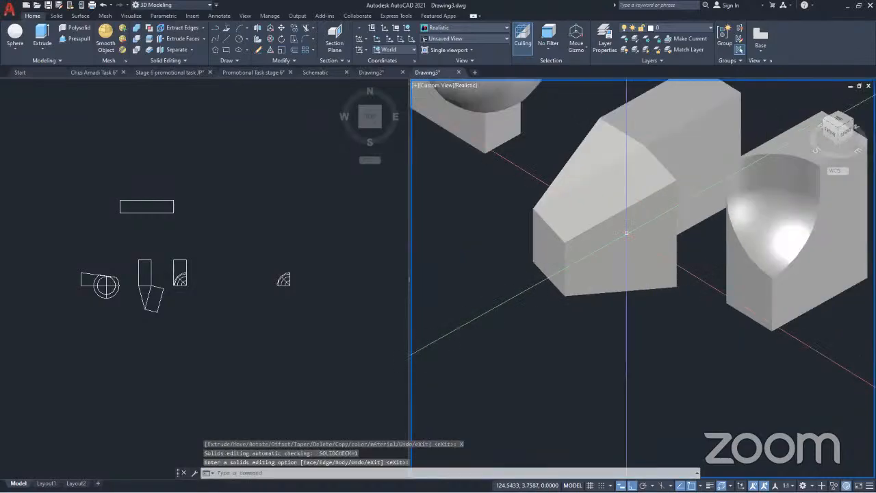
{"action": "middle_click_drag", "start_coordinate": [578, 256], "coordinate": [705, 280], "text": "shift"}
{"action": "key", "text": "Return"}
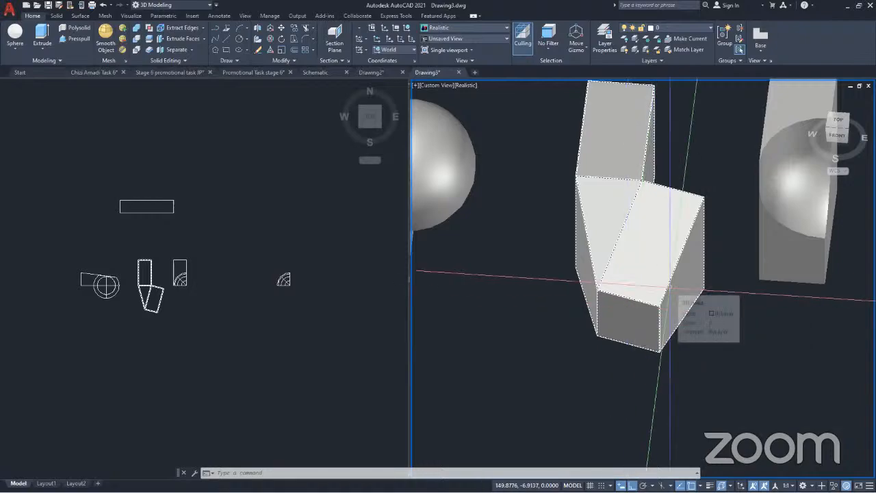
{"action": "scroll", "coordinate": [667, 290], "scroll_direction": "down", "scroll_amount": 5}
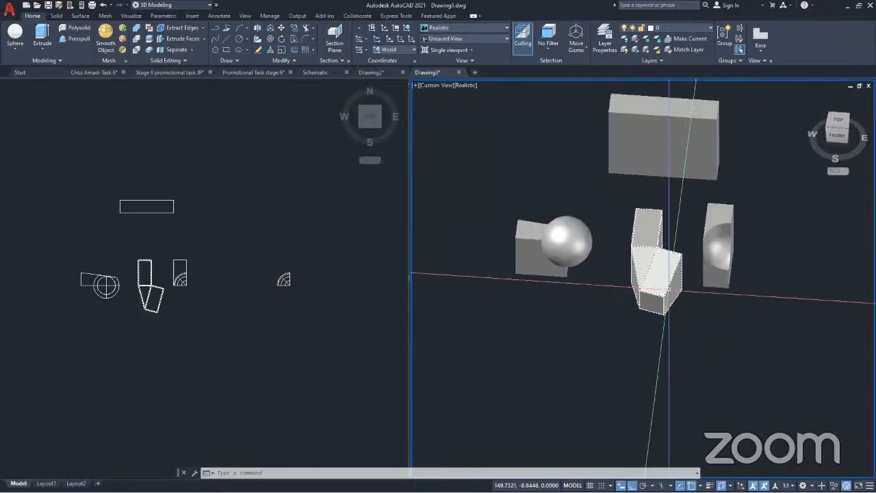
{"action": "scroll", "coordinate": [668, 288], "scroll_direction": "up", "scroll_amount": 4}
{"action": "left_click", "coordinate": [667, 291]}
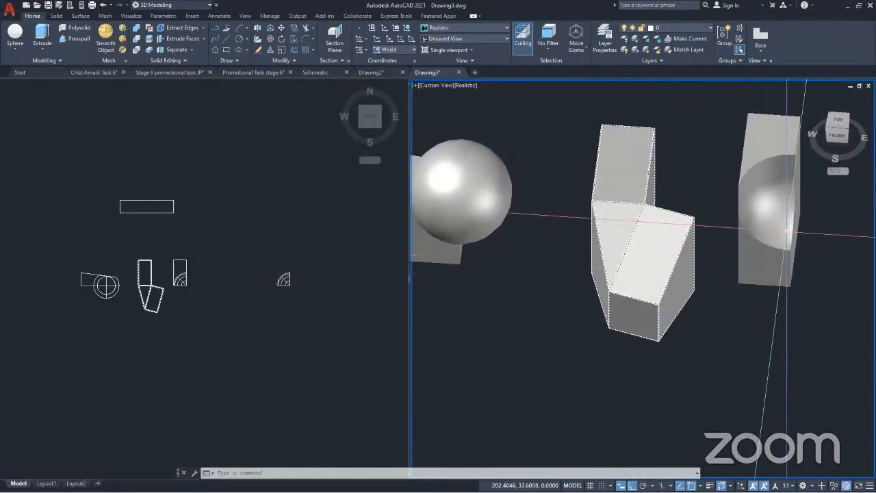
{"action": "left_click", "coordinate": [740, 224]}
{"action": "key", "text": "Escape"}
Compare the plain half's angled side extrusion with the notched half from the front-right direction
{"action": "scroll", "coordinate": [761, 205], "scroll_direction": "up", "scroll_amount": 5}
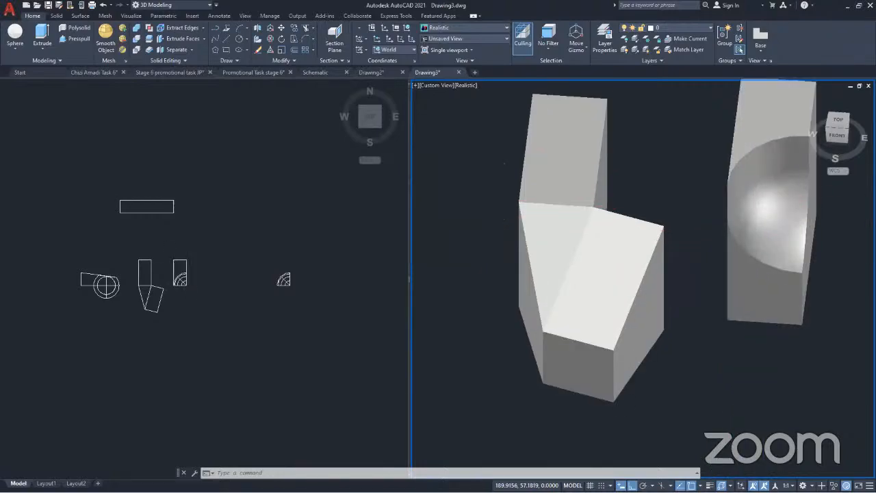
{"action": "scroll", "coordinate": [684, 212], "scroll_direction": "down", "scroll_amount": 2}
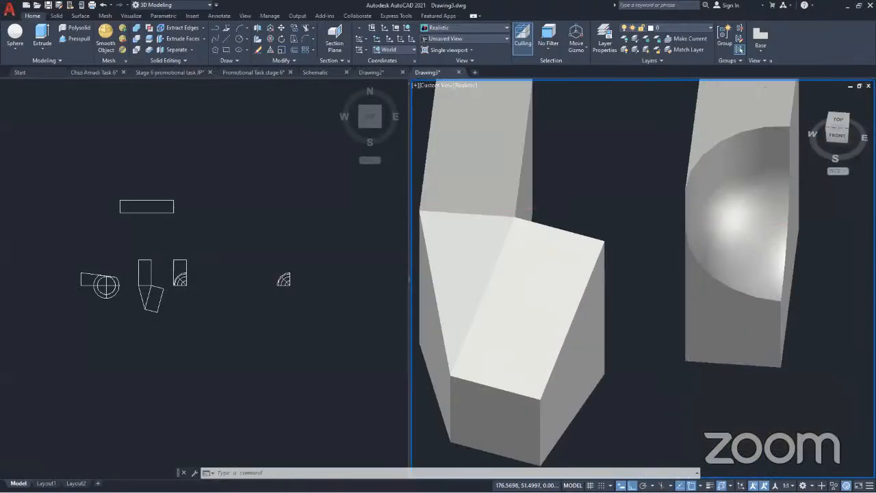
{"action": "middle_click_drag", "start_coordinate": [684, 212], "coordinate": [646, 185], "text": "shift"}
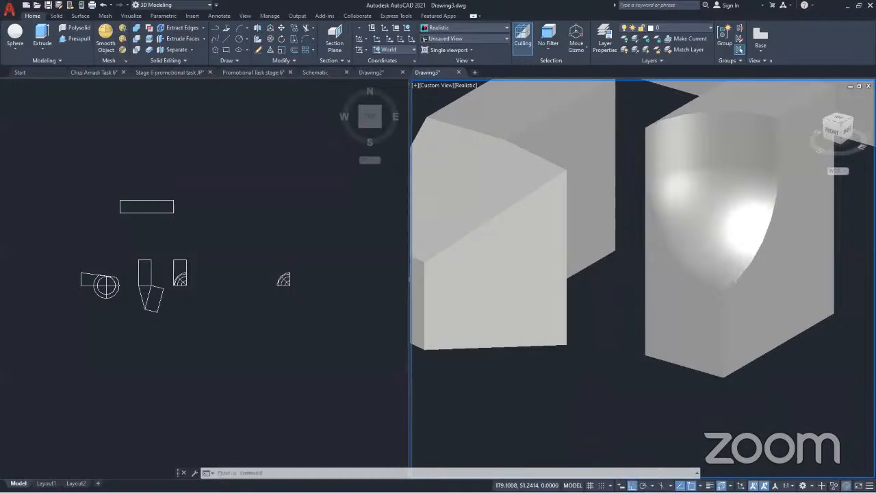
{"action": "scroll", "coordinate": [707, 236], "scroll_direction": "down", "scroll_amount": 4}
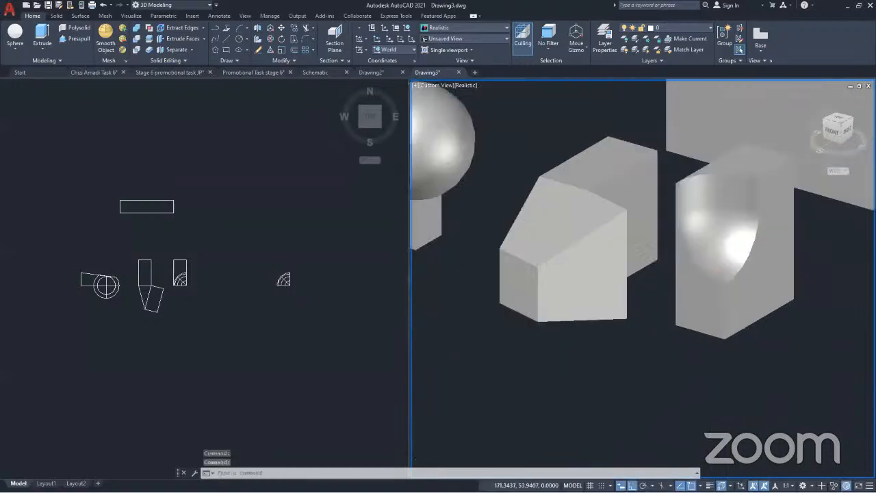
{"action": "left_click", "coordinate": [648, 261]}
{"action": "scroll", "coordinate": [648, 261], "scroll_direction": "up", "scroll_amount": 4}
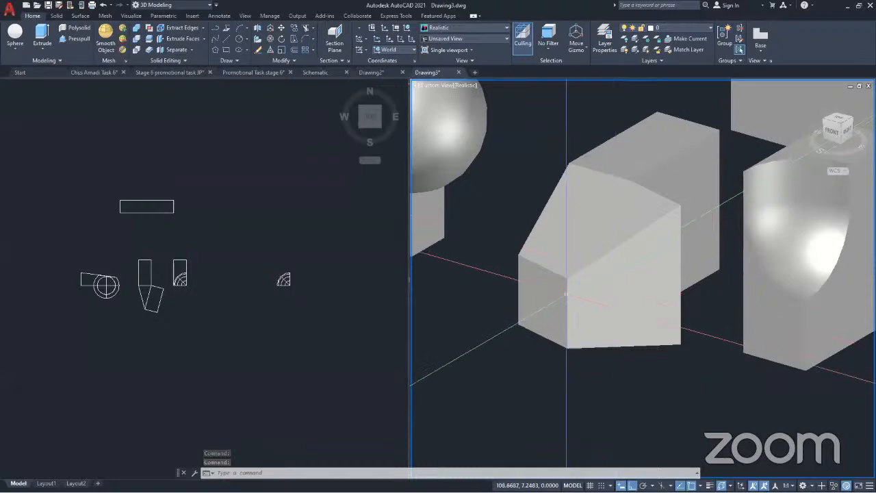
{"action": "middle_click_drag", "start_coordinate": [567, 297], "coordinate": [625, 301]}
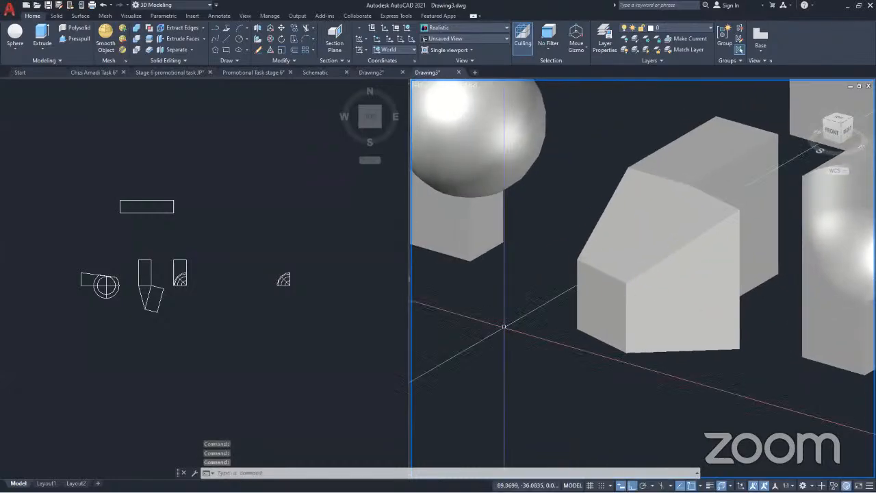
Try to taper the large box's top face along the vertical edge at its front corner, from the lower to the upper vertex
{"action": "scroll", "coordinate": [688, 351], "scroll_direction": "down", "scroll_amount": 5}
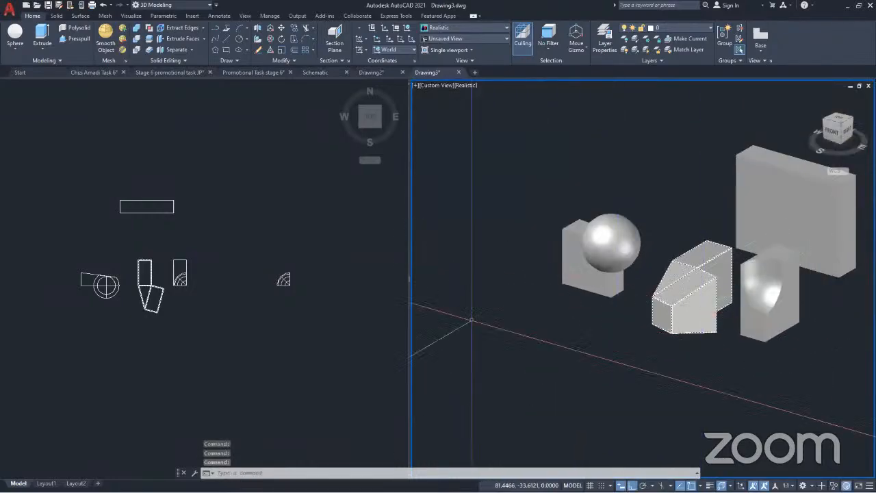
{"action": "left_click", "coordinate": [202, 39]}
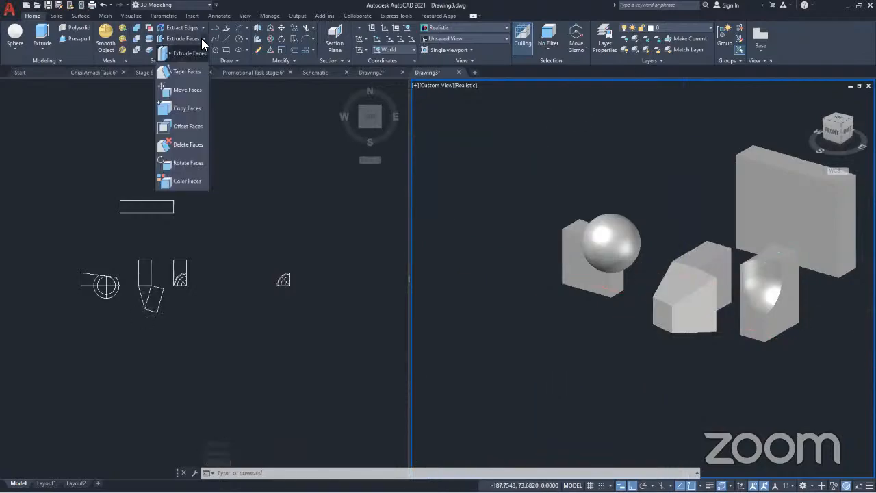
{"action": "left_click", "coordinate": [187, 73]}
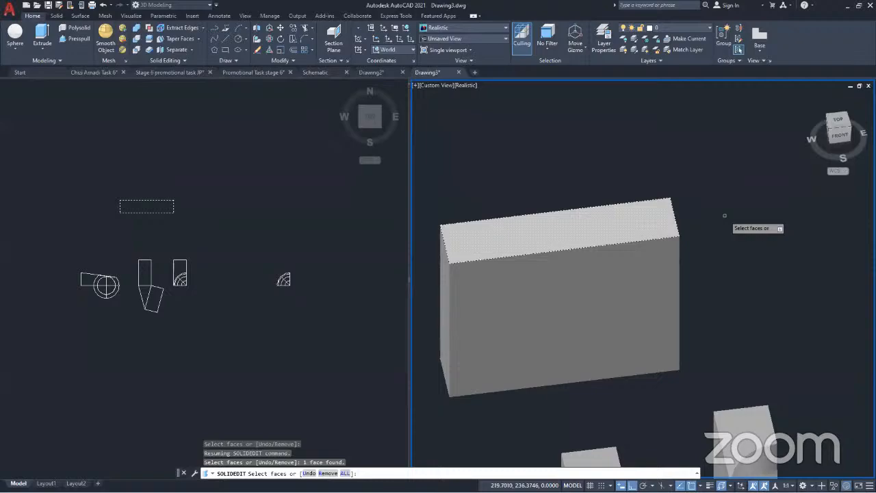
{"action": "key", "text": "Return"}
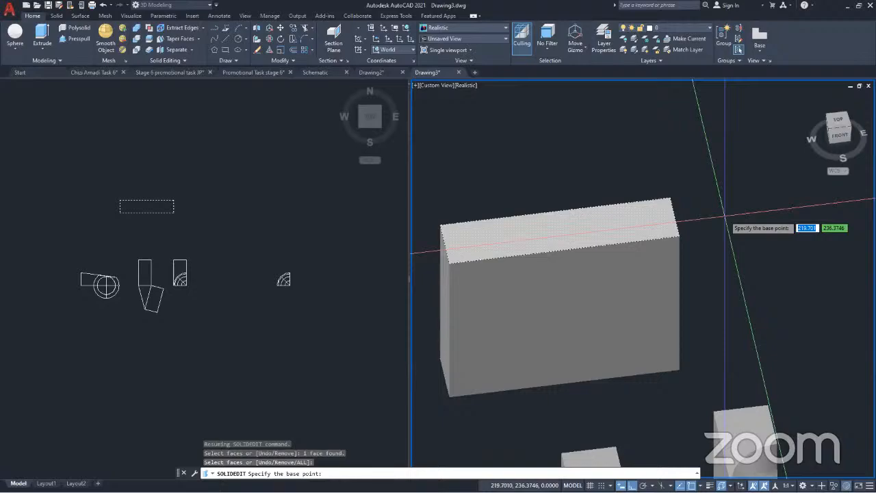
{"action": "left_click", "coordinate": [679, 369]}
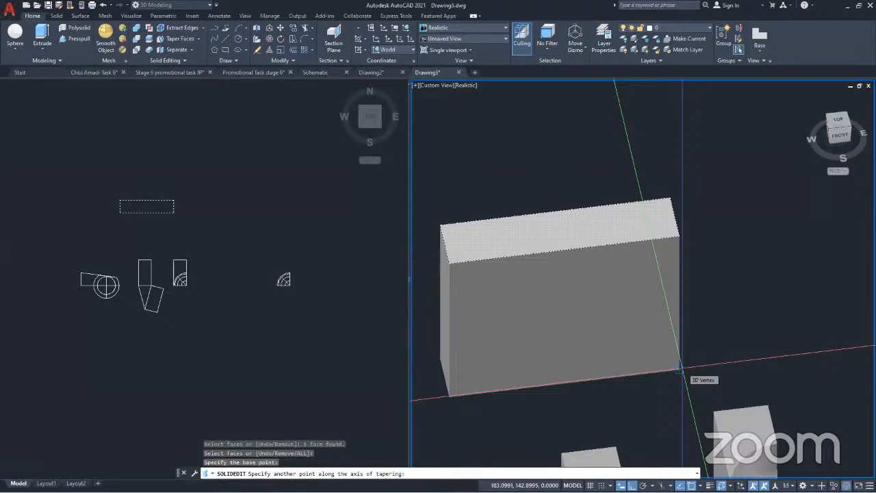
{"action": "left_click", "coordinate": [678, 236]}
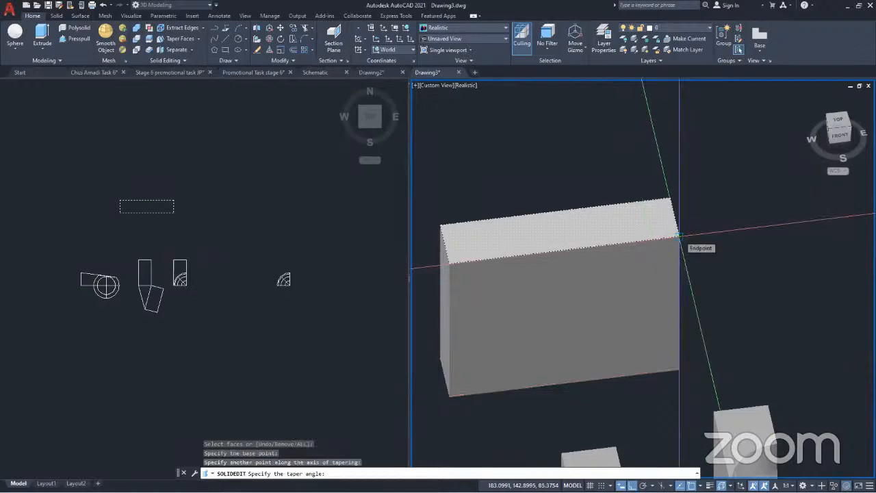
{"action": "left_click", "coordinate": [679, 236]}
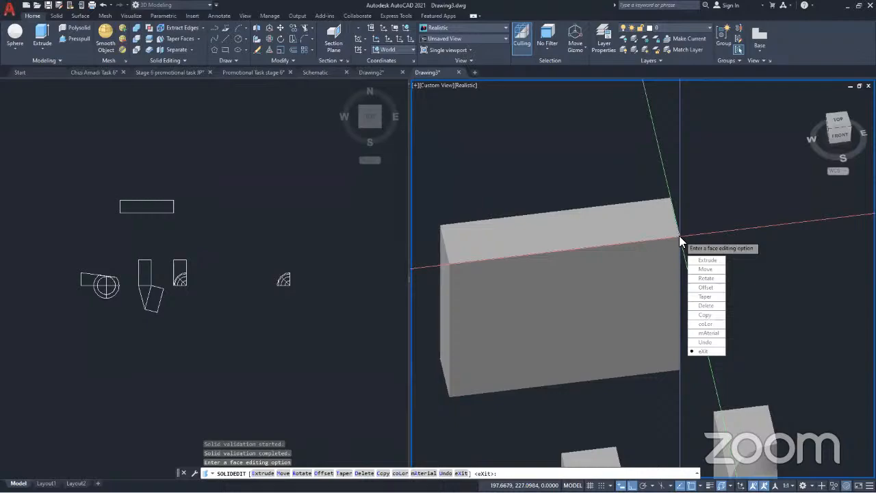
{"action": "key", "text": "Return"}
{"action": "key", "text": "Return"}
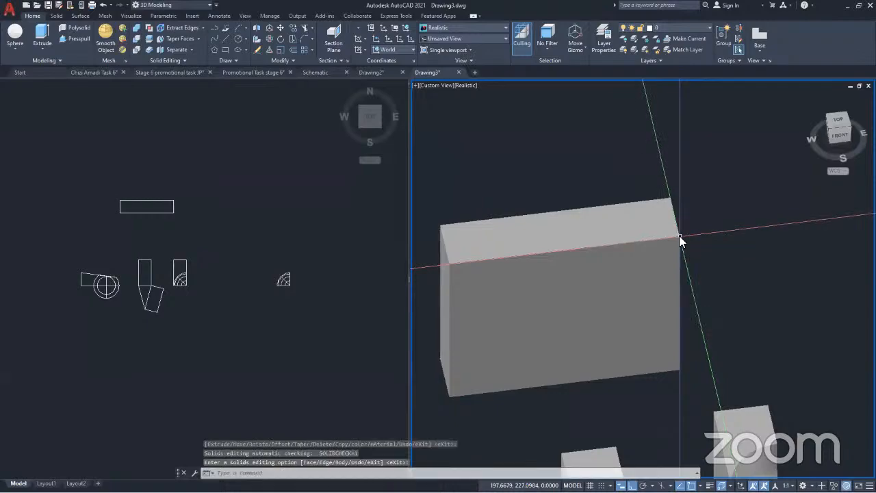
{"action": "key", "text": "Return"}
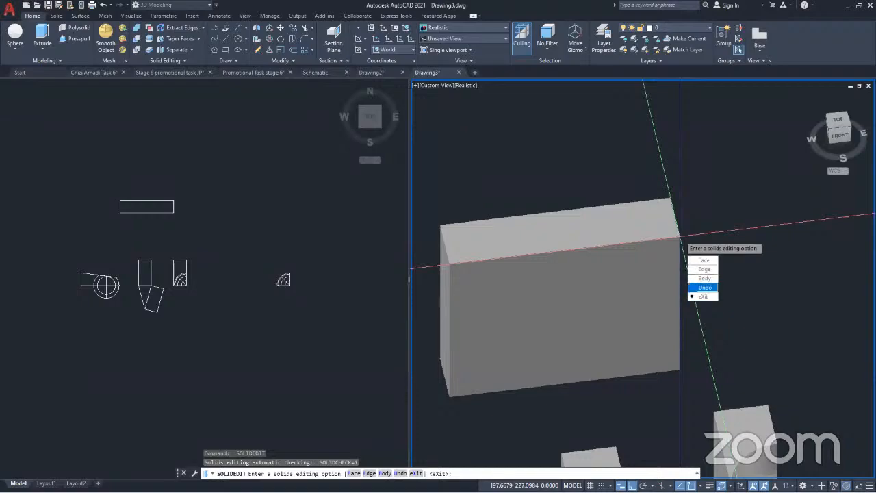
{"action": "key", "text": "Escape"}
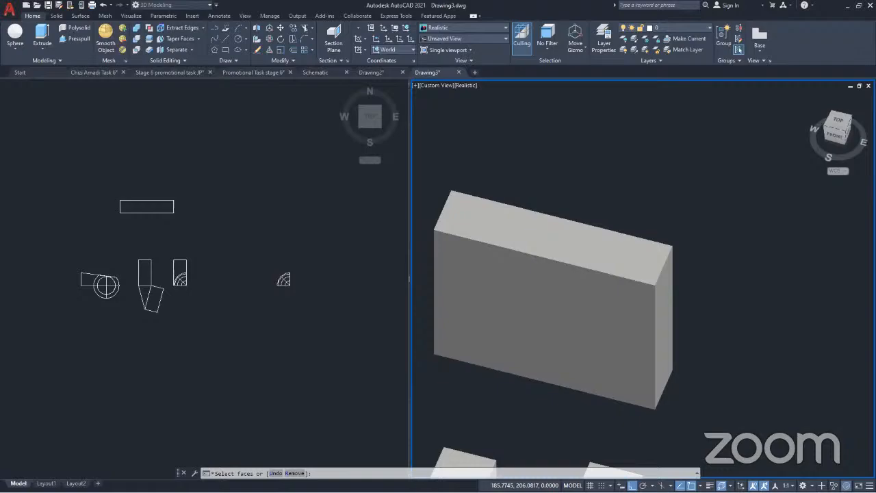
Taper the large box's right end face by -15 degrees along its front vertical edge, from the lower to the upper vertex
{"action": "left_click", "coordinate": [664, 328]}
{"action": "key", "text": "Return"}
{"action": "left_click", "coordinate": [654, 408]}
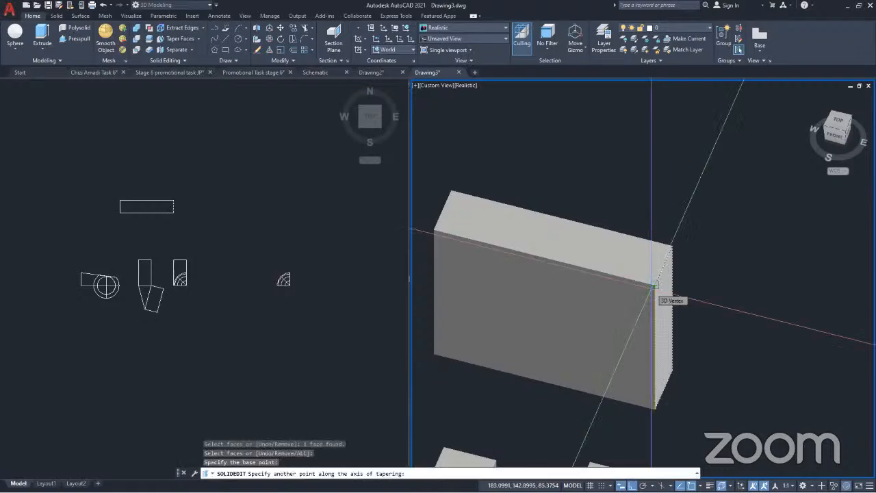
{"action": "left_click", "coordinate": [653, 285]}
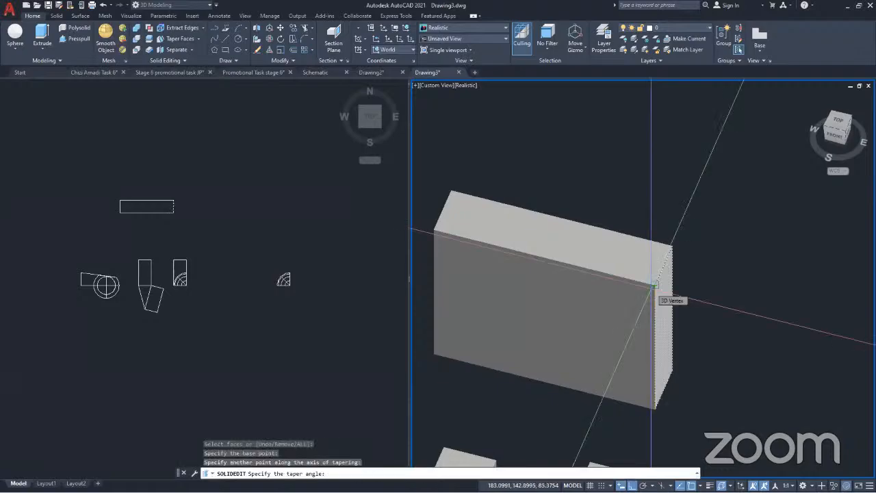
{"action": "type", "text": "-15"}
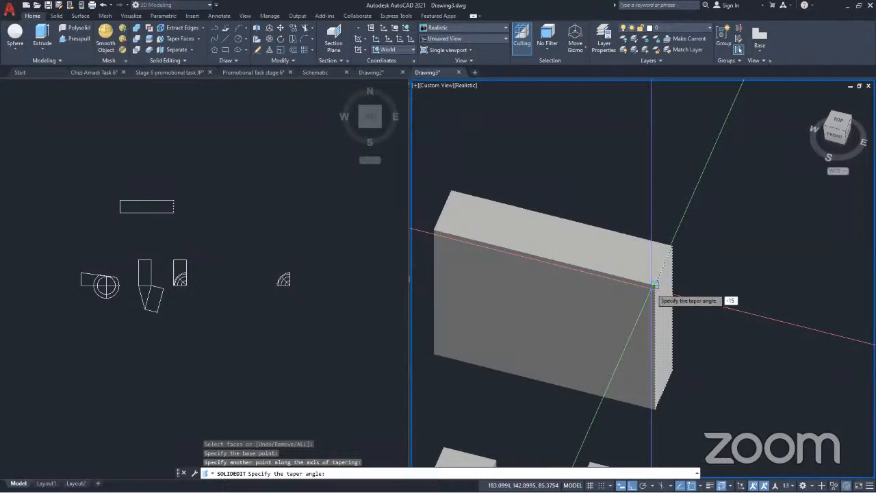
{"action": "key", "text": "Return"}
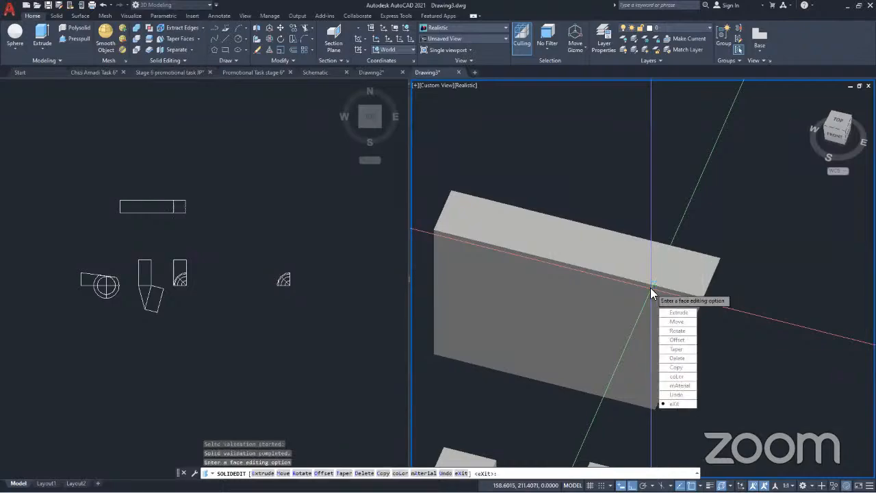
{"action": "key", "text": "Return"}
{"action": "key", "text": "Return"}
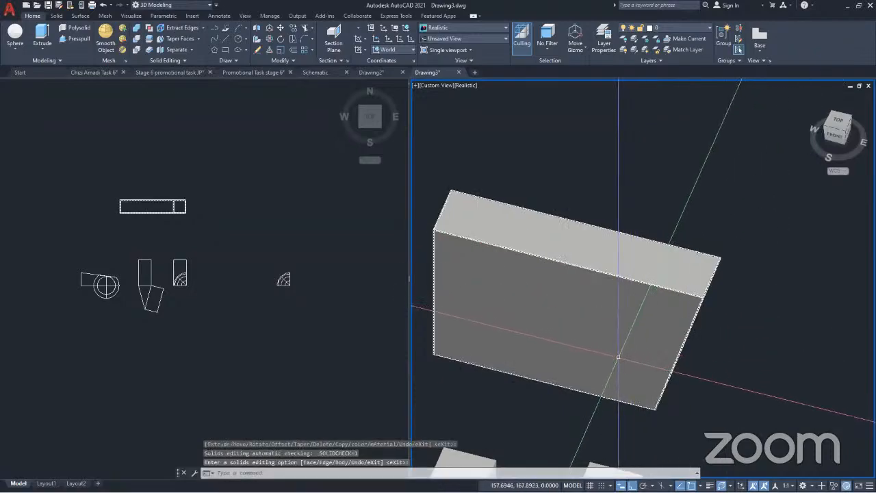
Undo the outward taper of the large box's end face and the solid edits just before it
{"action": "middle_click_drag", "start_coordinate": [645, 321], "coordinate": [693, 314], "text": "shift"}
{"action": "key", "text": "ctrl+z"}
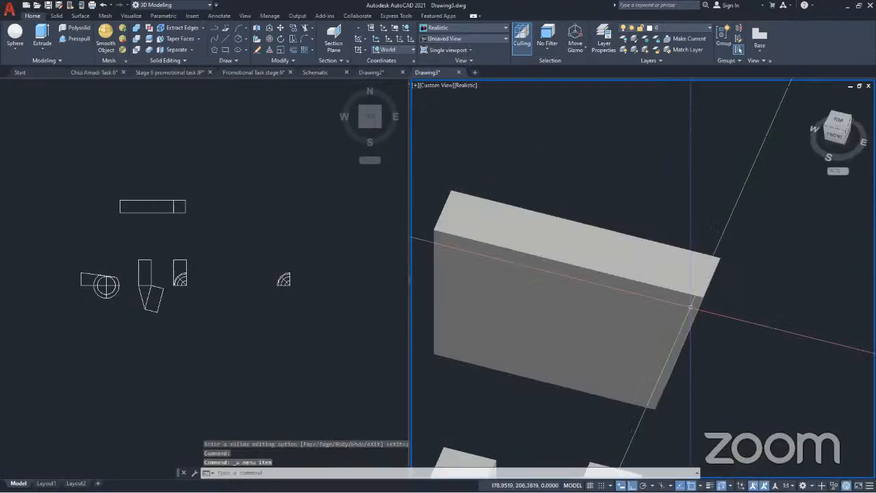
{"action": "key", "text": "ctrl+z"}
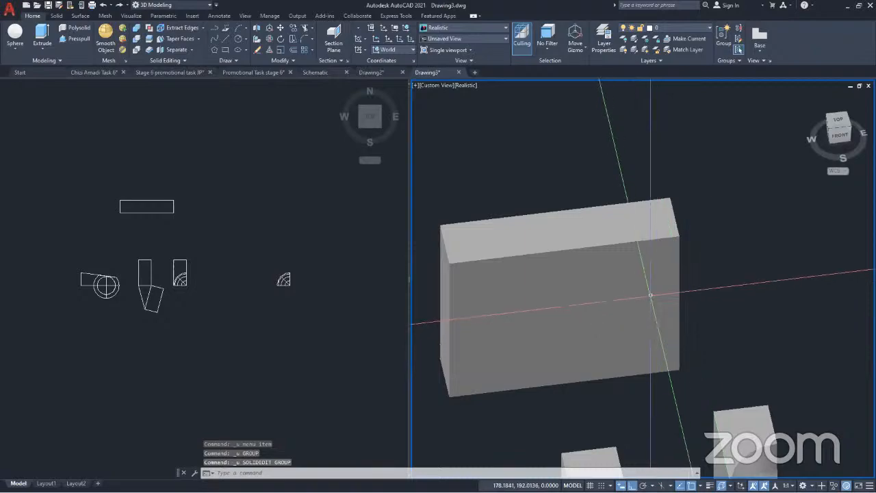
{"action": "key", "text": "ctrl+z"}
Taper the large box's right end face by 45 degrees along its front vertical edge, from the lower to the upper vertex
{"action": "scroll", "coordinate": [630, 291], "scroll_direction": "down", "scroll_amount": 5}
{"action": "middle_click_drag", "start_coordinate": [632, 281], "coordinate": [523, 282]}
{"action": "scroll", "coordinate": [687, 278], "scroll_direction": "up", "scroll_amount": 5}
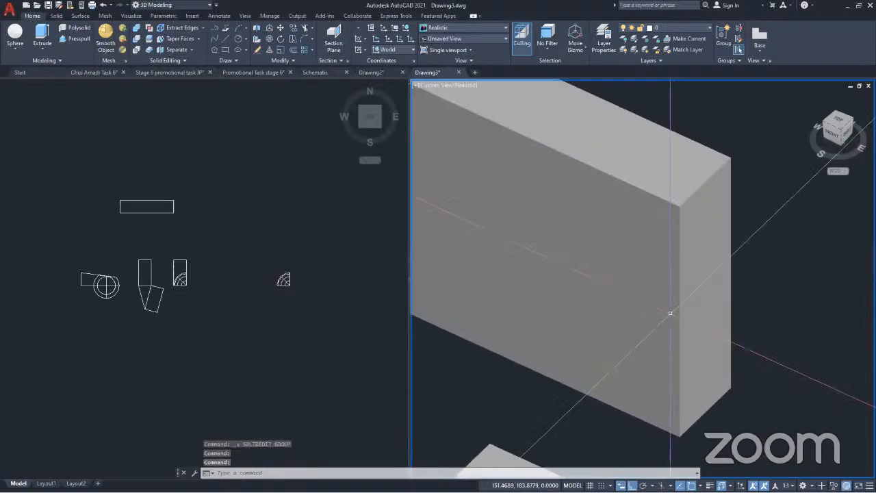
{"action": "scroll", "coordinate": [687, 278], "scroll_direction": "down", "scroll_amount": 1}
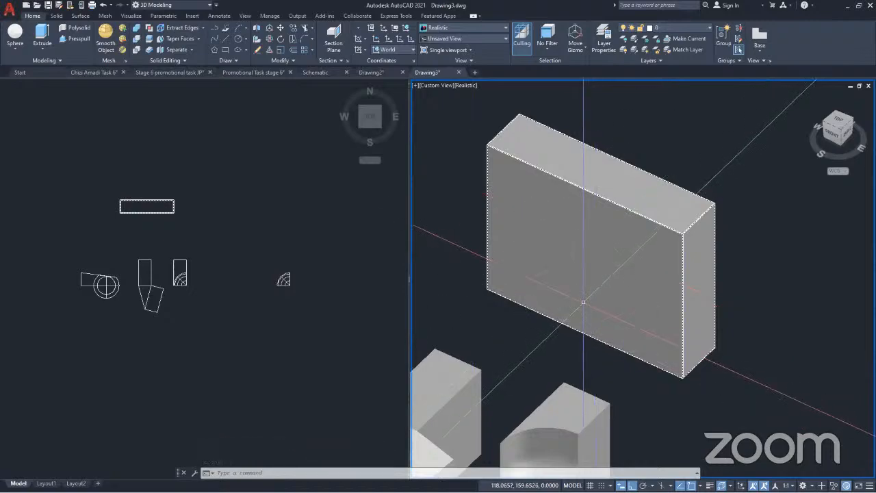
{"action": "key", "text": "Escape"}
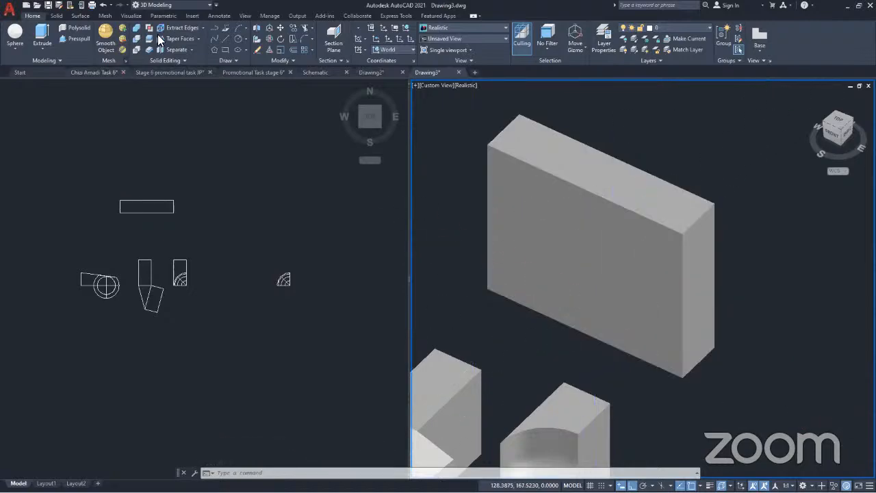
{"action": "left_click", "coordinate": [199, 38]}
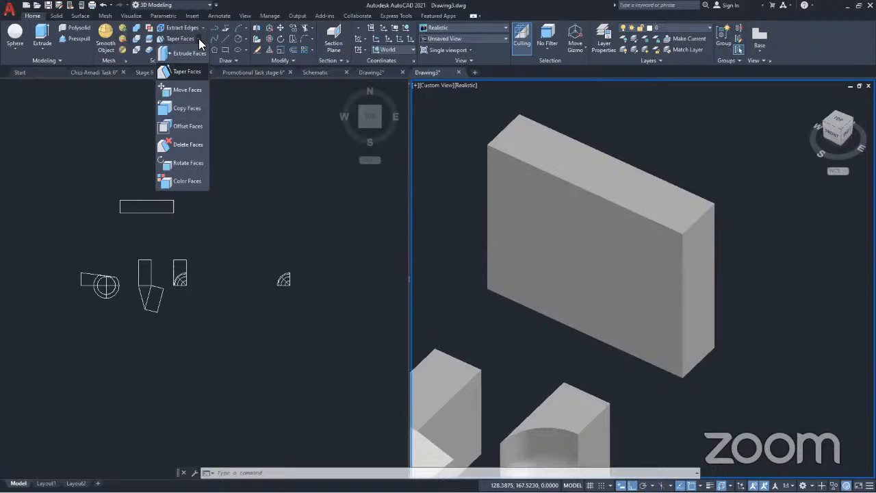
{"action": "left_click", "coordinate": [177, 72]}
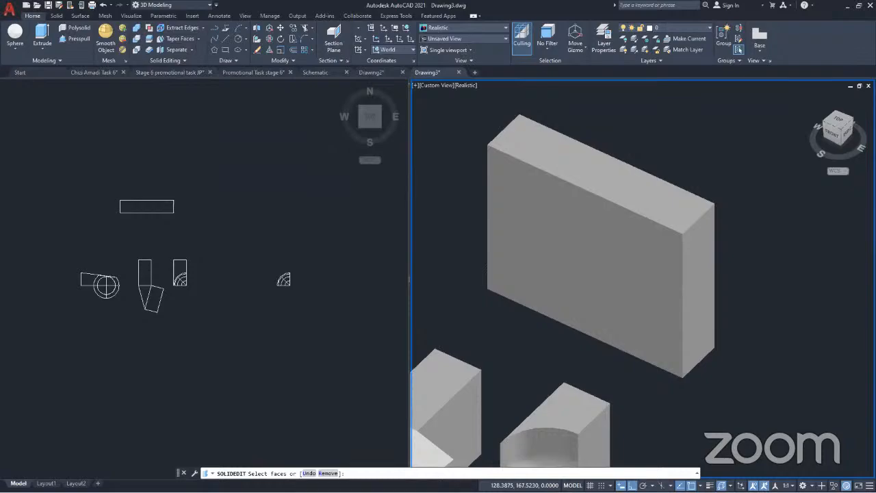
{"action": "left_click", "coordinate": [692, 280]}
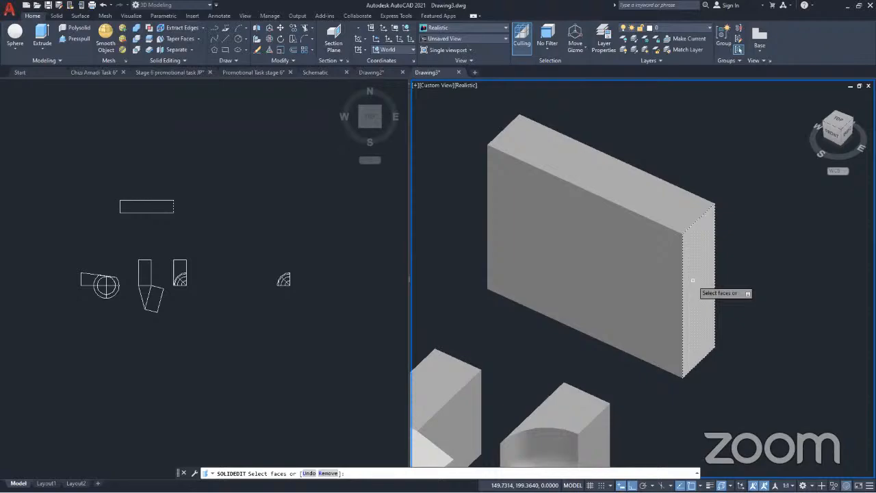
{"action": "key", "text": "Return"}
{"action": "left_click", "coordinate": [714, 204]}
{"action": "left_click", "coordinate": [682, 234]}
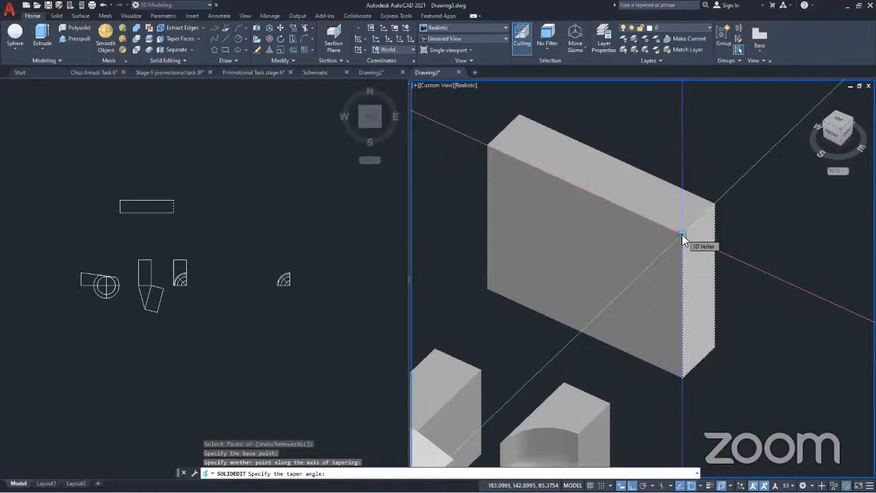
{"action": "type", "text": "45"}
{"action": "key", "text": "Return"}
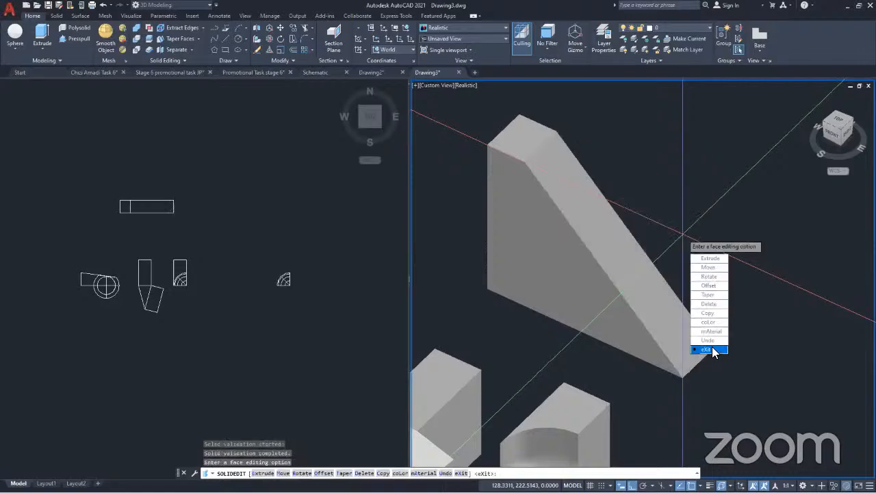
{"action": "left_click", "coordinate": [712, 349]}
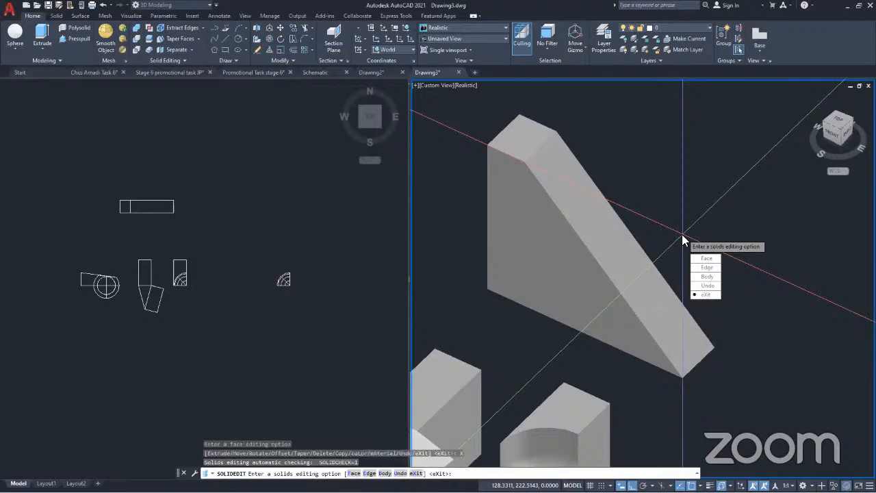
{"action": "key", "text": "Return"}
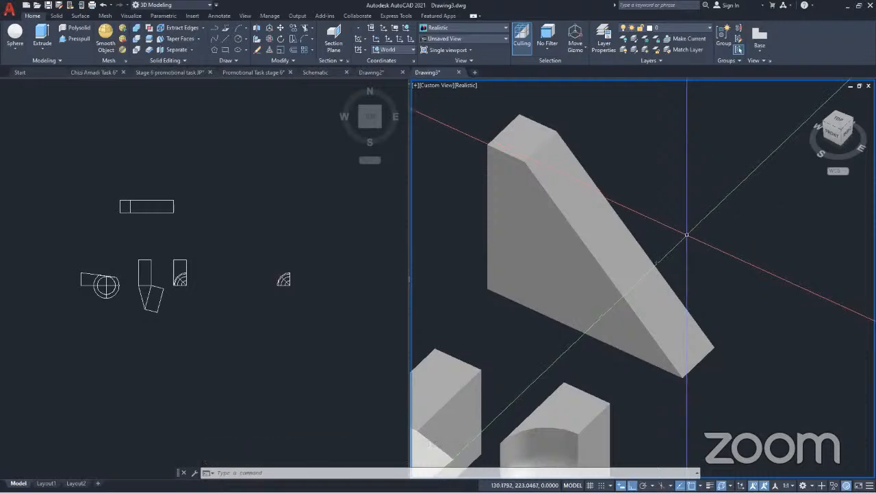
Examine the large solid with the sloping end beside its neighbours and check its selection as one solid
{"action": "left_click", "coordinate": [592, 277]}
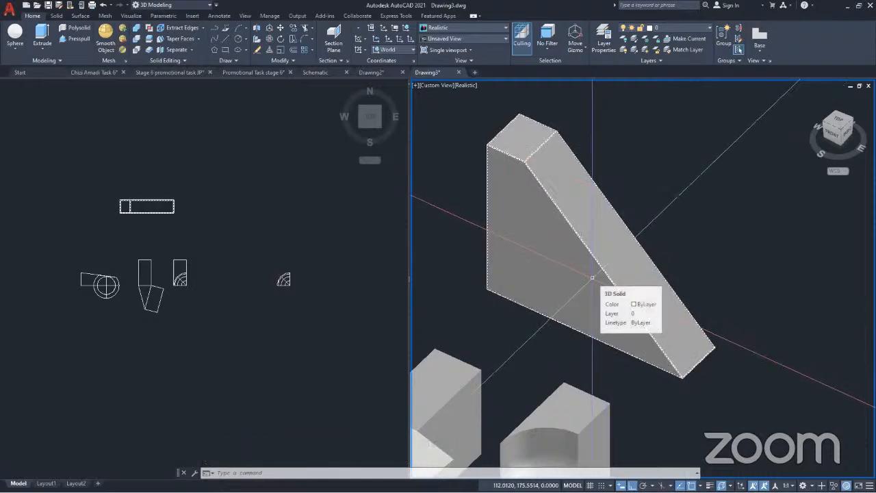
{"action": "key", "text": "Escape"}
{"action": "scroll", "coordinate": [614, 255], "scroll_direction": "down", "scroll_amount": 3}
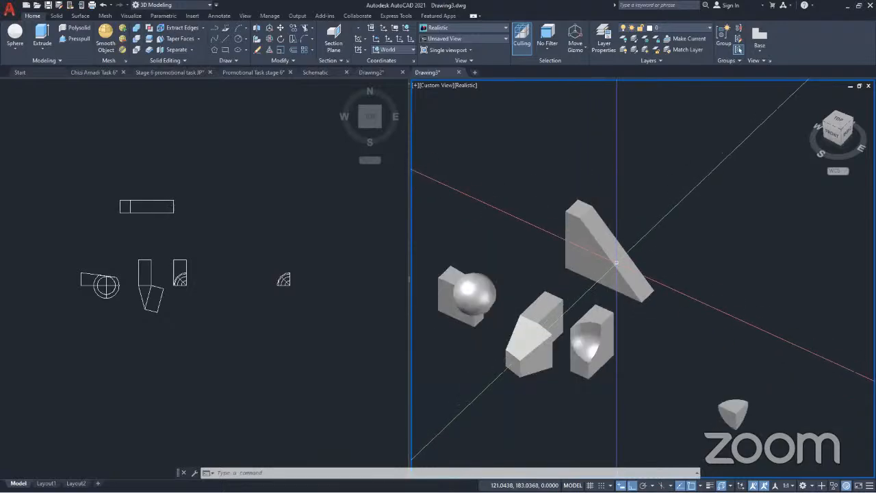
{"action": "scroll", "coordinate": [614, 254], "scroll_direction": "up", "scroll_amount": 5}
{"action": "left_click", "coordinate": [572, 259]}
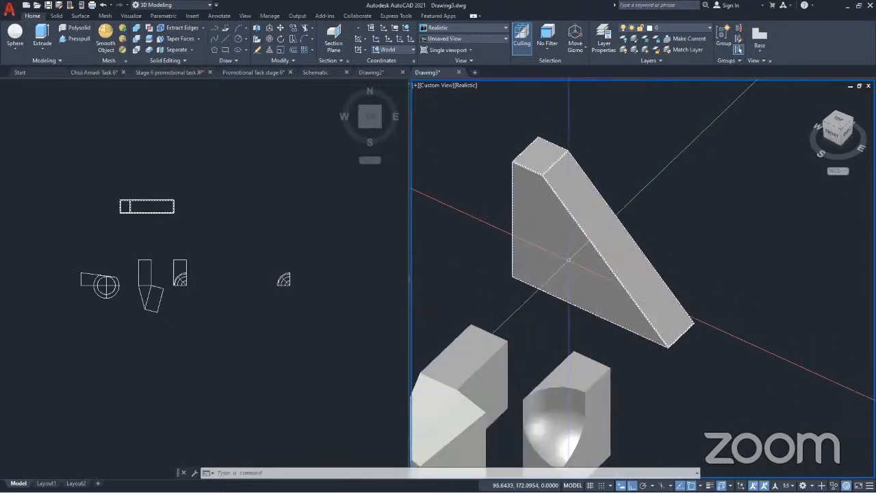
{"action": "left_click", "coordinate": [565, 260]}
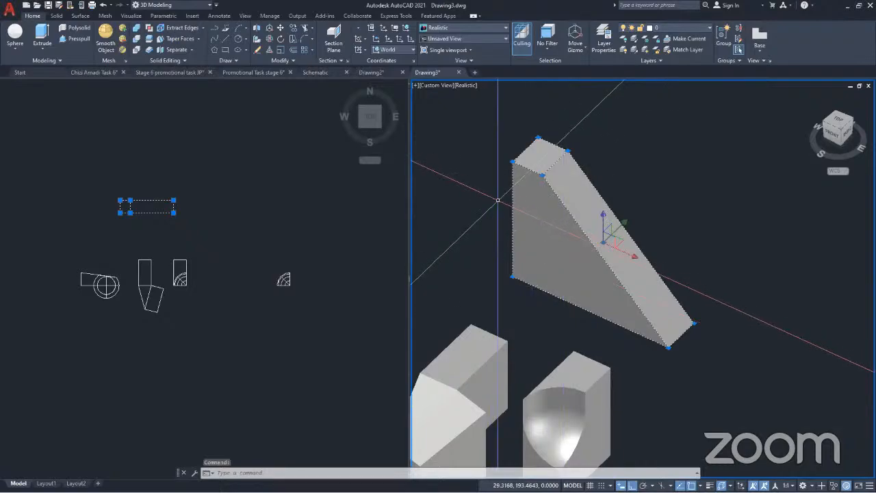
{"action": "key", "text": "Escape"}
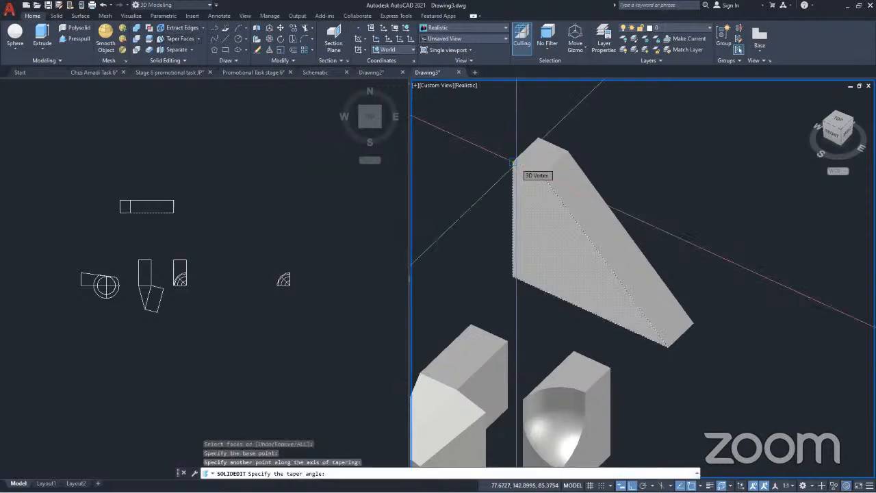
Taper the large solid's front face by 7 degrees along its left vertical edge towards the upper vertex
{"action": "type", "text": "7"}
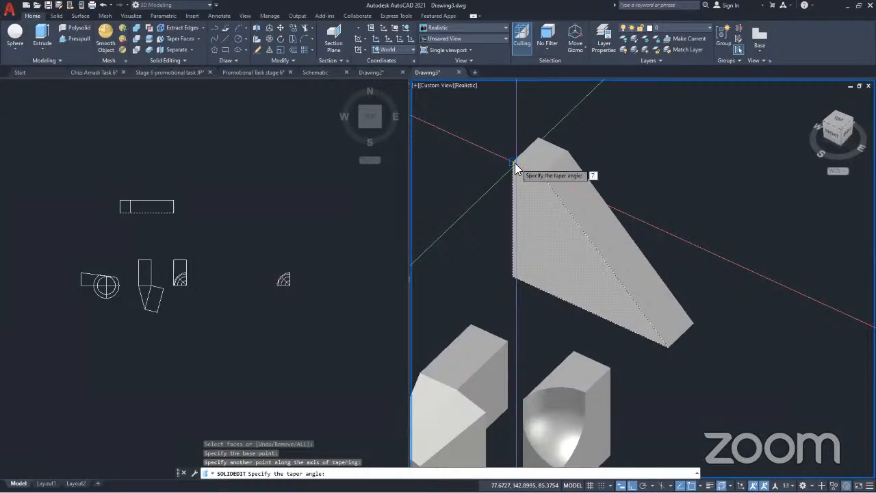
{"action": "key", "text": "Return"}
{"action": "key", "text": "Down"}
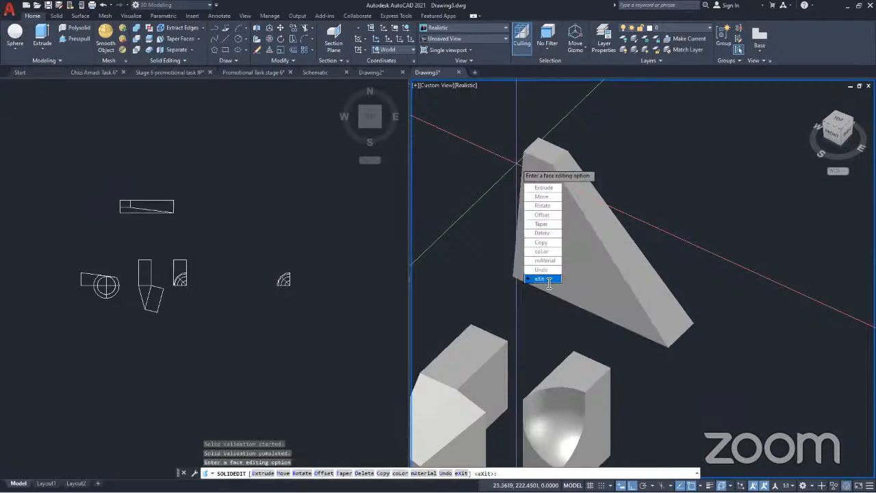
{"action": "key", "text": "Return"}
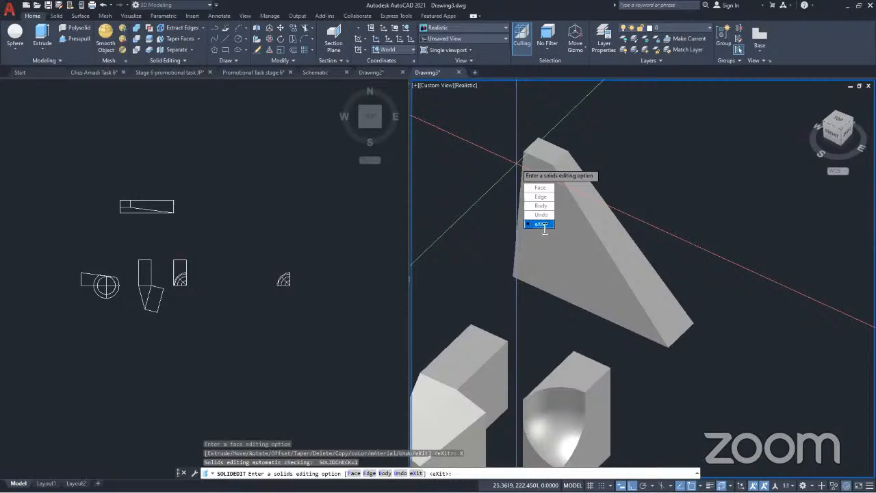
Finish the face taper, examine the large tapered solid from its left side, and review the available face editing tools
{"action": "key", "text": "Return"}
{"action": "scroll", "coordinate": [573, 236], "scroll_direction": "up", "scroll_amount": 5}
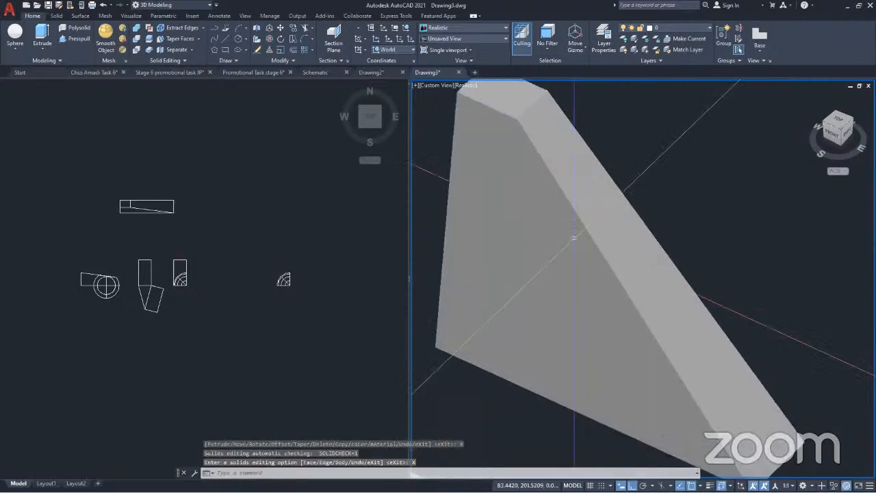
{"action": "scroll", "coordinate": [573, 236], "scroll_direction": "down", "scroll_amount": 3}
{"action": "mouse_move", "coordinate": [546, 303]}
{"action": "middle_mouse_down", "text": "shift"}
{"action": "mouse_move", "coordinate": [726, 325]}
{"action": "mouse_move", "coordinate": [844, 301]}
{"action": "mouse_move", "coordinate": [805, 305]}
{"action": "mouse_move", "coordinate": [830, 297]}
{"action": "mouse_move", "coordinate": [818, 274]}
{"action": "middle_mouse_up", "text": "shift"}
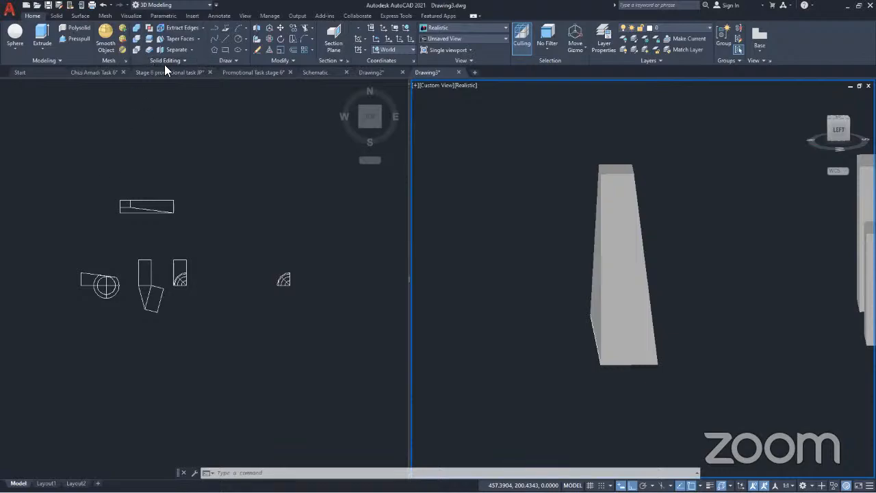
{"action": "left_click", "coordinate": [199, 38]}
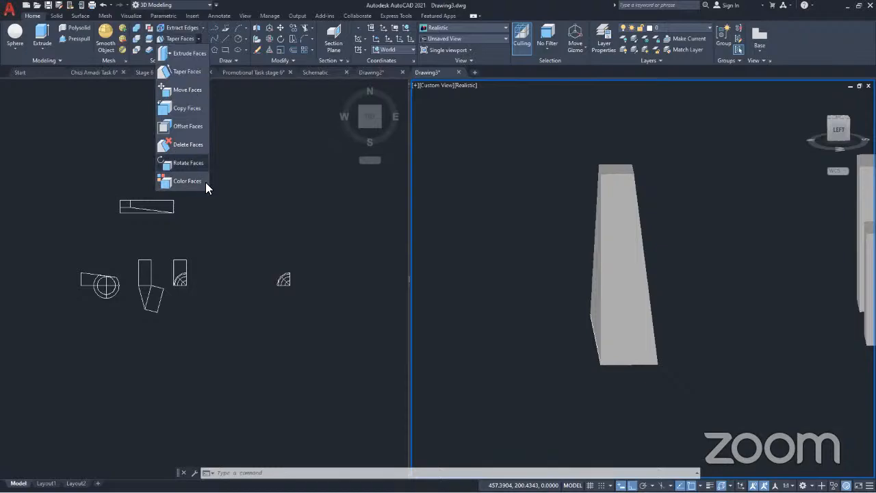
{"action": "left_click", "coordinate": [197, 39]}
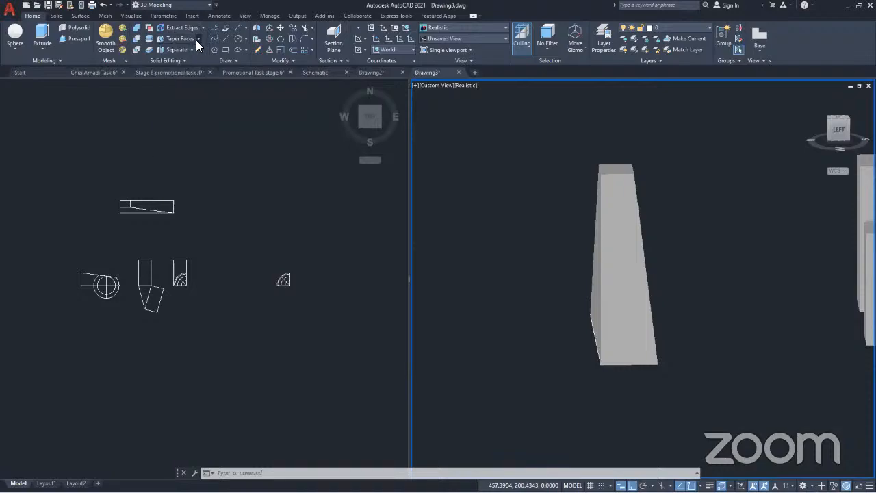
Extract the edges of the large tapered solid as wireframe lines with Extract Edges
{"action": "left_click", "coordinate": [201, 28]}
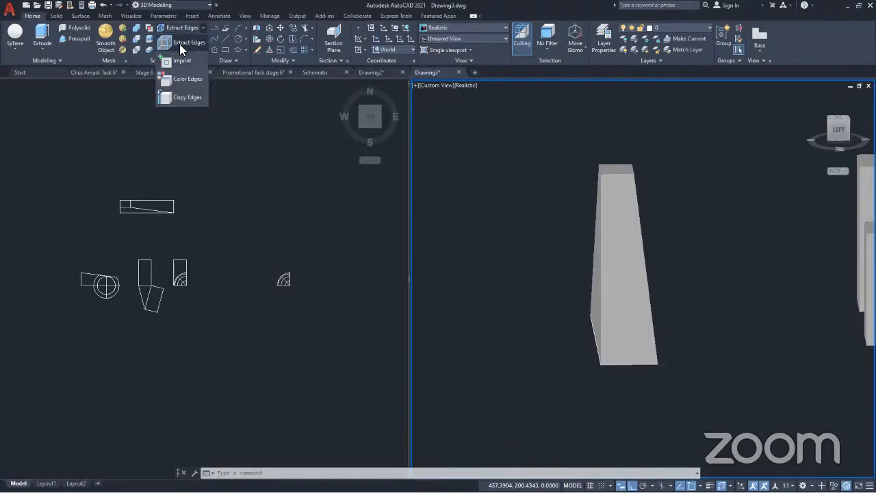
{"action": "left_click", "coordinate": [625, 270]}
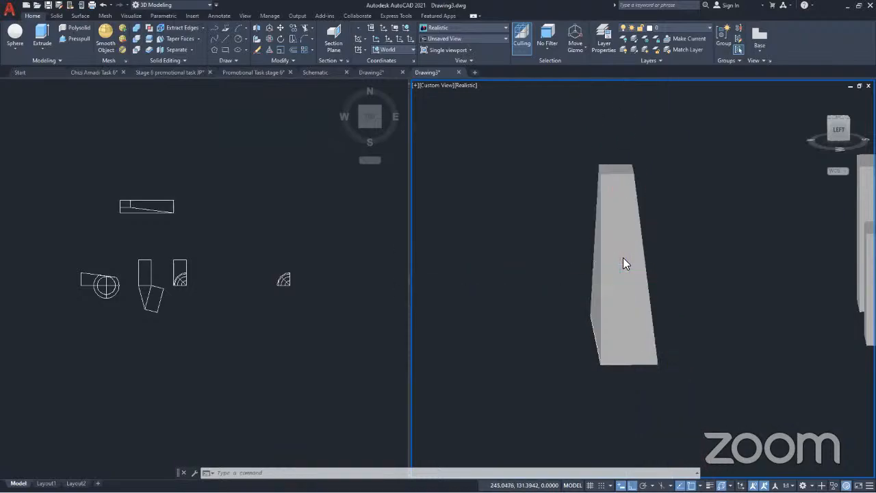
{"action": "left_click", "coordinate": [576, 241]}
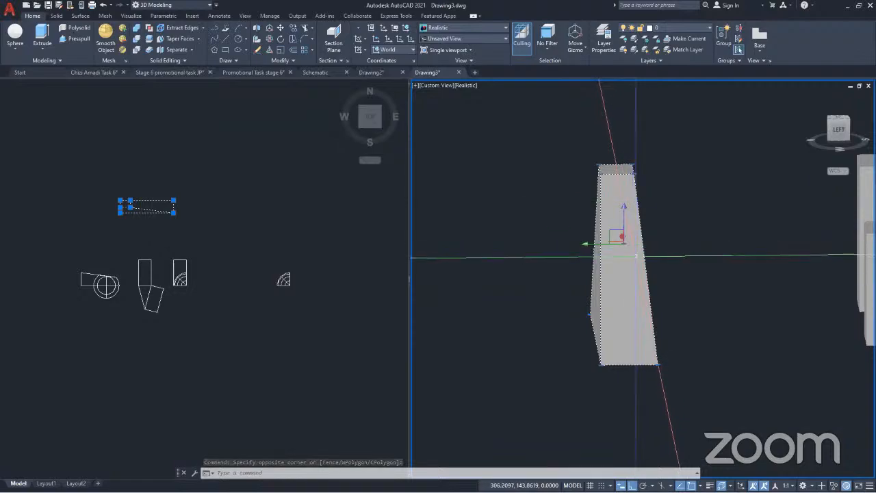
{"action": "middle_click_drag", "start_coordinate": [635, 261], "coordinate": [636, 208], "text": "shift"}
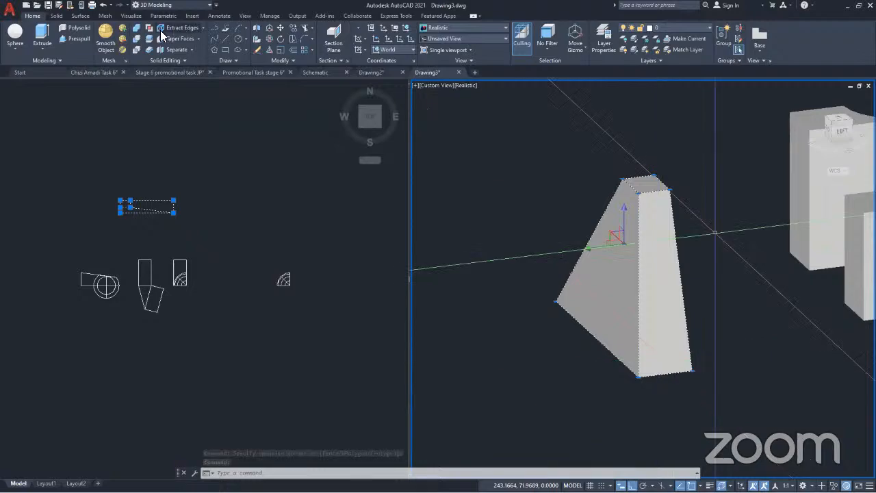
{"action": "left_click", "coordinate": [201, 27]}
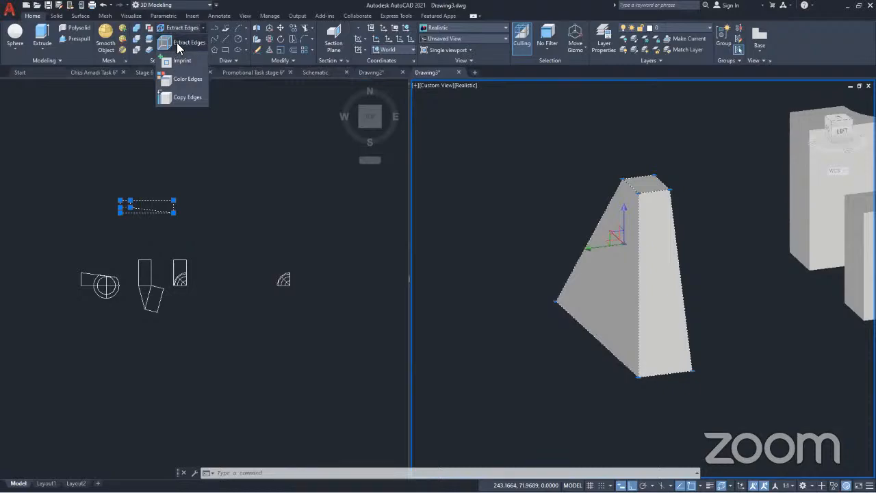
{"action": "left_click", "coordinate": [177, 42]}
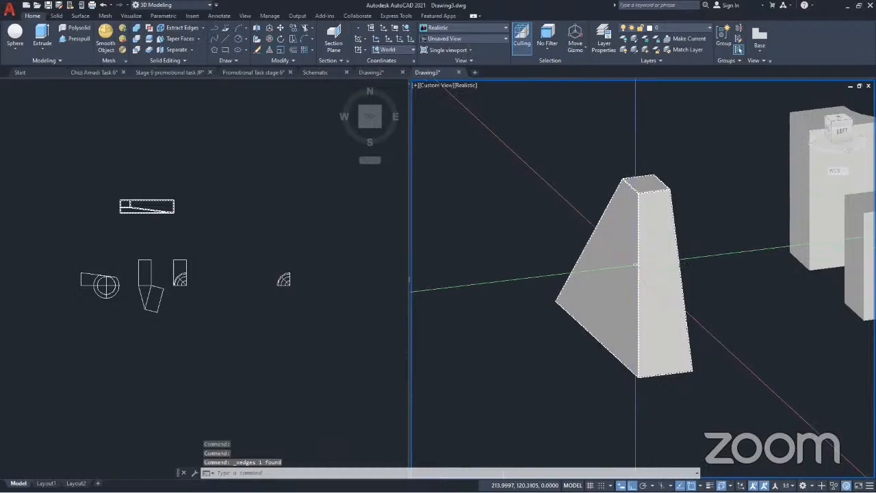
{"action": "mouse_move", "coordinate": [643, 253]}
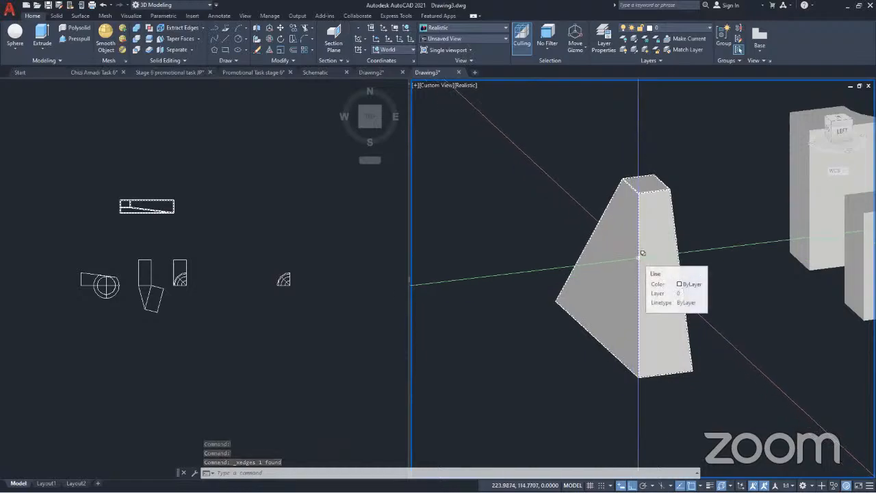
Move the large tapered 3D solid along the Y axis, away from its extracted wireframe, and compare the two
{"action": "left_click", "coordinate": [686, 310]}
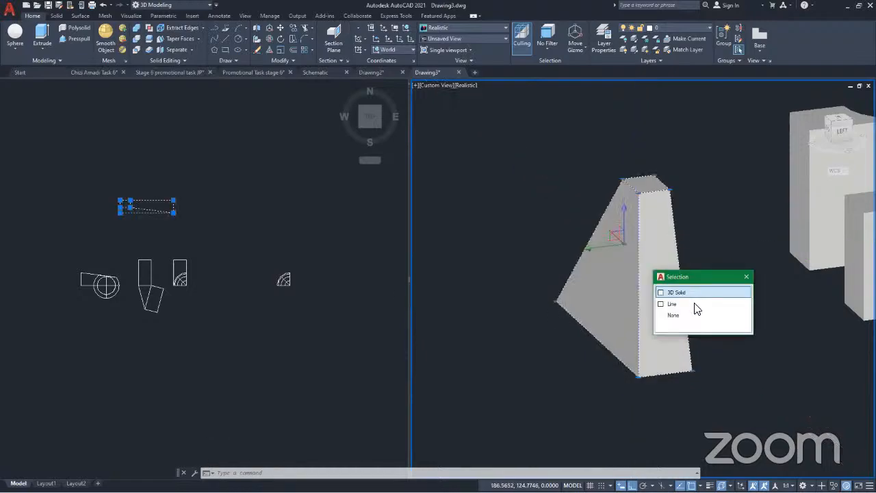
{"action": "left_click", "coordinate": [692, 305]}
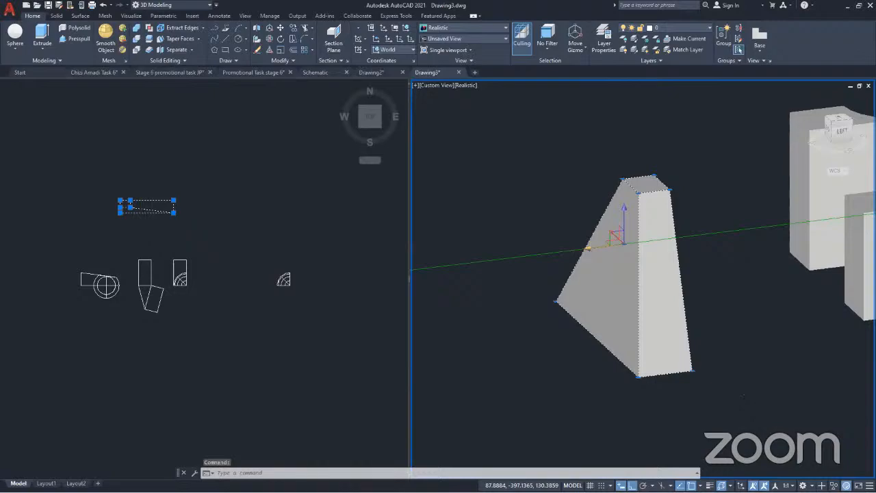
{"action": "left_click_drag", "start_coordinate": [587, 248], "coordinate": [418, 267]}
{"action": "key", "text": "Escape"}
{"action": "scroll", "coordinate": [672, 249], "scroll_direction": "down", "scroll_amount": 2}
{"action": "middle_click_drag", "start_coordinate": [658, 287], "coordinate": [414, 297], "text": "shift"}
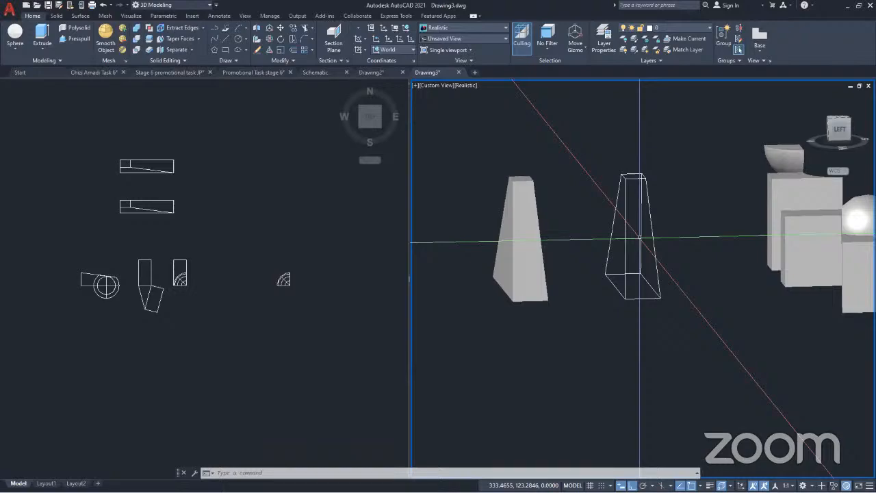
Undo the view changes and the move of the large tapered solid away from its wireframe
{"action": "key", "text": "ctrl+z"}
{"action": "key", "text": "ctrl+z"}
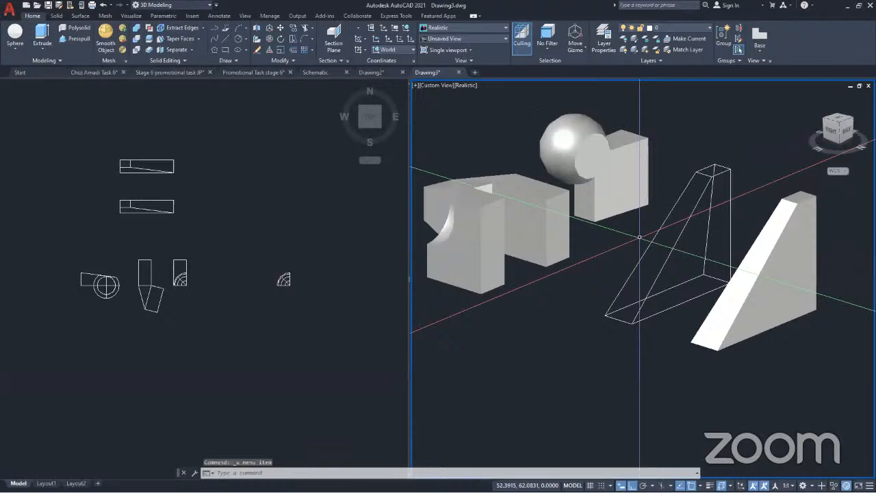
{"action": "key", "text": "ctrl+z"}
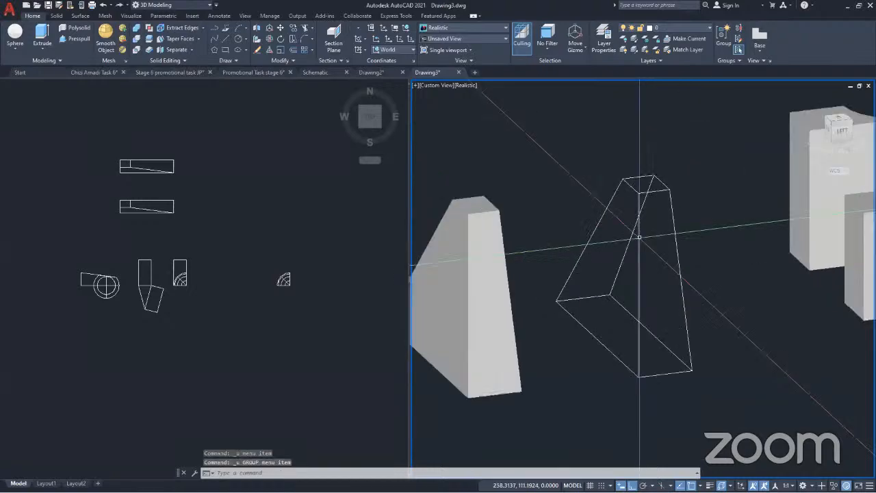
{"action": "key", "text": "ctrl+z"}
{"action": "key", "text": "ctrl+z"}
{"action": "key", "text": "ctrl+z"}
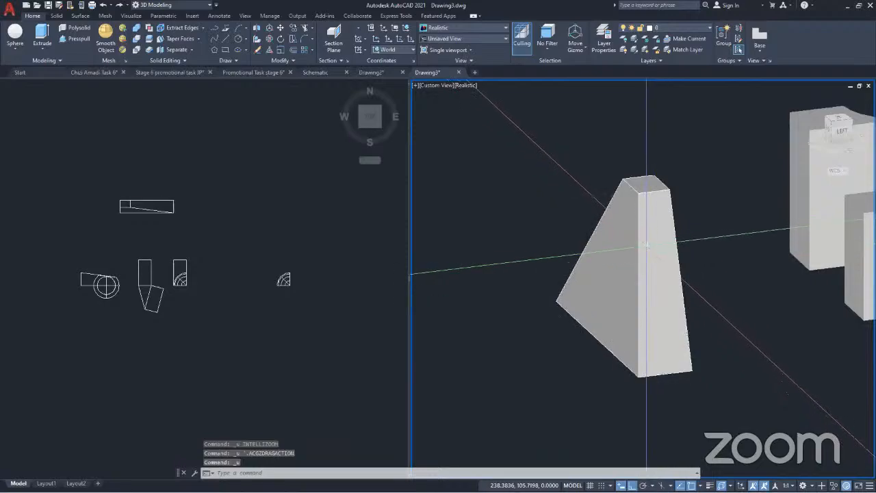
Move the large tapered solid along the Y axis again, and undo both that move and the edge extraction
{"action": "left_click", "coordinate": [639, 226]}
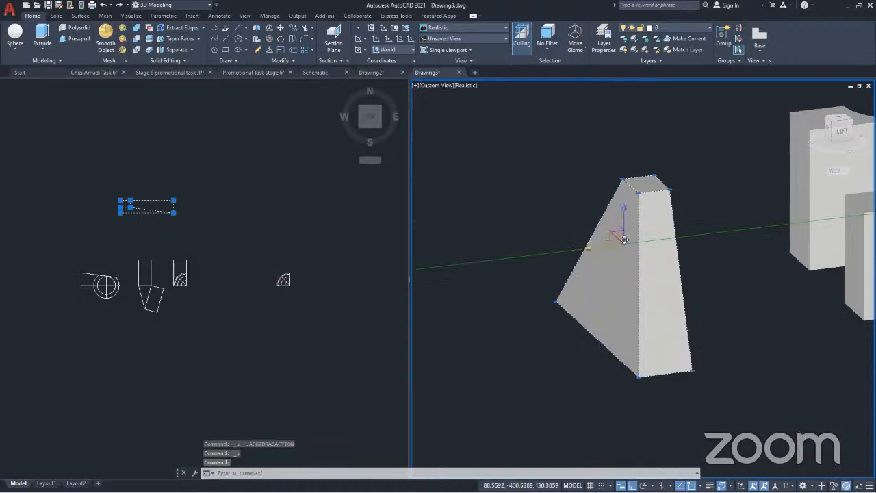
{"action": "left_click_drag", "start_coordinate": [624, 239], "coordinate": [490, 274]}
{"action": "key", "text": "ctrl+z"}
{"action": "key", "text": "ctrl+z"}
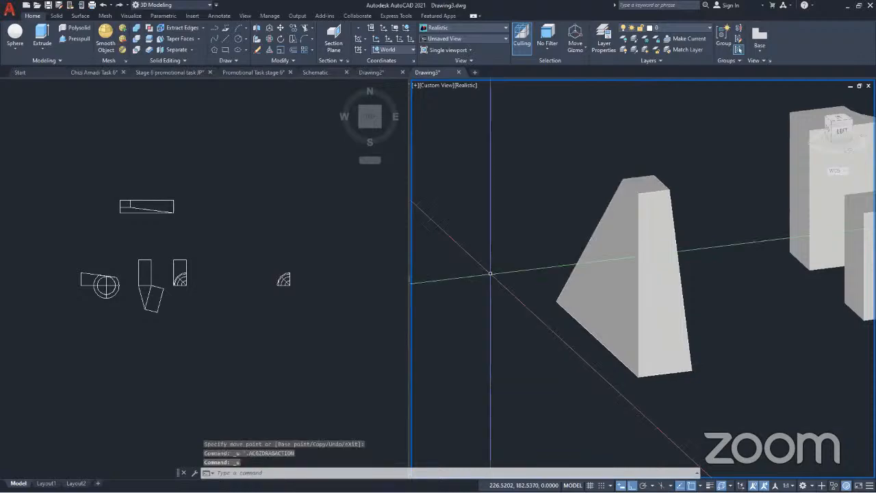
Move the large tapered solid along the Y axis to check for remaining lines, and undo the move
{"action": "left_click", "coordinate": [599, 244]}
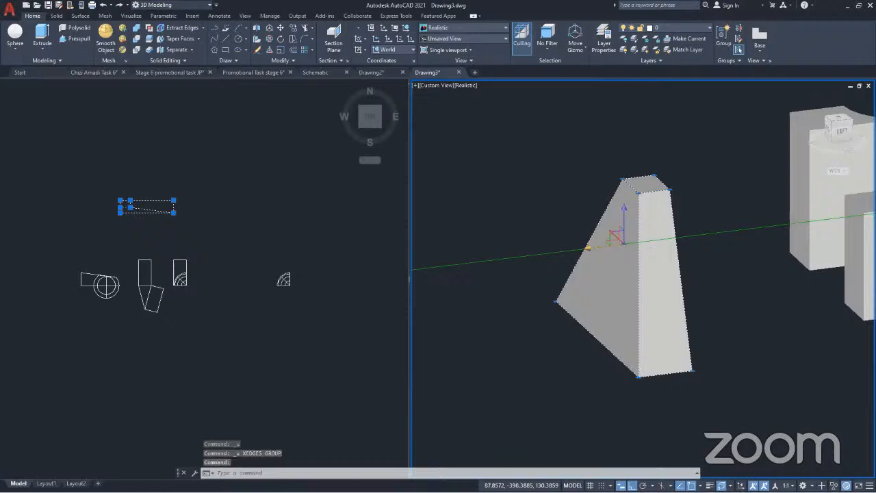
{"action": "left_click", "coordinate": [588, 248]}
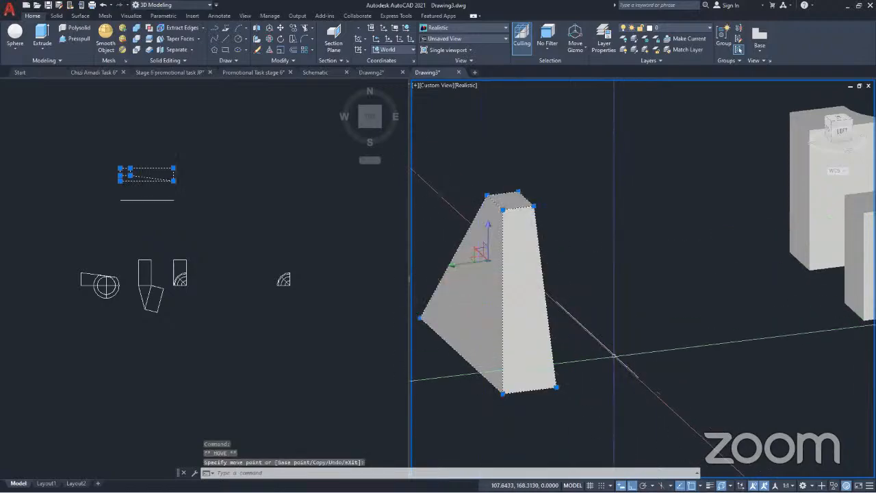
{"action": "key", "text": "Escape"}
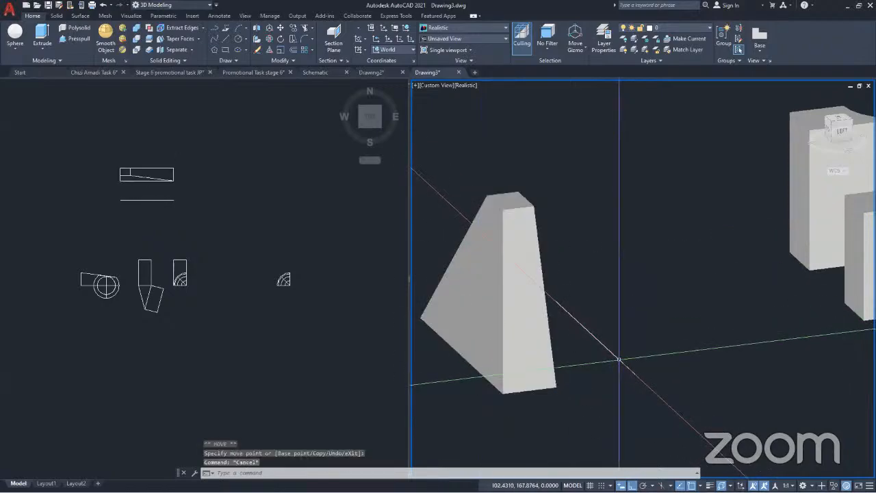
{"action": "key", "text": "ctrl+z"}
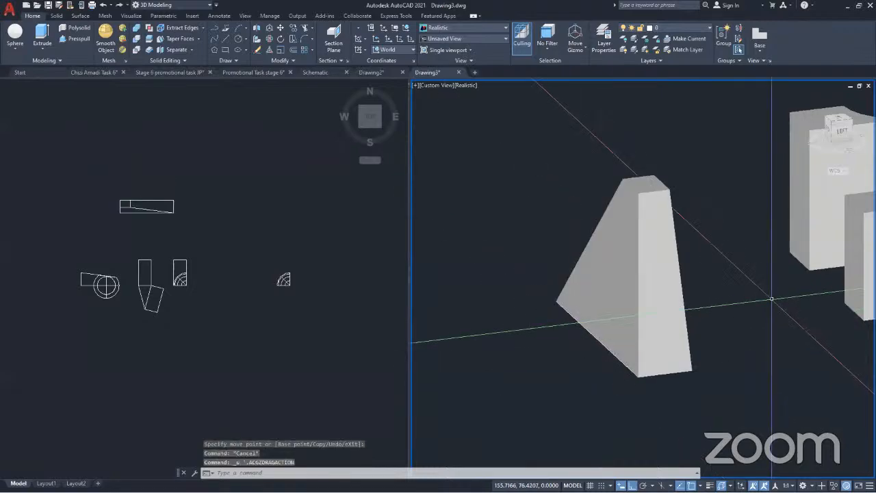
{"action": "key", "text": "Escape"}
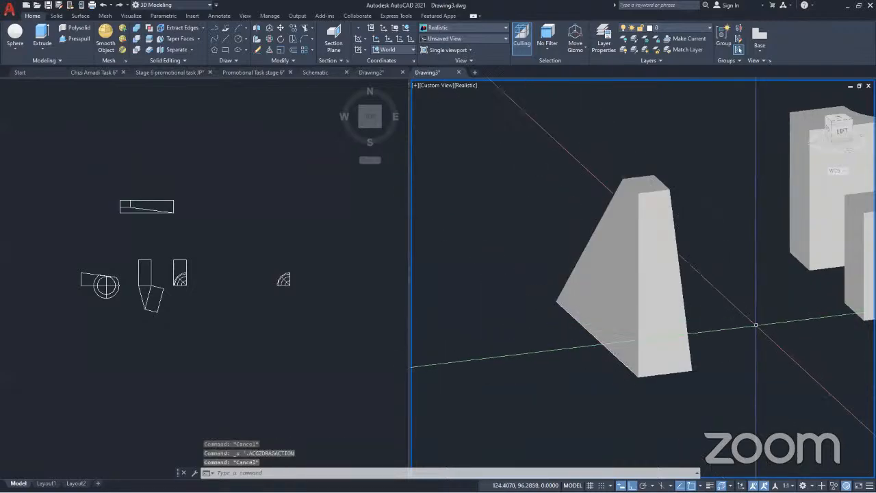
Run Extract Edges with nothing preselected and pick the large tapered solid as the object
{"action": "left_click", "coordinate": [648, 239]}
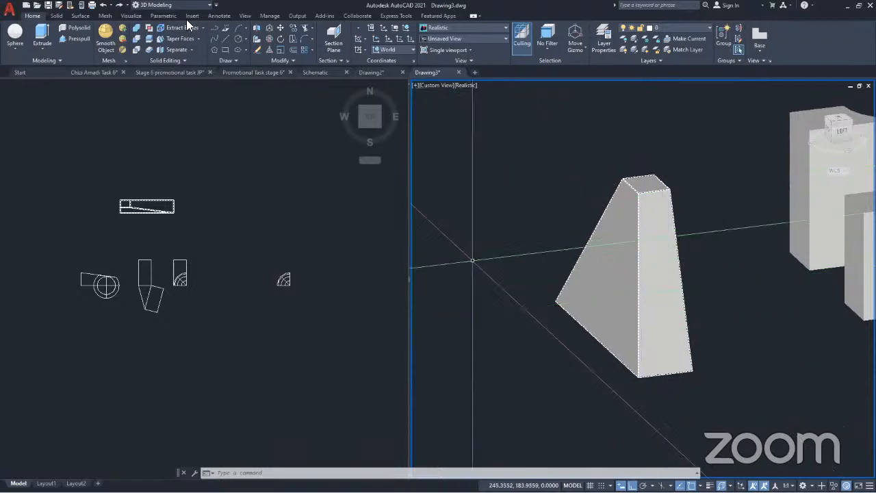
{"action": "key", "text": "Escape"}
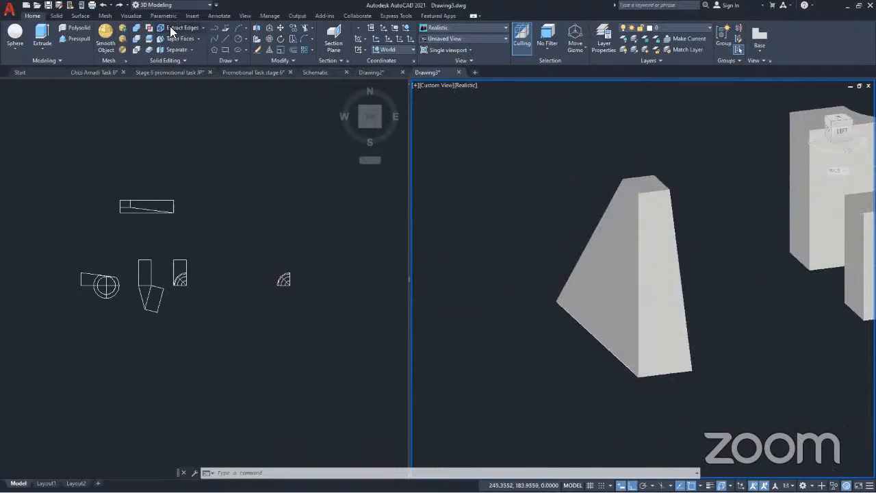
{"action": "left_click", "coordinate": [204, 29]}
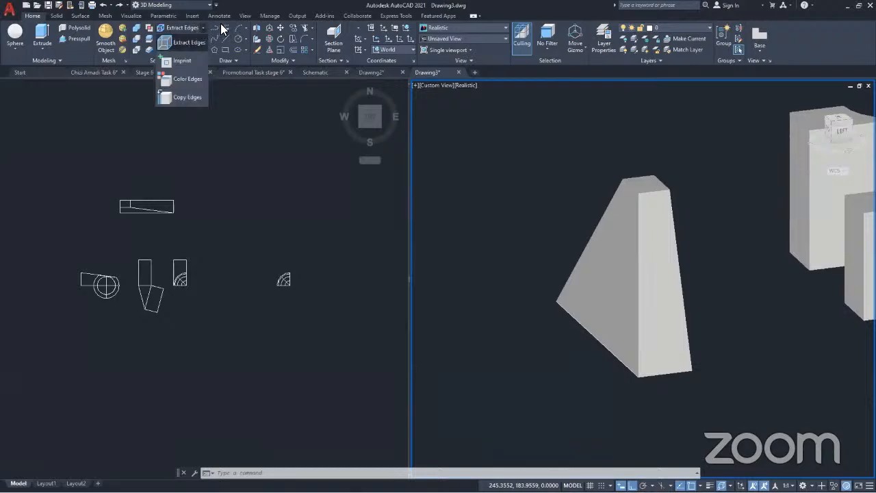
{"action": "left_click", "coordinate": [177, 41]}
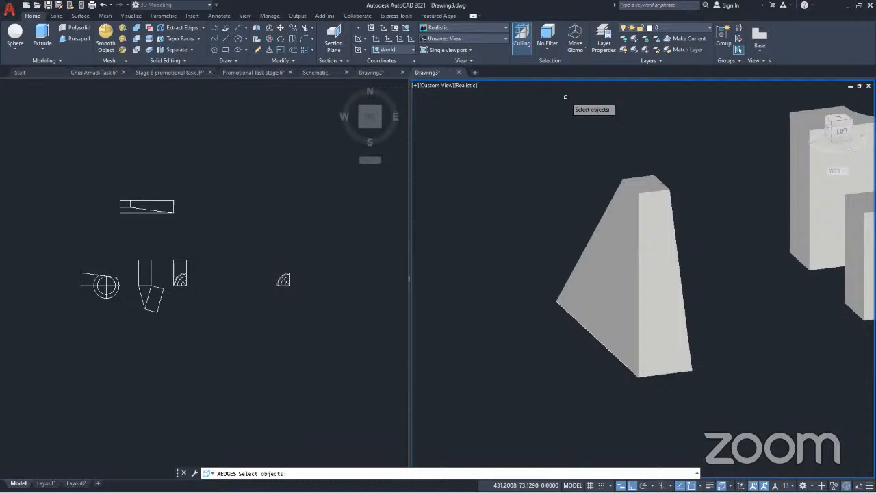
{"action": "left_click", "coordinate": [640, 220]}
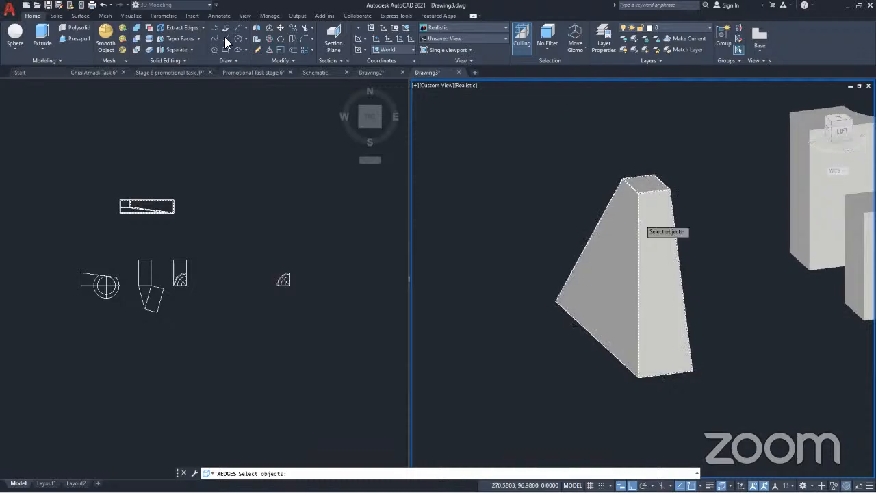
{"action": "key", "text": "Return"}
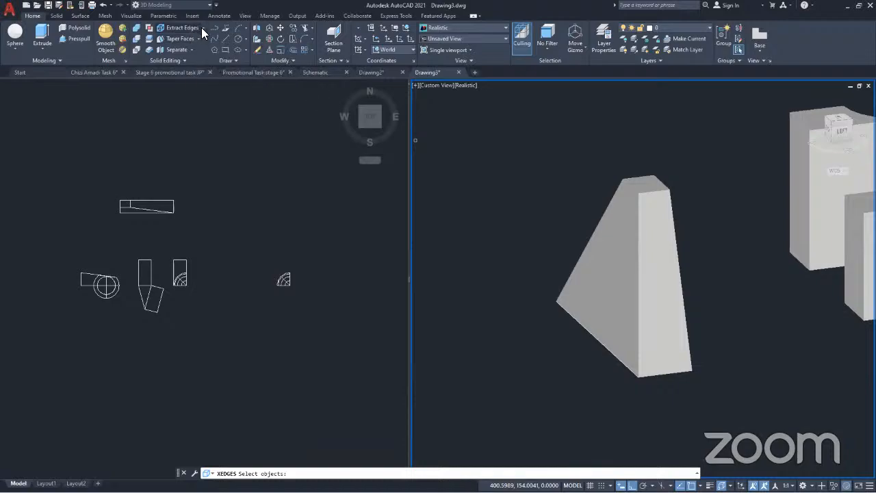
{"action": "left_click", "coordinate": [202, 27]}
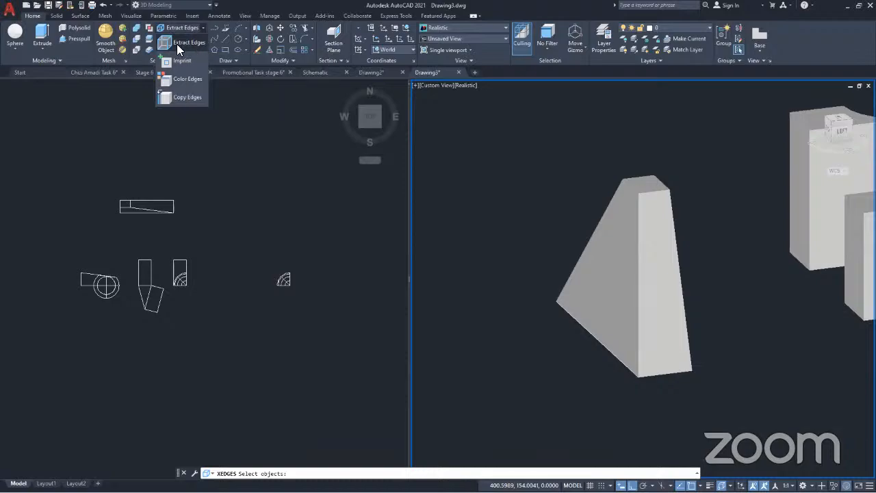
{"action": "key", "text": "Escape"}
{"action": "key", "text": "Escape"}
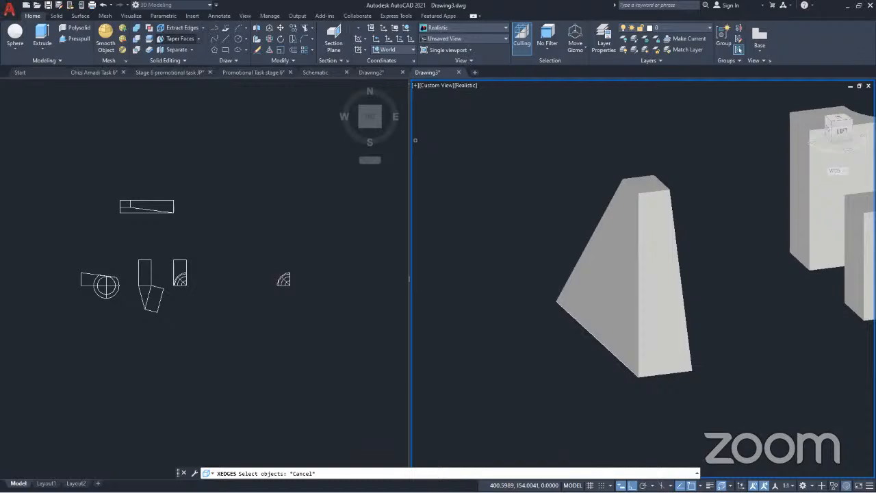
Extract the edges of the combined box-and-sphere solid with Extract Edges
{"action": "middle_click_drag", "start_coordinate": [699, 266], "coordinate": [310, 208]}
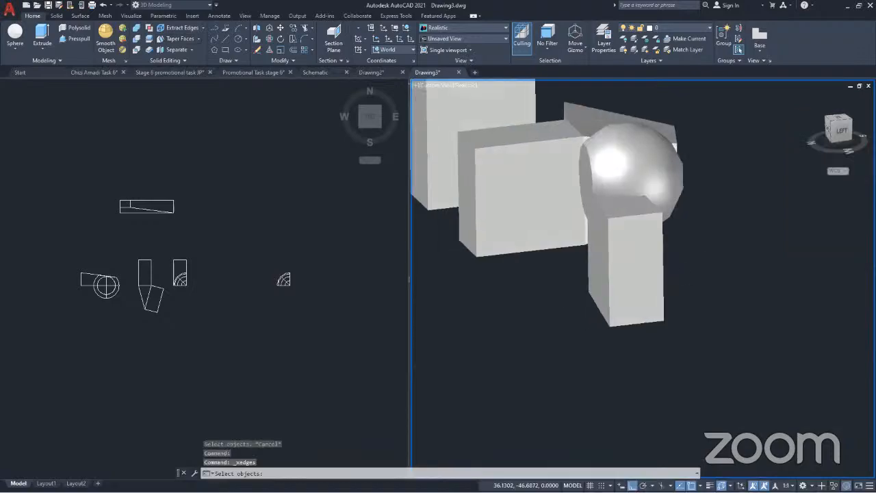
{"action": "middle_click_drag", "start_coordinate": [686, 279], "coordinate": [598, 297], "text": "shift"}
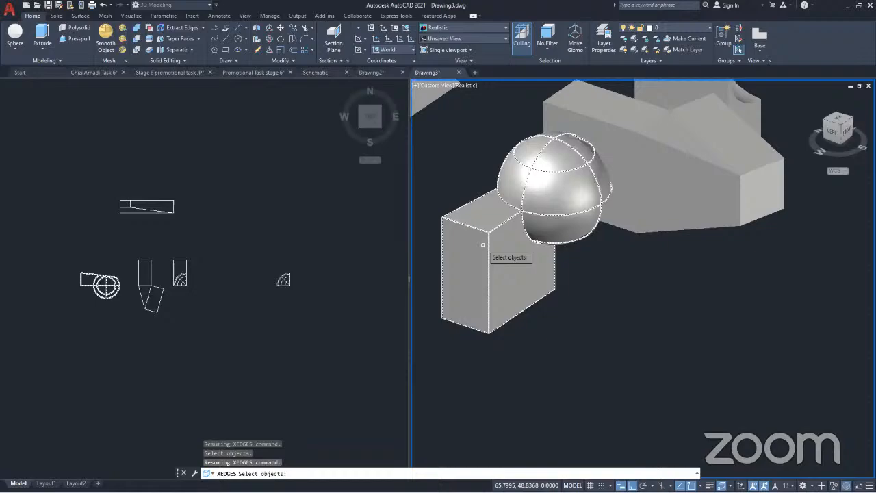
{"action": "left_click", "coordinate": [201, 27]}
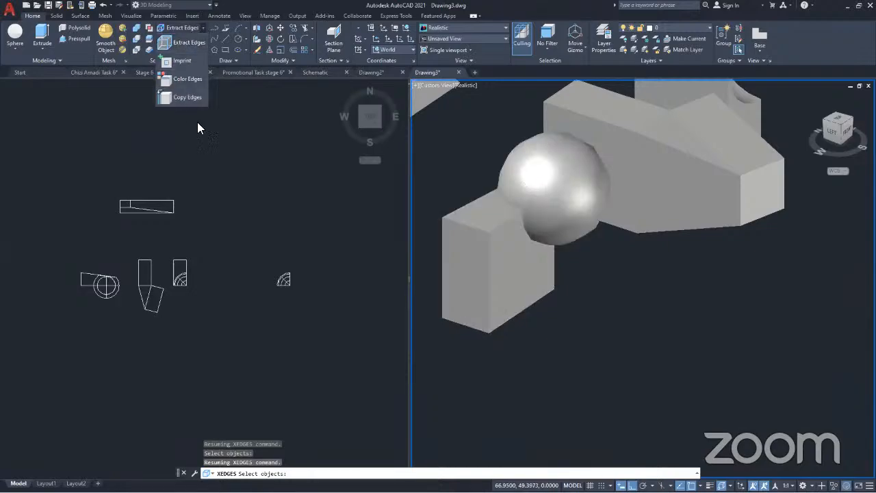
{"action": "left_click", "coordinate": [512, 274]}
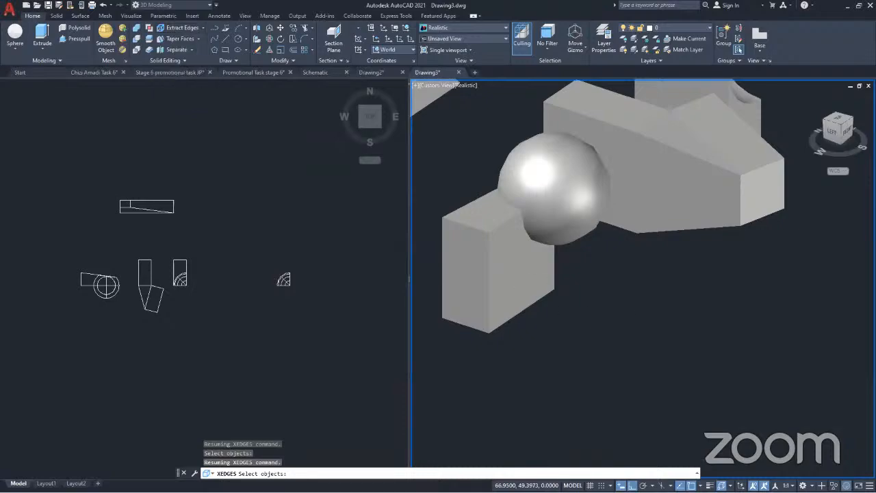
{"action": "left_click", "coordinate": [497, 266]}
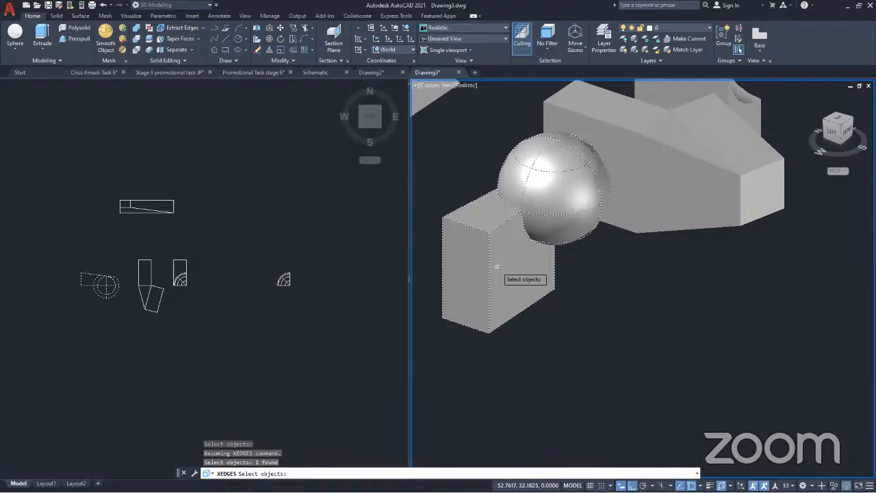
{"action": "key", "text": "Return"}
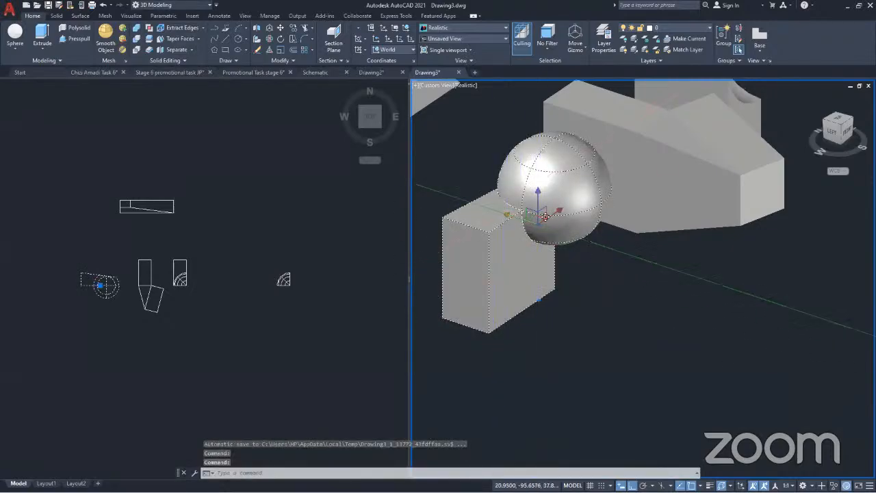
Move the box-and-sphere solid along the Y axis, away from its extracted wireframe edges
{"action": "left_click", "coordinate": [546, 216]}
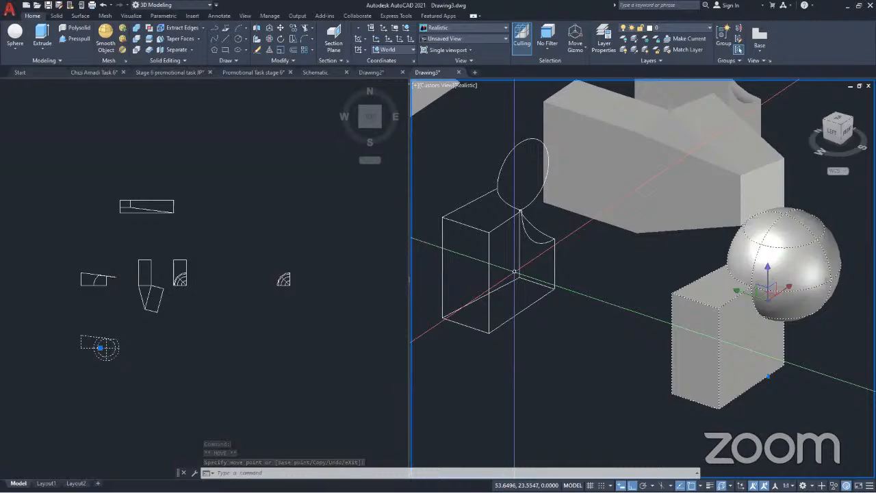
{"action": "key", "text": "Escape"}
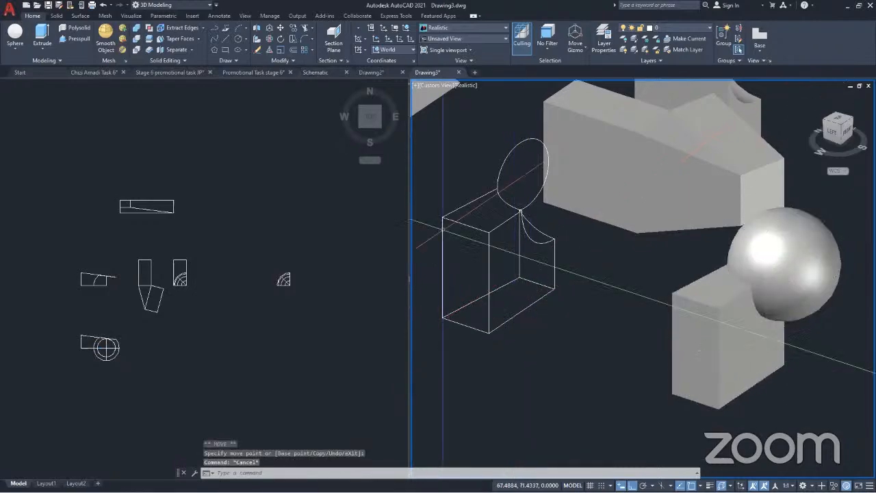
{"action": "scroll", "coordinate": [468, 233], "scroll_direction": "down", "scroll_amount": 5}
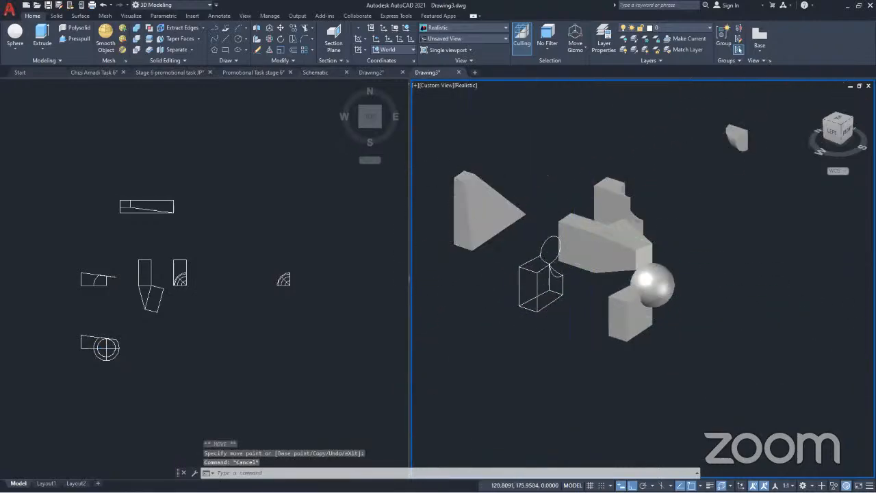
Examine the large tapered solid and the neighbouring solids from the front left and from the back
{"action": "scroll", "coordinate": [469, 229], "scroll_direction": "up", "scroll_amount": 5}
{"action": "left_click", "coordinate": [490, 228]}
{"action": "scroll", "coordinate": [656, 267], "scroll_direction": "down", "scroll_amount": 4}
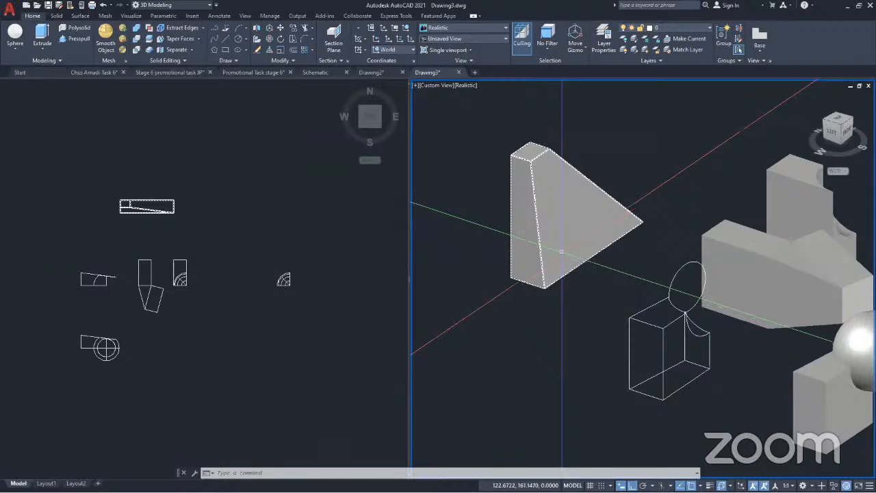
{"action": "scroll", "coordinate": [559, 246], "scroll_direction": "up", "scroll_amount": 4}
{"action": "scroll", "coordinate": [553, 228], "scroll_direction": "down", "scroll_amount": 5}
{"action": "key", "text": "Escape"}
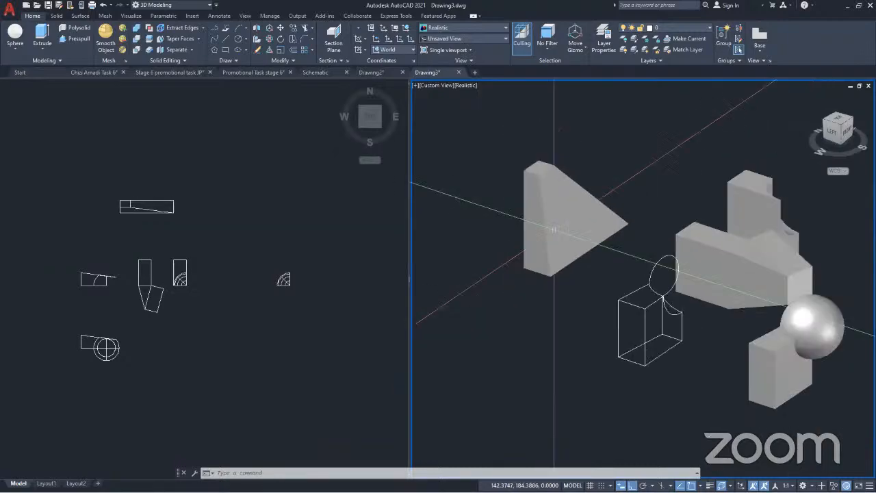
{"action": "scroll", "coordinate": [568, 233], "scroll_direction": "up", "scroll_amount": 4}
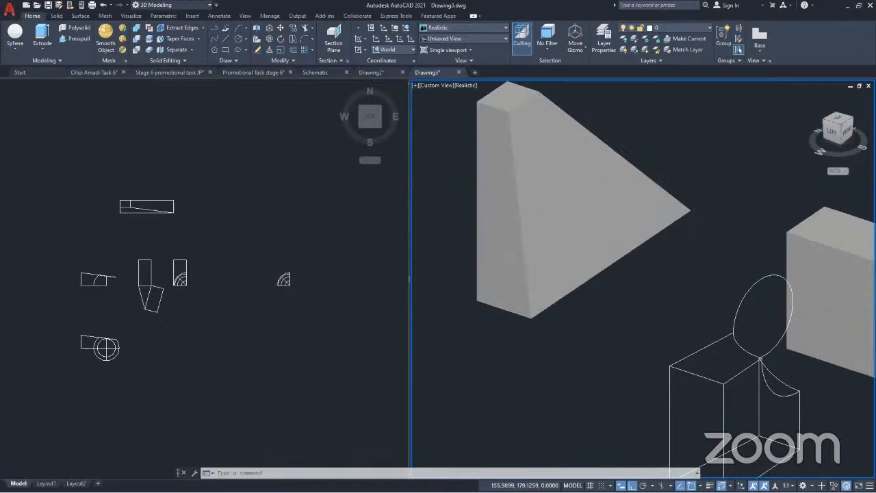
{"action": "middle_click_drag", "start_coordinate": [564, 212], "coordinate": [855, 240], "text": "shift"}
{"action": "scroll", "coordinate": [691, 273], "scroll_direction": "down", "scroll_amount": 4}
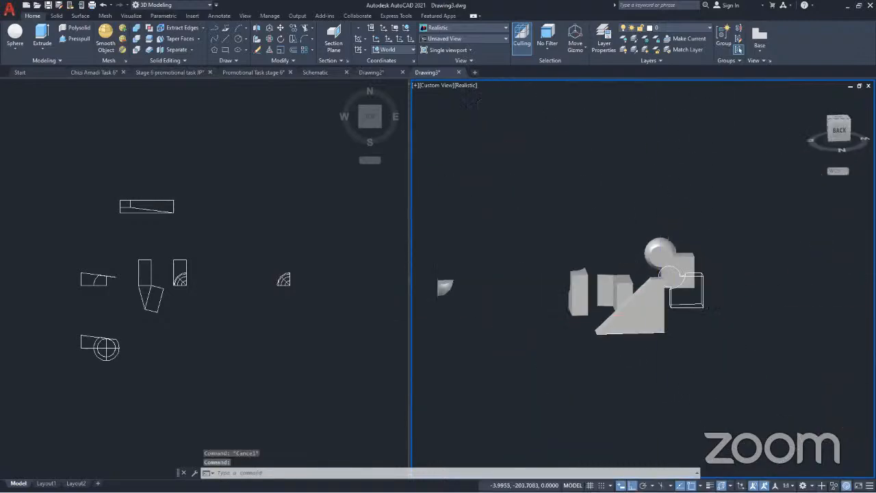
{"action": "scroll", "coordinate": [643, 294], "scroll_direction": "up", "scroll_amount": 3}
{"action": "scroll", "coordinate": [528, 268], "scroll_direction": "up", "scroll_amount": 2}
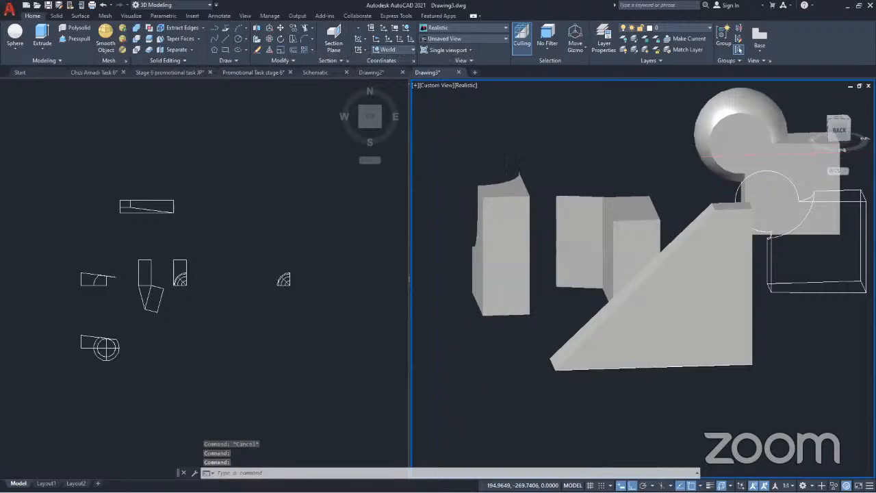
{"action": "left_click", "coordinate": [238, 39]}
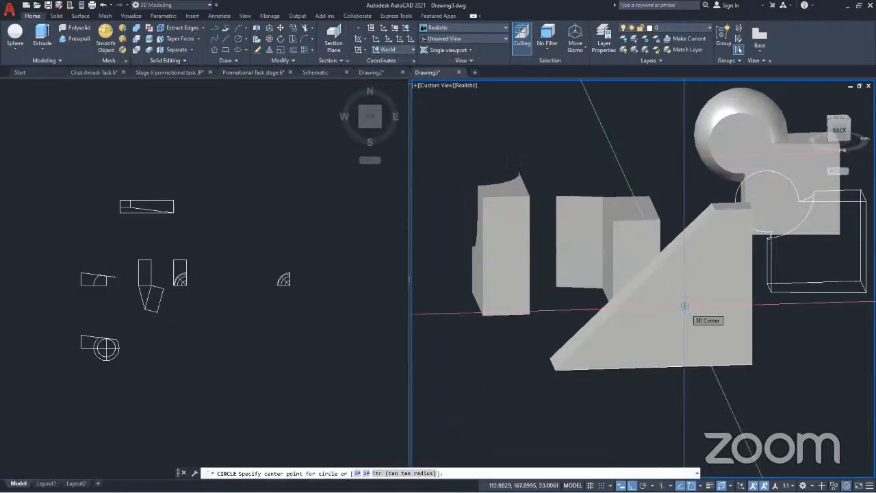
{"action": "left_click", "coordinate": [684, 306]}
{"action": "key", "text": "Escape"}
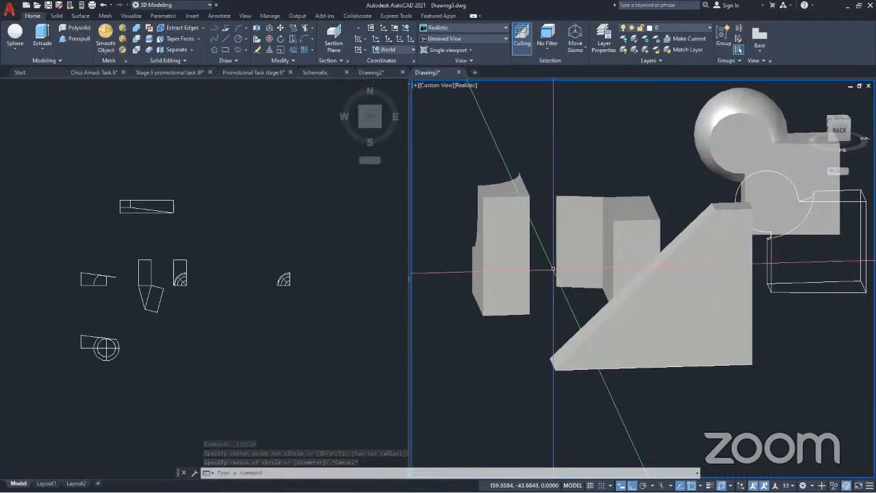
{"action": "key", "text": "Escape"}
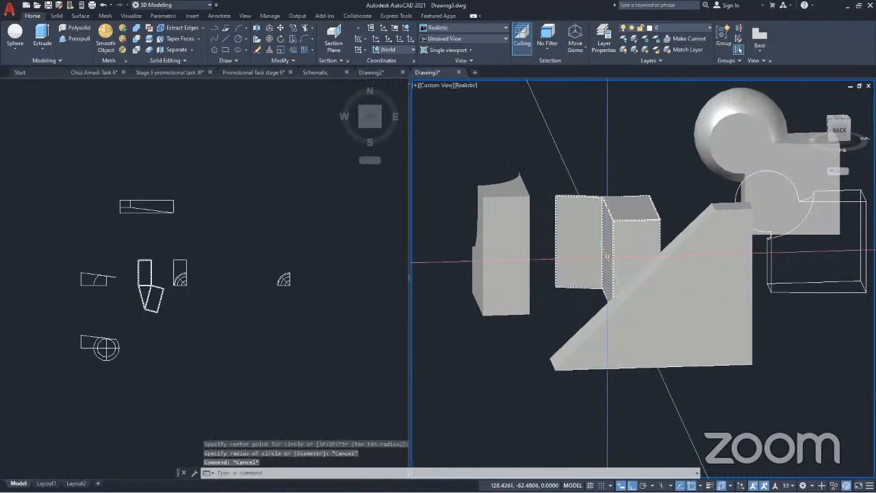
Select all the solids and extracted edges in the drawing and delete them
{"action": "scroll", "coordinate": [607, 259], "scroll_direction": "down", "scroll_amount": 4}
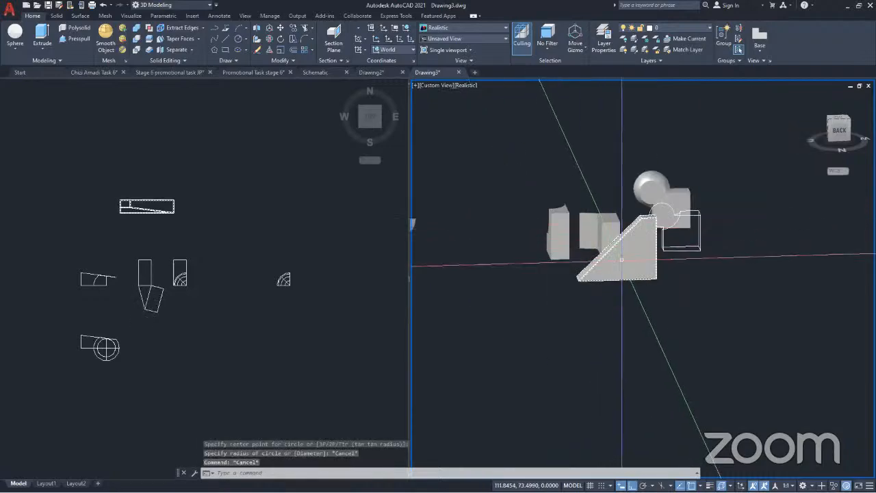
{"action": "middle_click_drag", "start_coordinate": [621, 259], "coordinate": [661, 278]}
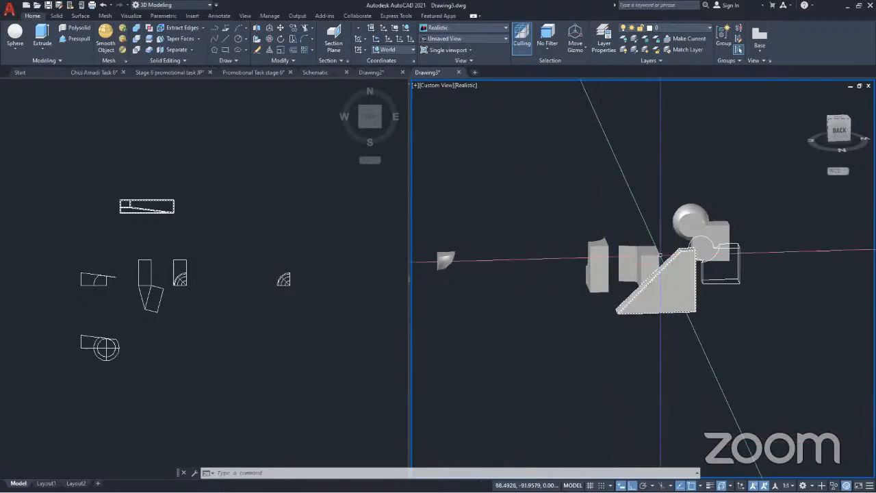
{"action": "middle_click_drag", "start_coordinate": [657, 205], "coordinate": [533, 315], "text": "shift"}
{"action": "scroll", "coordinate": [786, 267], "scroll_direction": "down", "scroll_amount": 3}
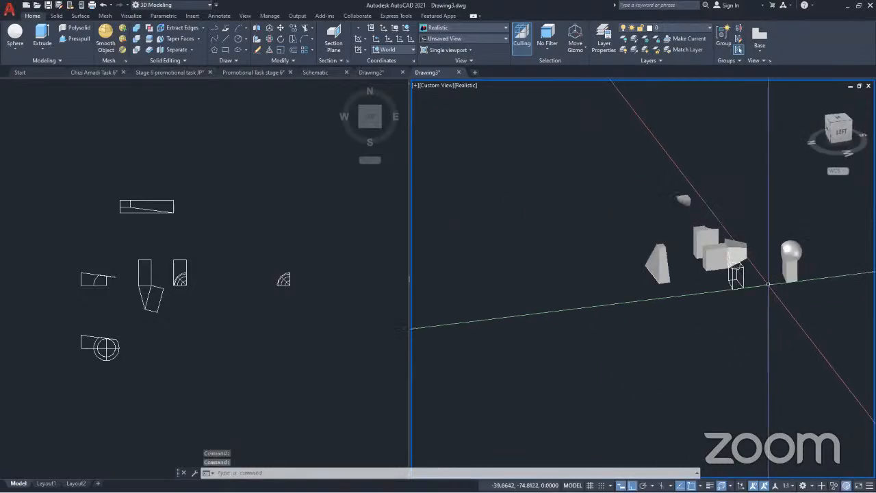
{"action": "middle_click_drag", "start_coordinate": [766, 280], "coordinate": [739, 326]}
{"action": "left_click", "coordinate": [776, 360]}
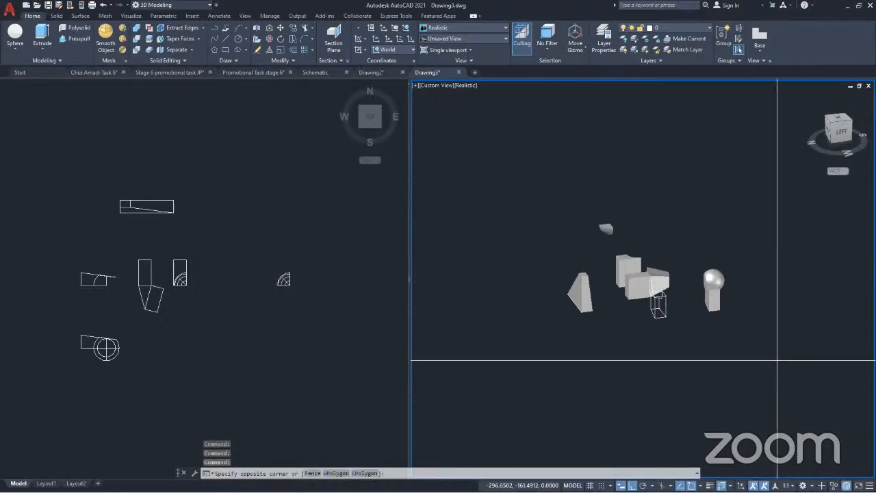
{"action": "left_click", "coordinate": [486, 174]}
{"action": "key", "text": "Delete"}
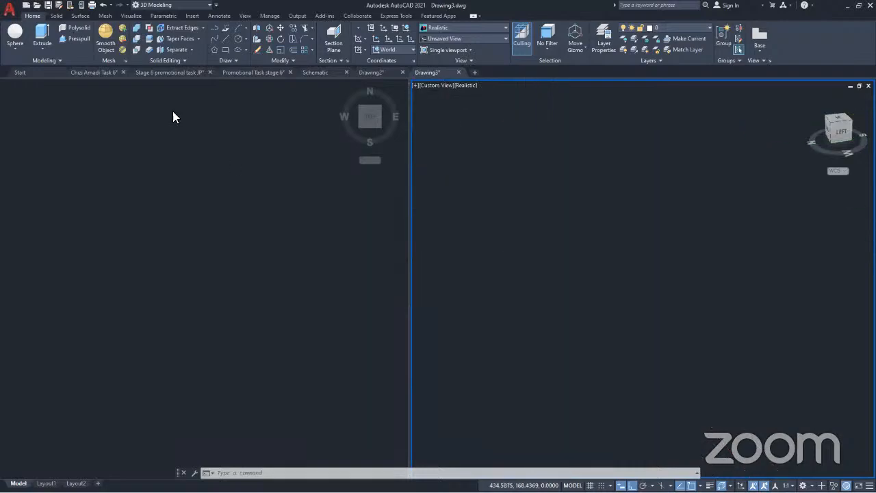
Look at the flask-shaped model in Drawing2 and return to Drawing3
{"action": "left_click", "coordinate": [368, 72]}
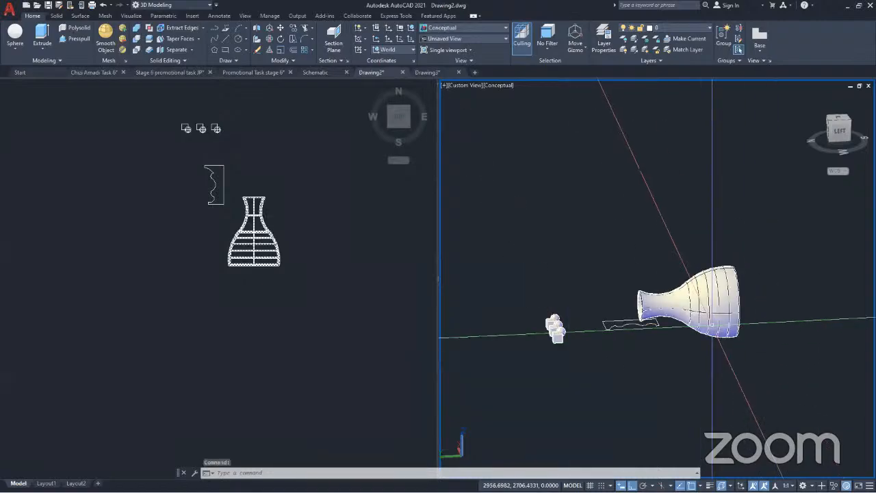
{"action": "left_click", "coordinate": [430, 72]}
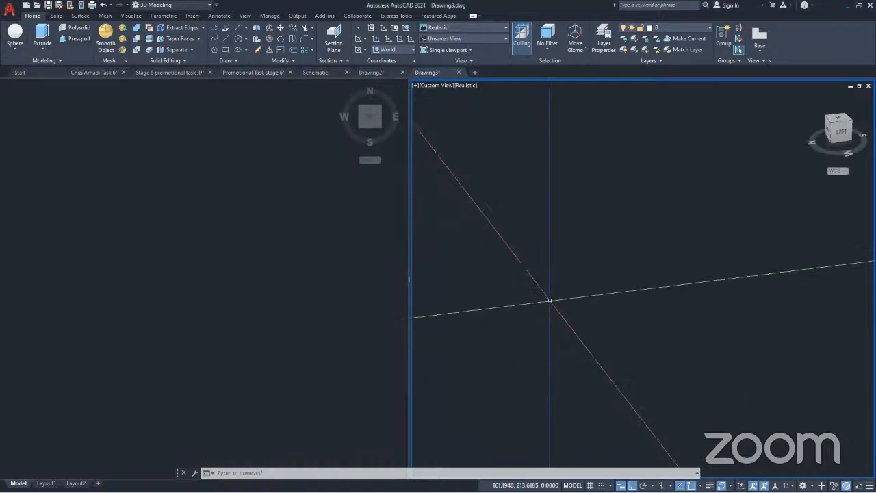
Start a polyline in the empty Top viewport in place of the Line command
{"action": "left_click", "coordinate": [225, 41]}
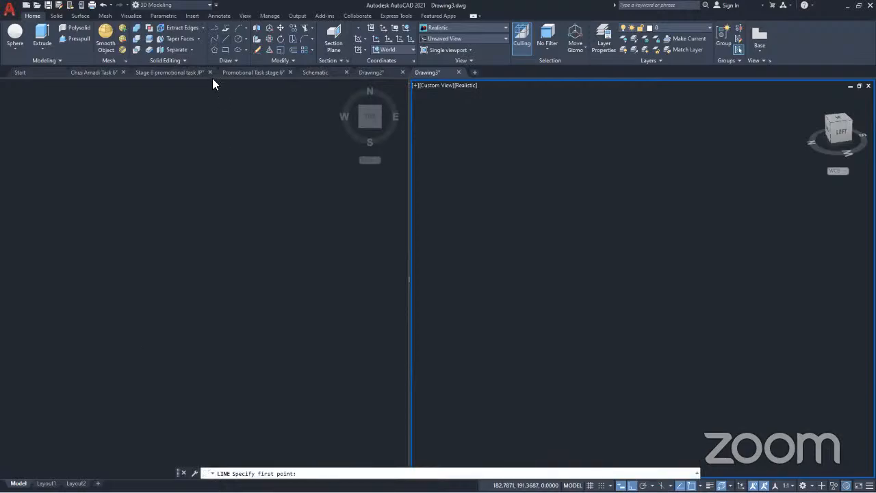
{"action": "left_click", "coordinate": [212, 27]}
{"action": "left_click", "coordinate": [206, 201]}
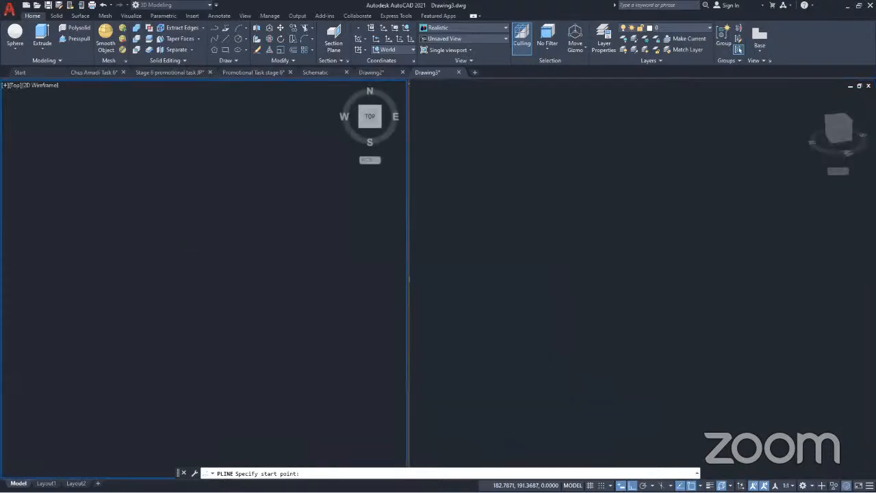
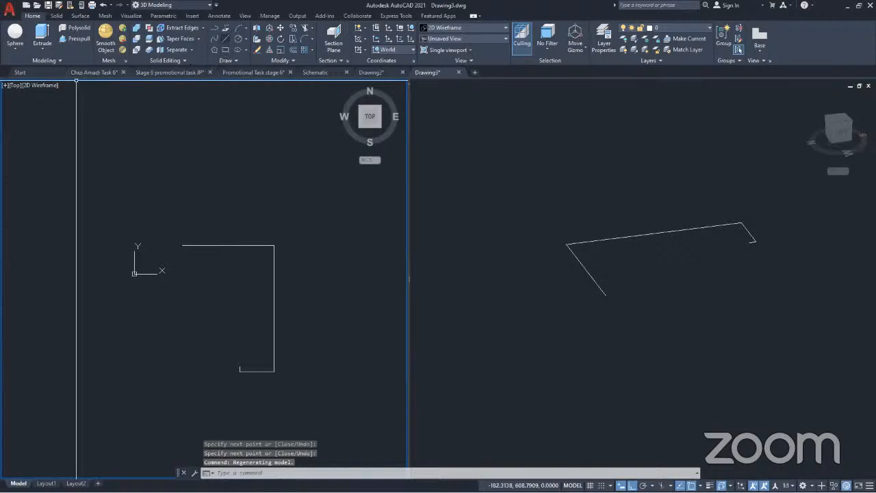
Draw a short vertical line downward from the left end of the profile's upper horizontal line
{"action": "key", "text": "space"}
{"action": "left_click", "coordinate": [179, 254]}
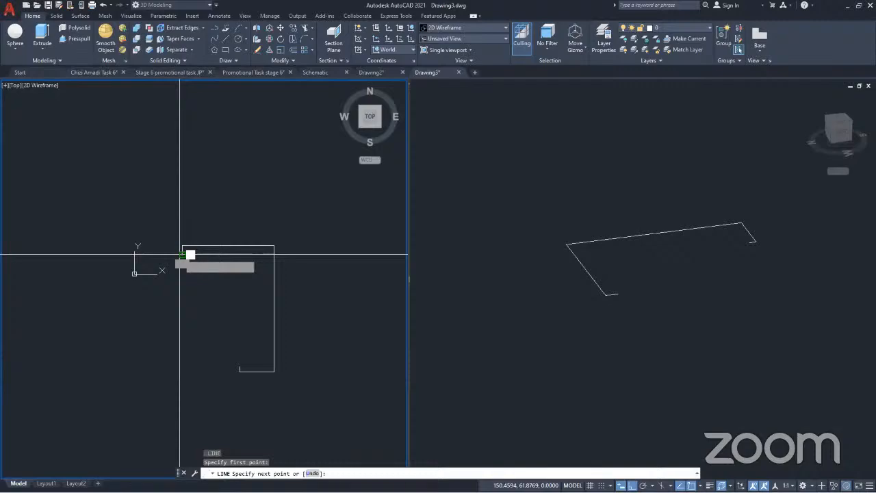
{"action": "left_click", "coordinate": [180, 254]}
{"action": "key", "text": "space"}
Draw two short horizontal lines leftward from the long vertical line, one at its midpoint and one halfway up its upper half
{"action": "middle_click_drag", "start_coordinate": [218, 295], "coordinate": [236, 261]}
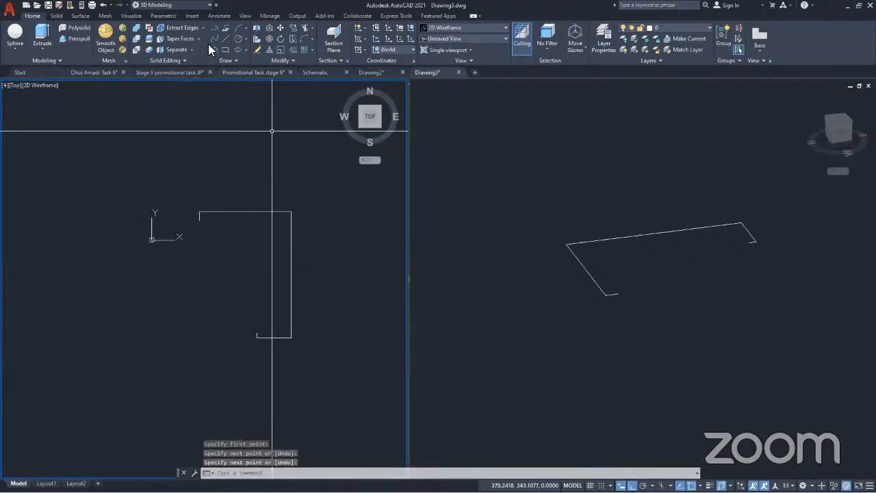
{"action": "left_click", "coordinate": [226, 38]}
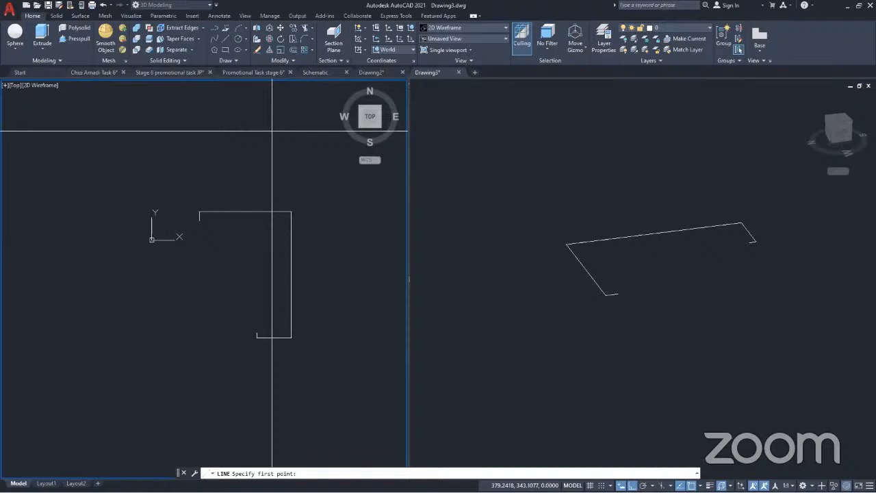
{"action": "left_click", "coordinate": [291, 275]}
{"action": "left_click", "coordinate": [277, 274]}
{"action": "key", "text": "Return"}
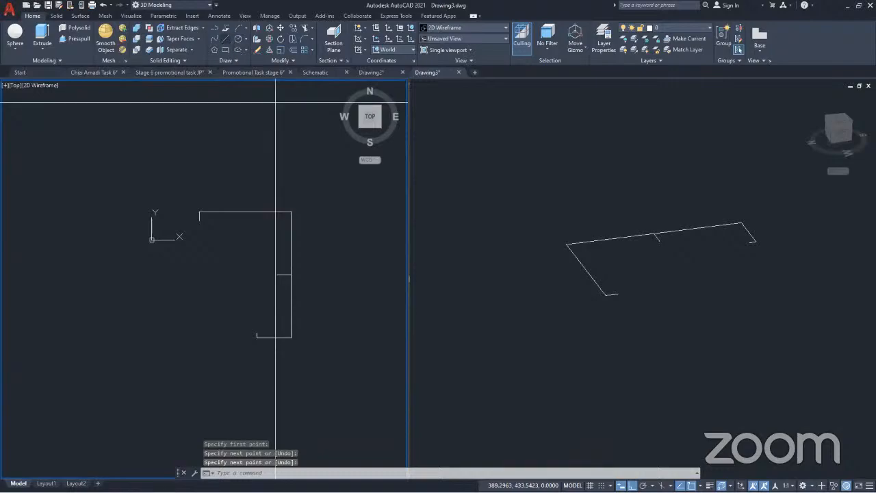
{"action": "key", "text": "Return"}
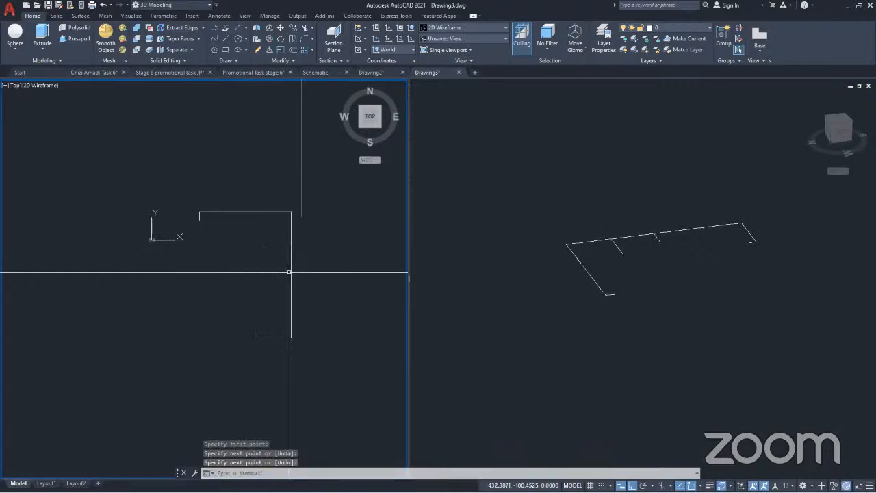
Draw a horizontal line about 130 units long leftward from the Mid Between 2 Points of the two short lines' starting points
{"action": "key", "text": "Return"}
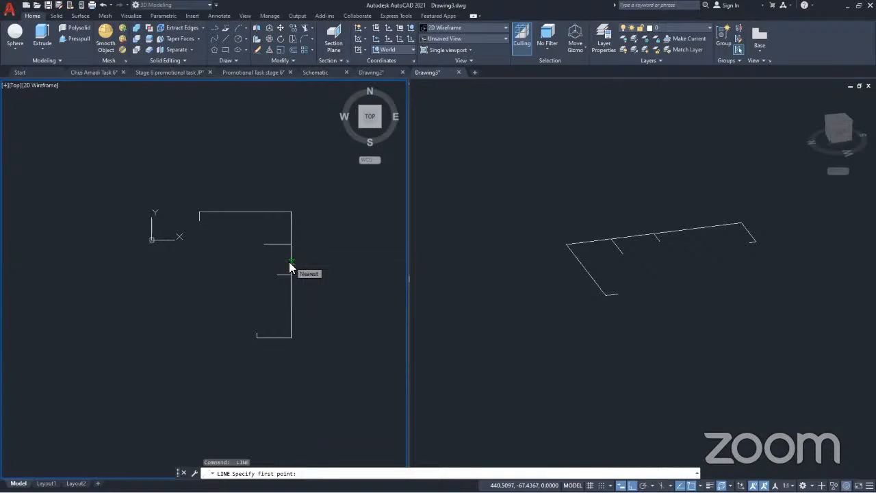
{"action": "right_click", "coordinate": [290, 262], "text": "shift"}
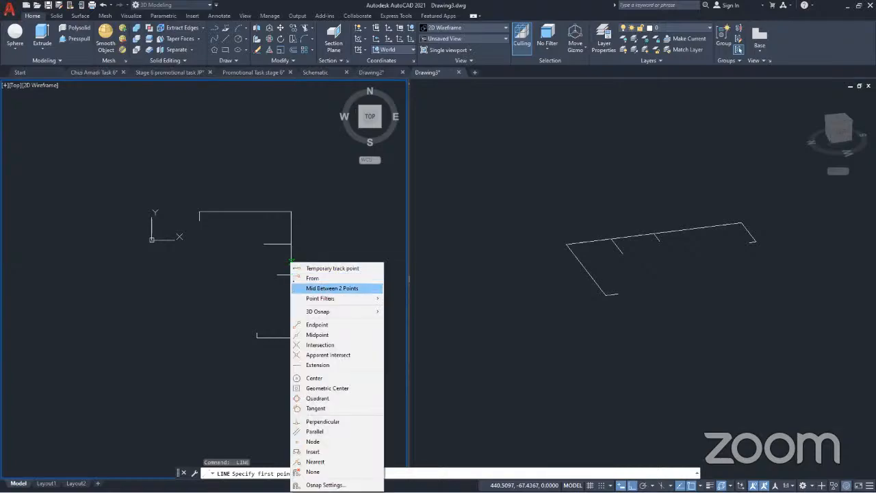
{"action": "left_click", "coordinate": [331, 288]}
{"action": "left_click", "coordinate": [290, 272]}
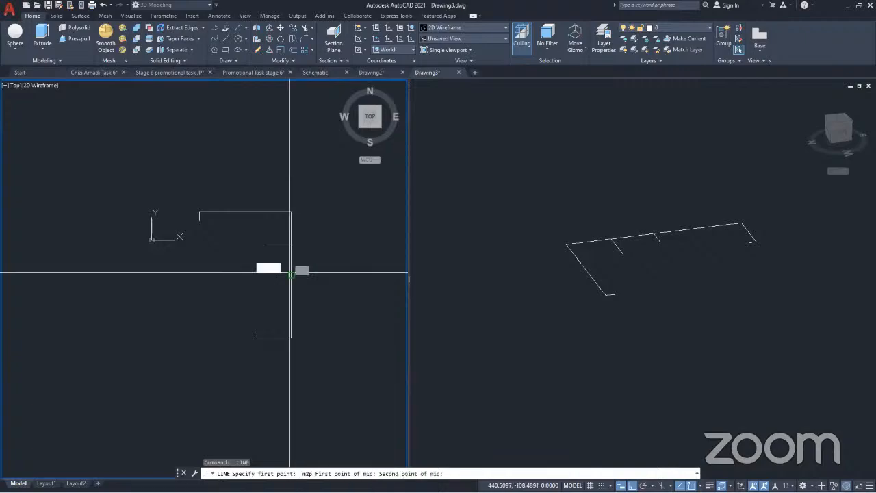
{"action": "left_click", "coordinate": [291, 243]}
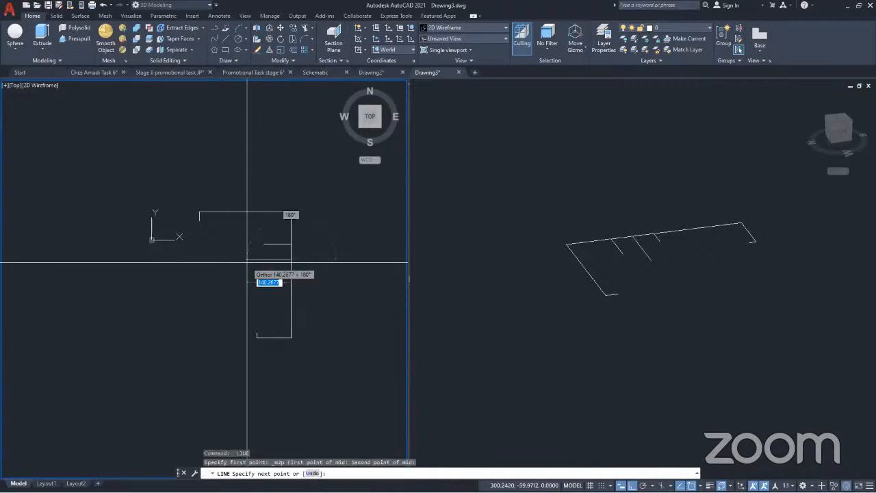
{"action": "left_click", "coordinate": [247, 262]}
{"action": "key", "text": "Return"}
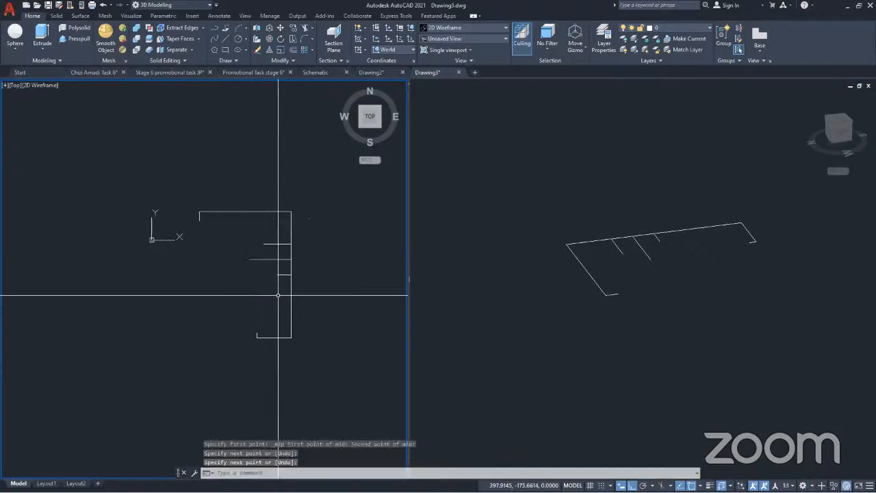
{"action": "left_click", "coordinate": [279, 264]}
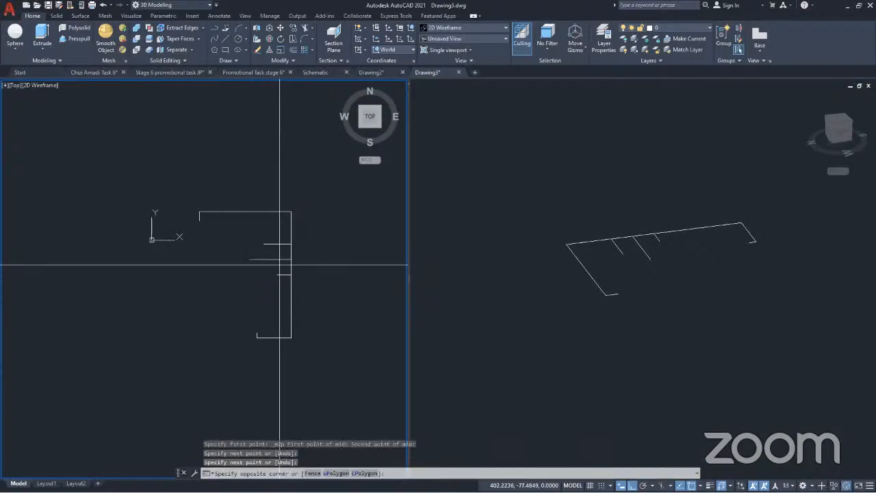
{"action": "key", "text": "Escape"}
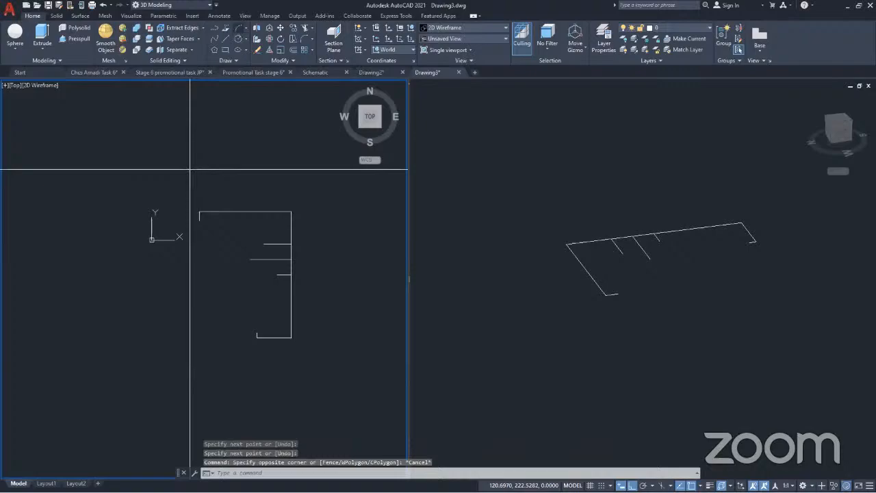
With Ortho off, draw a three-point arc from the bottom of the short vertical line to the left end of the upper short line
{"action": "scroll", "coordinate": [197, 249], "scroll_direction": "up", "scroll_amount": 2}
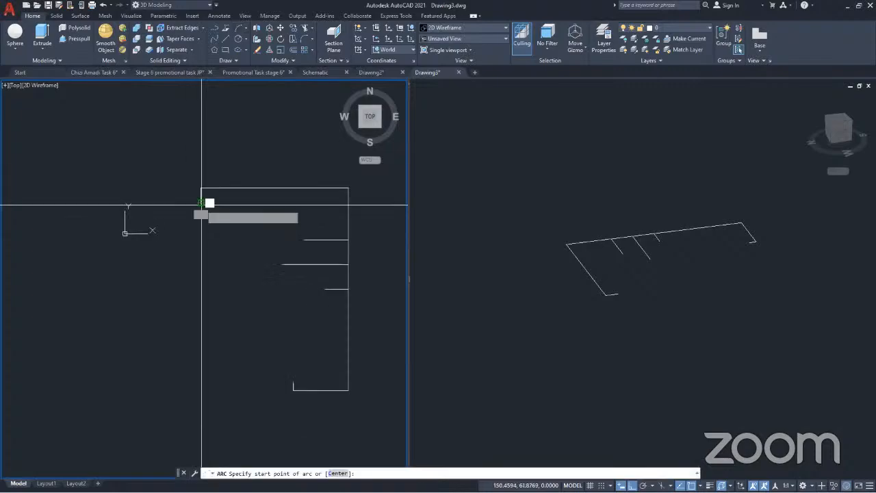
{"action": "left_click", "coordinate": [201, 204]}
{"action": "key", "text": "F8"}
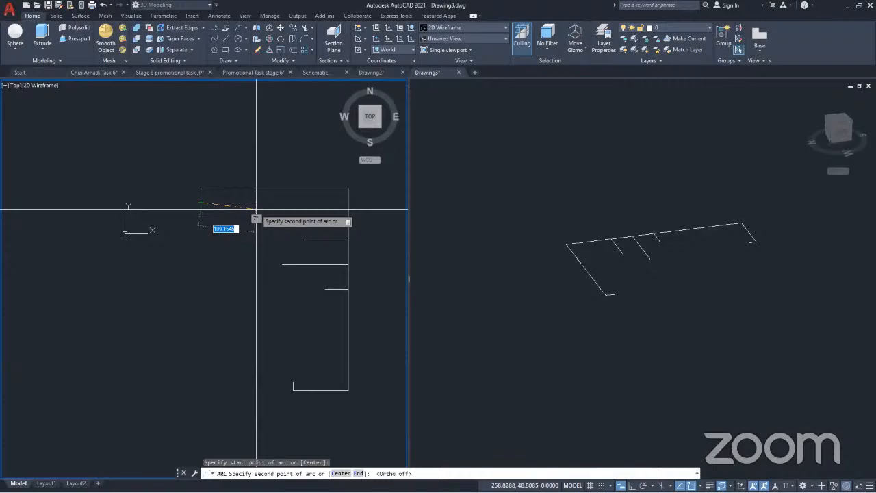
{"action": "left_click", "coordinate": [270, 222]}
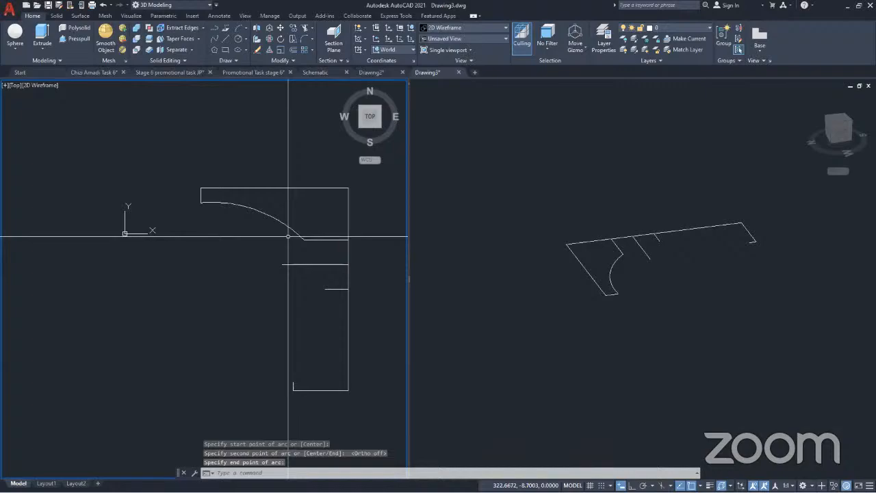
{"action": "left_click", "coordinate": [302, 239]}
Draw a three-point arc bulging left from the upper short line's left end to the left end of the longer line below it
{"action": "key", "text": "Return"}
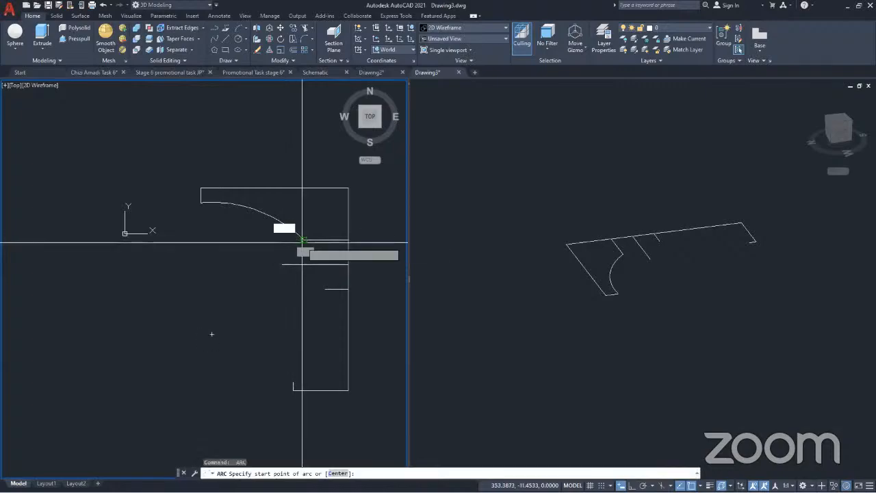
{"action": "left_click", "coordinate": [302, 241]}
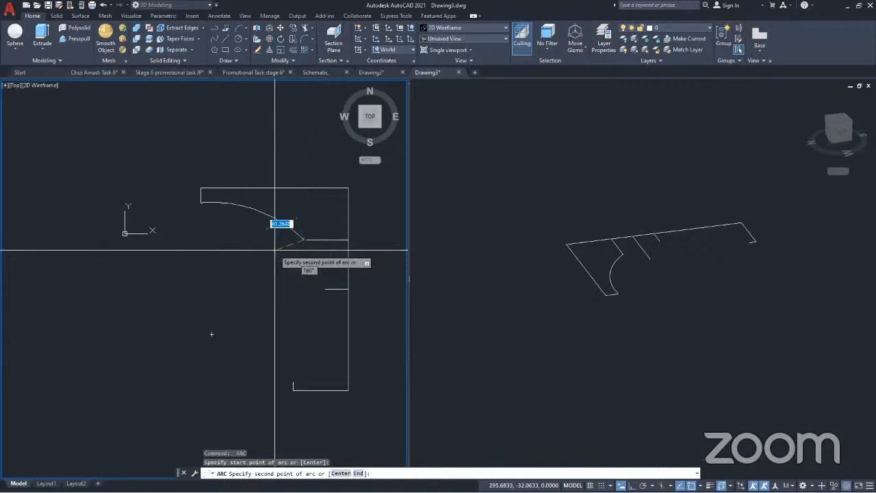
{"action": "left_click", "coordinate": [274, 250]}
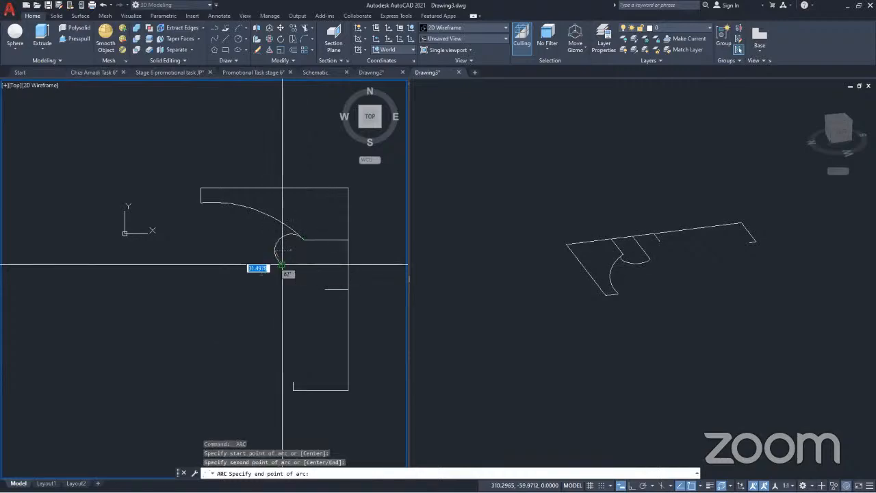
{"action": "key", "text": "ctrl+z"}
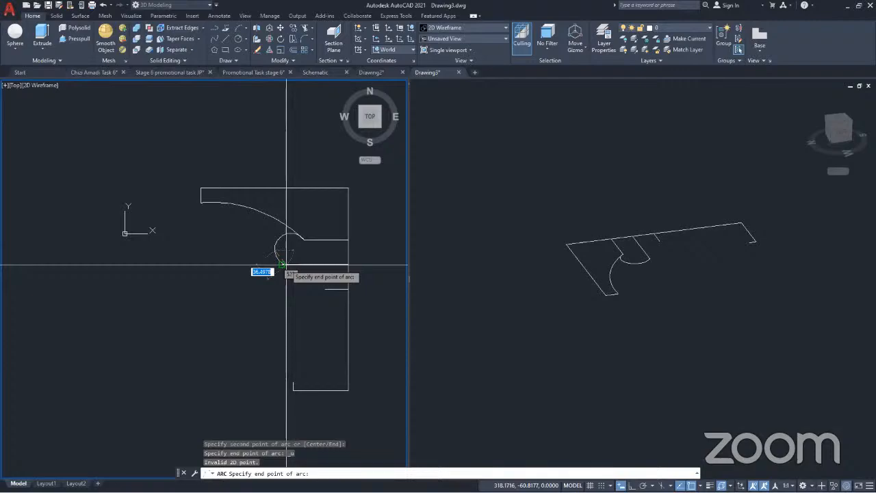
{"action": "key", "text": "Escape"}
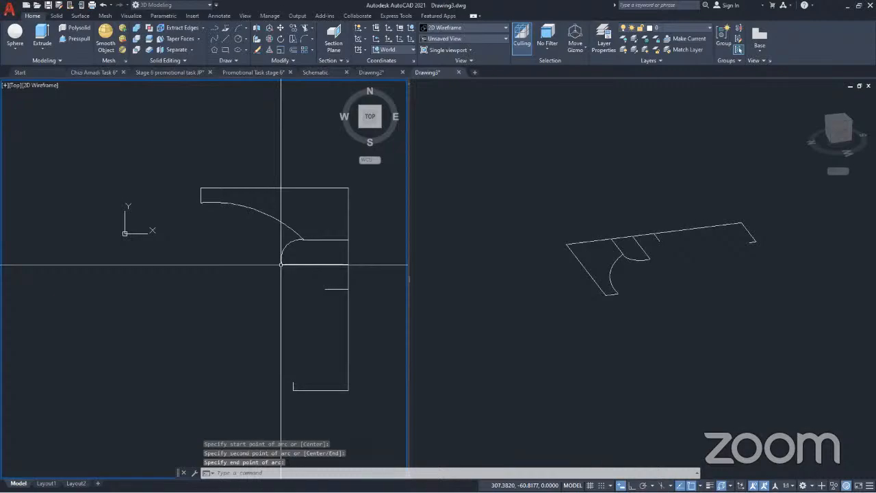
{"action": "key", "text": "Return"}
{"action": "left_click", "coordinate": [280, 264]}
{"action": "key", "text": "Escape"}
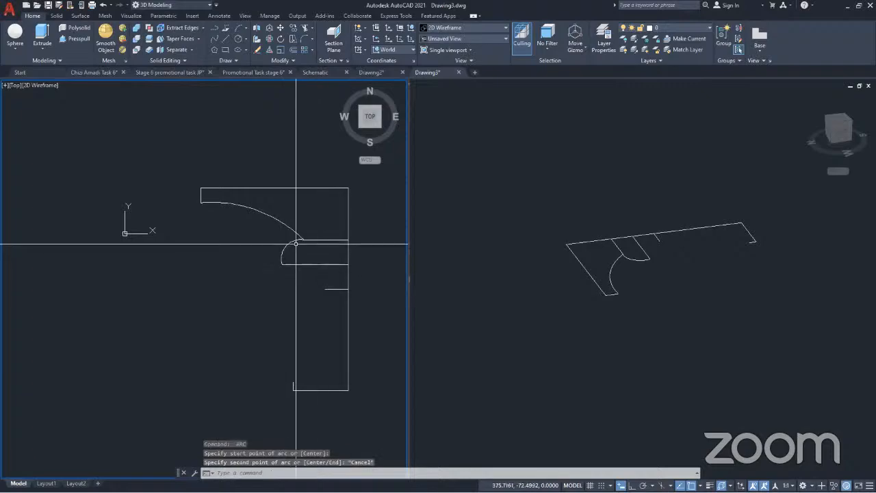
{"action": "scroll", "coordinate": [295, 243], "scroll_direction": "up", "scroll_amount": 8}
{"action": "scroll", "coordinate": [275, 222], "scroll_direction": "down", "scroll_amount": 6}
{"action": "scroll", "coordinate": [275, 224], "scroll_direction": "down", "scroll_amount": 2}
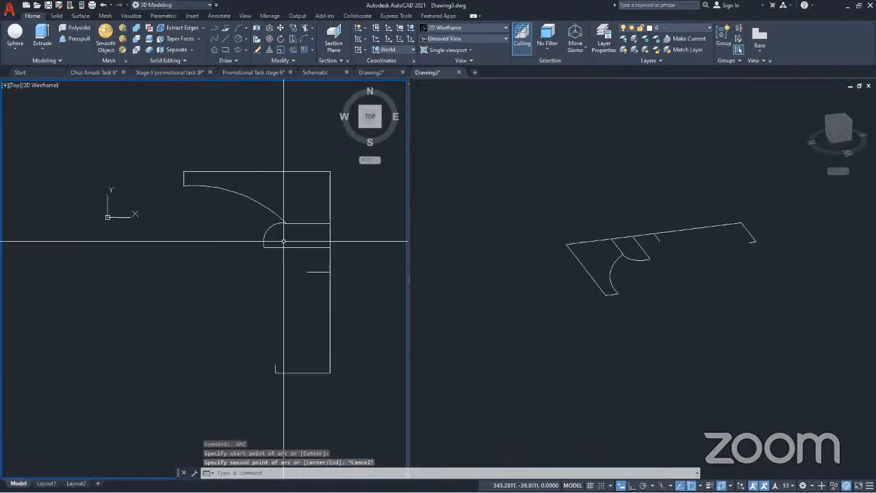
{"action": "left_click", "coordinate": [291, 260]}
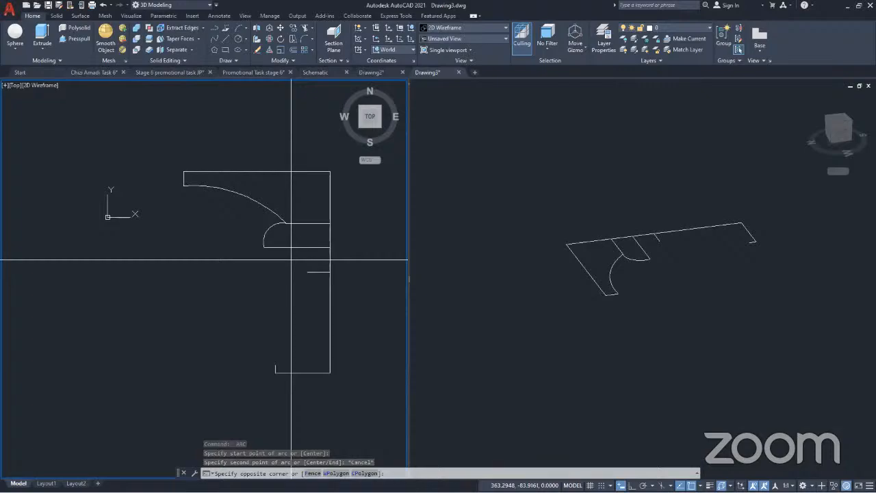
{"action": "left_click", "coordinate": [260, 239]}
{"action": "left_click", "coordinate": [322, 235]}
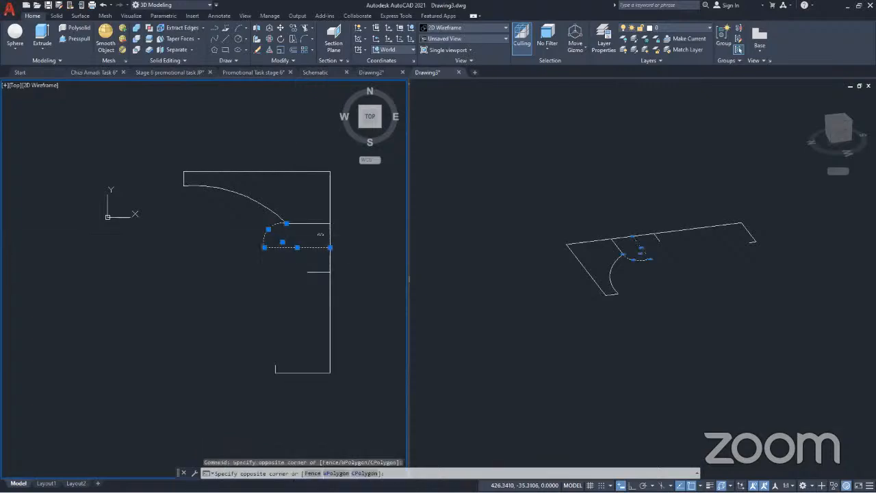
{"action": "left_click", "coordinate": [310, 215]}
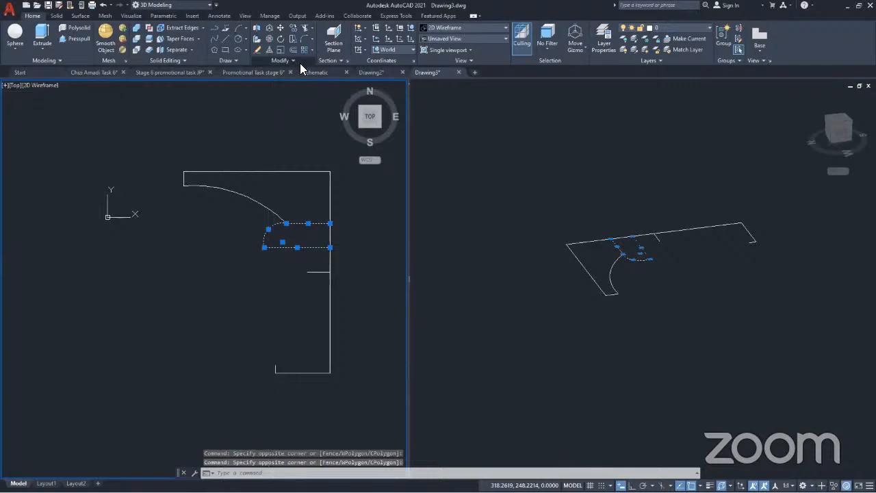
{"action": "left_click", "coordinate": [300, 62]}
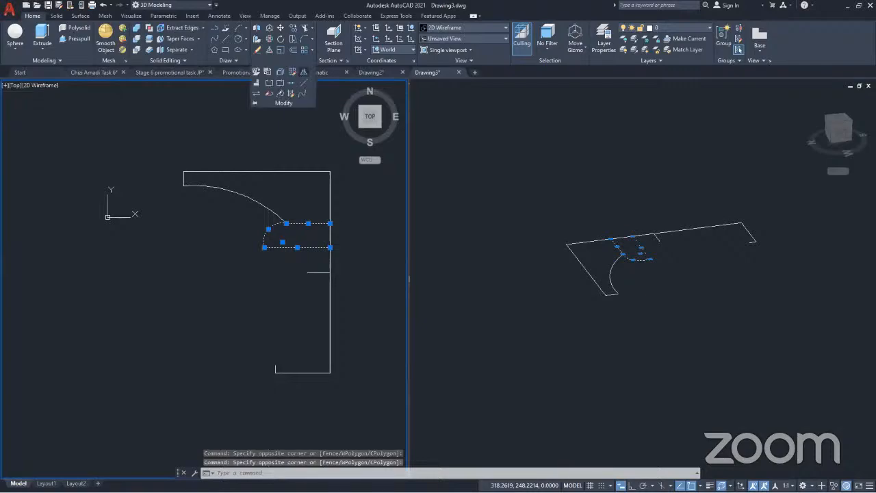
{"action": "left_click", "coordinate": [303, 71]}
{"action": "left_click", "coordinate": [330, 272]}
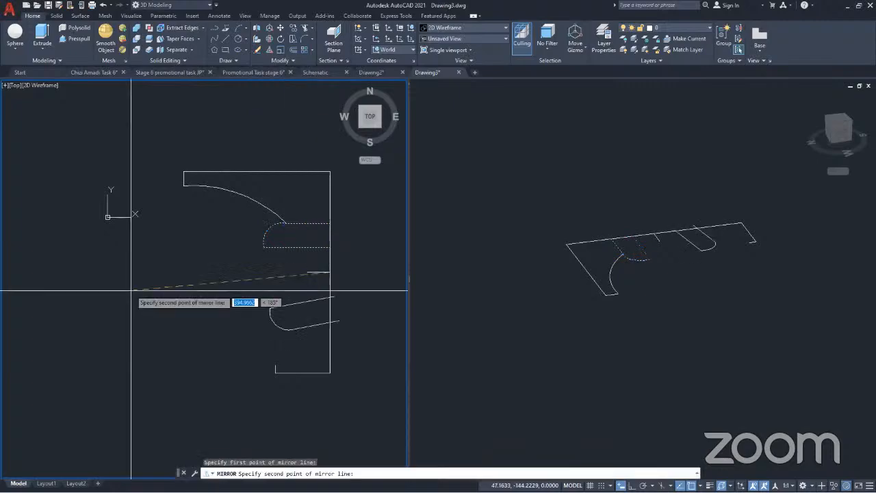
{"action": "key", "text": "F8"}
{"action": "left_click", "coordinate": [258, 299]}
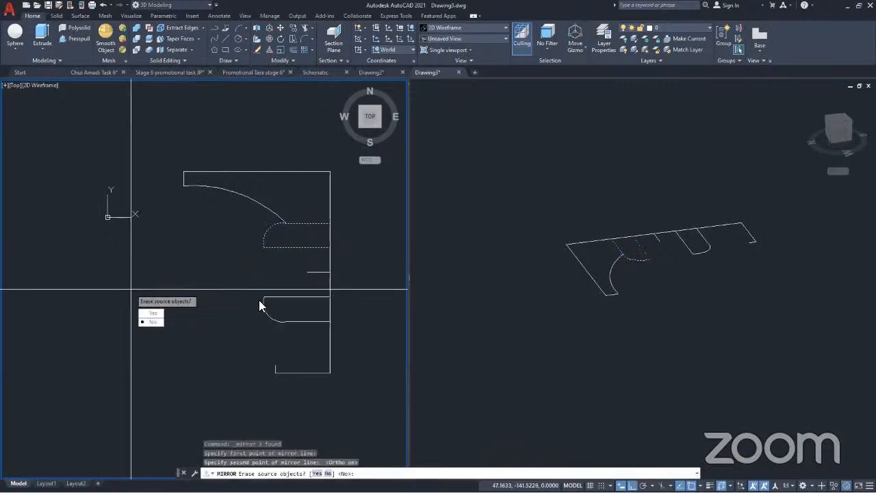
{"action": "key", "text": "Escape"}
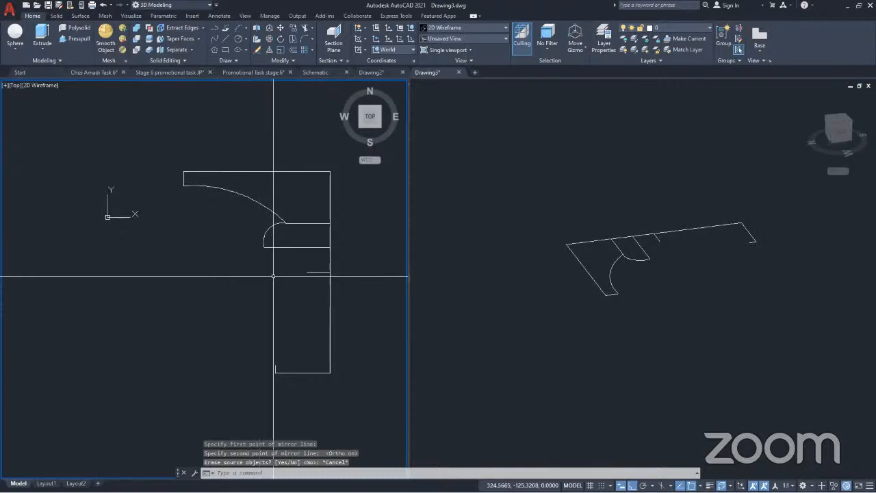
Mirror the small arc and its two adjoining horizontal lines across the short line at the vertical's midpoint, keeping the source objects
{"action": "left_click", "coordinate": [291, 258]}
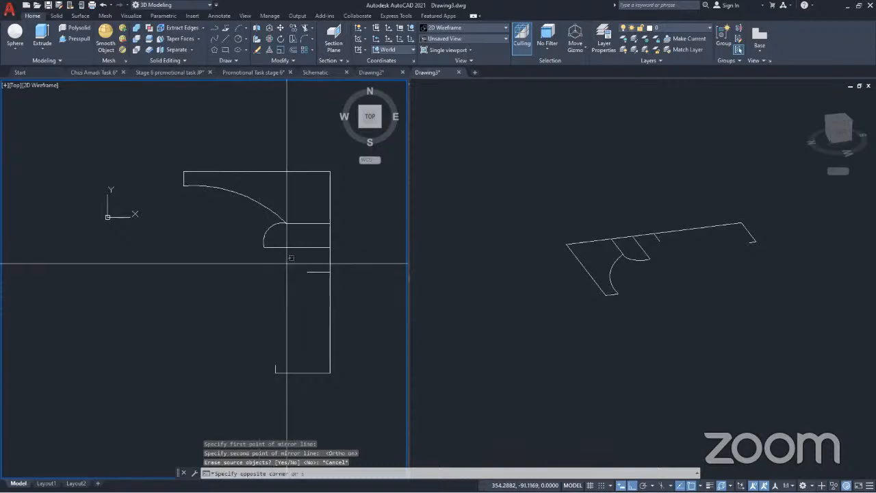
{"action": "left_click", "coordinate": [313, 229]}
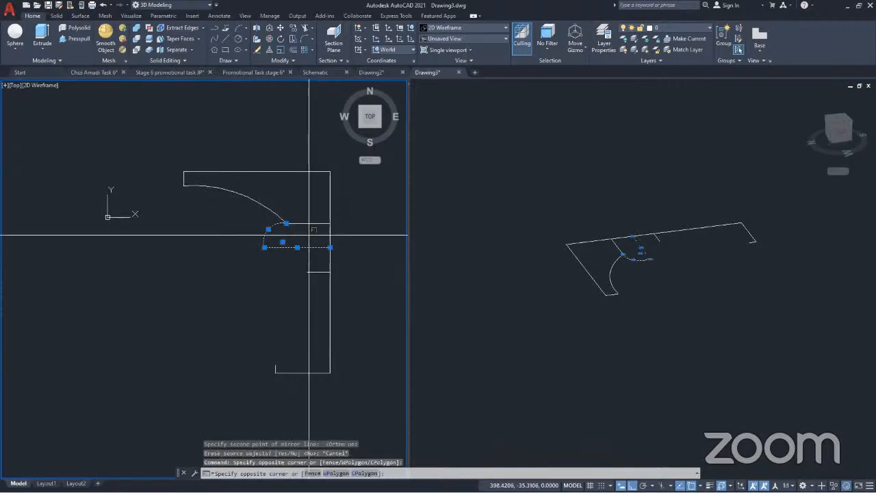
{"action": "left_click", "coordinate": [302, 216]}
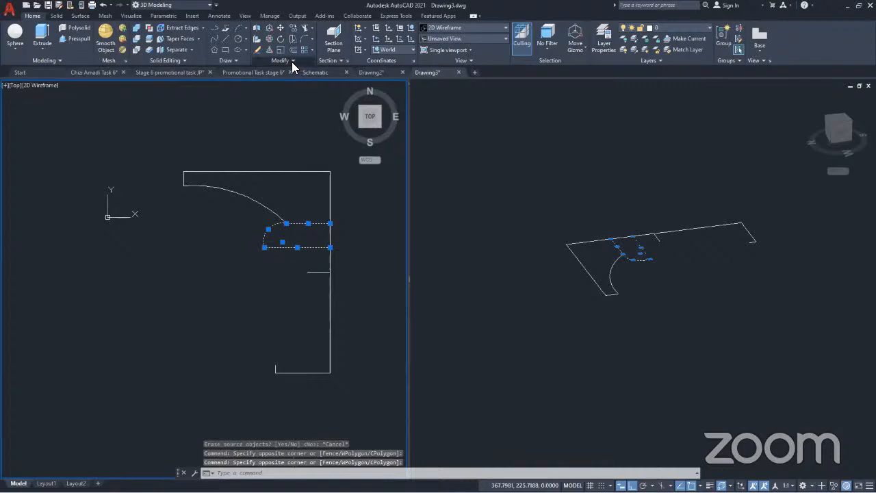
{"action": "left_click", "coordinate": [292, 61]}
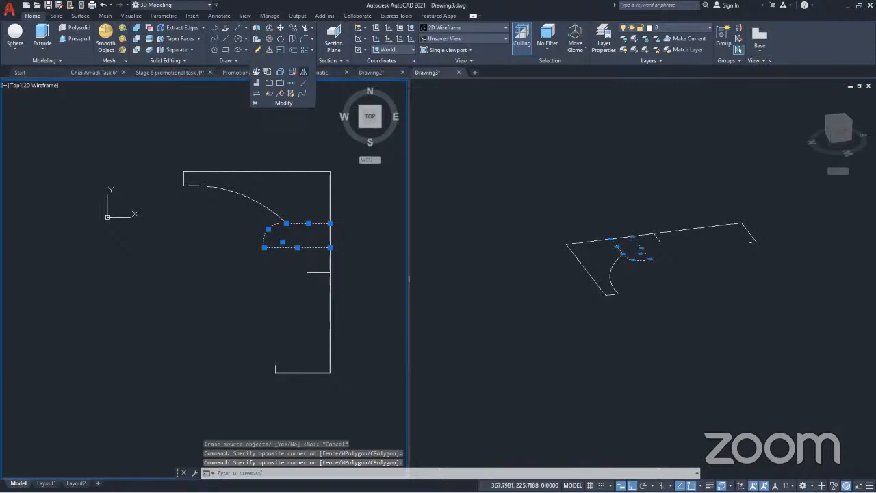
{"action": "left_click", "coordinate": [172, 270]}
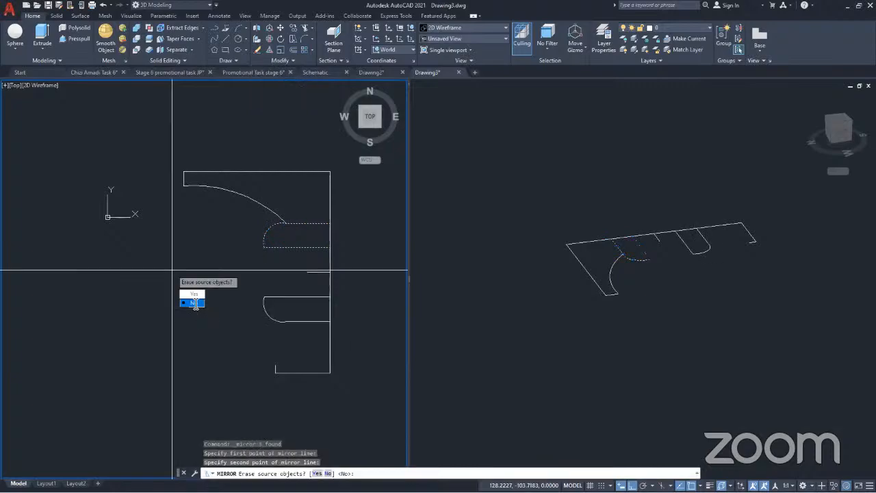
{"action": "key", "text": "Return"}
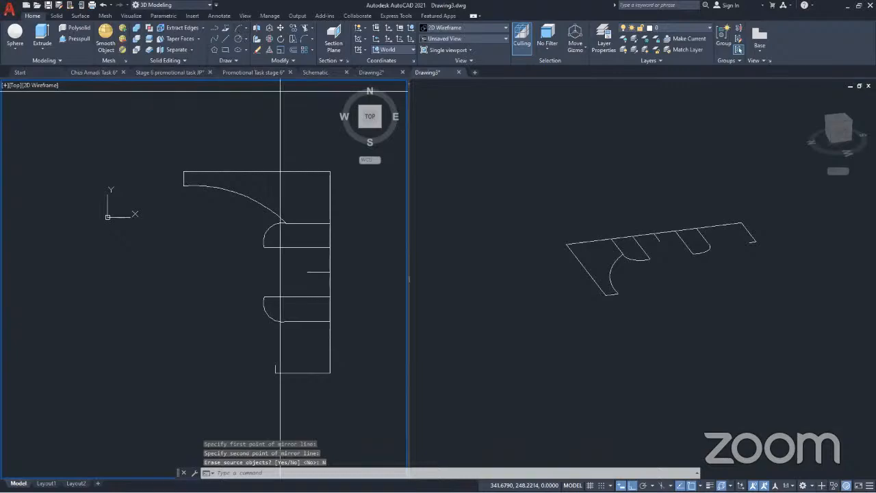
With Ortho off, finish the right-bulging three-point arc from the bottom short vertical's top end to the mirrored small arc's lower end
{"action": "key", "text": "F8"}
{"action": "left_click", "coordinate": [292, 350]}
{"action": "left_click", "coordinate": [279, 319]}
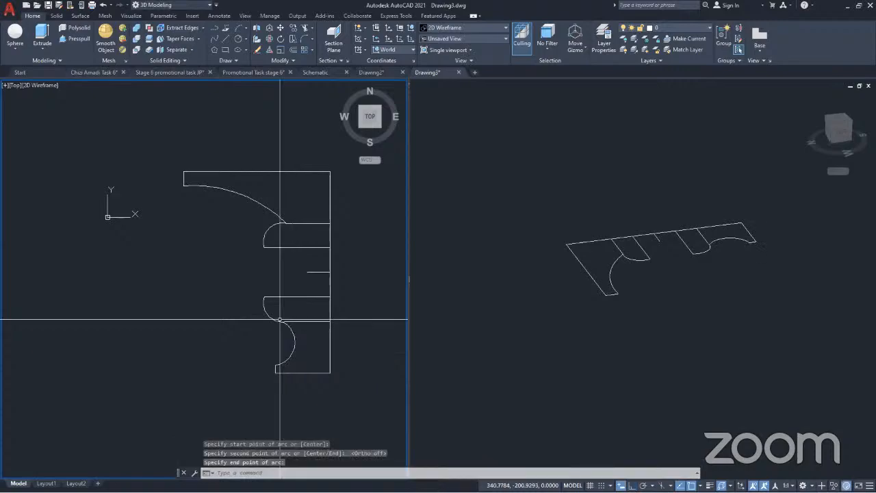
Draw a three-point arc between the left ends of the two inner horizontal lines, passing through the short middle line's left end
{"action": "left_click", "coordinate": [236, 28]}
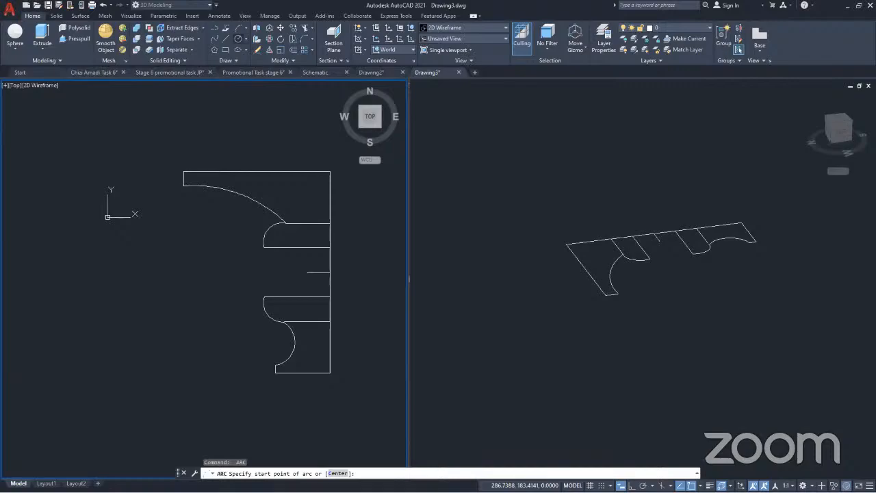
{"action": "left_click", "coordinate": [284, 247]}
{"action": "left_click", "coordinate": [307, 272]}
{"action": "left_click", "coordinate": [284, 297]}
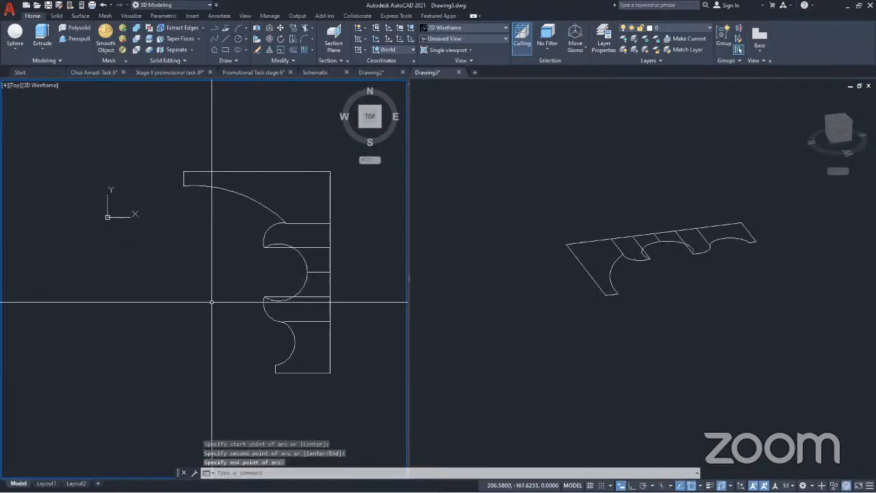
{"action": "scroll", "coordinate": [272, 250], "scroll_direction": "up", "scroll_amount": 5}
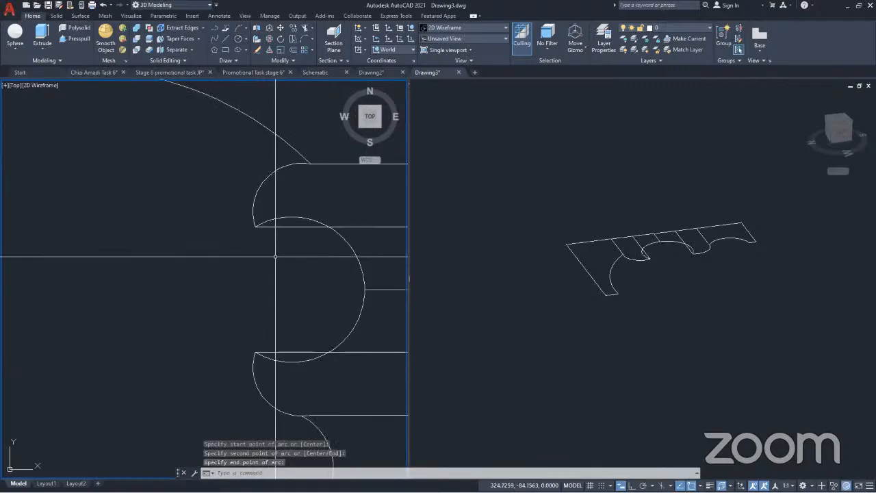
{"action": "left_click", "coordinate": [288, 217]}
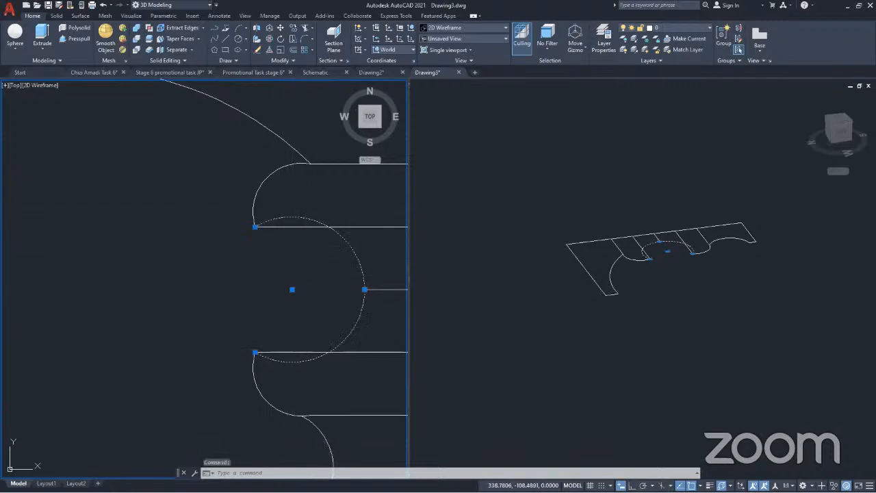
{"action": "left_click", "coordinate": [292, 289]}
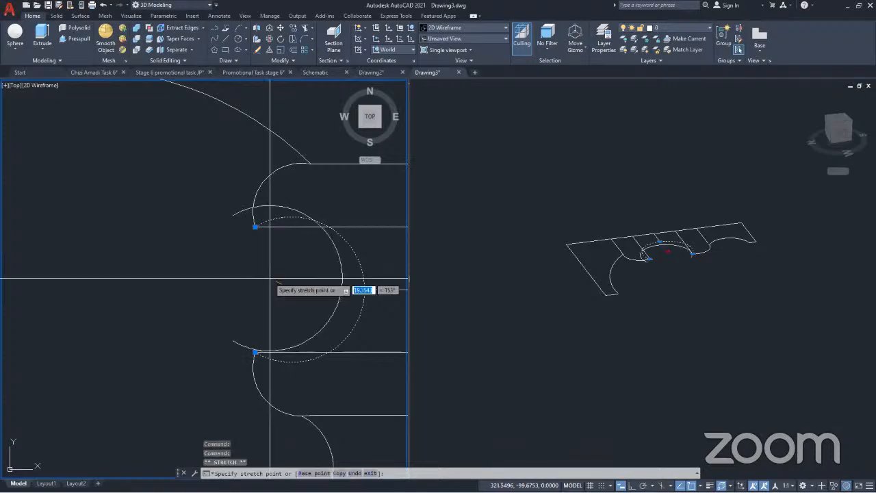
{"action": "key", "text": "Escape"}
{"action": "key", "text": "Escape"}
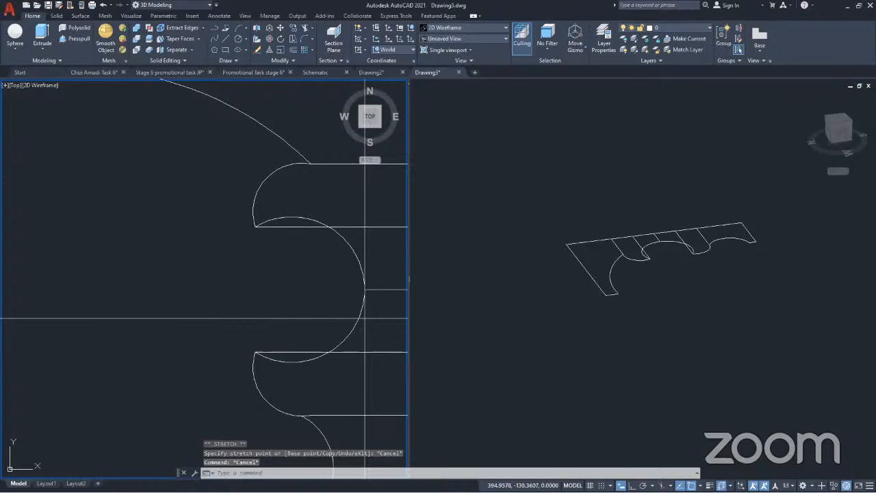
Erase the three-point arc that passes through the short middle line's left end
{"action": "left_click", "coordinate": [365, 319]}
{"action": "left_click", "coordinate": [357, 310]}
{"action": "key", "text": "Delete"}
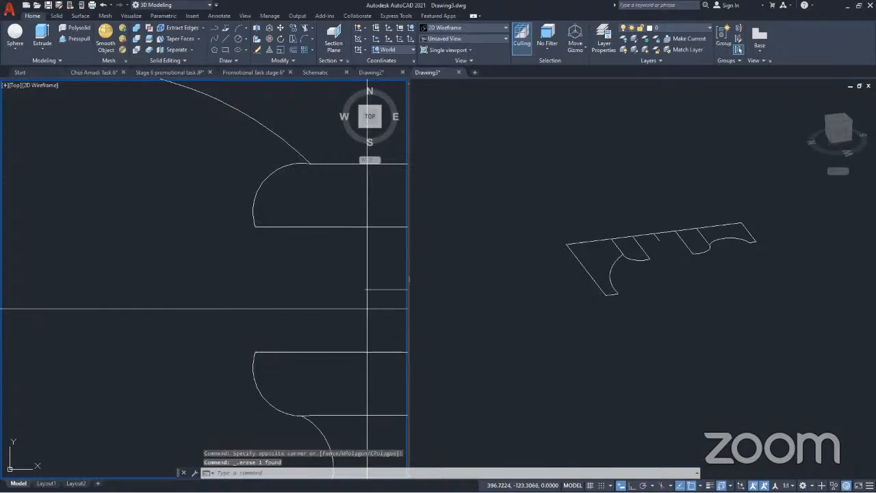
With Ortho on, stretch the short middle line's left end about 50 units further left
{"action": "left_click", "coordinate": [366, 308]}
{"action": "left_click", "coordinate": [363, 290]}
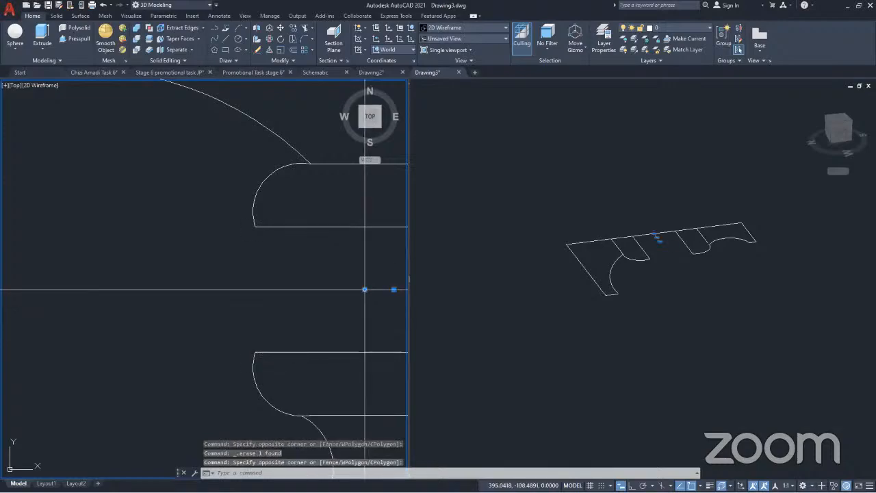
{"action": "left_click", "coordinate": [364, 289]}
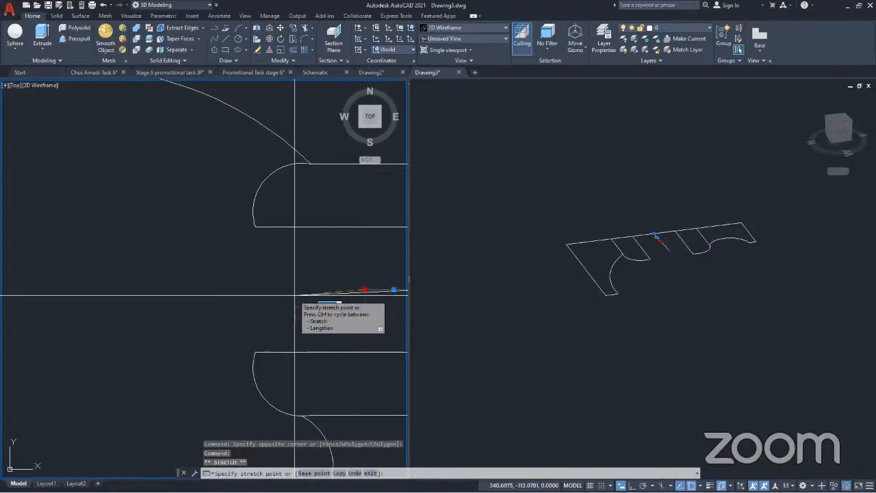
{"action": "key", "text": "F8"}
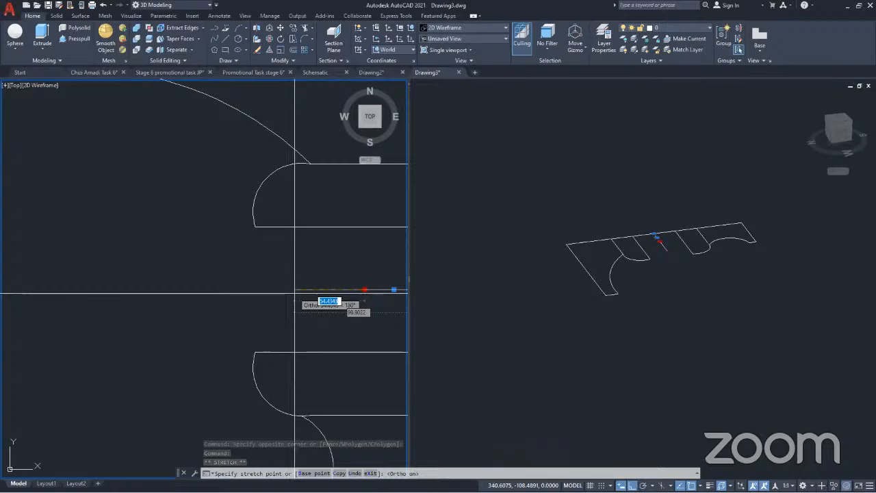
{"action": "left_click", "coordinate": [298, 293]}
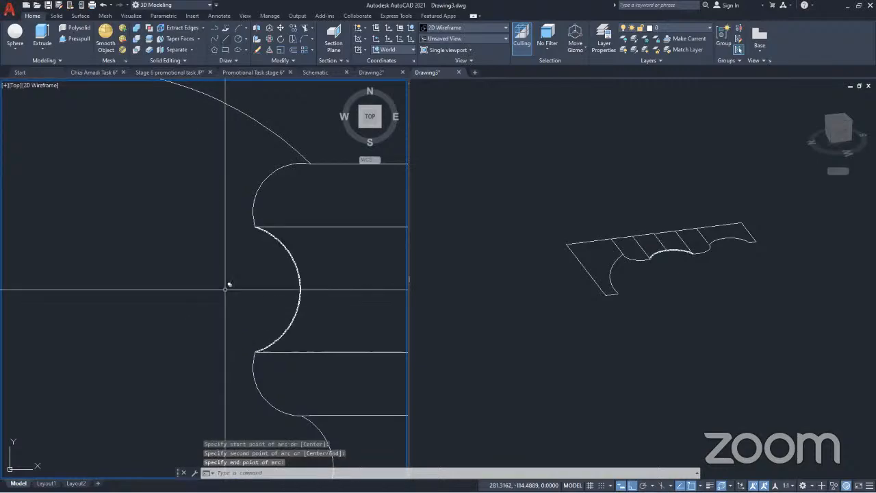
Stretch the left end of the lowest interior horizontal line leftward past the lower small arc
{"action": "scroll", "coordinate": [264, 273], "scroll_direction": "down", "scroll_amount": 3}
{"action": "scroll", "coordinate": [264, 297], "scroll_direction": "up", "scroll_amount": 2}
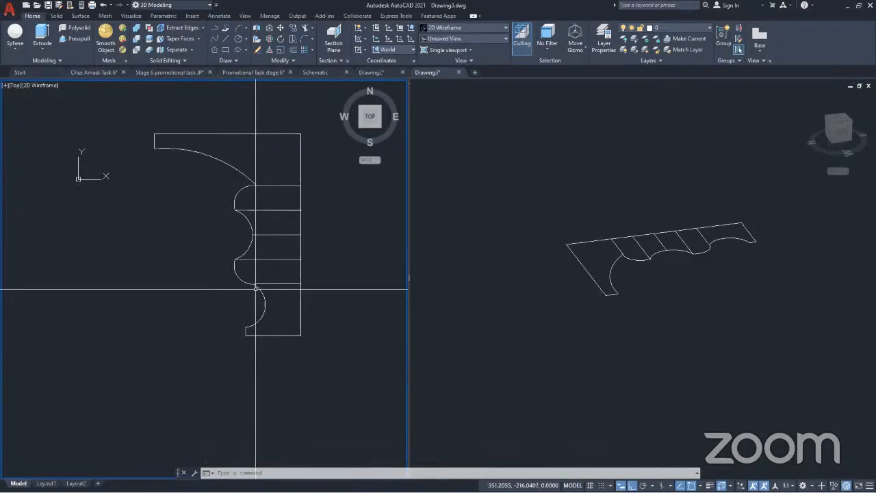
{"action": "scroll", "coordinate": [260, 291], "scroll_direction": "up", "scroll_amount": 4}
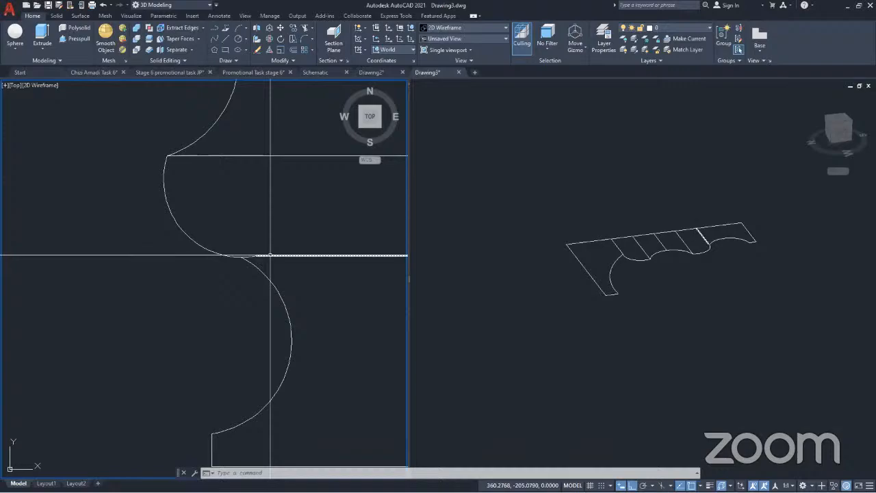
{"action": "scroll", "coordinate": [270, 254], "scroll_direction": "up", "scroll_amount": 3}
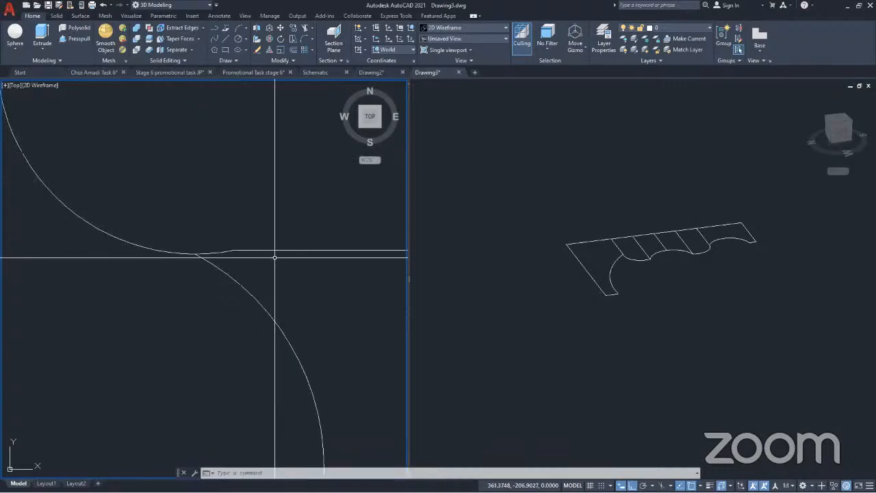
{"action": "left_click", "coordinate": [233, 252]}
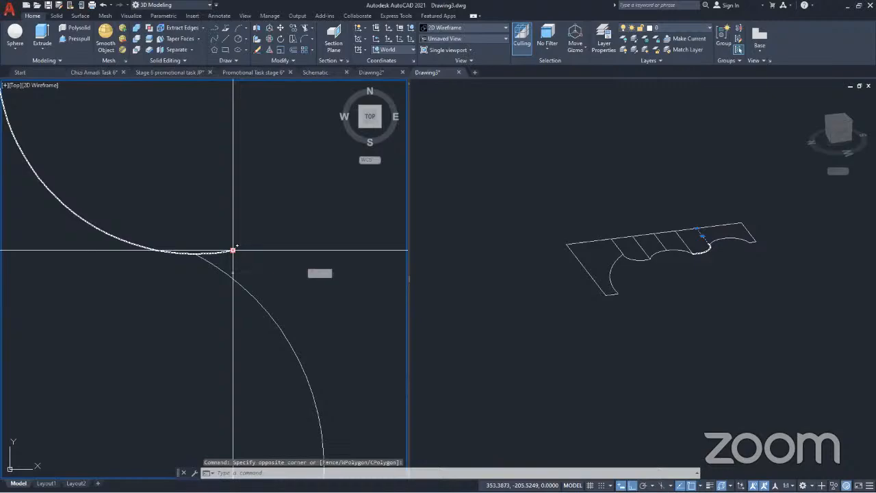
{"action": "left_click", "coordinate": [232, 249]}
{"action": "left_click", "coordinate": [18, 251]}
{"action": "scroll", "coordinate": [147, 279], "scroll_direction": "down", "scroll_amount": 4}
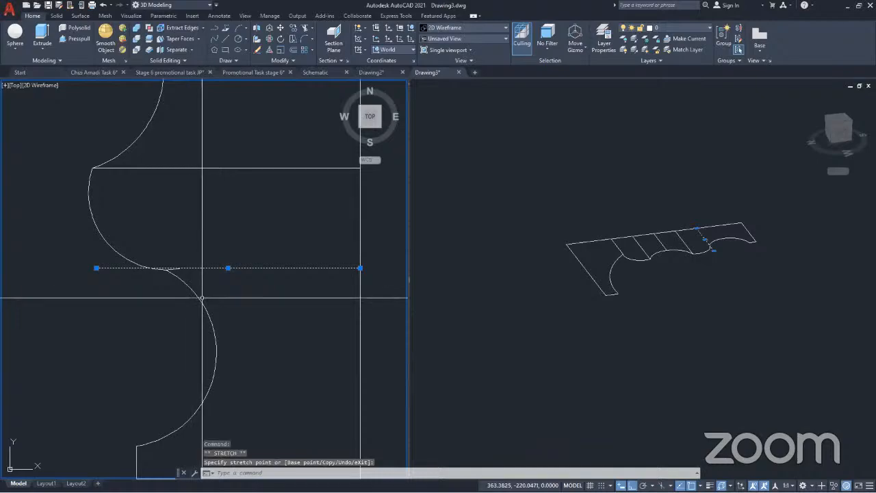
Stretch the left end of the uppermost interior horizontal line leftward past the upper small arc
{"action": "scroll", "coordinate": [244, 320], "scroll_direction": "down", "scroll_amount": 4}
{"action": "middle_click_drag", "start_coordinate": [223, 157], "coordinate": [262, 250]}
{"action": "scroll", "coordinate": [260, 239], "scroll_direction": "up", "scroll_amount": 3}
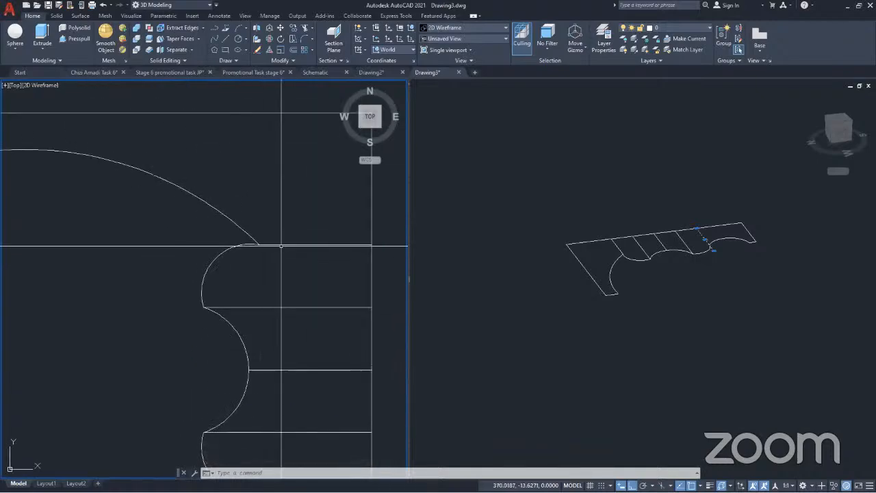
{"action": "left_click", "coordinate": [283, 244]}
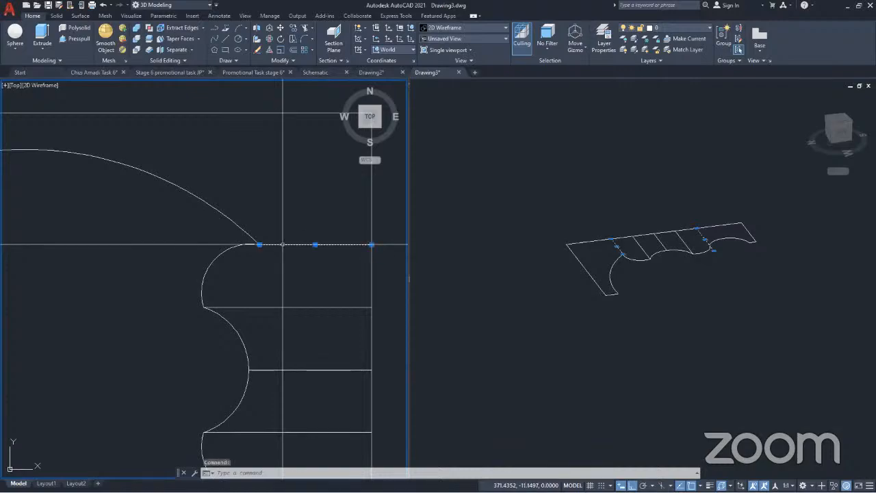
{"action": "left_click", "coordinate": [259, 244]}
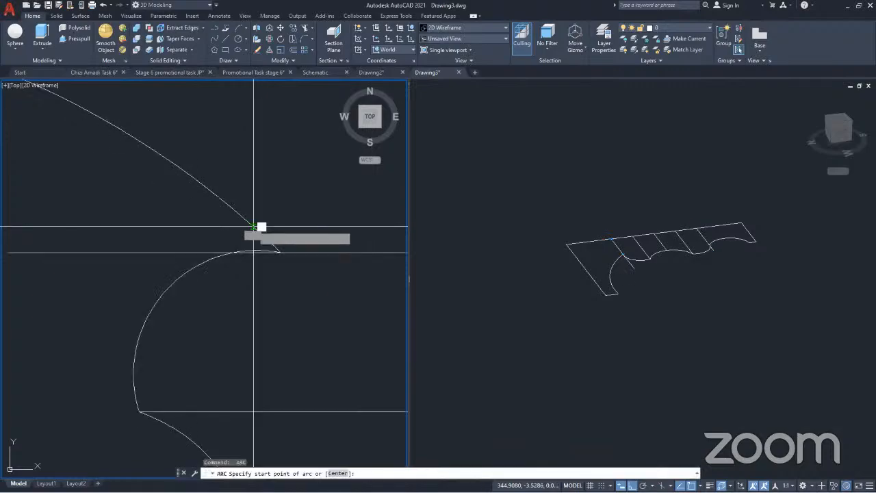
{"action": "left_click", "coordinate": [253, 227]}
{"action": "key", "text": "Escape"}
{"action": "key", "text": "Escape"}
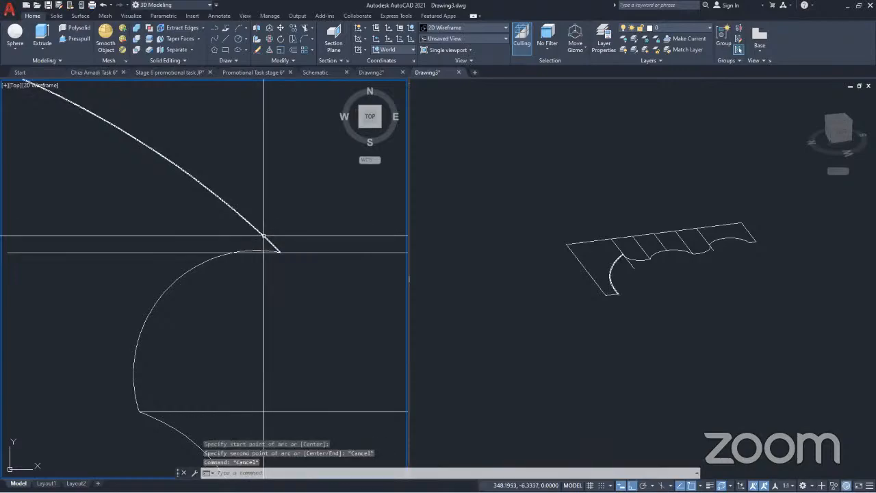
Stretch the large arc's right end to the intersection of the upper small arc and the extended horizontal line
{"action": "left_click", "coordinate": [265, 237]}
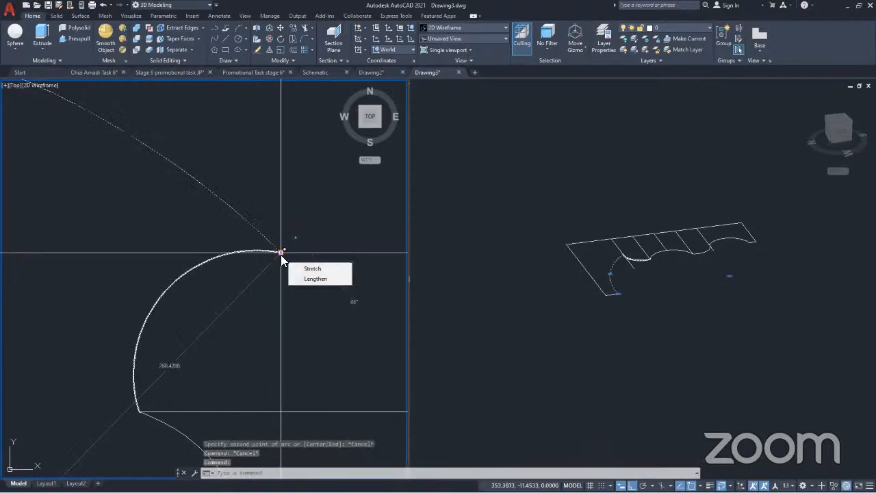
{"action": "left_click", "coordinate": [281, 251]}
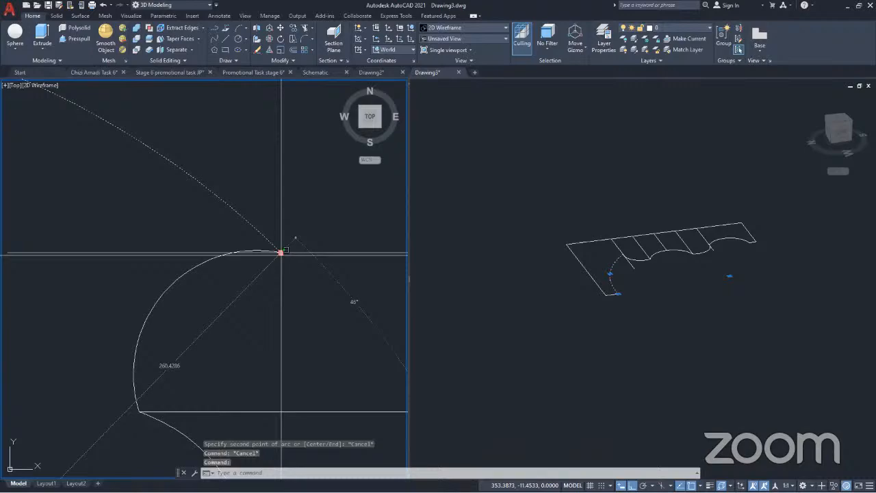
{"action": "key", "text": "Escape"}
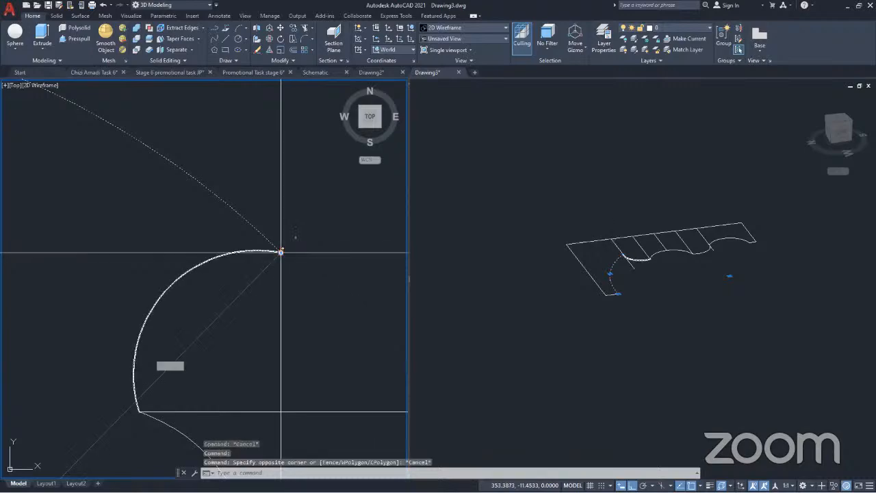
{"action": "left_click", "coordinate": [281, 252]}
{"action": "right_click", "coordinate": [236, 252], "text": "shift"}
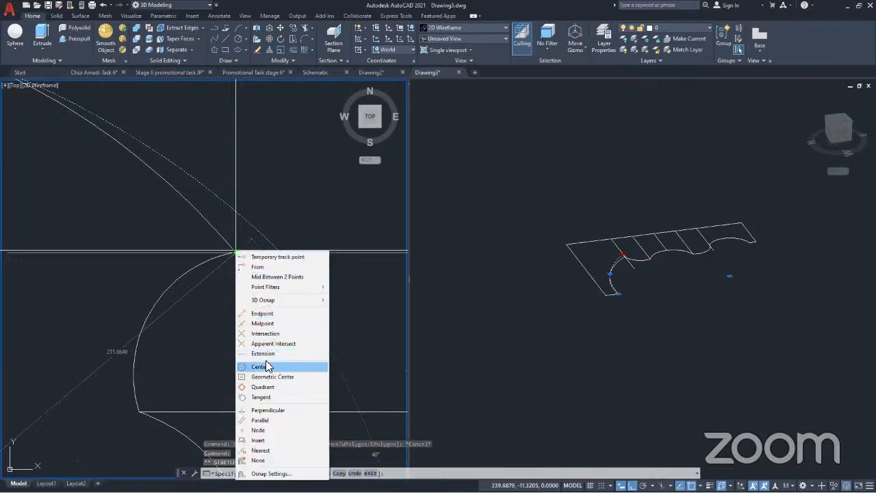
{"action": "left_click", "coordinate": [266, 333]}
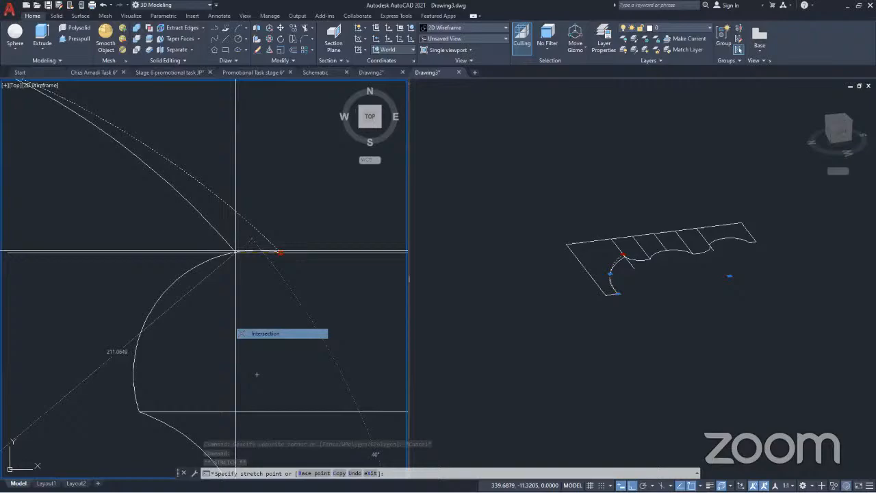
{"action": "left_click", "coordinate": [236, 251]}
{"action": "mouse_move", "coordinate": [233, 252]}
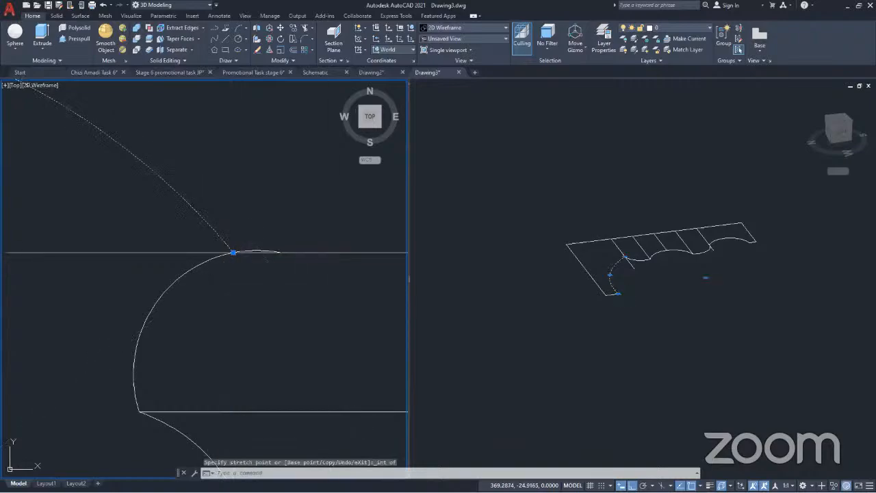
{"action": "key", "text": "Escape"}
Trim the upper small arc's overhang and the overshooting left ends of the two extended horizontal lines
{"action": "scroll", "coordinate": [267, 229], "scroll_direction": "up", "scroll_amount": 4}
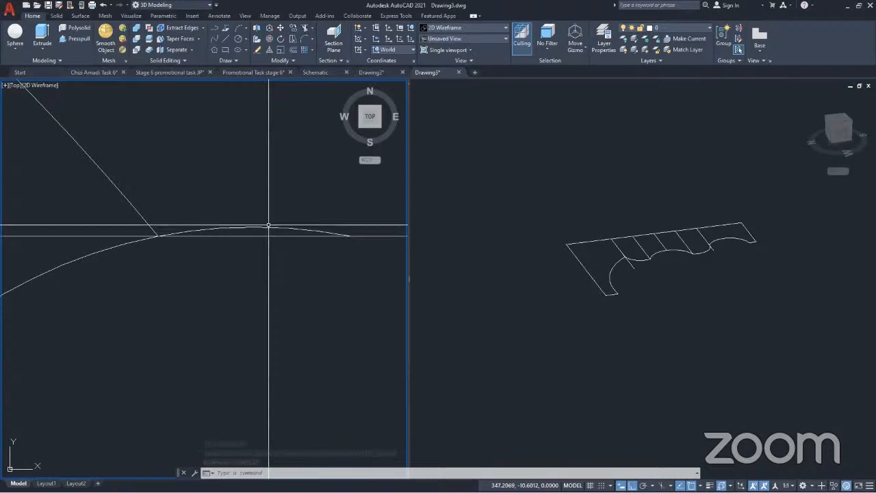
{"action": "scroll", "coordinate": [268, 224], "scroll_direction": "down", "scroll_amount": 3}
{"action": "type", "text": "tr"}
{"action": "key", "text": "Return"}
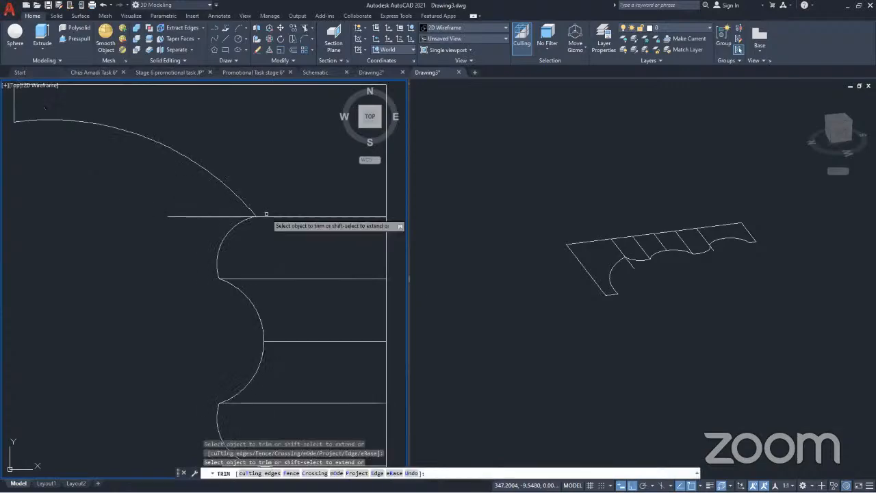
{"action": "left_click", "coordinate": [199, 216]}
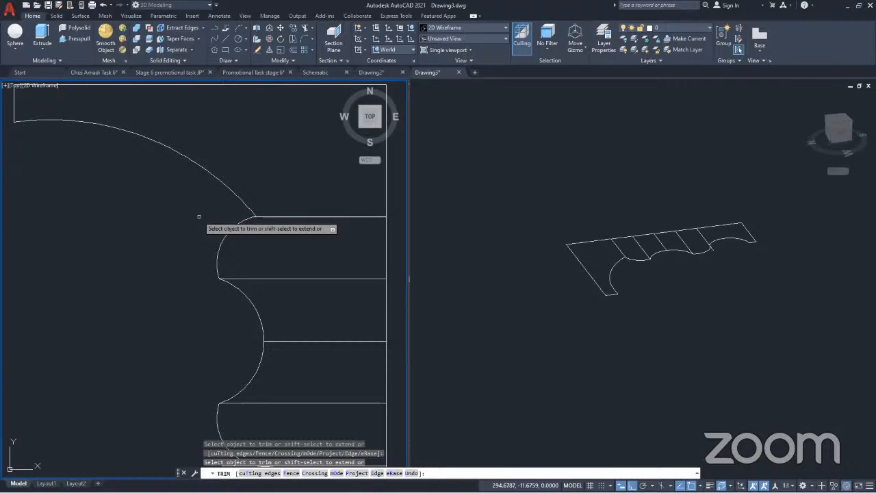
{"action": "scroll", "coordinate": [199, 216], "scroll_direction": "down", "scroll_amount": 3}
{"action": "scroll", "coordinate": [217, 339], "scroll_direction": "up", "scroll_amount": 5}
{"action": "left_click", "coordinate": [217, 338]}
{"action": "key", "text": "Return"}
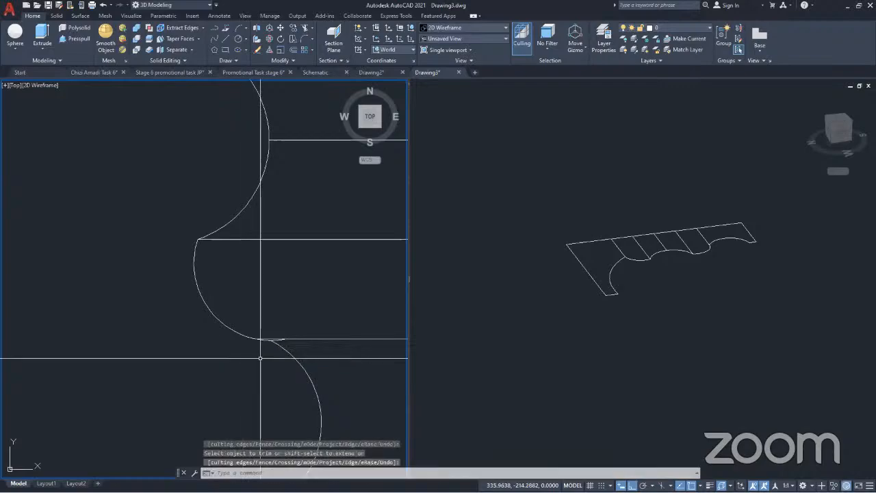
Stretch the lower small arc's right end back to the left end of the trimmed horizontal line
{"action": "scroll", "coordinate": [280, 316], "scroll_direction": "up", "scroll_amount": 6}
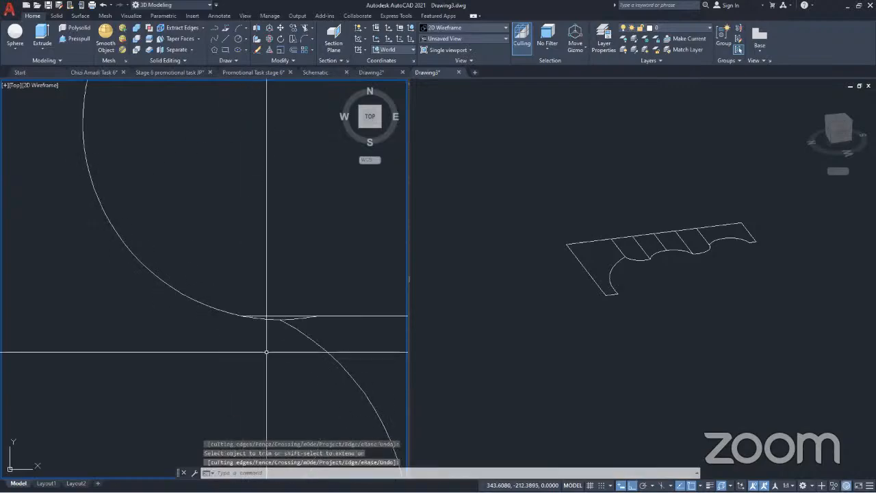
{"action": "left_click", "coordinate": [267, 315]}
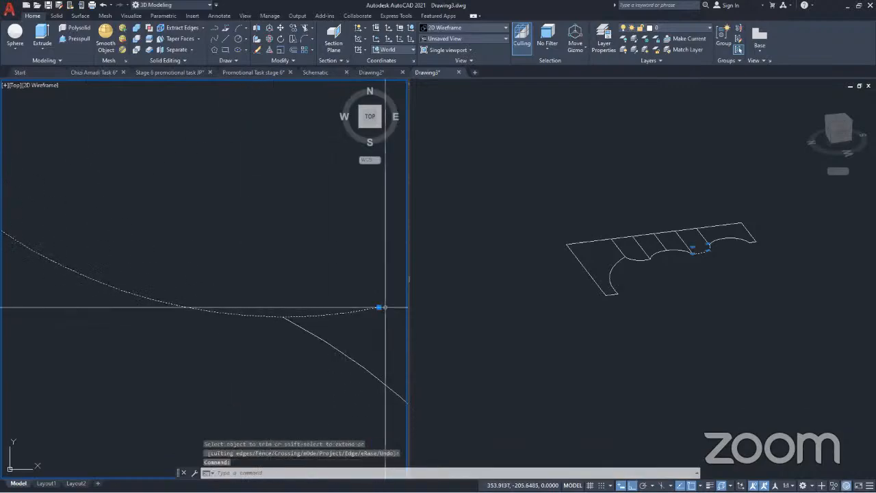
{"action": "left_click", "coordinate": [376, 307]}
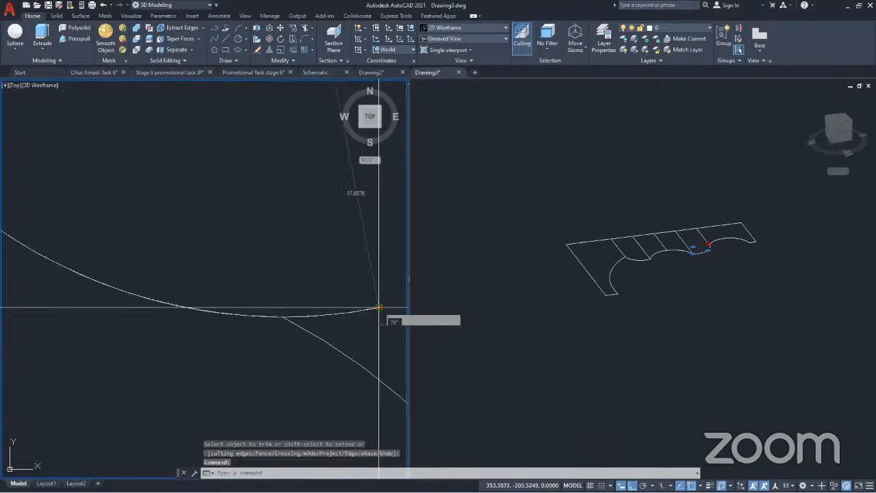
{"action": "key", "text": "Escape"}
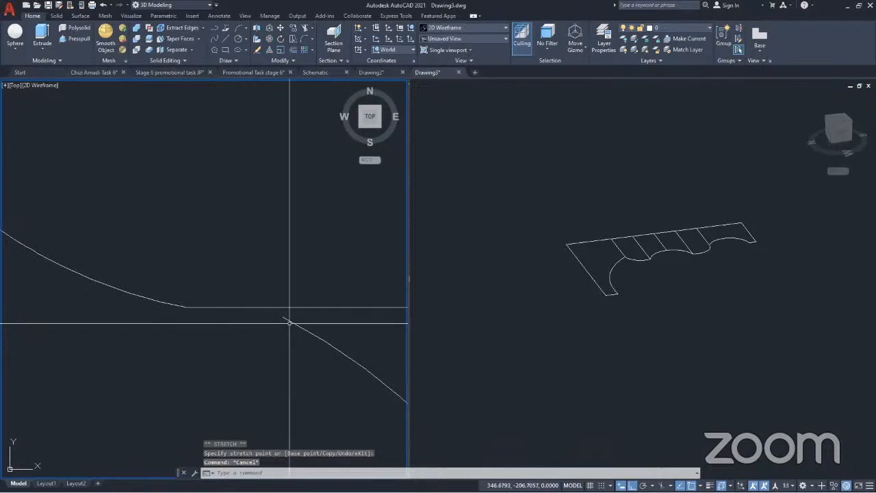
Stretch the lowest arc's upper end to the left end of the lowest interior horizontal line
{"action": "left_click", "coordinate": [283, 316]}
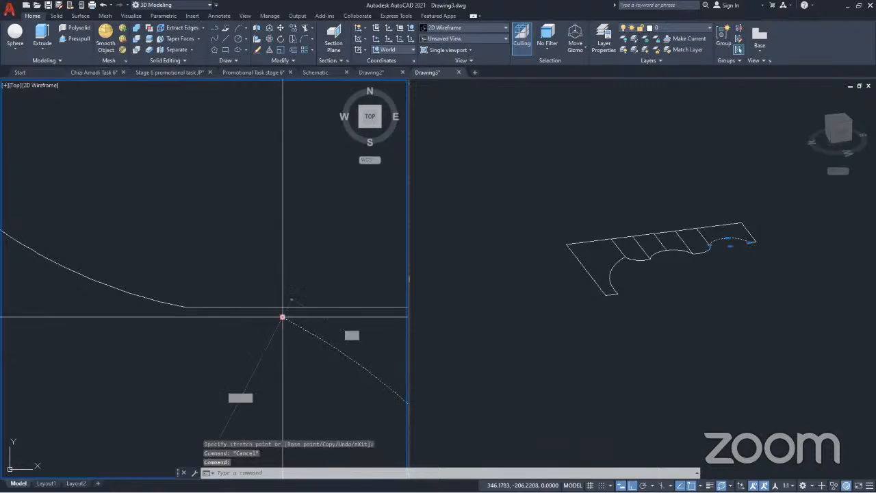
{"action": "key", "text": "Escape"}
{"action": "key", "text": "Escape"}
{"action": "scroll", "coordinate": [190, 266], "scroll_direction": "down", "scroll_amount": 8}
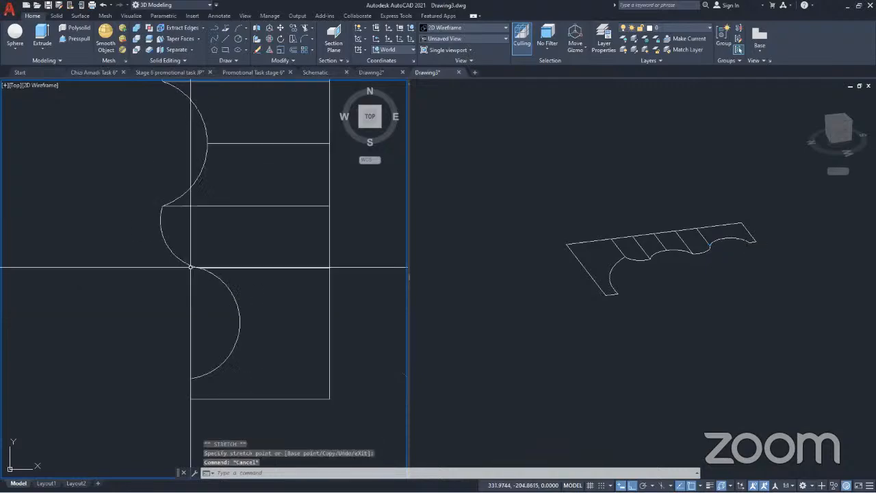
{"action": "scroll", "coordinate": [298, 354], "scroll_direction": "down", "scroll_amount": 3}
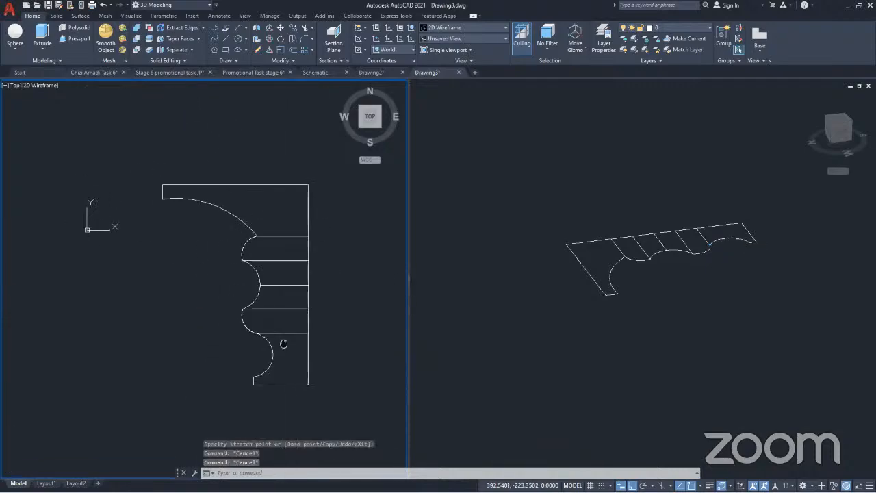
Erase the five interior horizontal lines of the profile
{"action": "left_click", "coordinate": [295, 351]}
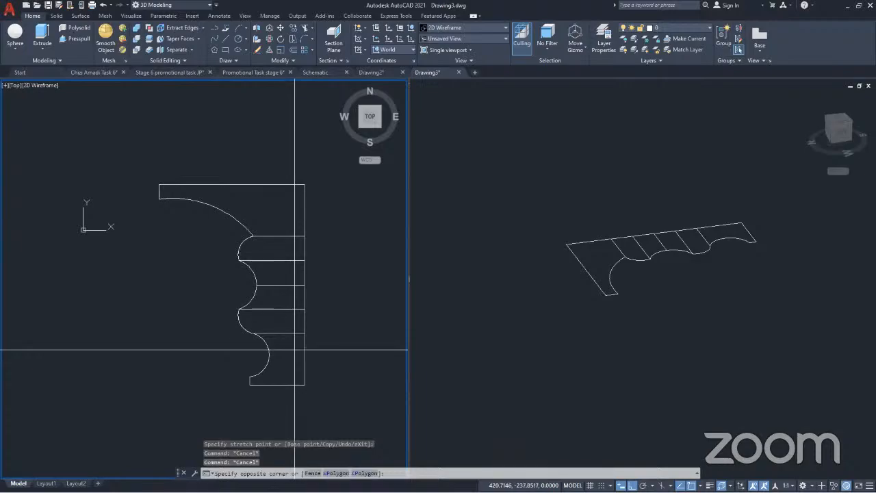
{"action": "left_click", "coordinate": [301, 183]}
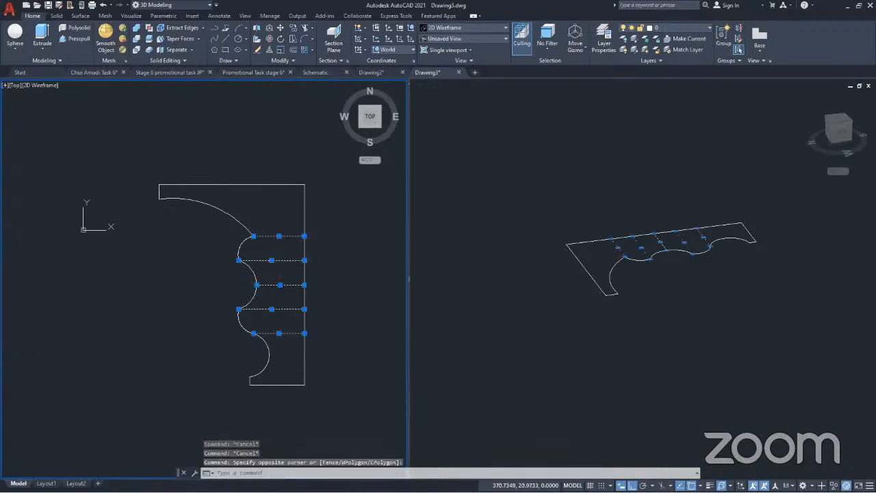
{"action": "key", "text": "Delete"}
Join all the profile's lines and arcs except the long vertical axis line
{"action": "scroll", "coordinate": [266, 256], "scroll_direction": "down", "scroll_amount": 4}
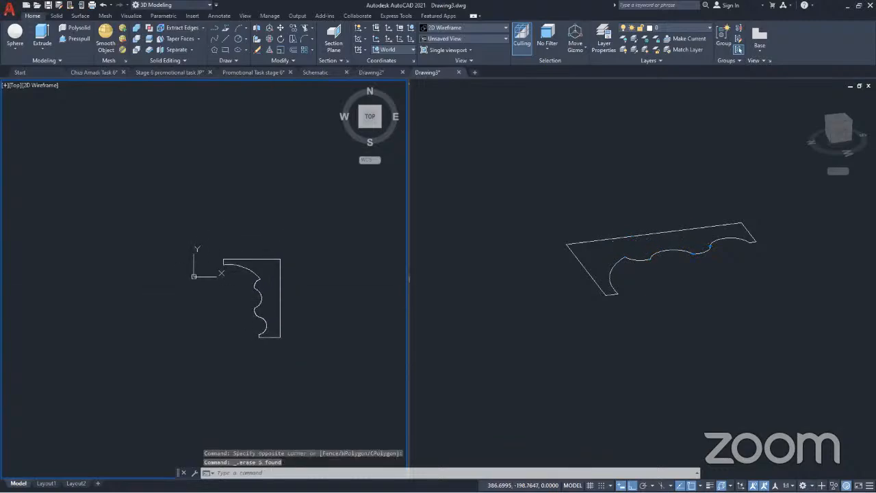
{"action": "left_click", "coordinate": [272, 351]}
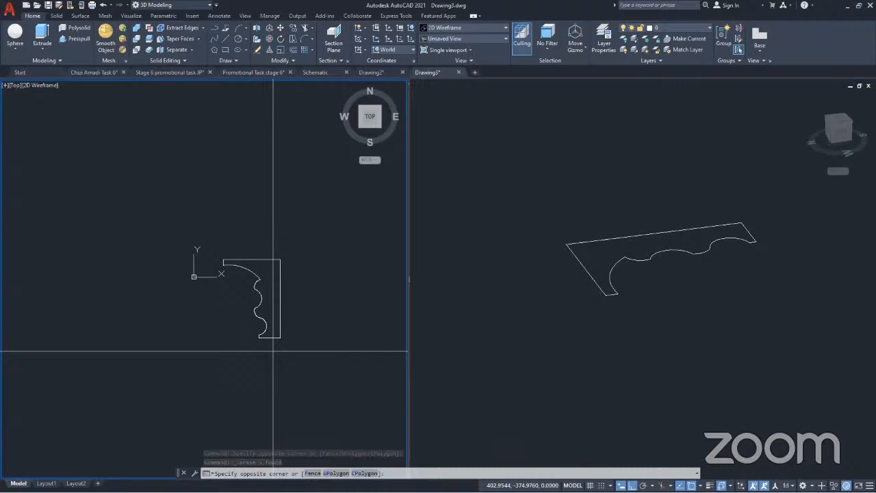
{"action": "left_click", "coordinate": [210, 194]}
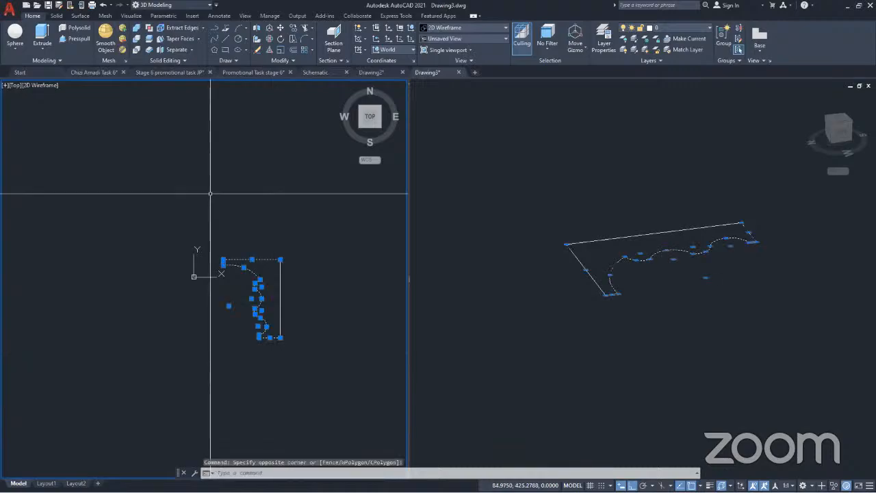
{"action": "type", "text": "j"}
{"action": "key", "text": "Return"}
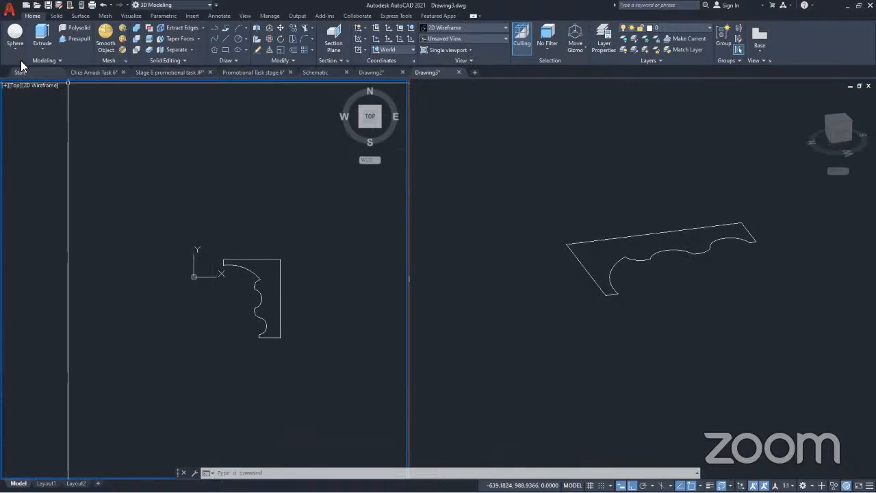
Revolve the joined profile 360 degrees about the long vertical line
{"action": "left_click", "coordinate": [42, 48]}
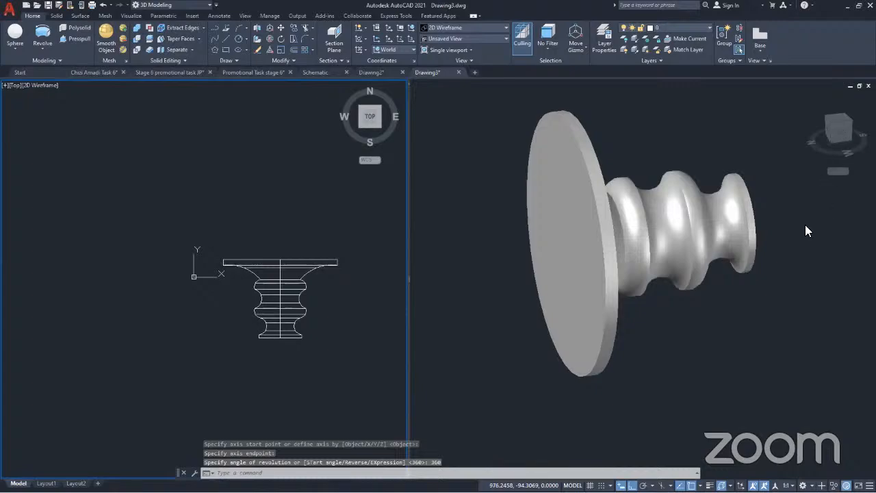
Show the realistic viewport in SW Isometric and orbit around the revolved solid to inspect both faces
{"action": "left_click", "coordinate": [777, 324]}
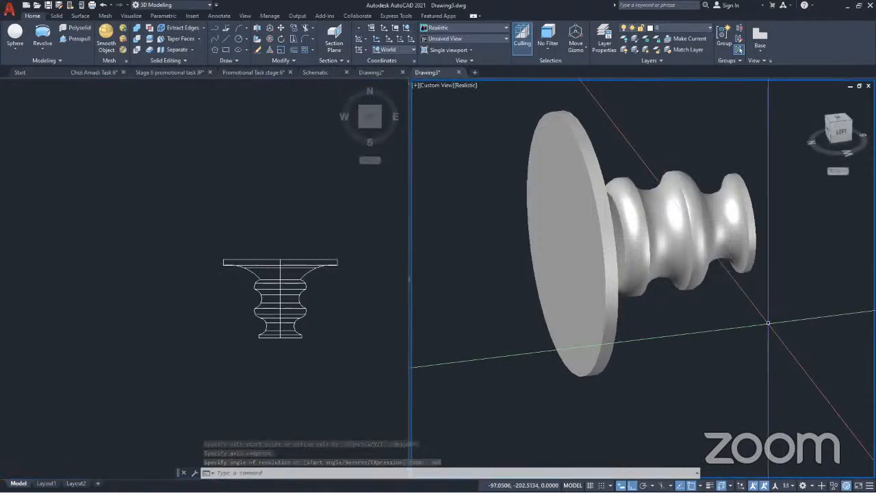
{"action": "left_click", "coordinate": [434, 84]}
{"action": "left_click", "coordinate": [471, 168]}
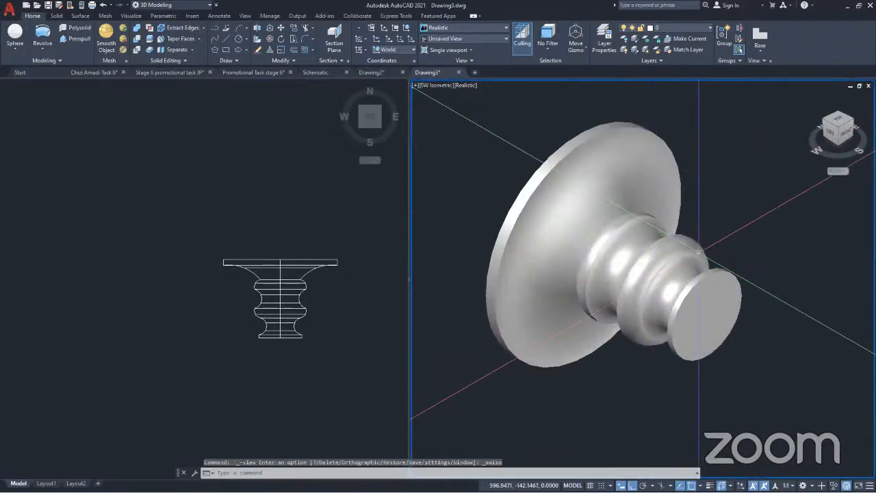
{"action": "middle_click_drag", "start_coordinate": [698, 252], "coordinate": [685, 231], "text": "shift"}
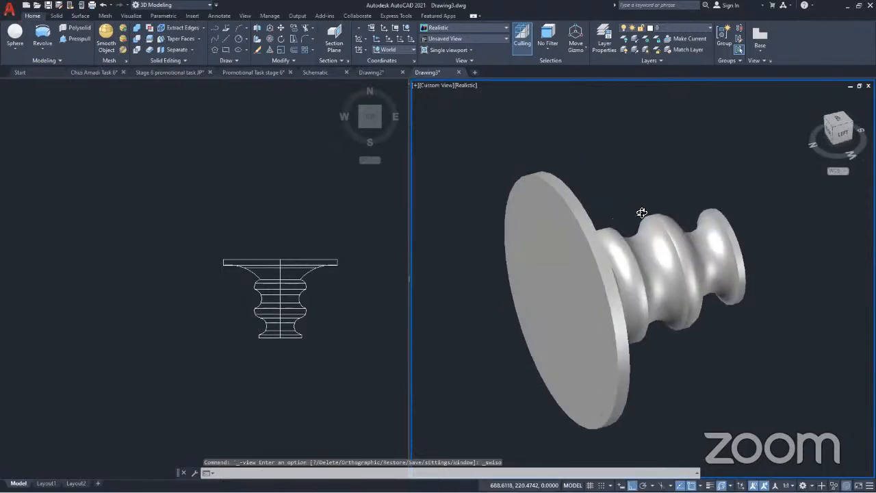
{"action": "middle_click_drag", "start_coordinate": [639, 209], "coordinate": [641, 279], "text": "shift"}
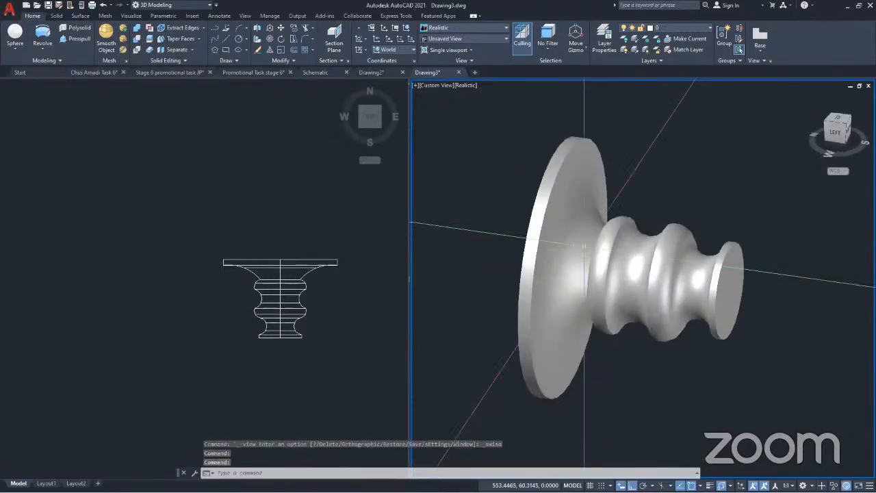
Rotate the revolved solid about the X axis so it stands upright with the large disc on top
{"action": "key", "text": "ctrl+a"}
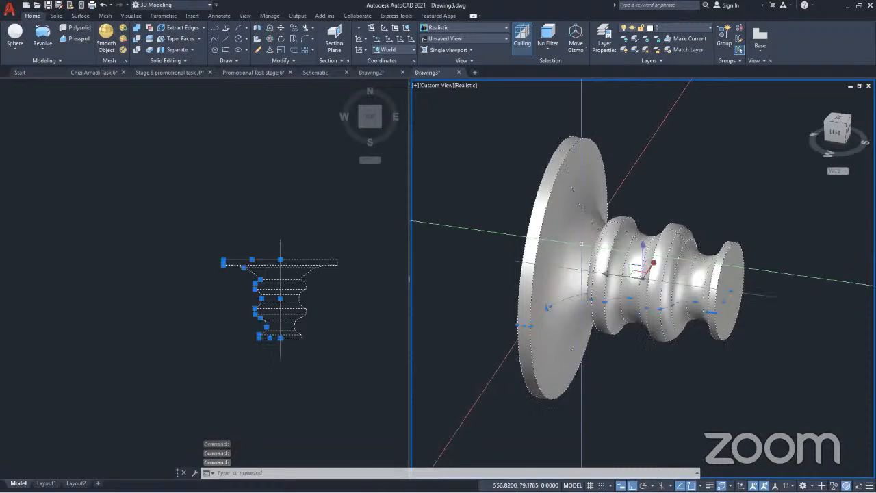
{"action": "left_click", "coordinate": [270, 37]}
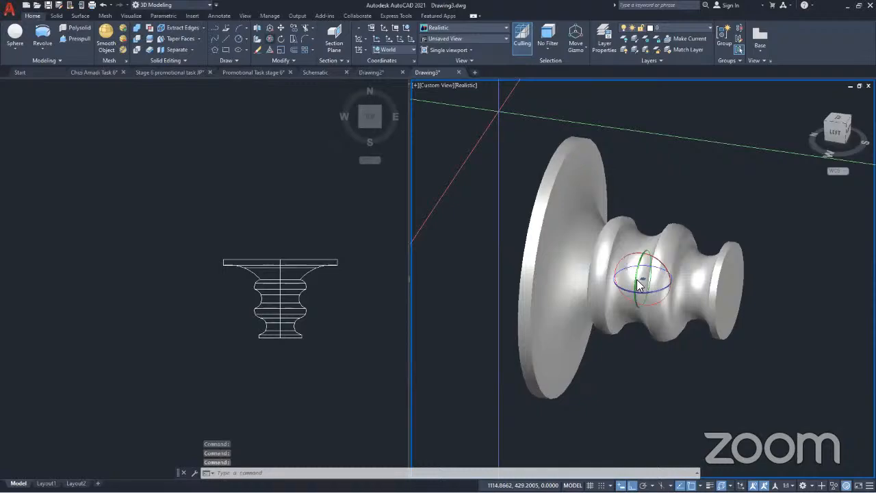
{"action": "scroll", "coordinate": [627, 257], "scroll_direction": "up", "scroll_amount": 5}
{"action": "key", "text": "Return"}
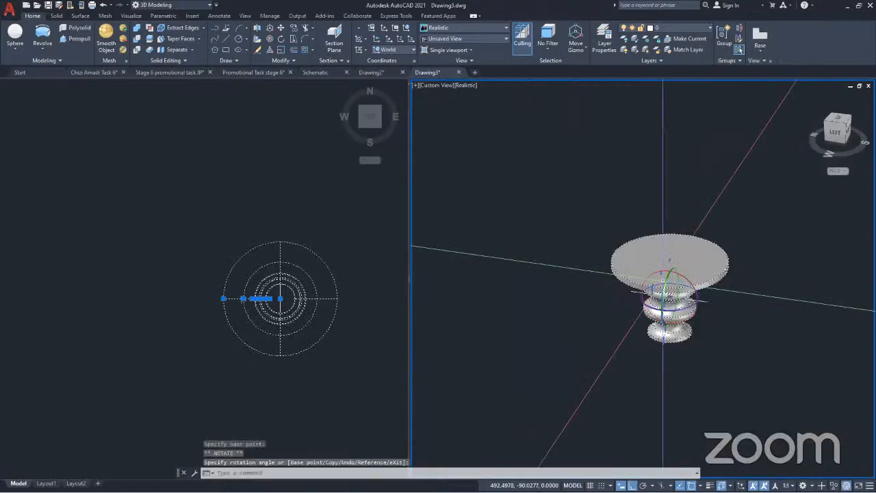
{"action": "key", "text": "Escape"}
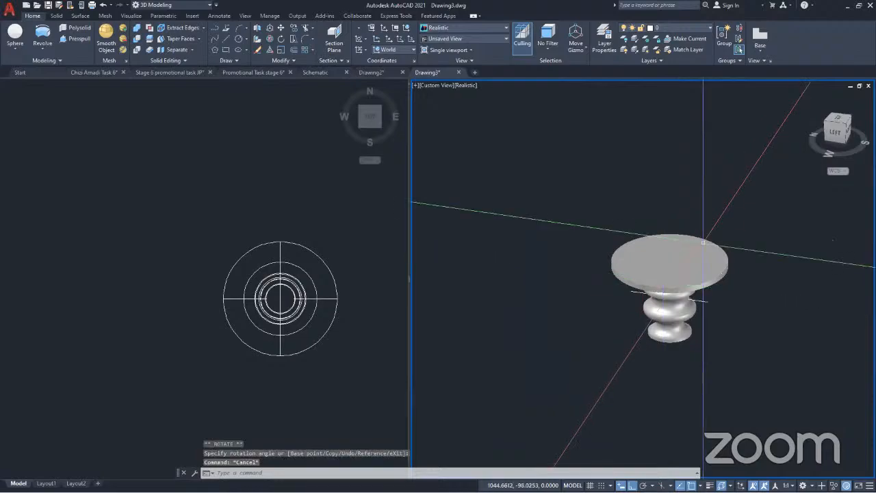
Set the realistic viewport to SW Isometric and erase the leftover axis line passing through the table solid
{"action": "left_click", "coordinate": [441, 85]}
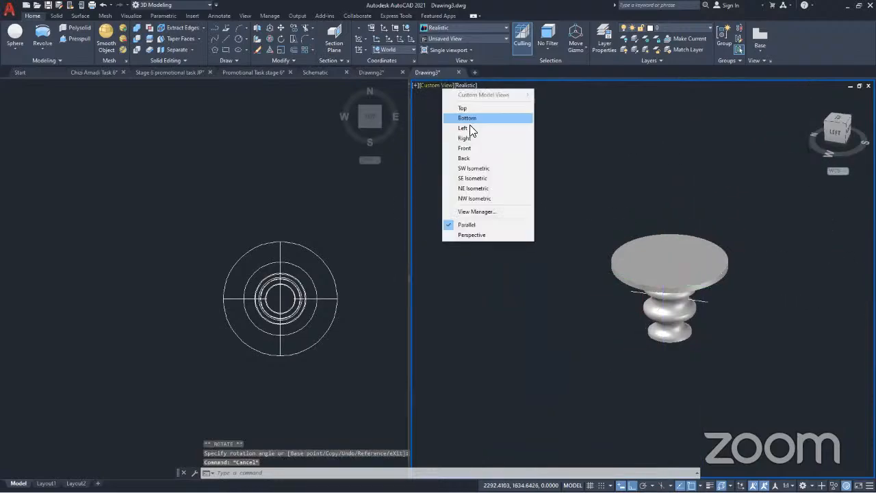
{"action": "left_click", "coordinate": [473, 167]}
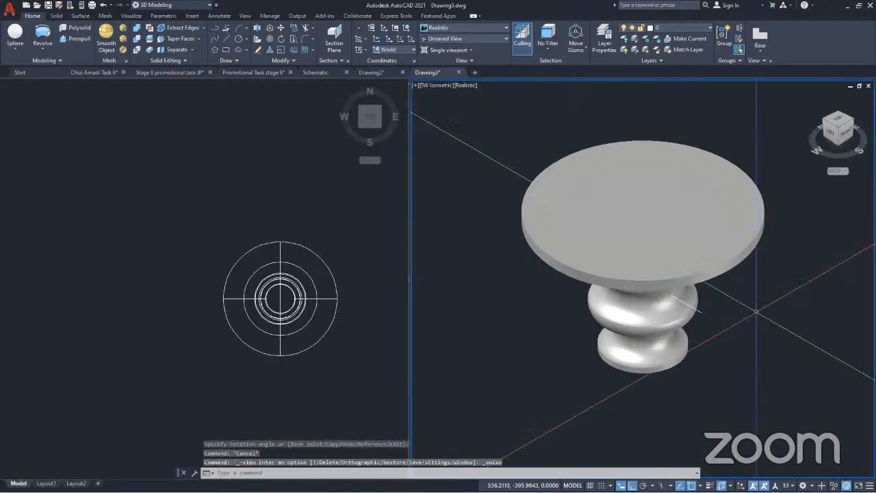
{"action": "left_click", "coordinate": [698, 311]}
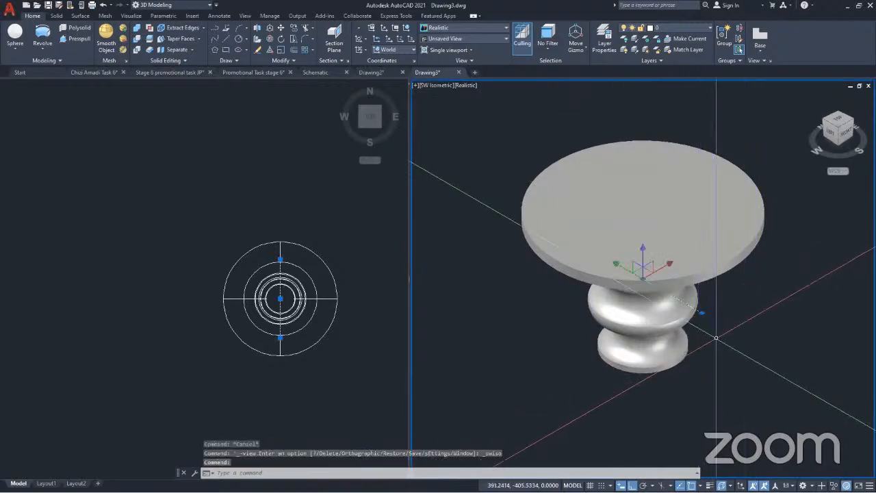
{"action": "key", "text": "Delete"}
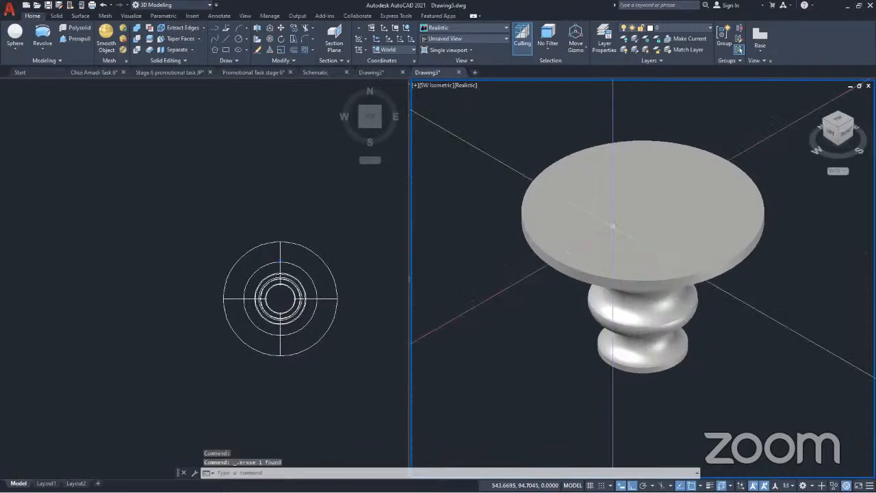
Move the pedestal table solid along the Y axis, away from its original position
{"action": "scroll", "coordinate": [617, 351], "scroll_direction": "down", "scroll_amount": 2}
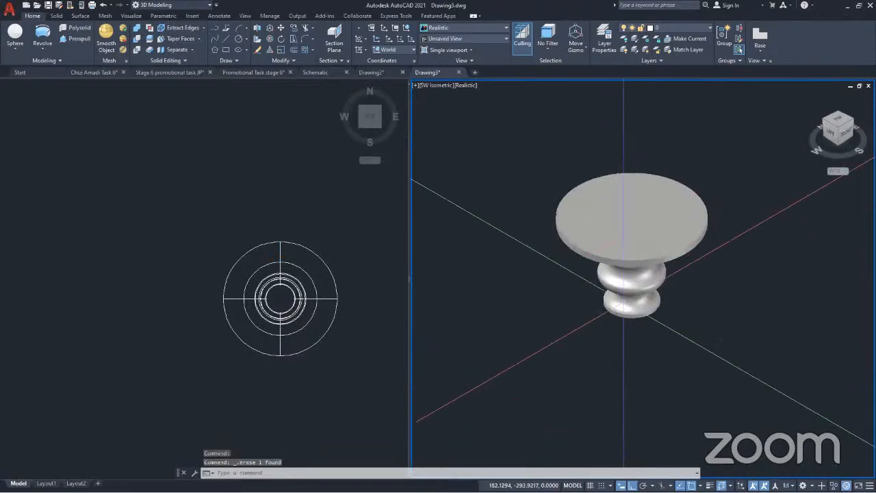
{"action": "middle_click_drag", "start_coordinate": [618, 352], "coordinate": [759, 263], "text": "shift"}
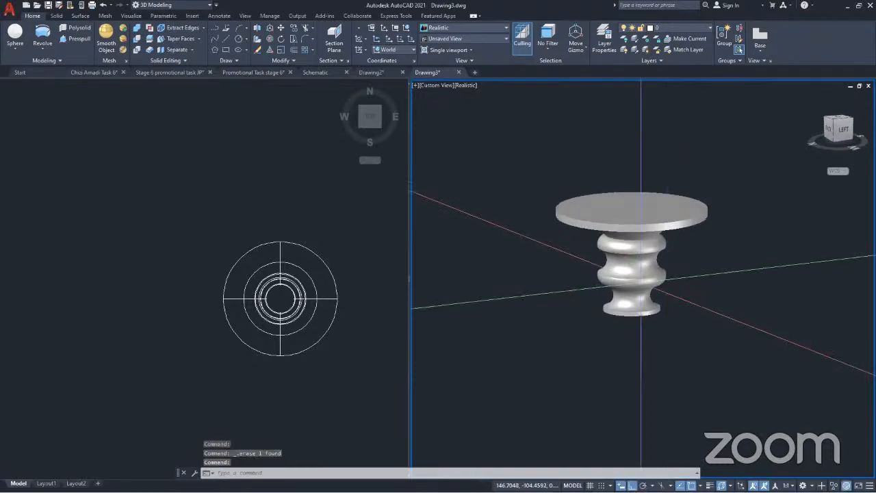
{"action": "middle_click_drag", "start_coordinate": [709, 303], "coordinate": [713, 303], "text": "shift"}
{"action": "key", "text": "Escape"}
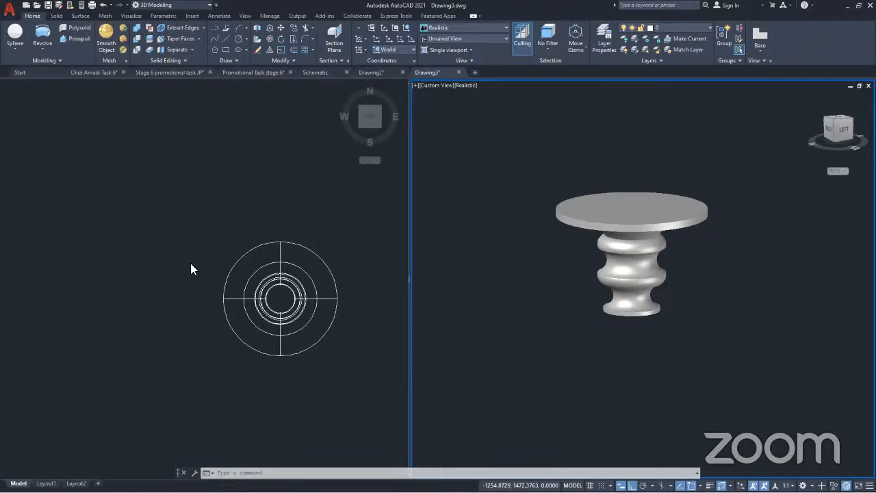
{"action": "scroll", "coordinate": [591, 252], "scroll_direction": "down", "scroll_amount": 4}
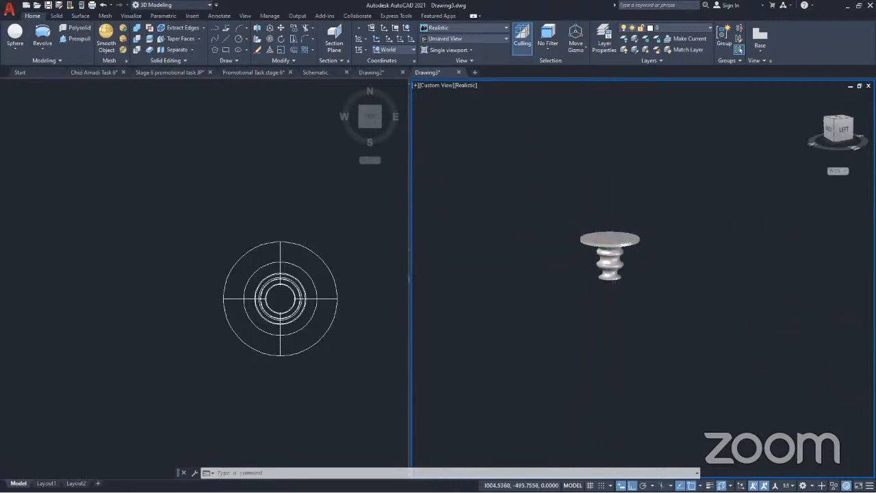
{"action": "left_click", "coordinate": [614, 241]}
{"action": "scroll", "coordinate": [612, 246], "scroll_direction": "up", "scroll_amount": 3}
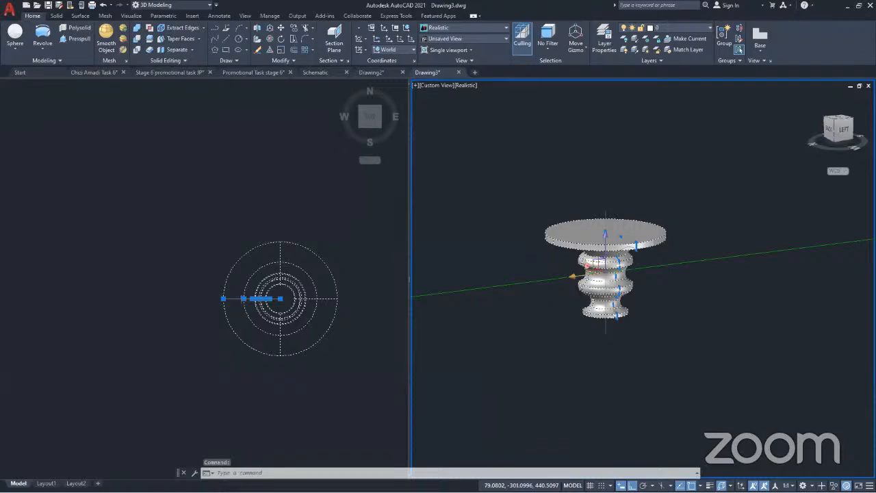
{"action": "left_click_drag", "start_coordinate": [586, 275], "coordinate": [751, 254]}
{"action": "key", "text": "Escape"}
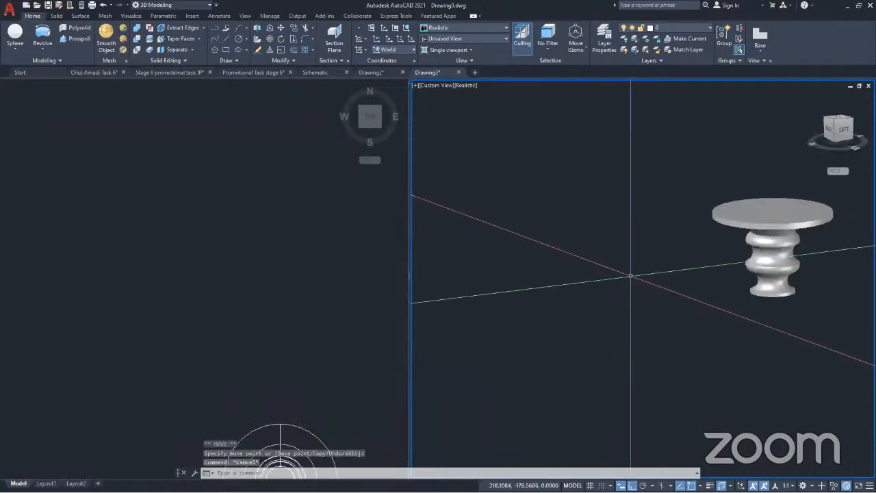
Extract the edges of the pedestal table solid
{"action": "scroll", "coordinate": [630, 276], "scroll_direction": "down", "scroll_amount": 2}
{"action": "scroll", "coordinate": [590, 293], "scroll_direction": "up", "scroll_amount": 3}
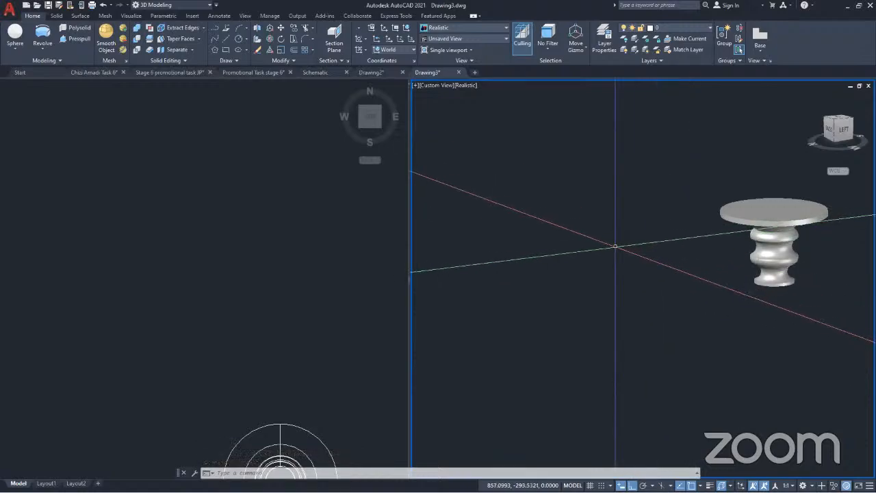
{"action": "scroll", "coordinate": [647, 276], "scroll_direction": "down", "scroll_amount": 4}
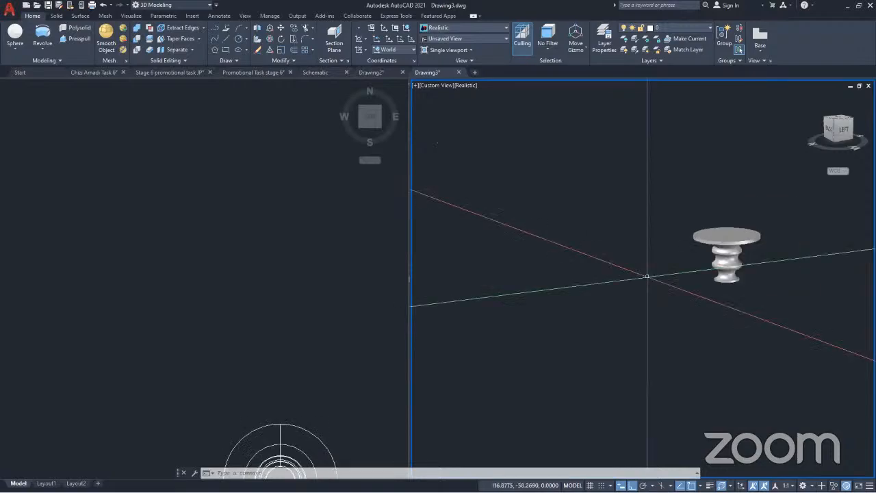
{"action": "scroll", "coordinate": [737, 263], "scroll_direction": "up", "scroll_amount": 3}
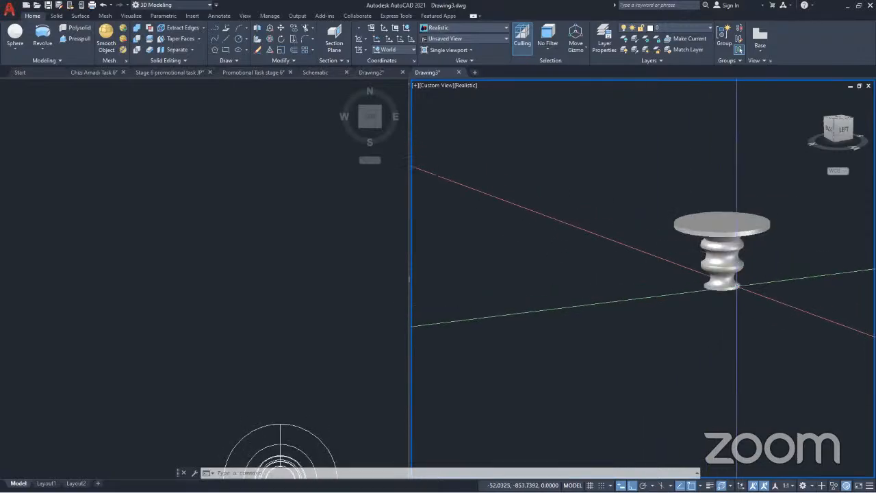
{"action": "left_click", "coordinate": [745, 306]}
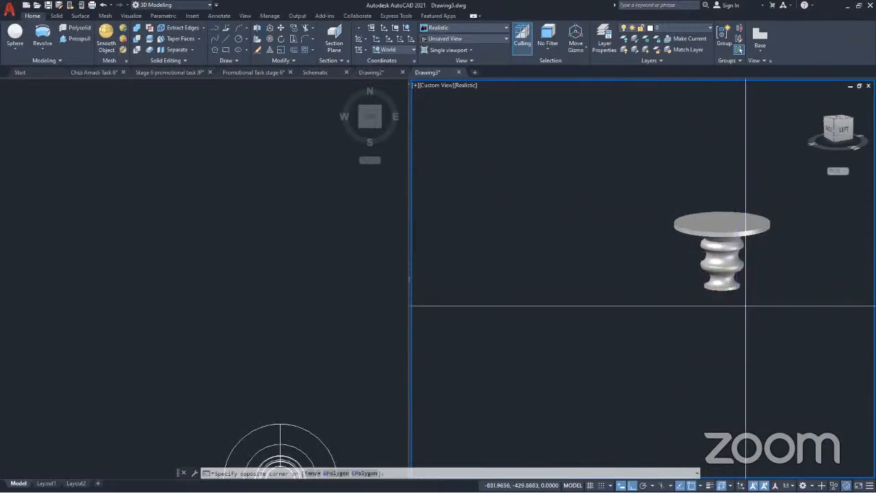
{"action": "left_click", "coordinate": [661, 196]}
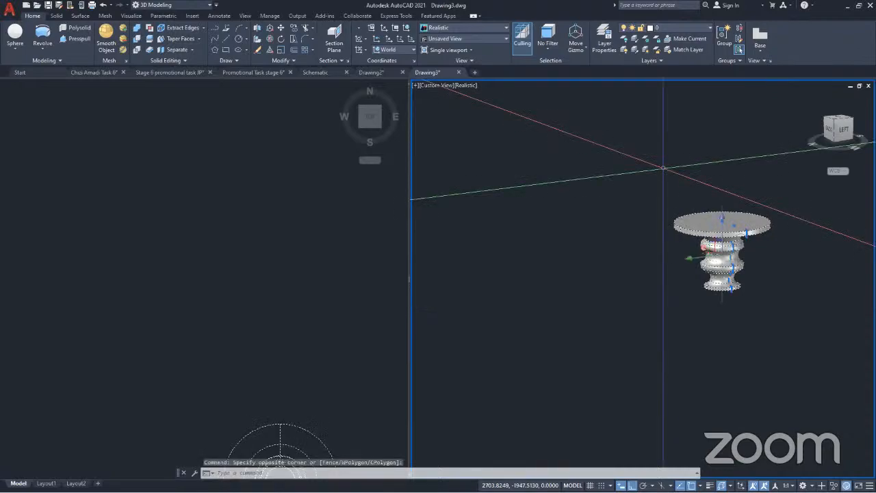
{"action": "left_click", "coordinate": [182, 28]}
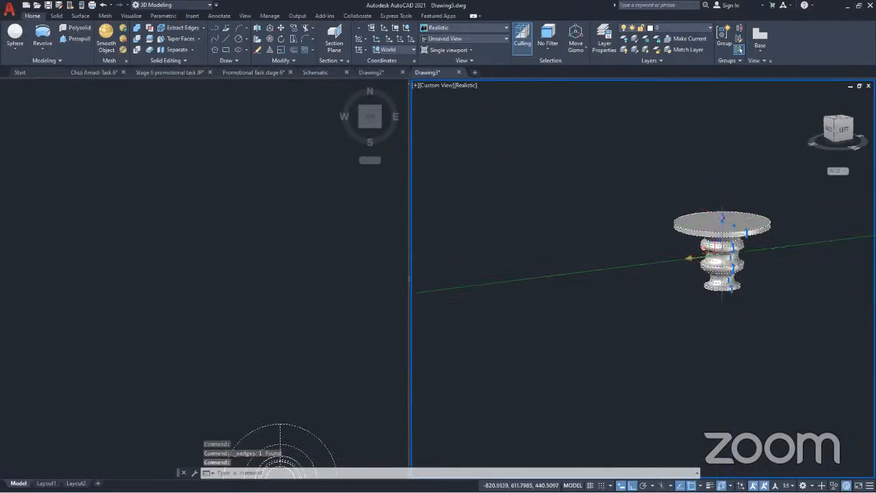
Move the table solid along the Y axis, clear of its extracted edge circles
{"action": "left_click", "coordinate": [697, 257]}
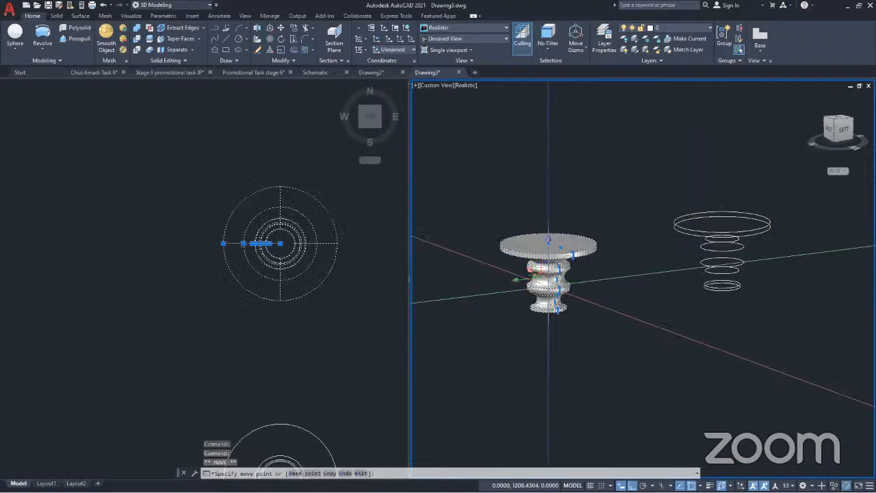
{"action": "left_click", "coordinate": [547, 282]}
{"action": "scroll", "coordinate": [794, 245], "scroll_direction": "up", "scroll_amount": 5}
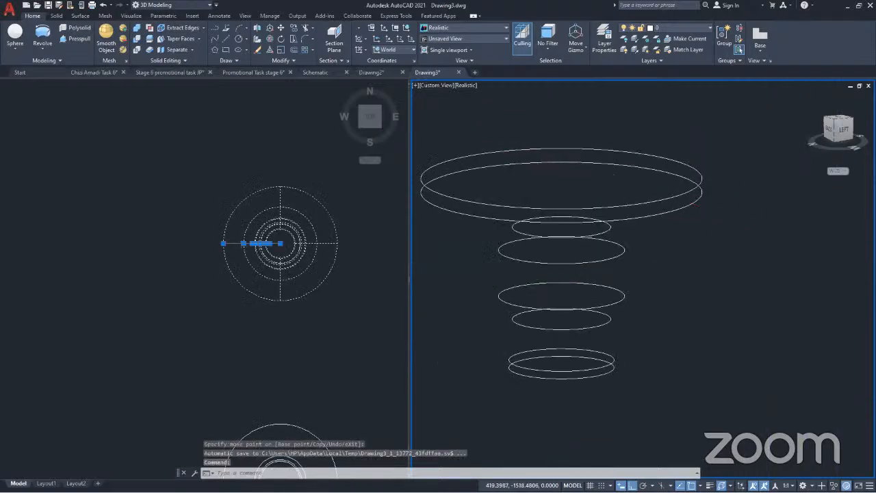
{"action": "scroll", "coordinate": [744, 277], "scroll_direction": "down", "scroll_amount": 6}
{"action": "middle_click_drag", "start_coordinate": [691, 280], "coordinate": [687, 280], "text": "shift"}
{"action": "scroll", "coordinate": [687, 277], "scroll_direction": "down", "scroll_amount": 2}
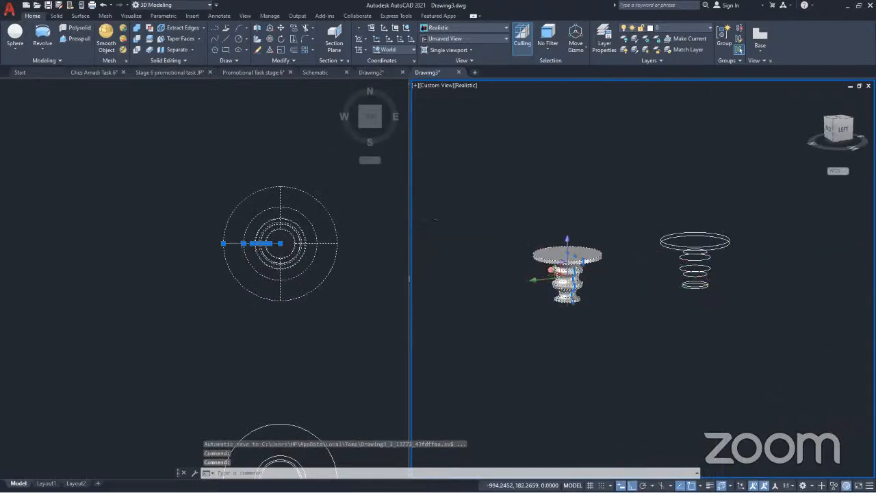
{"action": "key", "text": "Escape"}
{"action": "key", "text": "Escape"}
Loft a solid through the eight extracted circles, from the base up to the tabletop, using cross sections only
{"action": "scroll", "coordinate": [711, 263], "scroll_direction": "up", "scroll_amount": 4}
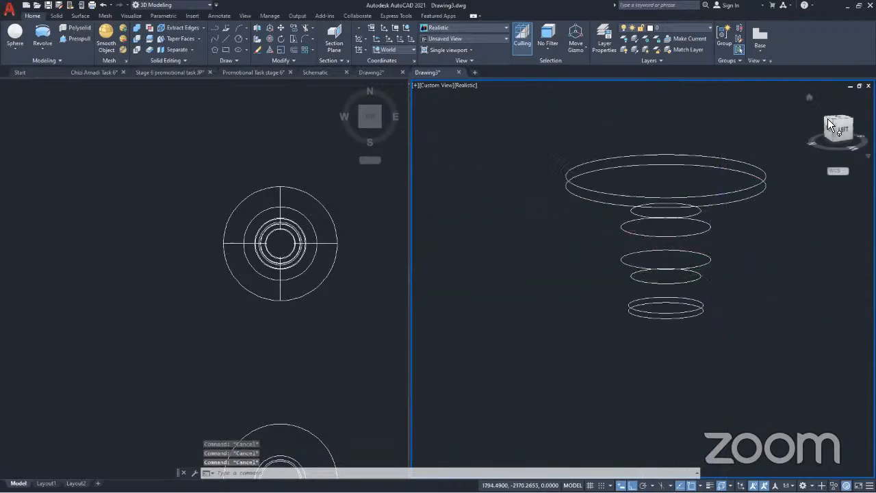
{"action": "middle_click_drag", "start_coordinate": [726, 264], "coordinate": [700, 242], "text": "shift"}
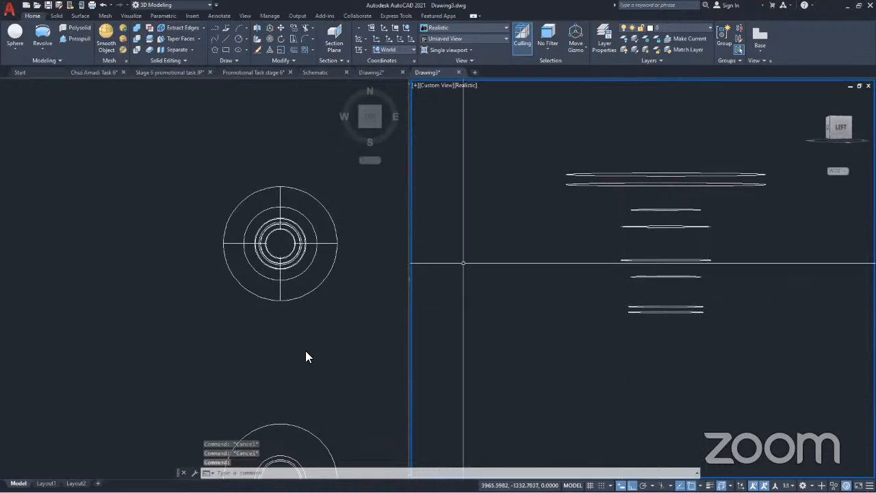
{"action": "left_click", "coordinate": [41, 48]}
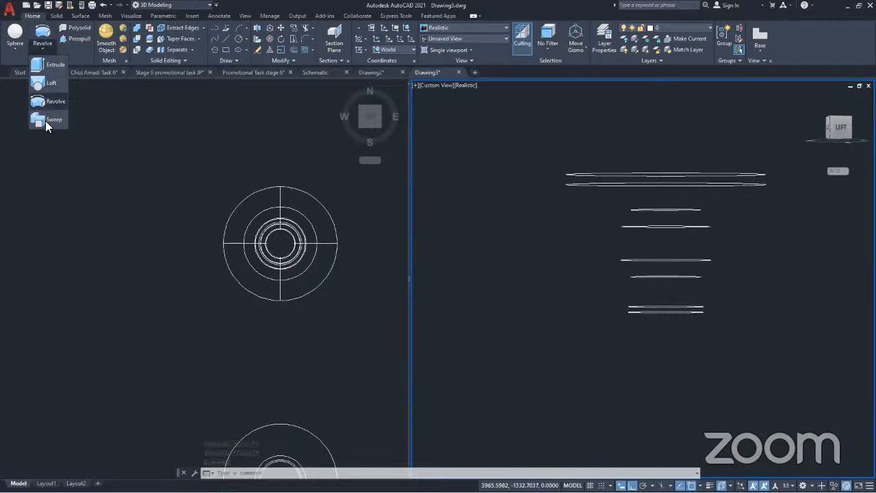
{"action": "left_click", "coordinate": [48, 84]}
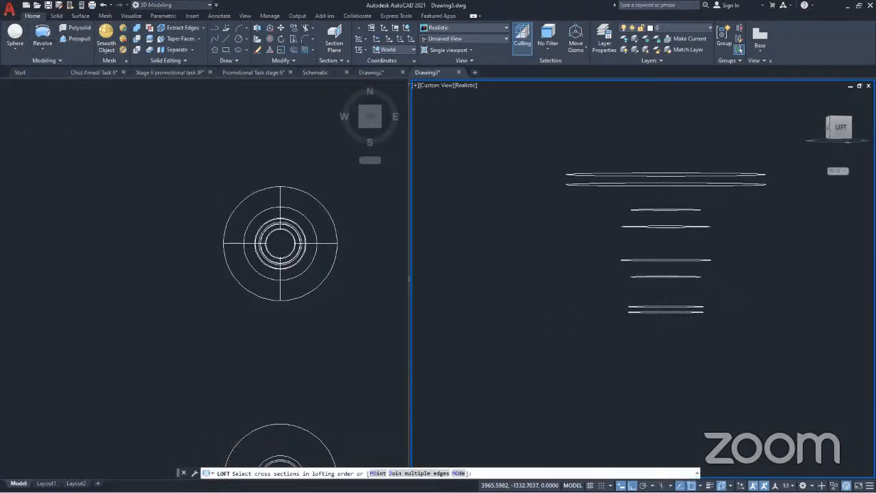
{"action": "left_click", "coordinate": [667, 312]}
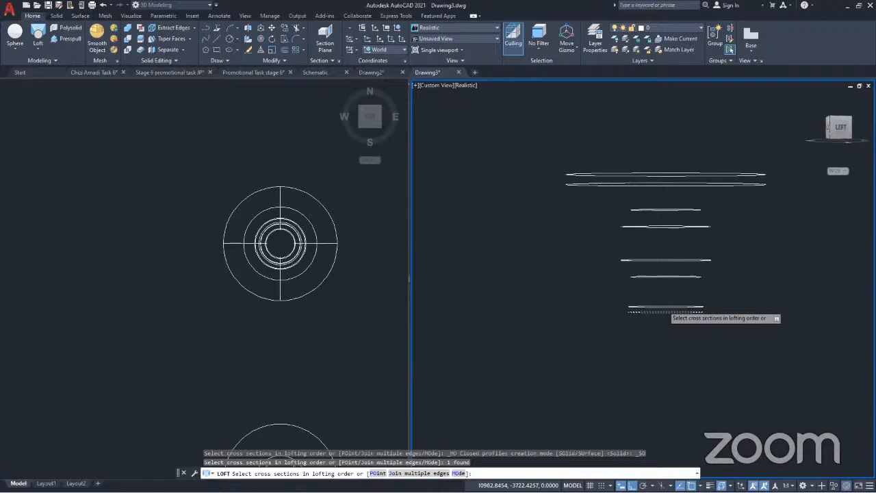
{"action": "left_click", "coordinate": [667, 306]}
{"action": "left_click", "coordinate": [671, 276]}
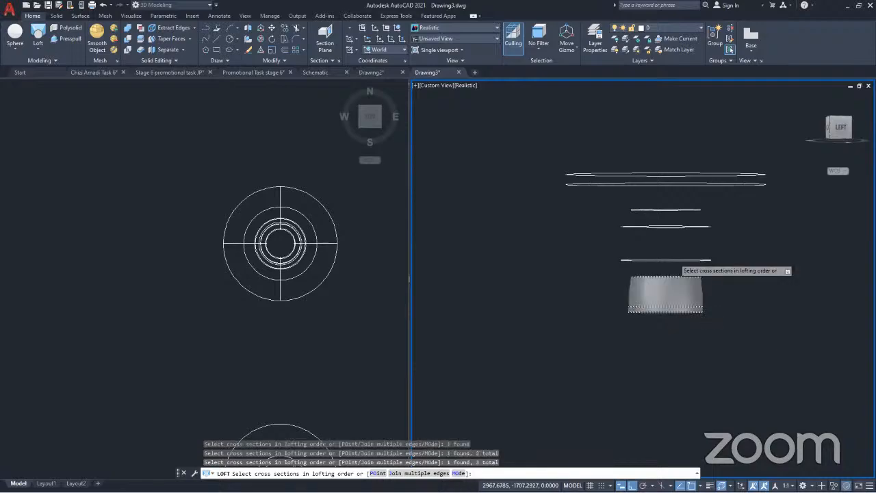
{"action": "left_click", "coordinate": [669, 259]}
{"action": "left_click", "coordinate": [667, 226]}
{"action": "left_click", "coordinate": [669, 209]}
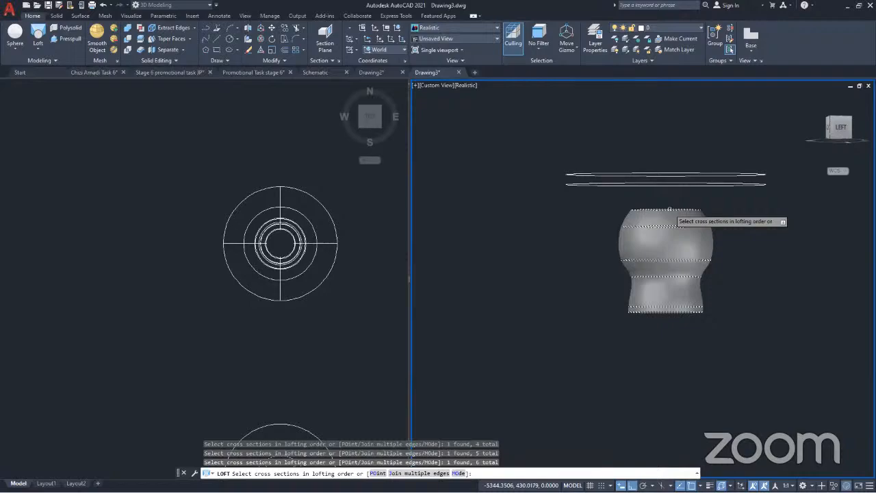
{"action": "left_click", "coordinate": [662, 183]}
{"action": "left_click", "coordinate": [655, 174]}
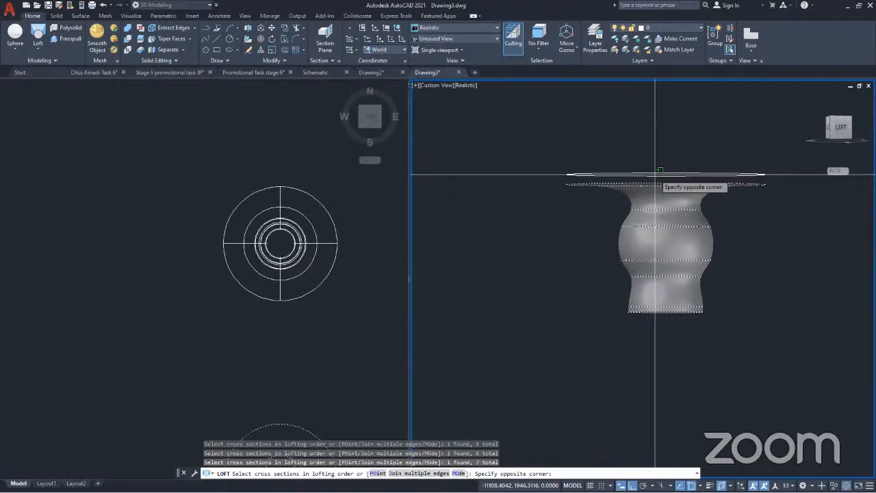
{"action": "left_click", "coordinate": [659, 170]}
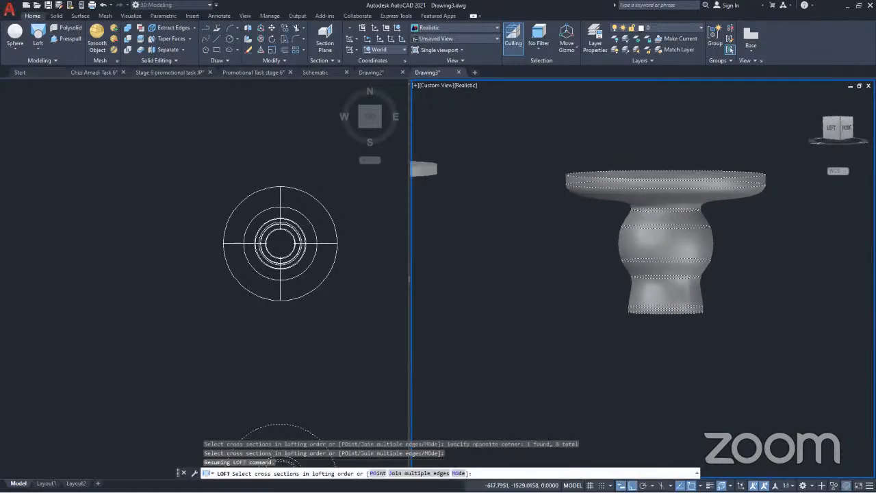
{"action": "key", "text": "Return"}
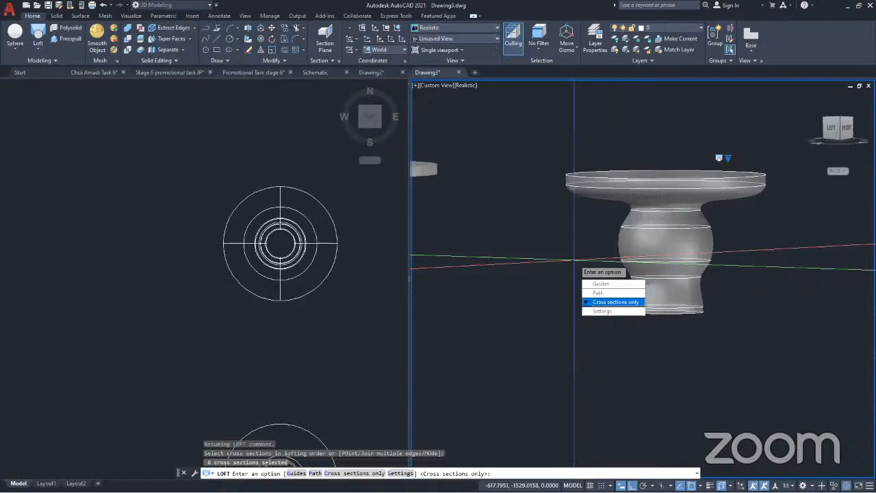
{"action": "left_click", "coordinate": [613, 302]}
Examine the lofted solid from several angles and compare its shape with the revolved table
{"action": "middle_click_drag", "start_coordinate": [613, 302], "coordinate": [470, 277], "text": "shift"}
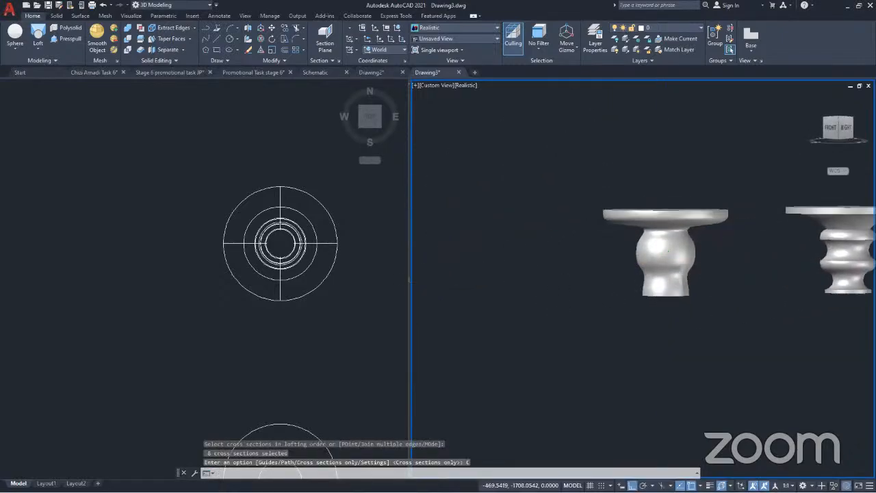
{"action": "scroll", "coordinate": [426, 253], "scroll_direction": "down", "scroll_amount": 2}
{"action": "scroll", "coordinate": [603, 242], "scroll_direction": "up", "scroll_amount": 4}
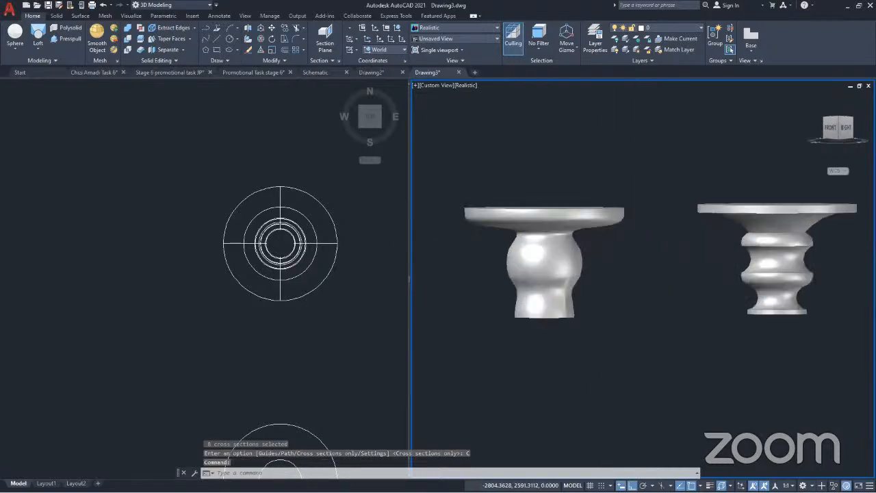
{"action": "scroll", "coordinate": [603, 242], "scroll_direction": "down", "scroll_amount": 2}
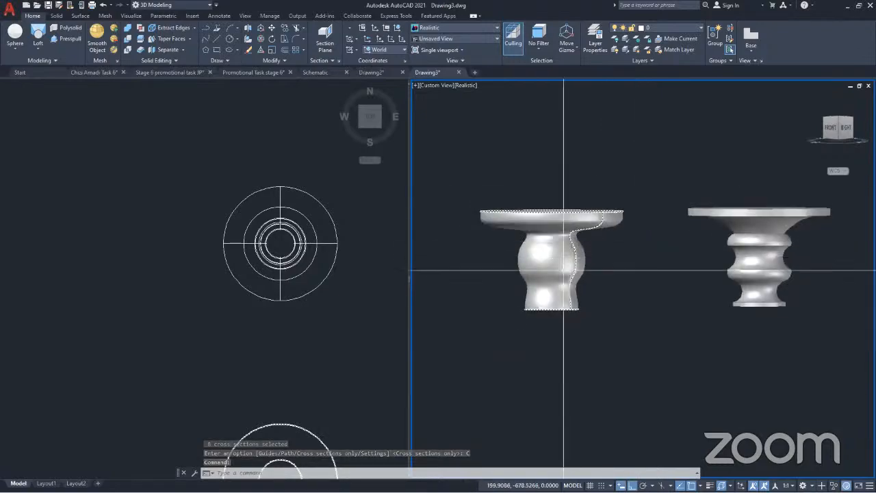
{"action": "middle_click_drag", "start_coordinate": [562, 266], "coordinate": [824, 303]}
{"action": "scroll", "coordinate": [821, 301], "scroll_direction": "down", "scroll_amount": 6}
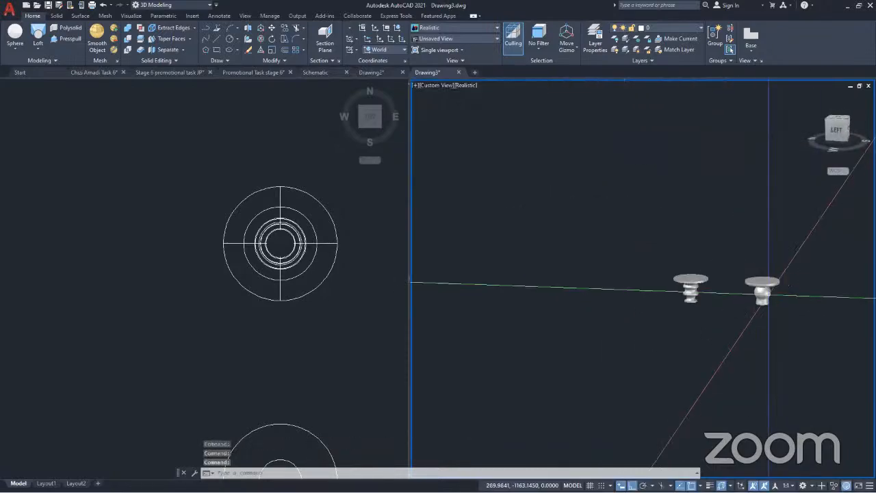
{"action": "scroll", "coordinate": [767, 294], "scroll_direction": "up", "scroll_amount": 4}
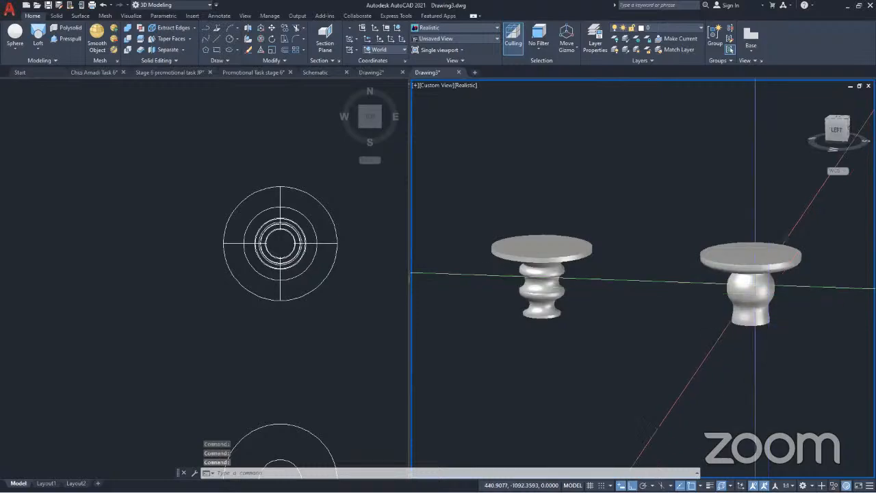
{"action": "left_click", "coordinate": [756, 263]}
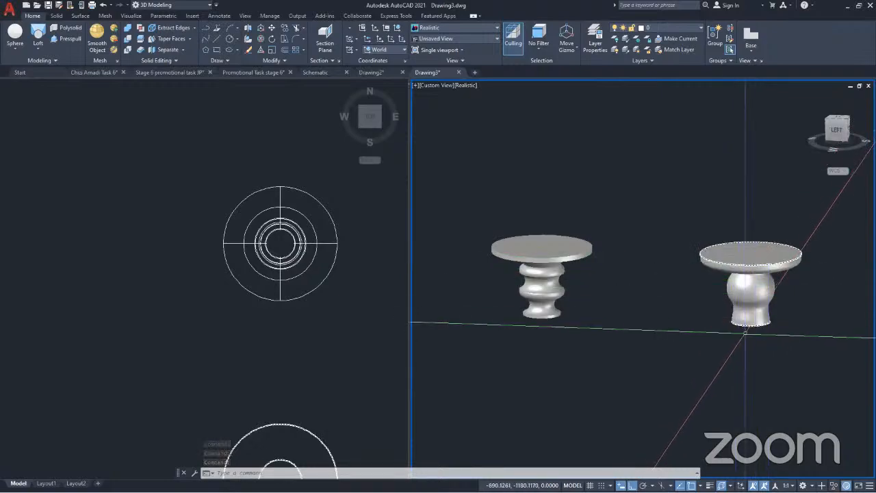
{"action": "key", "text": "Escape"}
{"action": "left_click", "coordinate": [748, 260]}
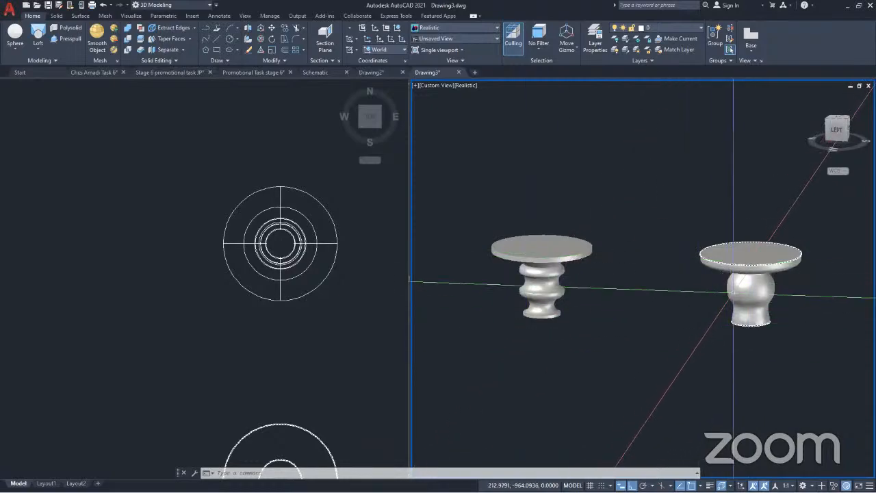
{"action": "middle_click_drag", "start_coordinate": [733, 293], "coordinate": [598, 302], "text": "shift"}
{"action": "middle_click_drag", "start_coordinate": [634, 299], "coordinate": [637, 299], "text": "shift"}
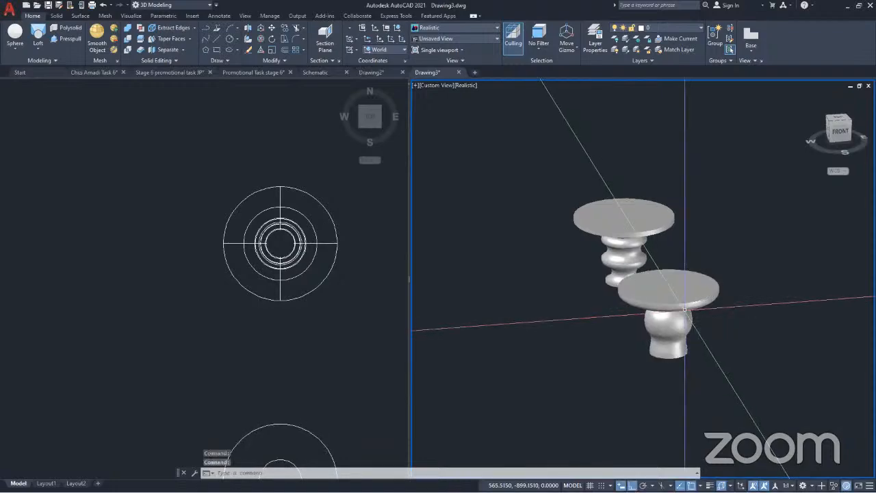
Undo the view changes and the loft made through the extracted circles
{"action": "key", "text": "ctrl+z"}
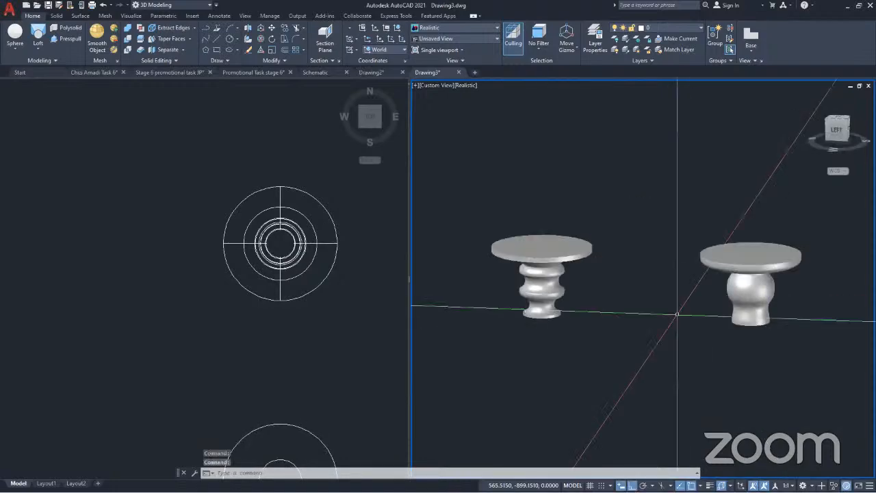
{"action": "key", "text": "ctrl+z"}
{"action": "key", "text": "ctrl+z"}
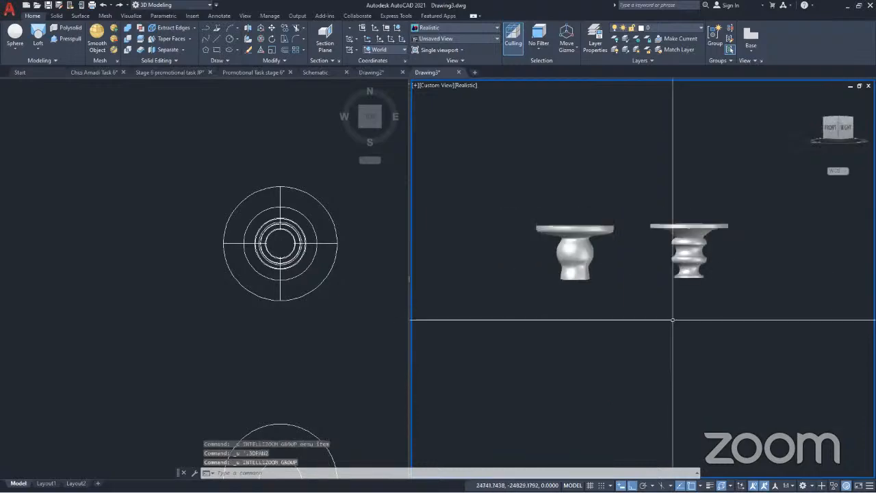
{"action": "key", "text": "ctrl+z"}
{"action": "key", "text": "ctrl+z"}
{"action": "key", "text": "ctrl+z"}
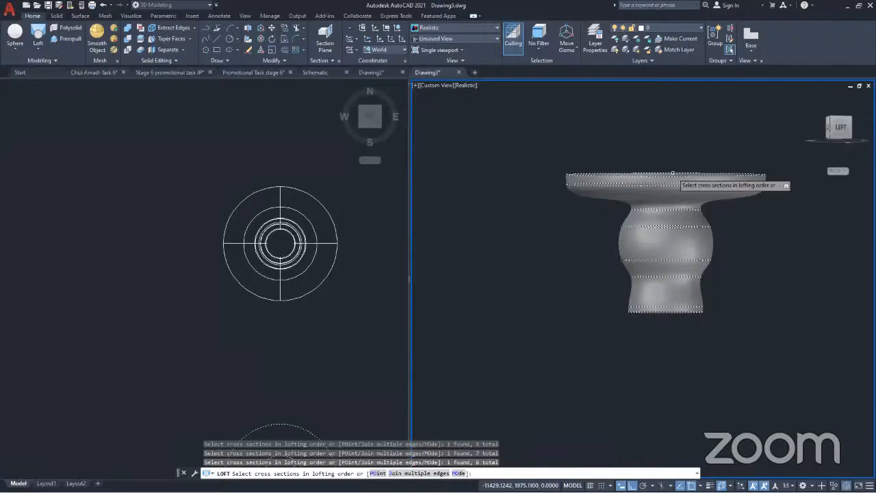
Accept the eight circles as loft cross sections and preview the Ruled and Smooth Fit surface controls in the loft settings
{"action": "key", "text": "Return"}
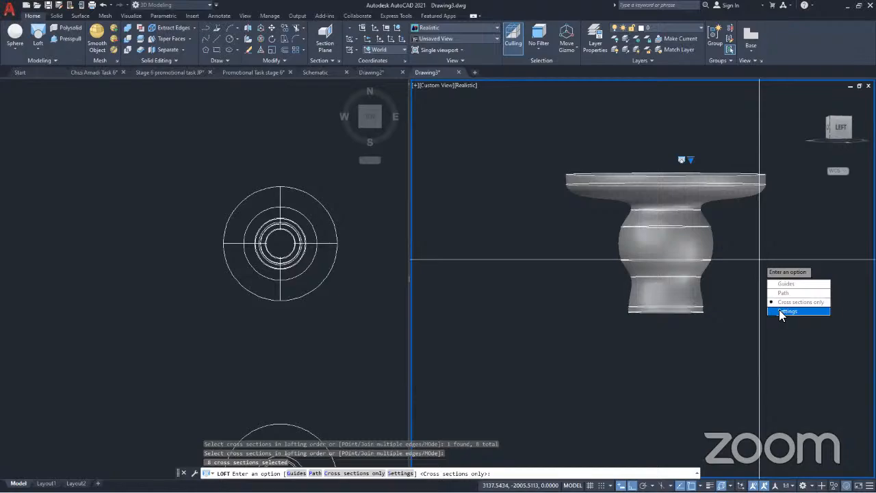
{"action": "left_click", "coordinate": [780, 312]}
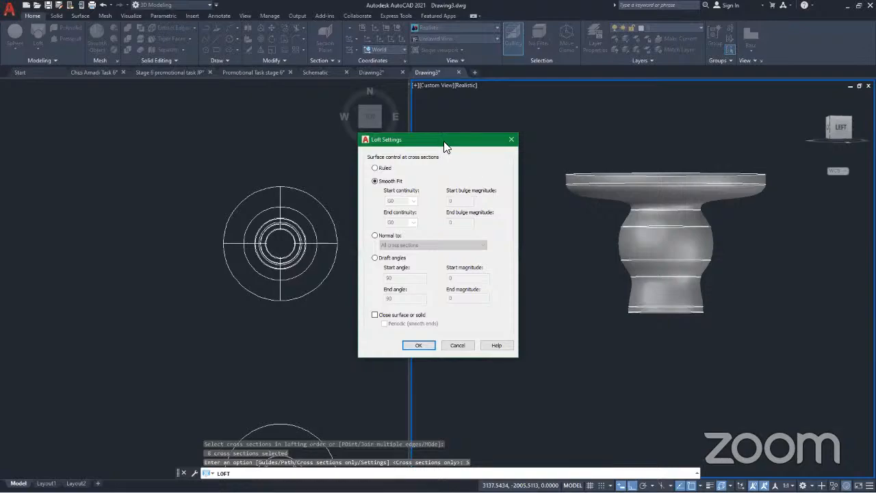
{"action": "left_click_drag", "start_coordinate": [420, 137], "coordinate": [288, 109]}
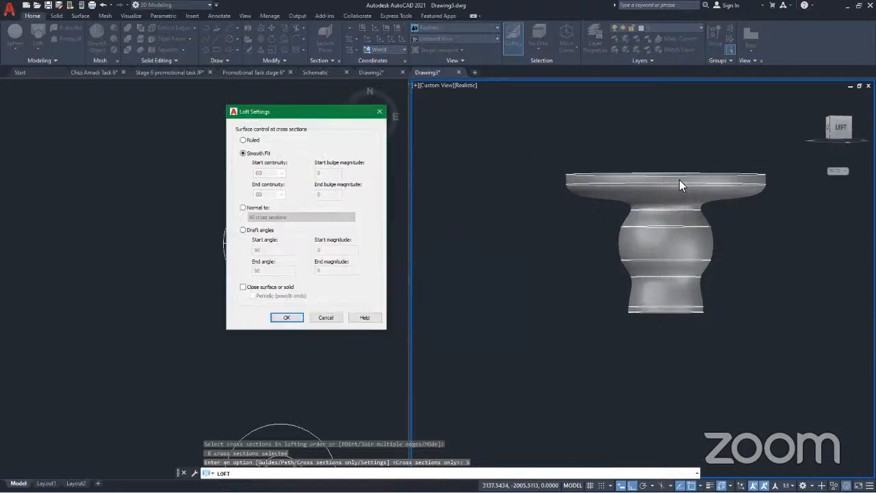
{"action": "left_click", "coordinate": [243, 140]}
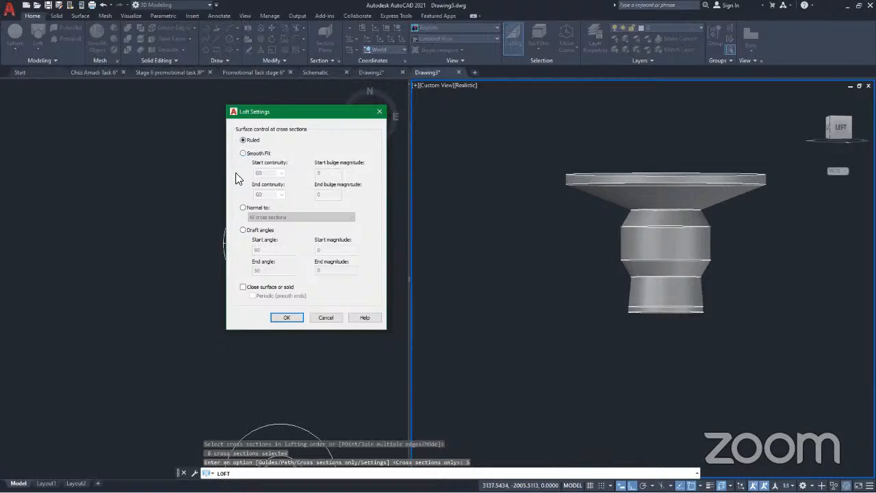
{"action": "left_click", "coordinate": [243, 153]}
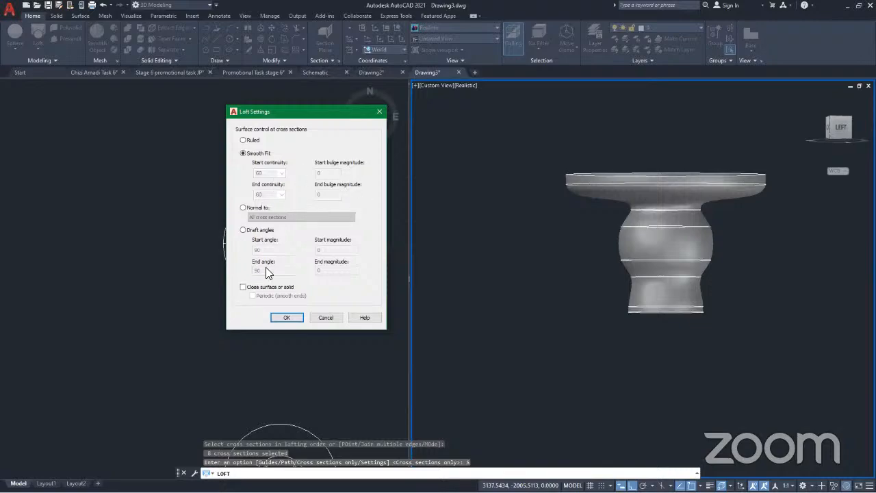
Preview the loft with Normal to surface control, comparing the all, end and start cross section options
{"action": "left_click", "coordinate": [243, 208]}
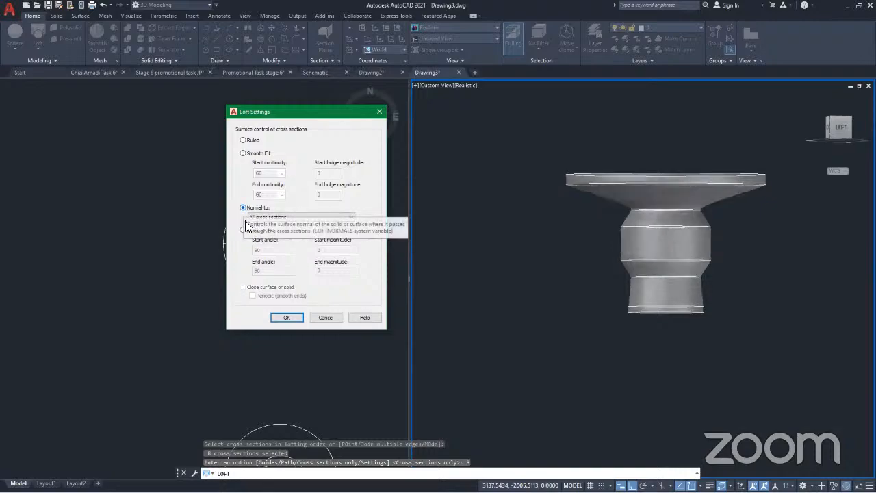
{"action": "left_click", "coordinate": [297, 217]}
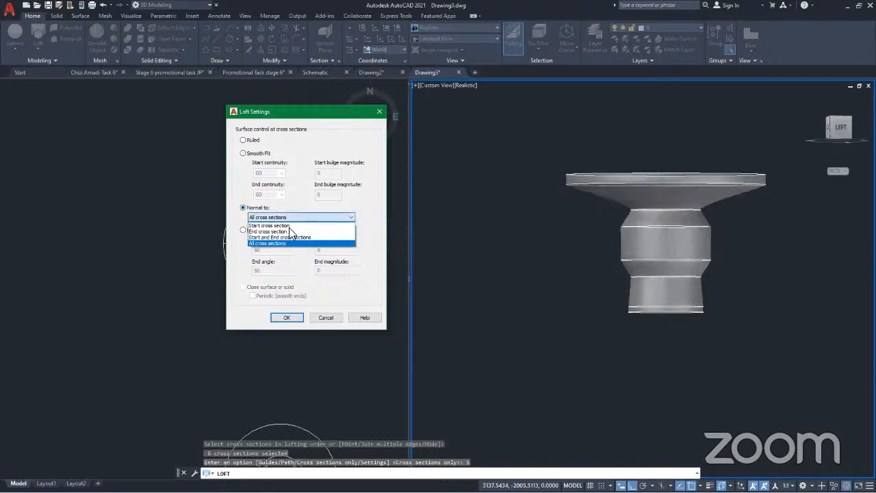
{"action": "left_click", "coordinate": [280, 231]}
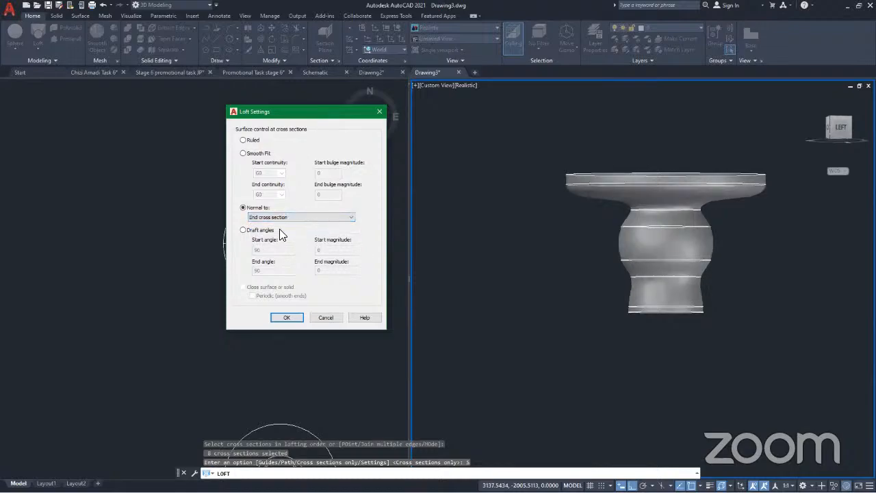
{"action": "left_click", "coordinate": [296, 217]}
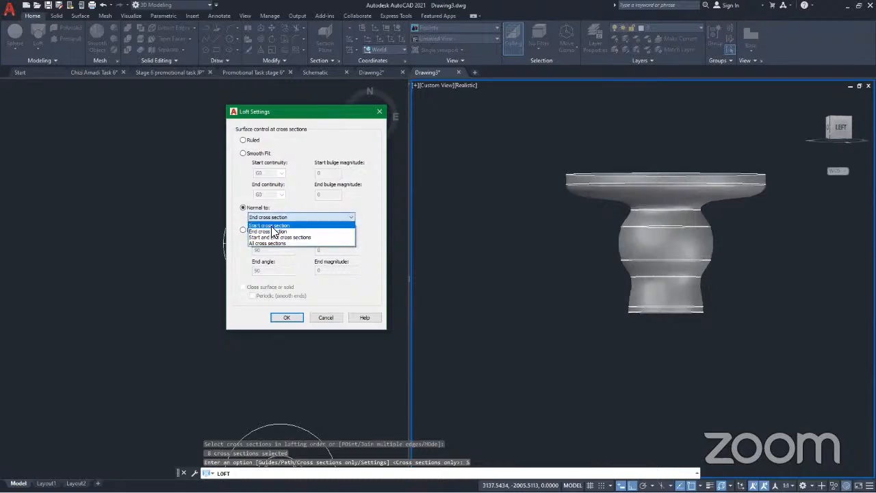
{"action": "left_click", "coordinate": [271, 226]}
{"action": "left_click", "coordinate": [303, 218]}
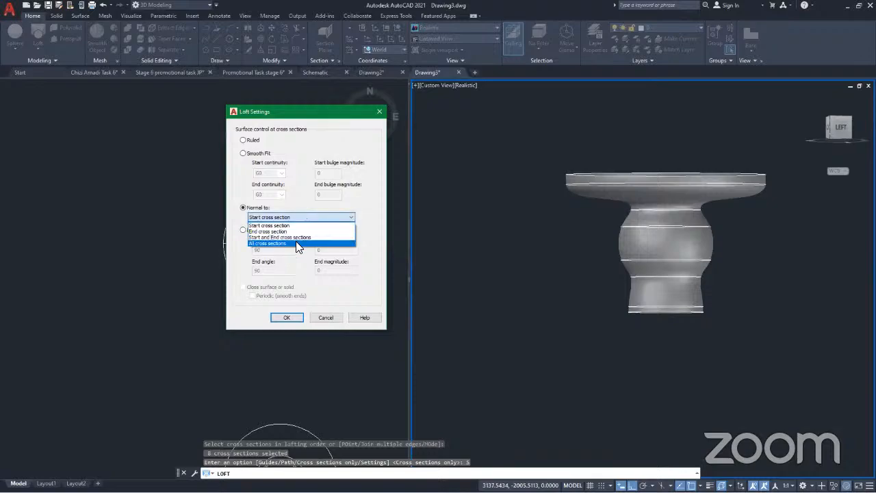
{"action": "left_click", "coordinate": [296, 242]}
{"action": "left_click", "coordinate": [301, 217]}
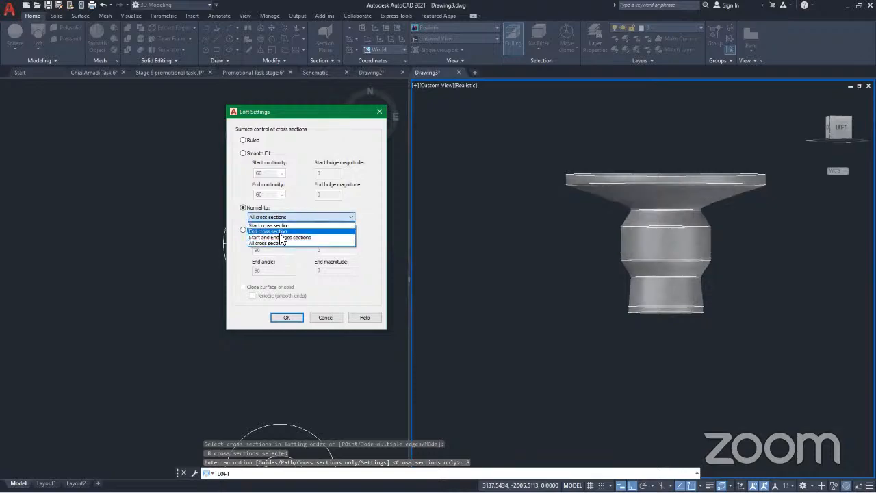
{"action": "left_click", "coordinate": [279, 231]}
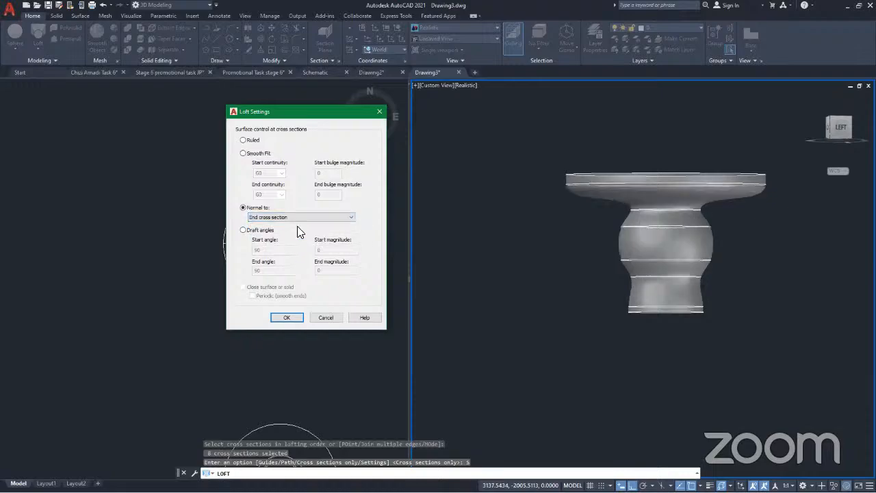
Preview the Draft angles surface control on the loft and compare it with Normal to and Smooth Fit
{"action": "left_click", "coordinate": [242, 230]}
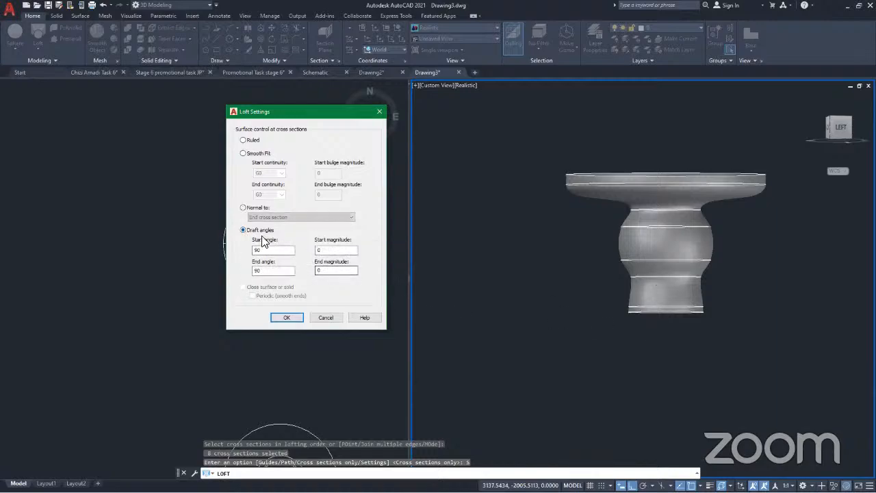
{"action": "left_click", "coordinate": [243, 208]}
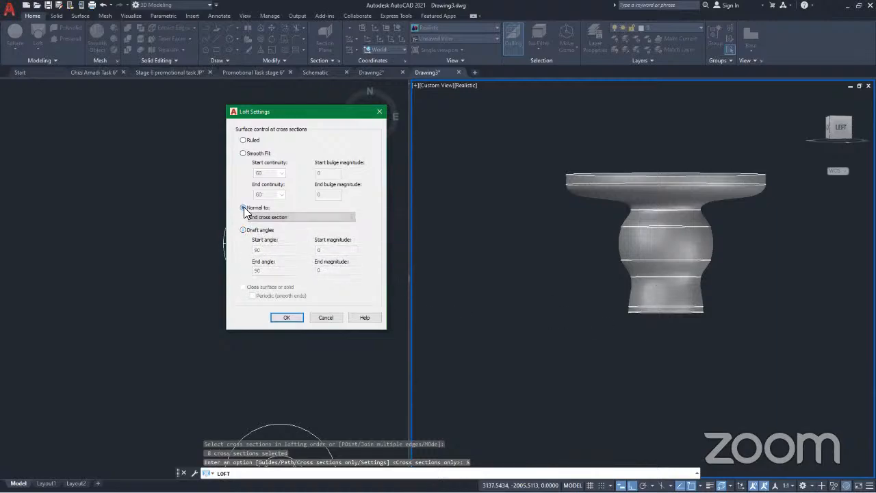
{"action": "left_click", "coordinate": [243, 153]}
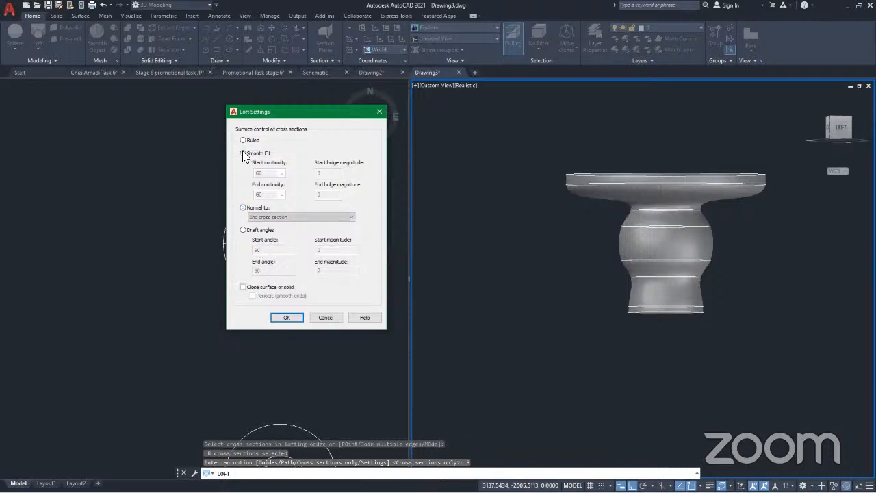
Try closing the loft surface or solid with and without periodic smooth ends, and turn the closing option back off
{"action": "left_click", "coordinate": [243, 288]}
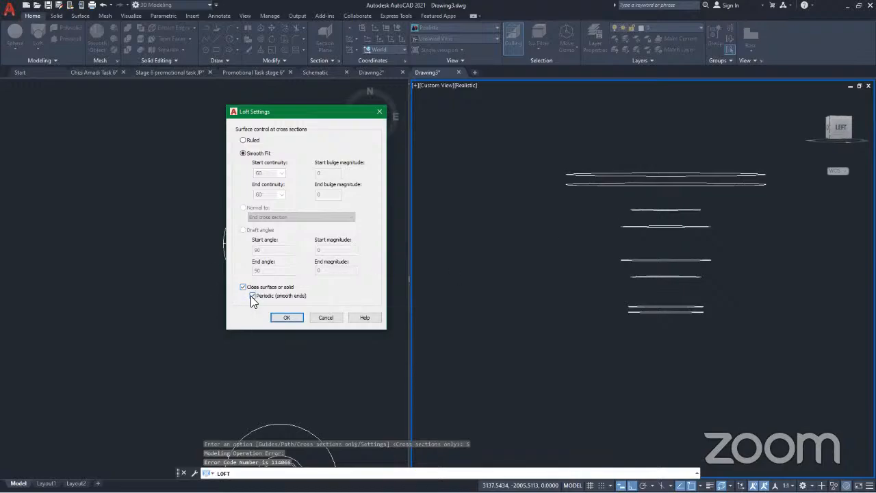
{"action": "left_click", "coordinate": [253, 296]}
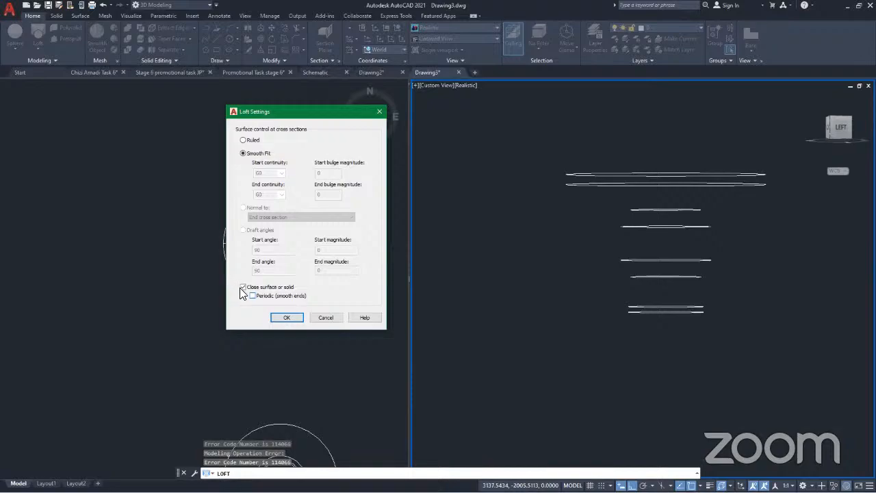
{"action": "left_click", "coordinate": [267, 287]}
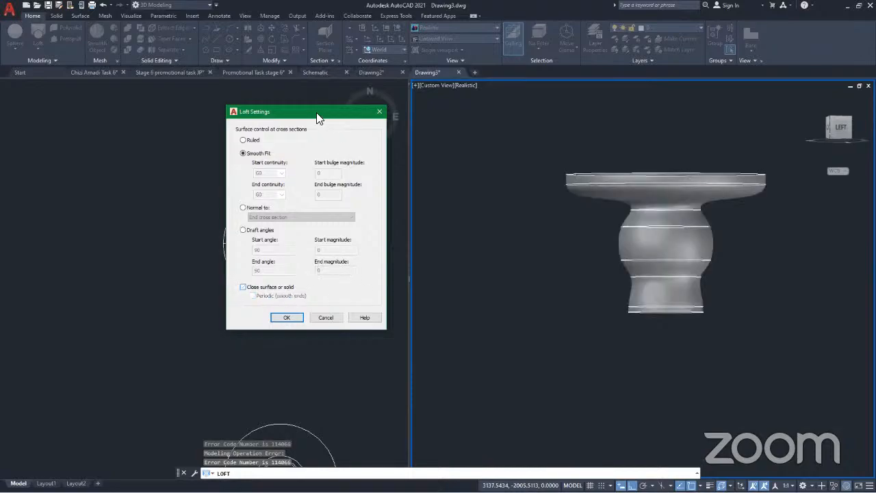
Compare the Normal to options again and create the loft with its surface normal to the start cross section
{"action": "left_click_drag", "start_coordinate": [472, 93], "coordinate": [448, 89]}
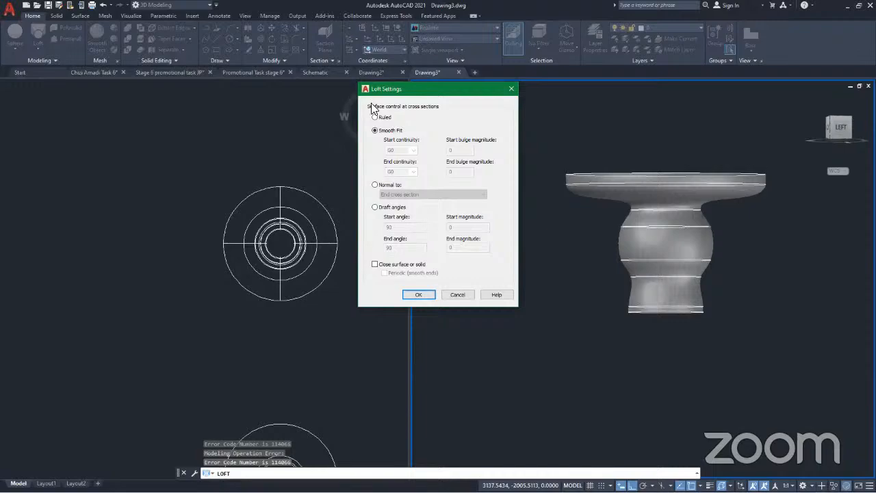
{"action": "left_click", "coordinate": [375, 185]}
{"action": "left_click", "coordinate": [432, 195]}
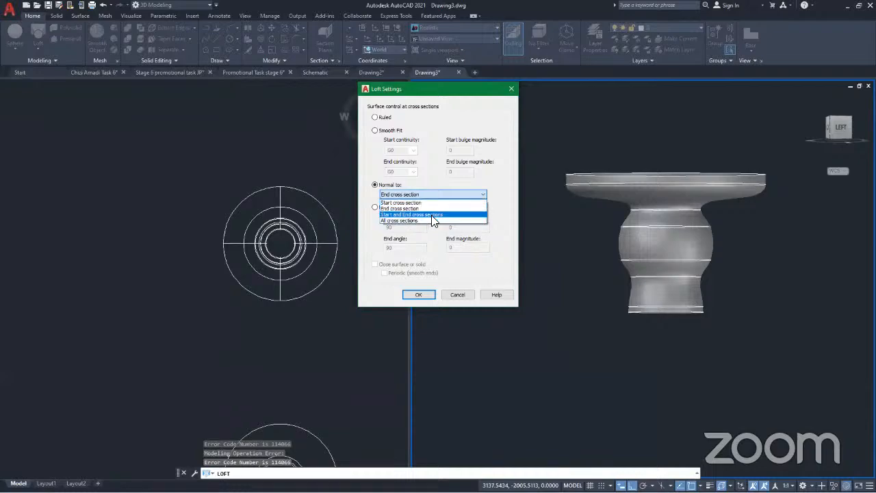
{"action": "left_click", "coordinate": [432, 214]}
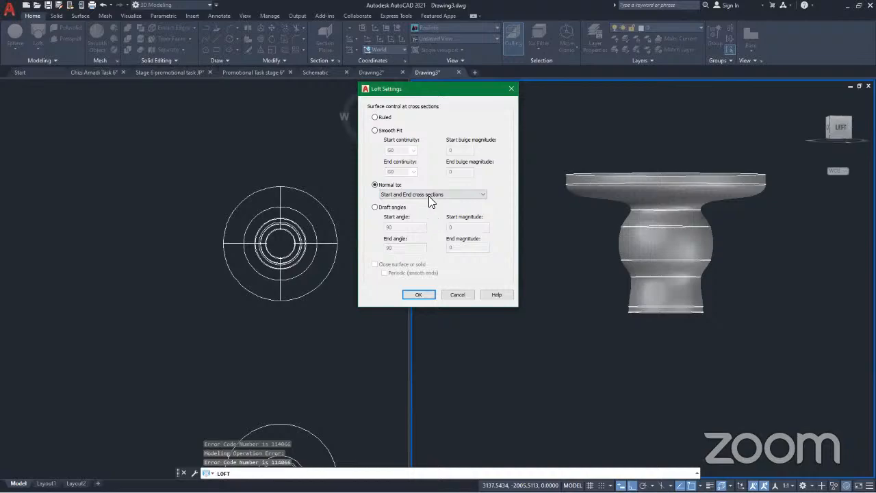
{"action": "left_click", "coordinate": [427, 195]}
{"action": "left_click", "coordinate": [423, 208]}
{"action": "left_click", "coordinate": [429, 194]}
{"action": "left_click", "coordinate": [406, 203]}
{"action": "left_click", "coordinate": [414, 295]}
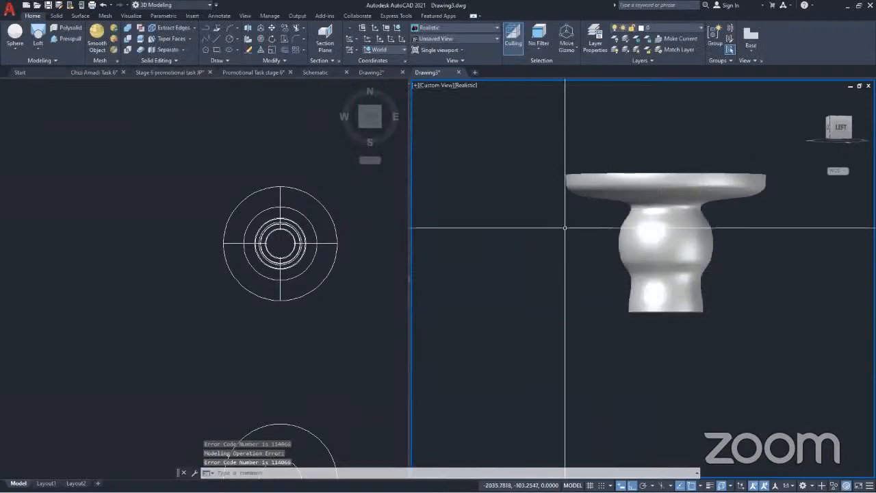
Examine the lofted table from an angled view and compare it with the neighbouring table
{"action": "middle_click_drag", "start_coordinate": [567, 254], "coordinate": [610, 253], "text": "shift"}
{"action": "scroll", "coordinate": [541, 256], "scroll_direction": "down", "scroll_amount": 6}
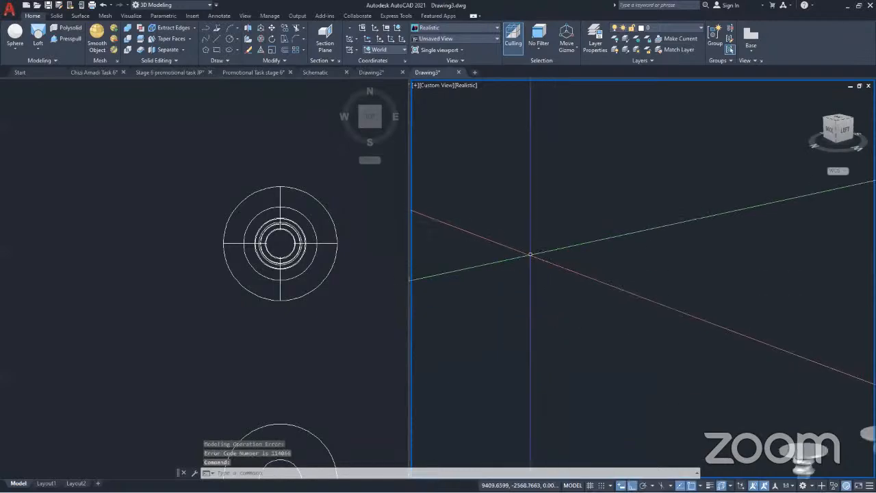
{"action": "scroll", "coordinate": [530, 254], "scroll_direction": "down", "scroll_amount": 8}
{"action": "scroll", "coordinate": [577, 285], "scroll_direction": "up", "scroll_amount": 10}
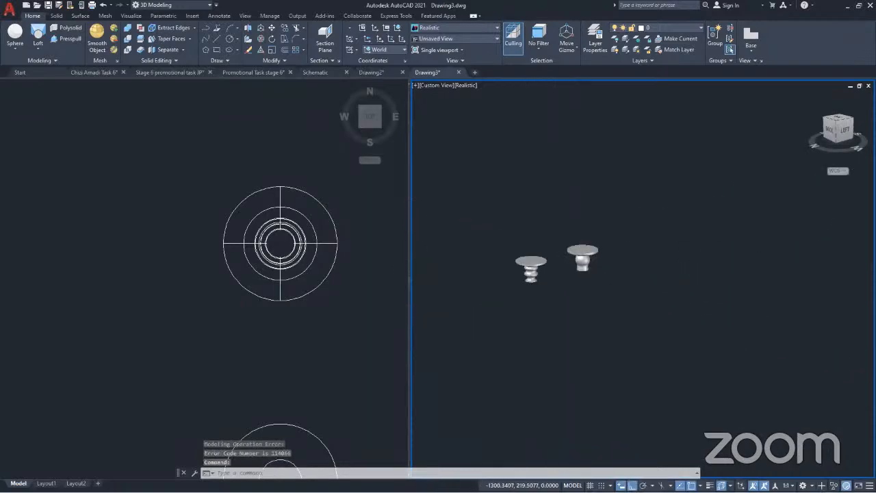
{"action": "scroll", "coordinate": [581, 206], "scroll_direction": "up", "scroll_amount": 3}
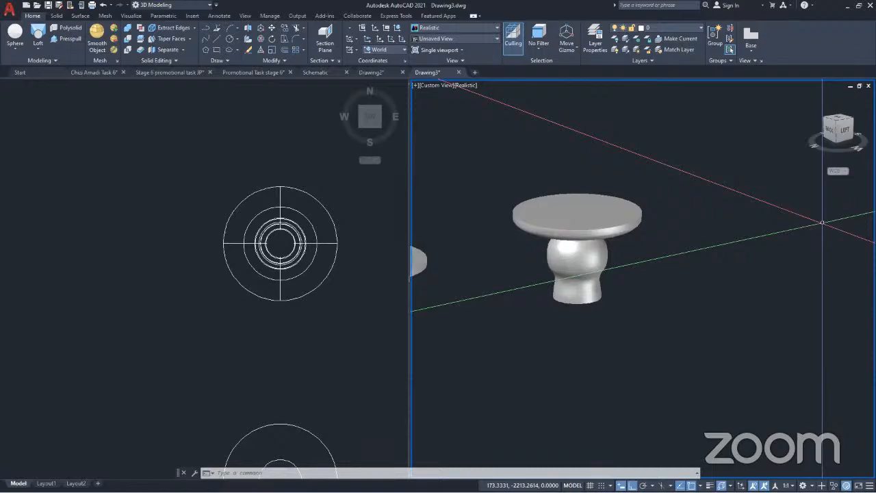
Bring up the mesh modelling tools and select the lofted table up close
{"action": "key", "text": "alt+Tab"}
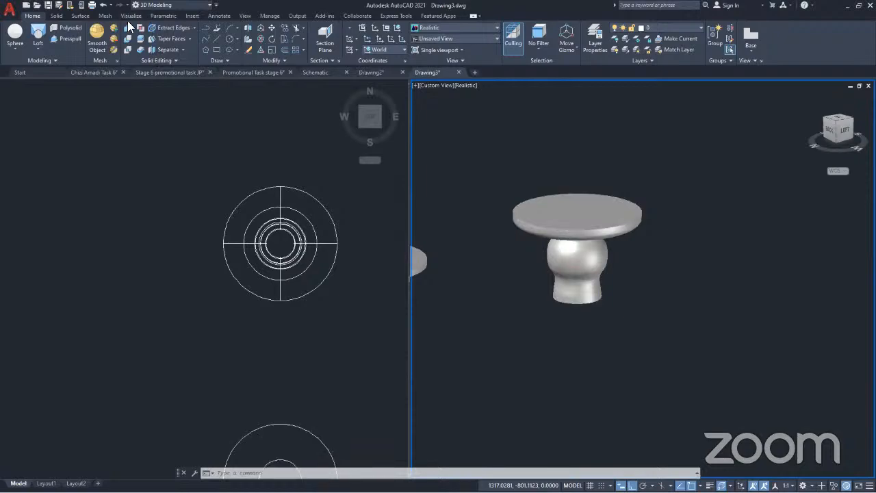
{"action": "left_click", "coordinate": [101, 18]}
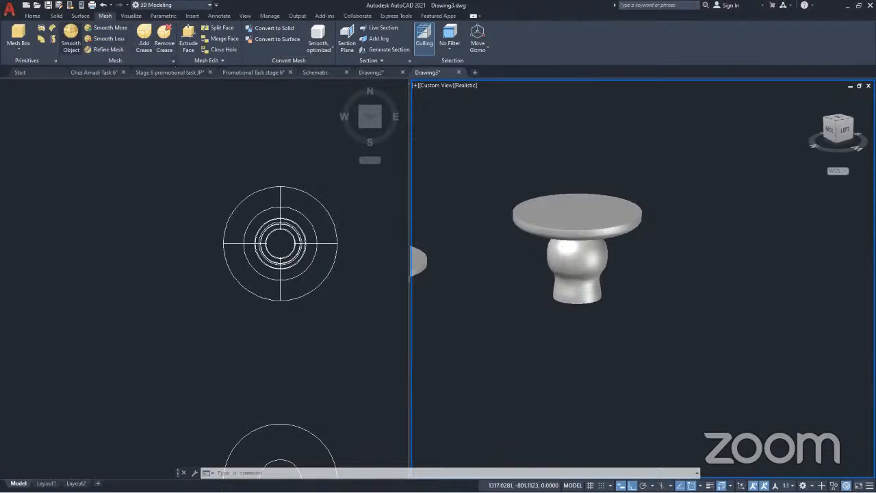
{"action": "scroll", "coordinate": [582, 264], "scroll_direction": "up", "scroll_amount": 2}
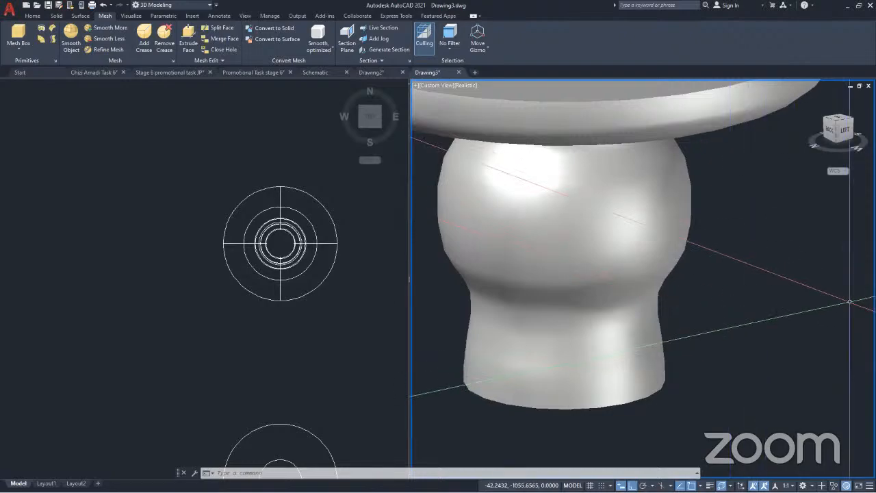
{"action": "left_click", "coordinate": [573, 93]}
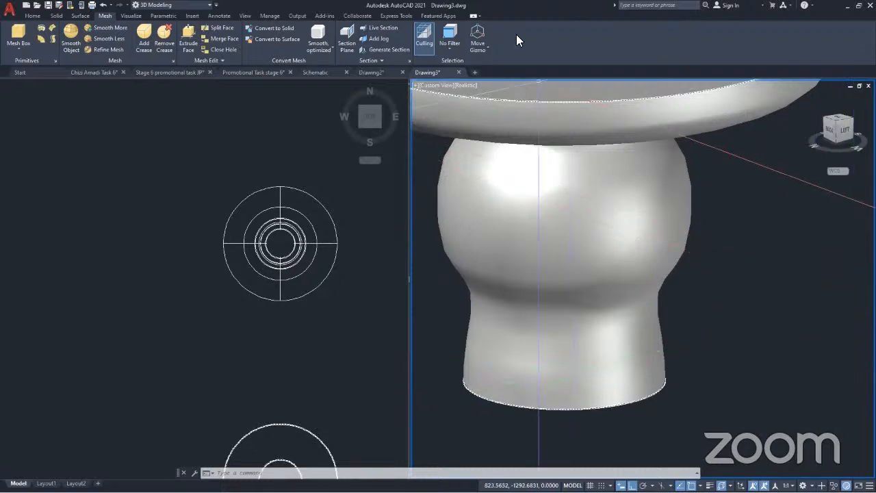